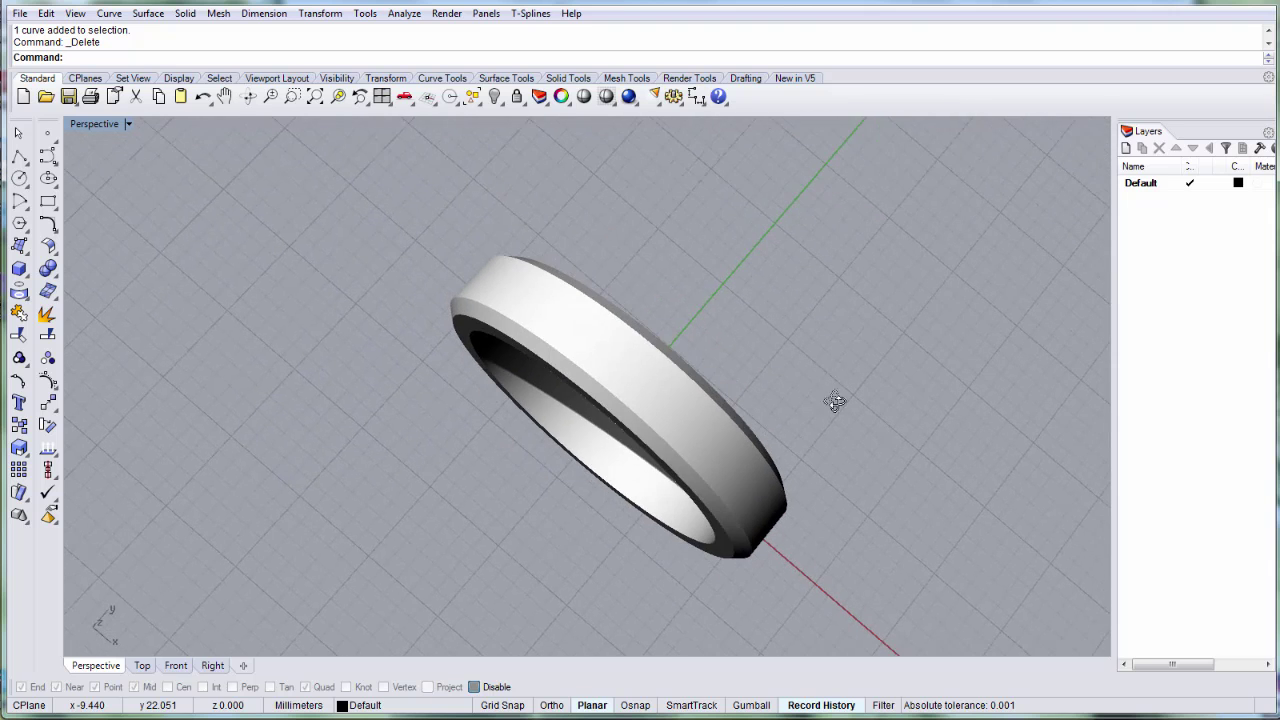
Delete the existing ring polysurface.
{"action": "right_click_drag", "start_coordinate": [690, 373], "coordinate": [713, 261]}
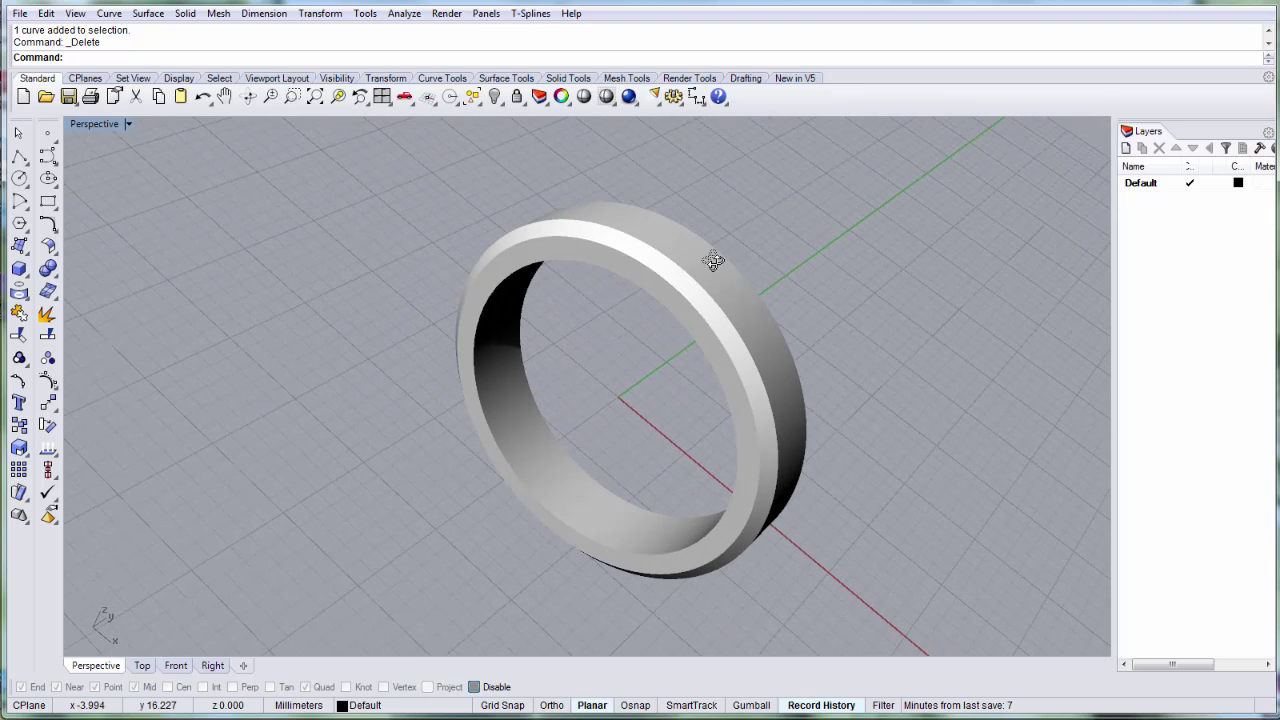
{"action": "right_click_drag", "start_coordinate": [663, 349], "coordinate": [645, 299]}
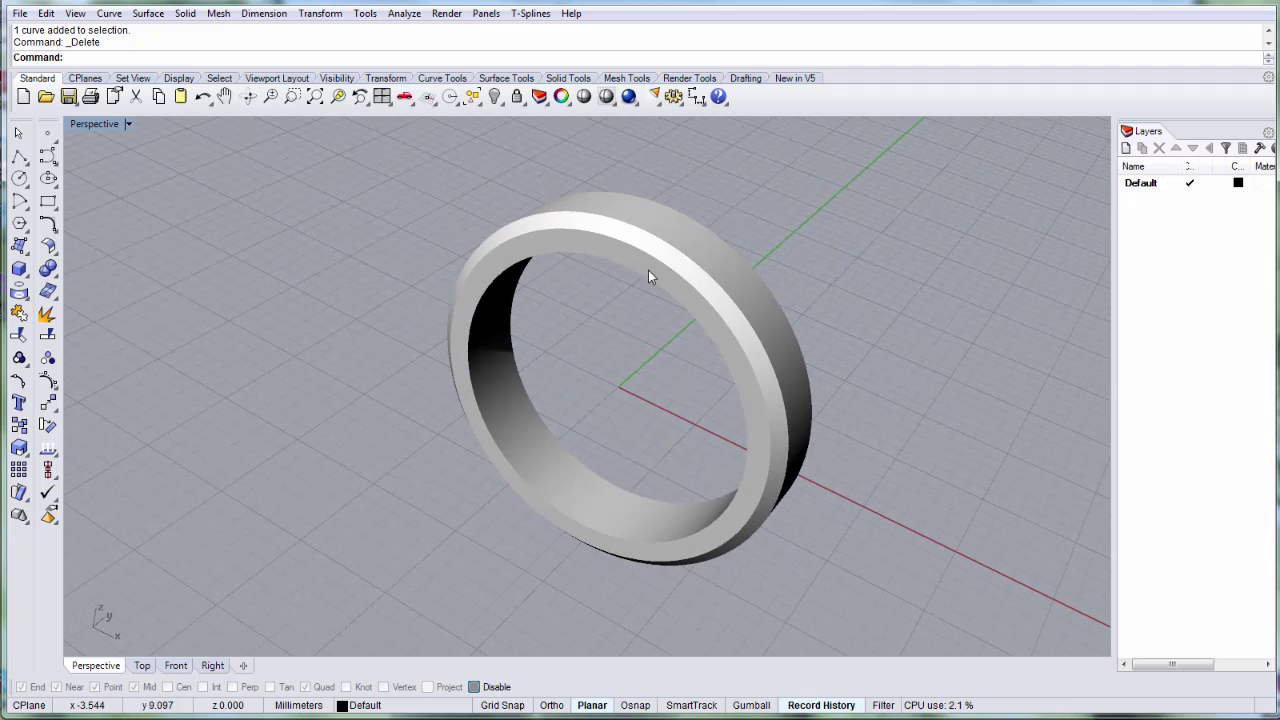
{"action": "left_click", "coordinate": [659, 227]}
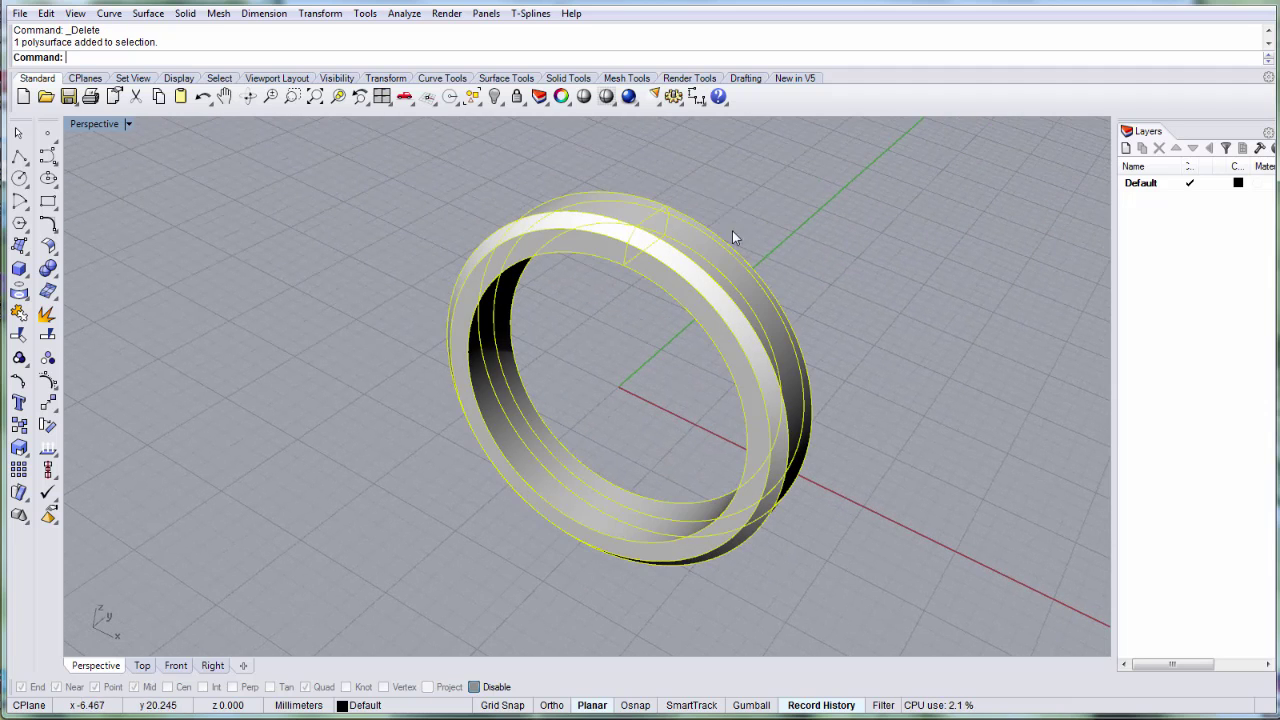
{"action": "key", "text": "Escape"}
{"action": "right_click_drag", "start_coordinate": [880, 366], "coordinate": [542, 382]}
{"action": "right_click_drag", "start_coordinate": [689, 264], "coordinate": [597, 183]}
{"action": "left_click", "coordinate": [597, 184]}
{"action": "right_click_drag", "start_coordinate": [810, 299], "coordinate": [847, 303]}
{"action": "key", "text": "Delete"}
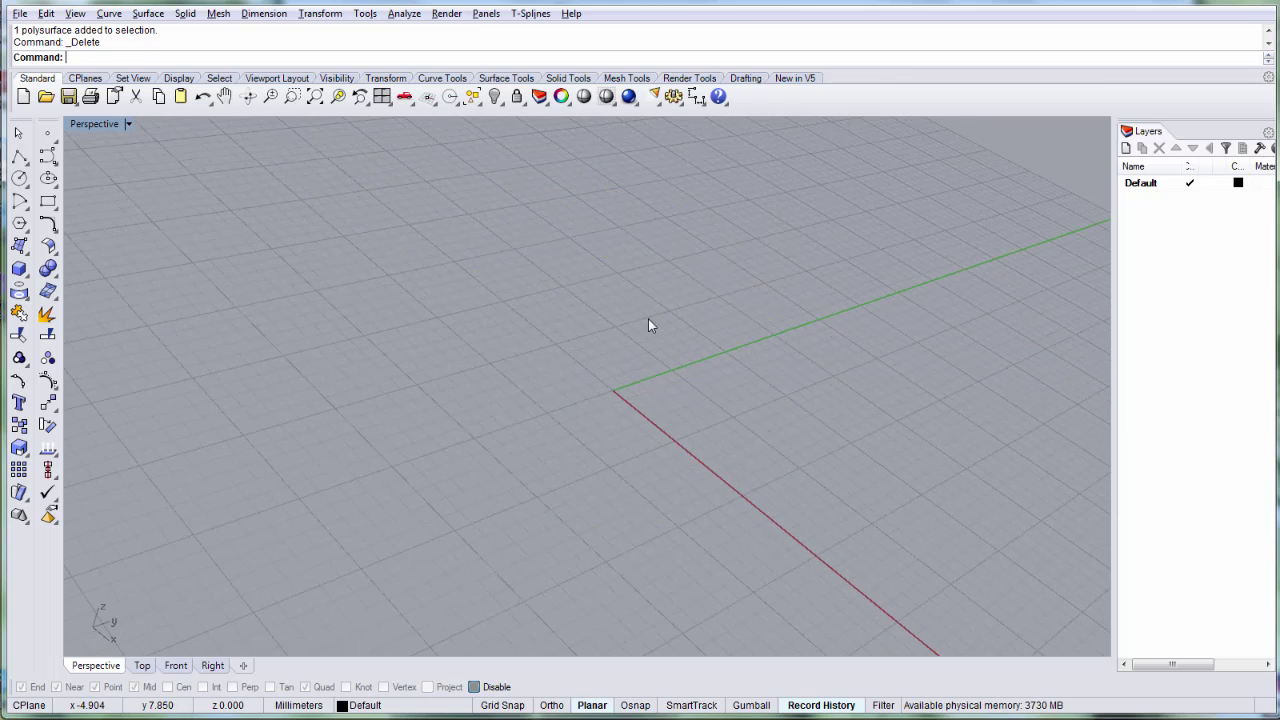
Apply shaded display to the Perspective viewport and maximize the Right viewport around the upper end of the circle.
{"action": "key", "text": "ctrl+alt+s"}
{"action": "right_click_drag", "start_coordinate": [725, 365], "coordinate": [252, 152]}
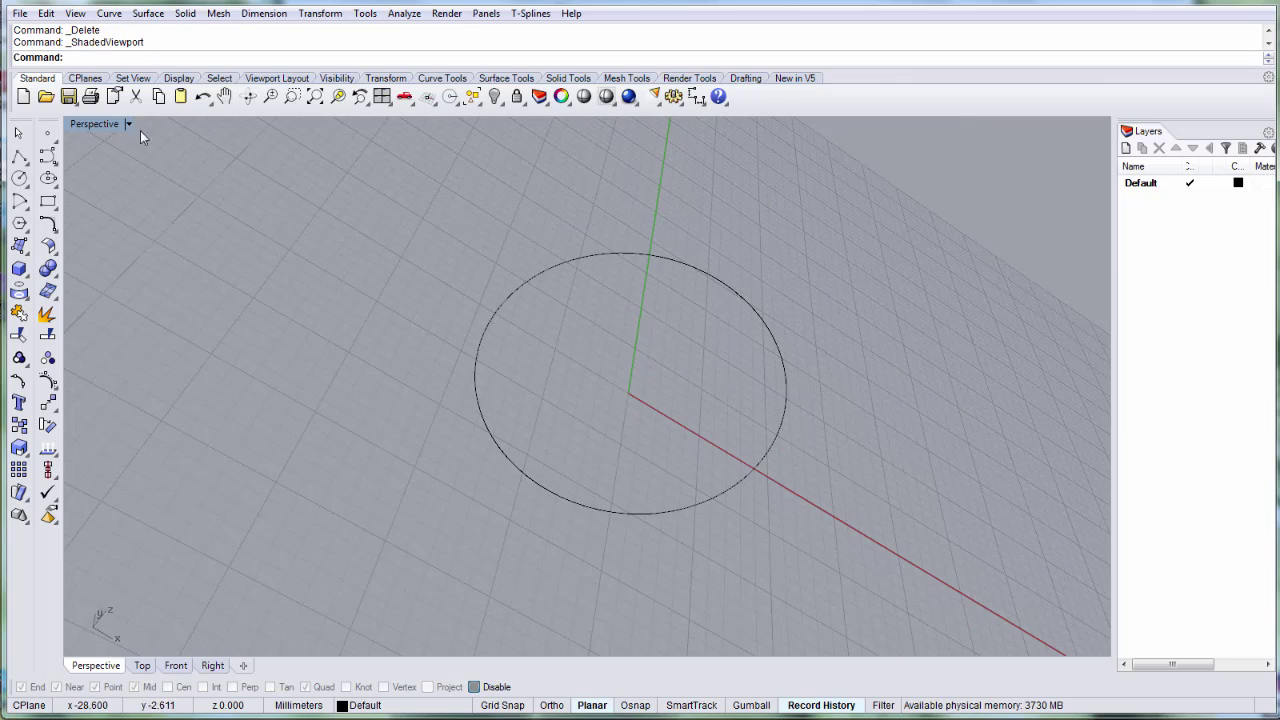
{"action": "double_click", "coordinate": [100, 123]}
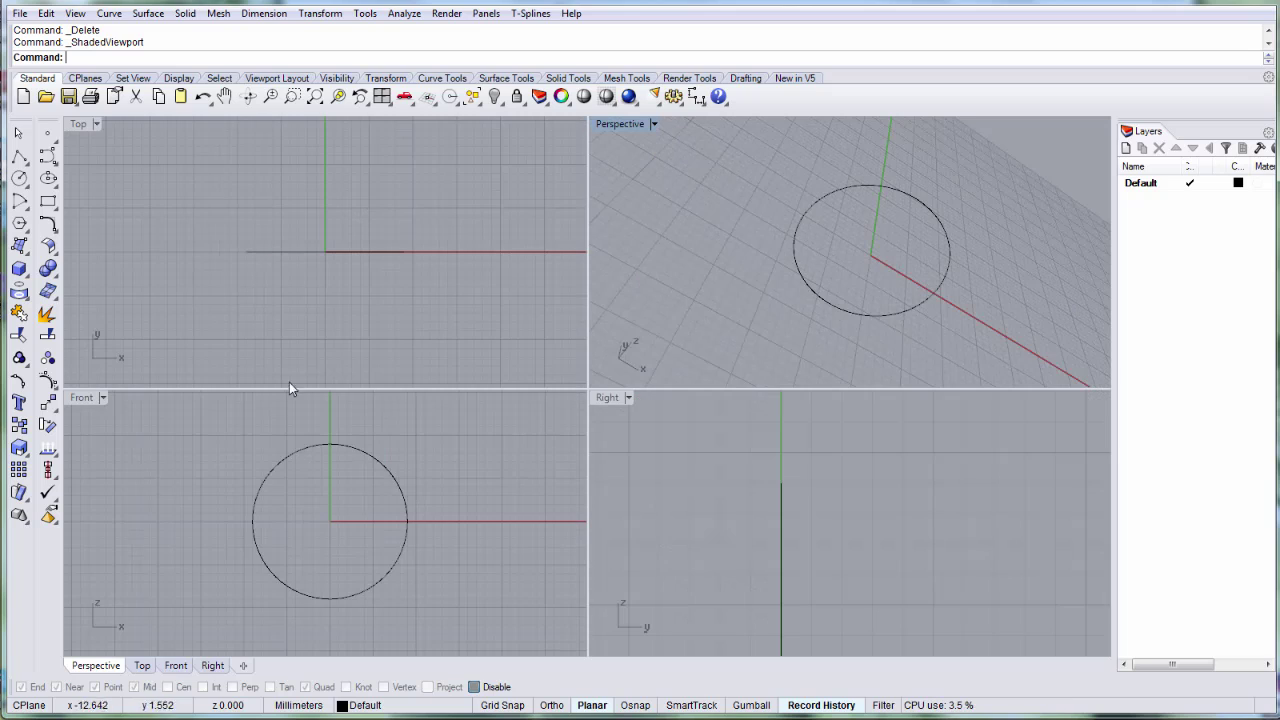
{"action": "left_click", "coordinate": [331, 474]}
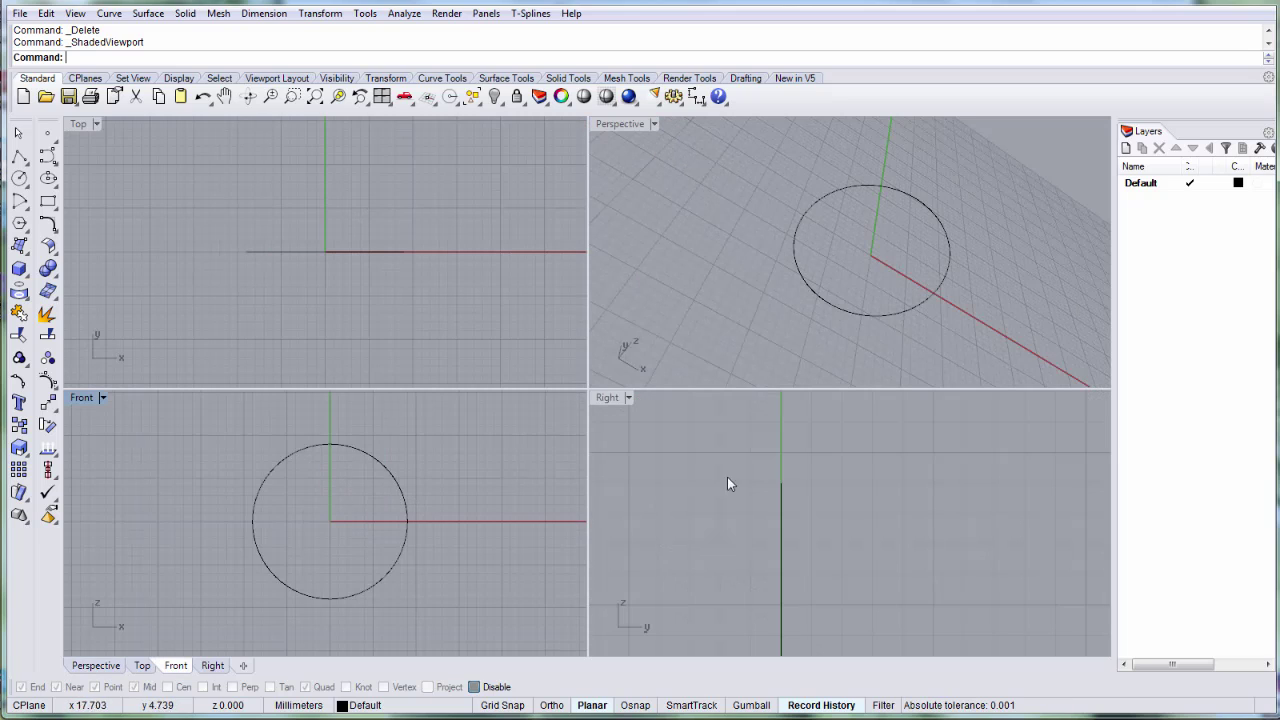
{"action": "right_click_drag", "start_coordinate": [665, 449], "coordinate": [694, 451]}
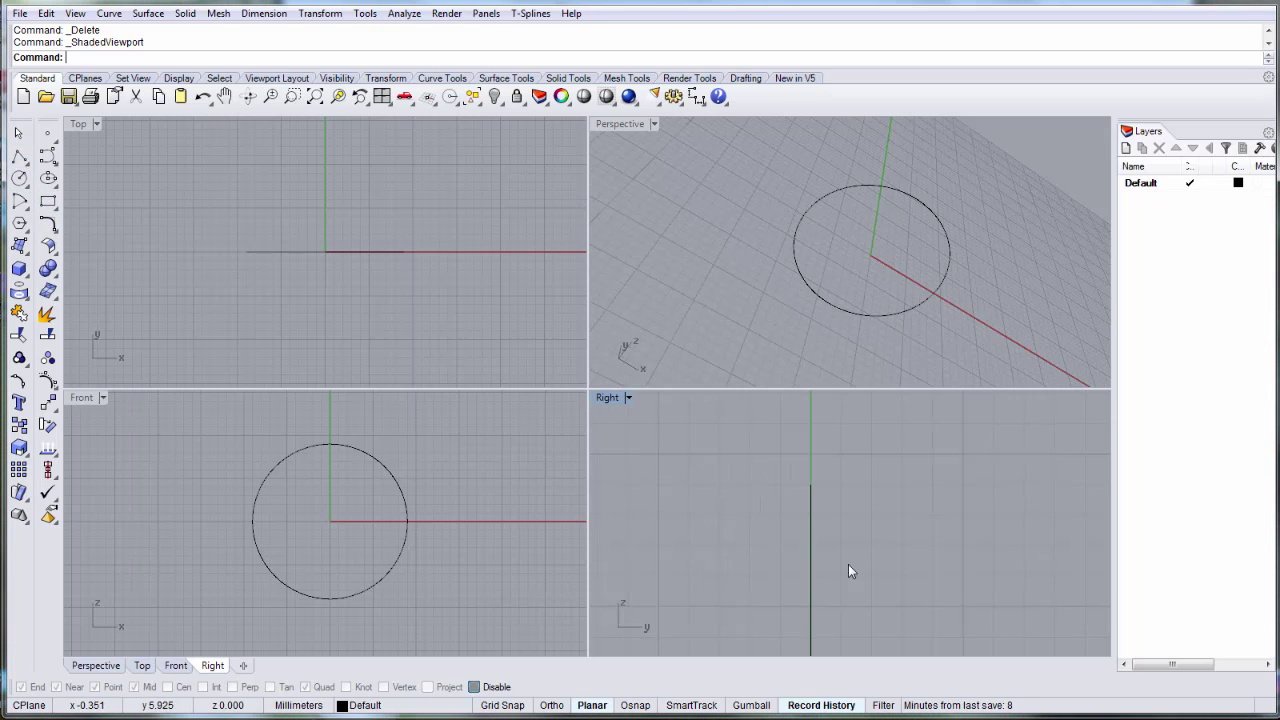
{"action": "double_click", "coordinate": [607, 398]}
{"action": "scroll", "coordinate": [506, 423], "scroll_direction": "up", "scroll_amount": 2}
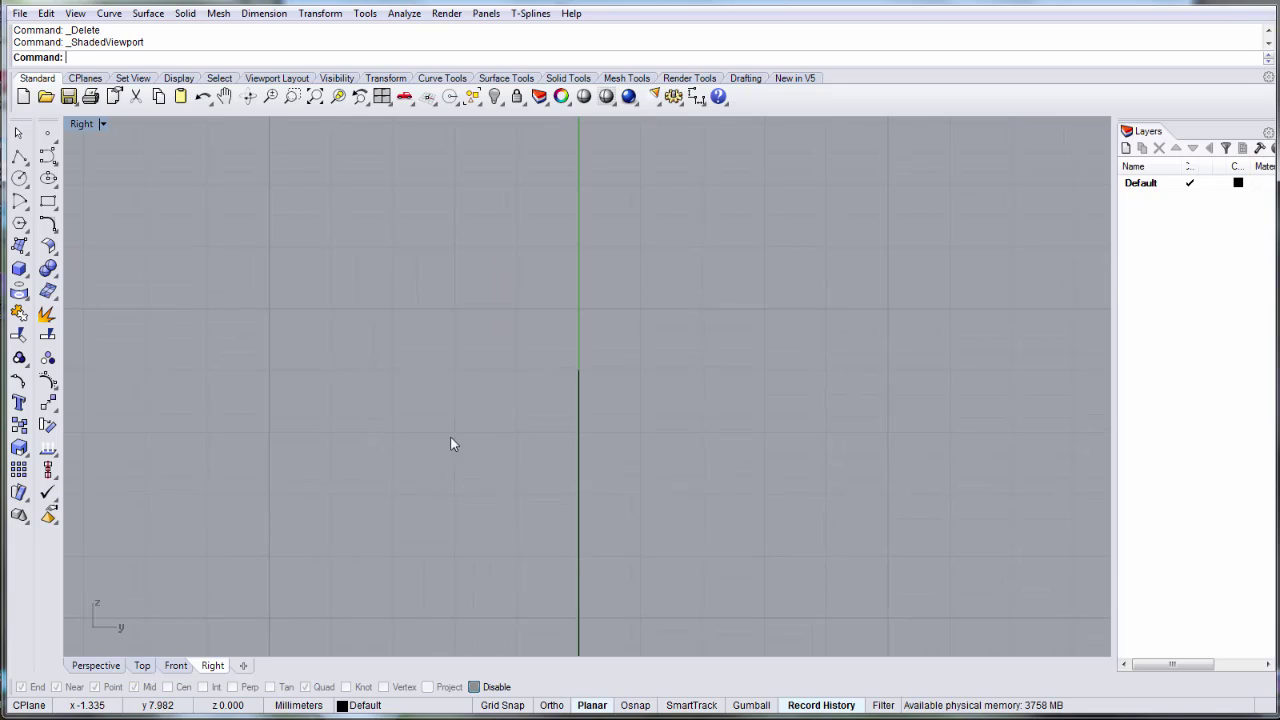
Check the history recording options, including Always Record History and Update Children.
{"action": "right_click", "coordinate": [820, 708]}
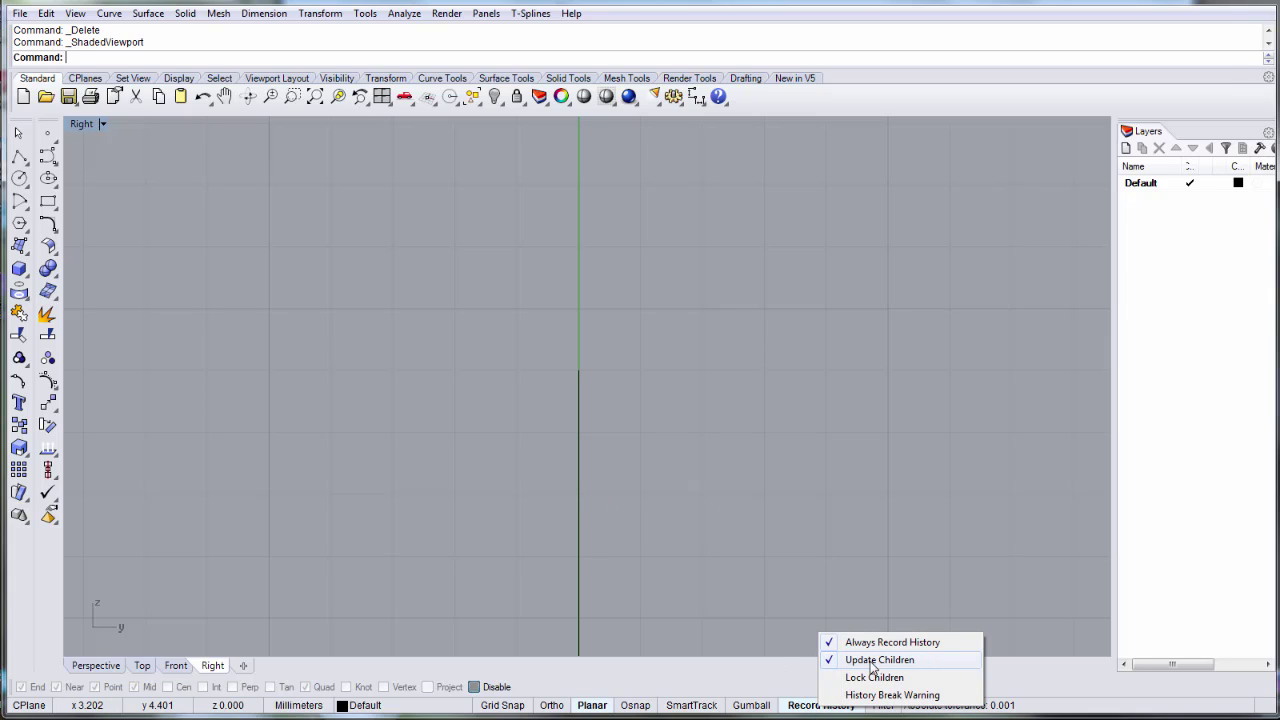
{"action": "left_click", "coordinate": [800, 575]}
{"action": "right_click", "coordinate": [821, 708]}
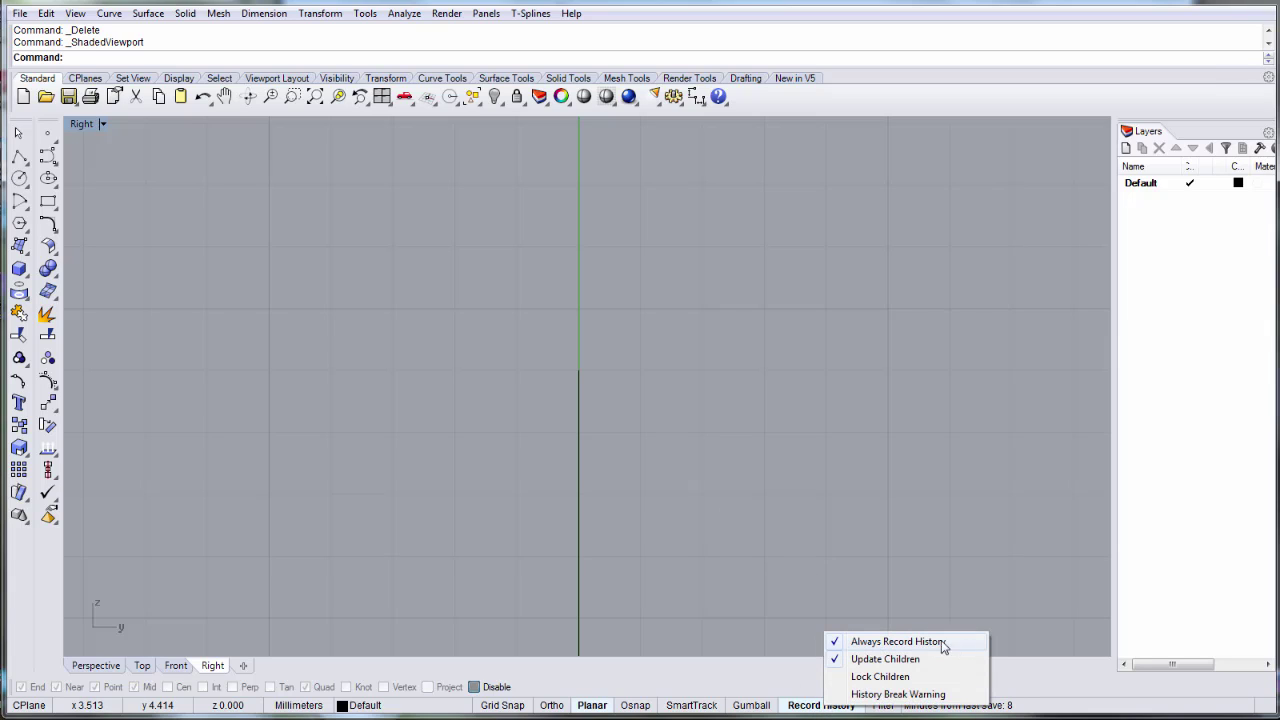
{"action": "left_click", "coordinate": [880, 610]}
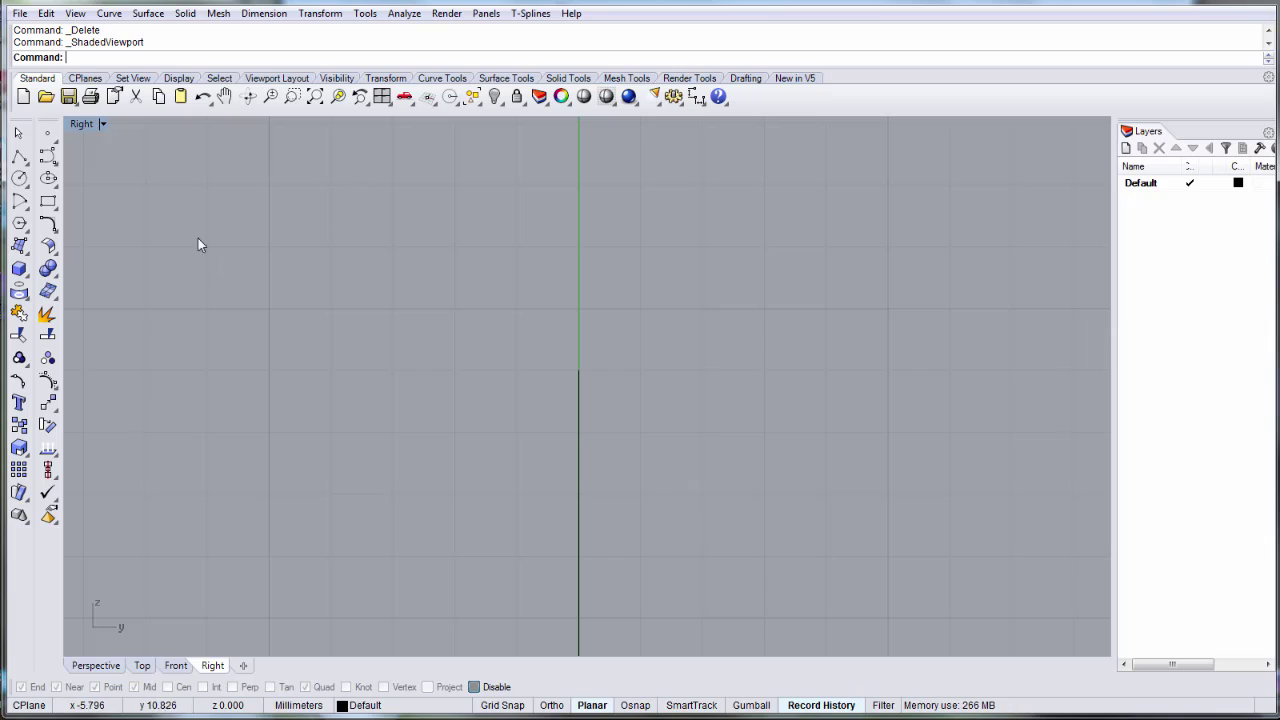
Draw a horizontal both-sides line about 3.9 mm long, centred on the upper end of the circle.
{"action": "right_click_drag", "start_coordinate": [282, 268], "coordinate": [304, 355]}
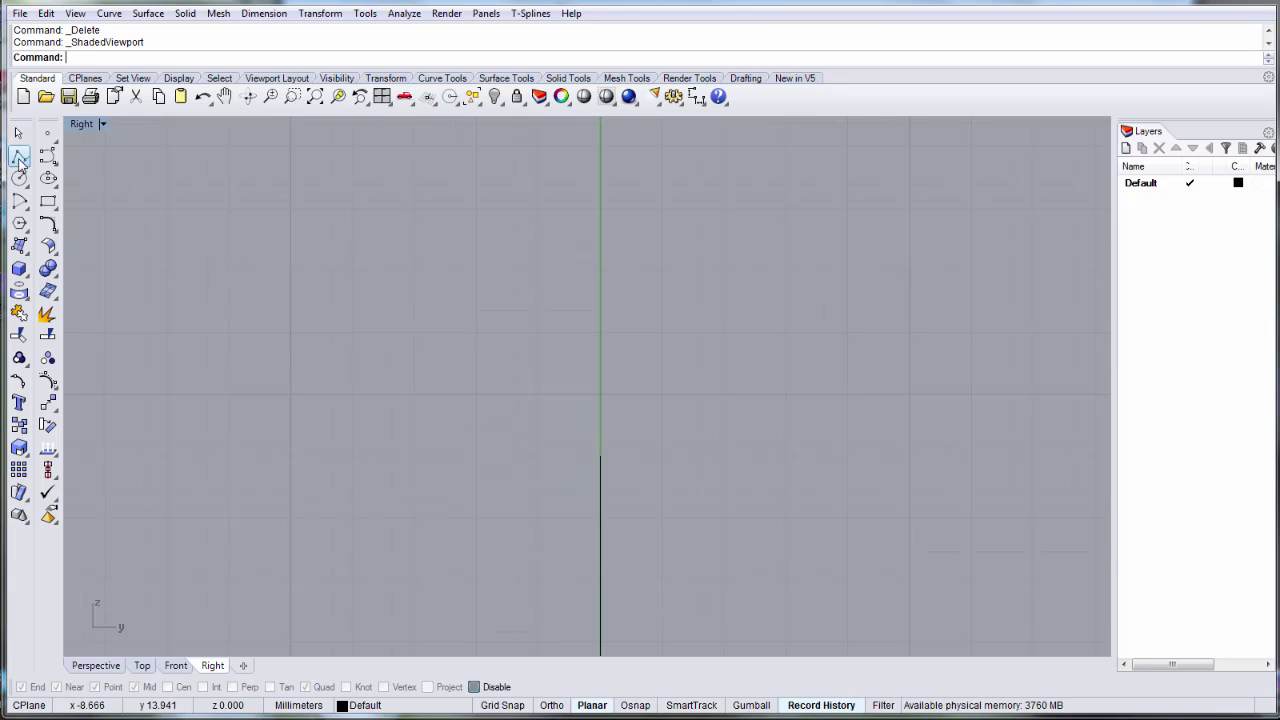
{"action": "left_click", "coordinate": [19, 158]}
{"action": "left_click", "coordinate": [44, 164]}
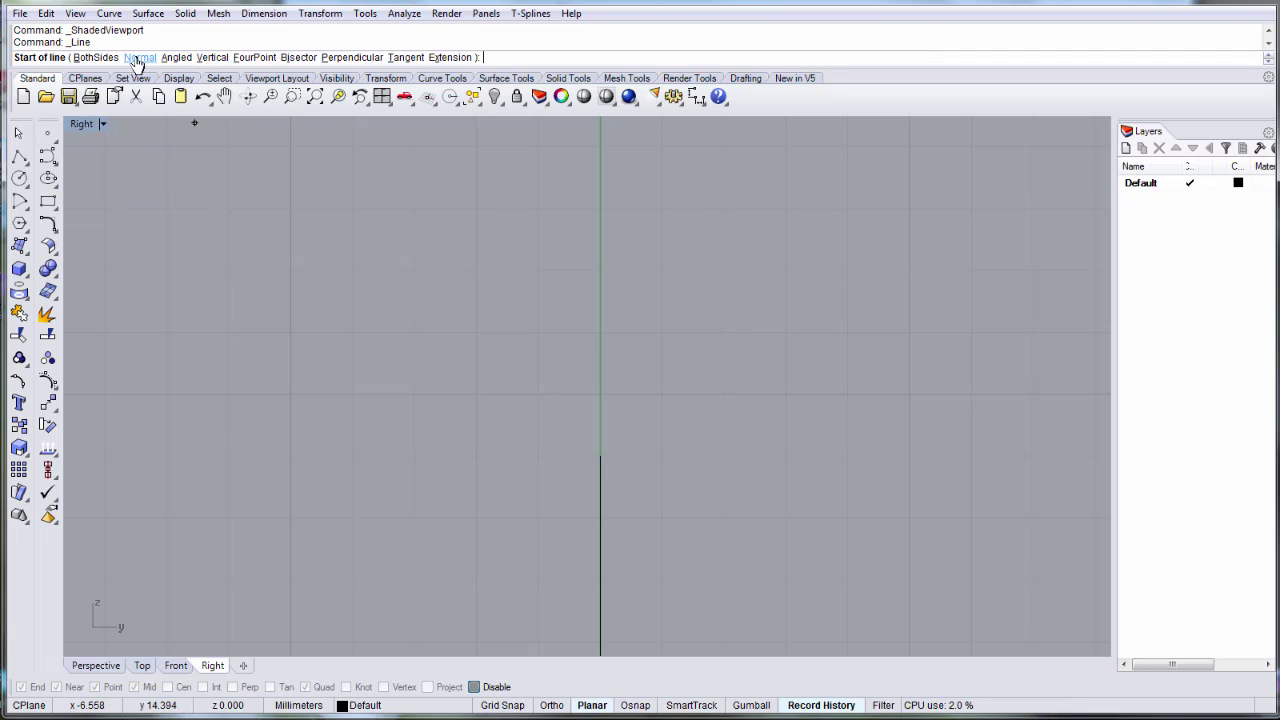
{"action": "left_click", "coordinate": [95, 57]}
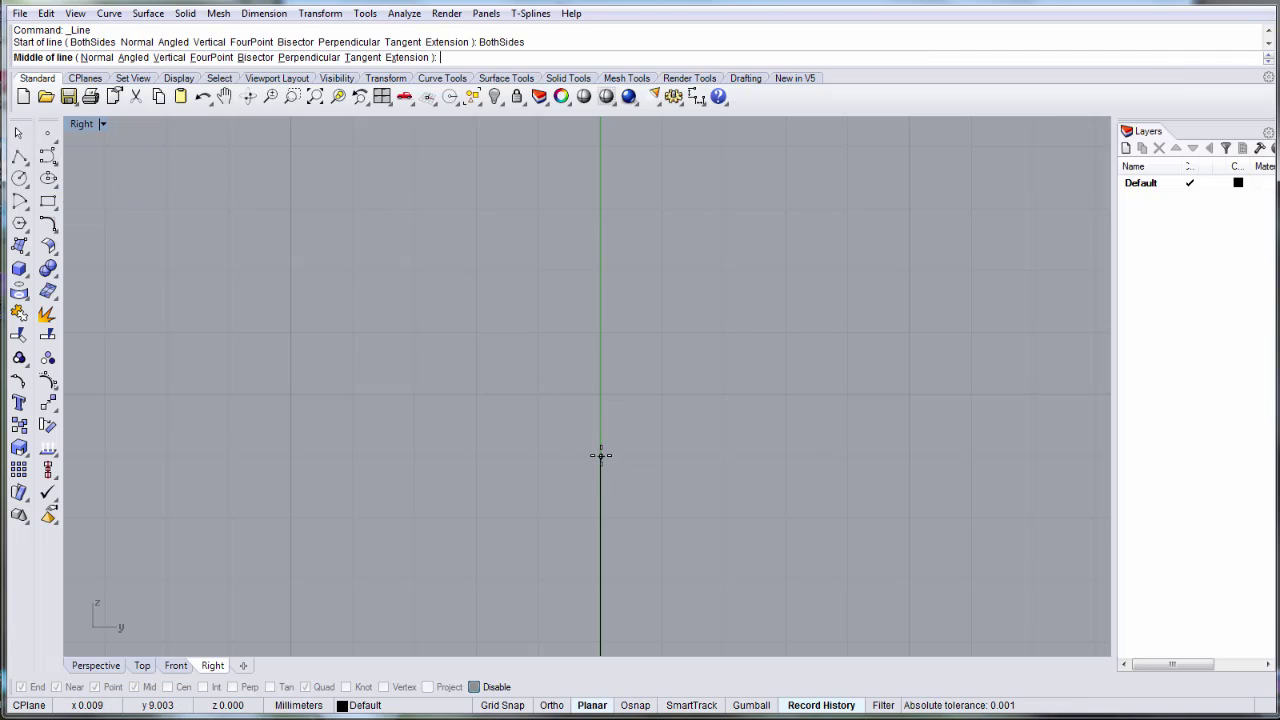
{"action": "key", "text": "alt"}
{"action": "key", "text": "alt+c"}
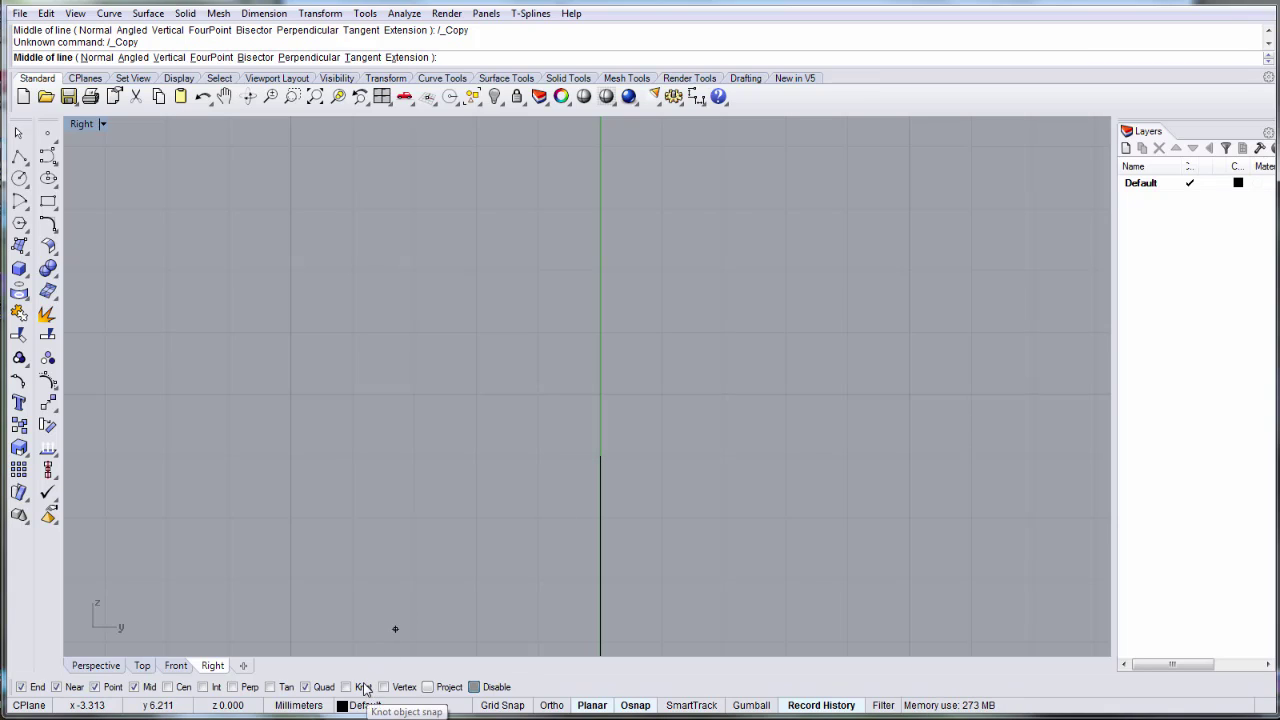
{"action": "key", "text": "alt"}
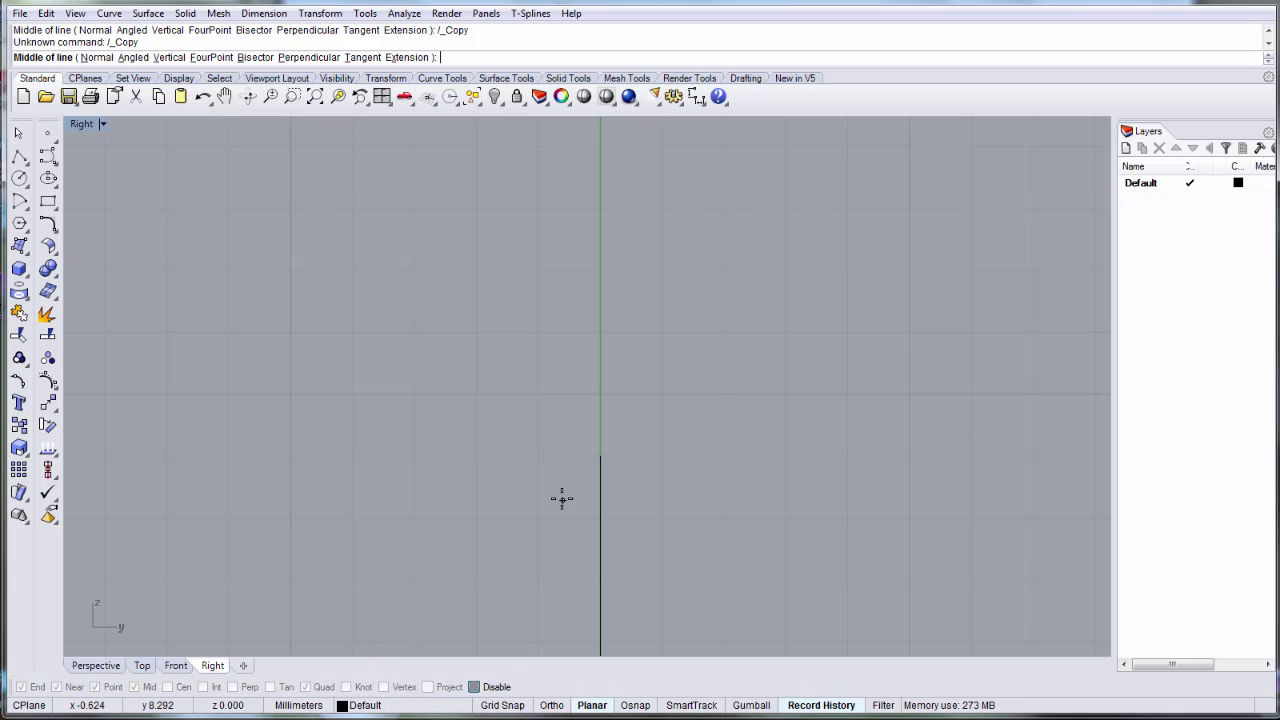
{"action": "left_click", "coordinate": [600, 456]}
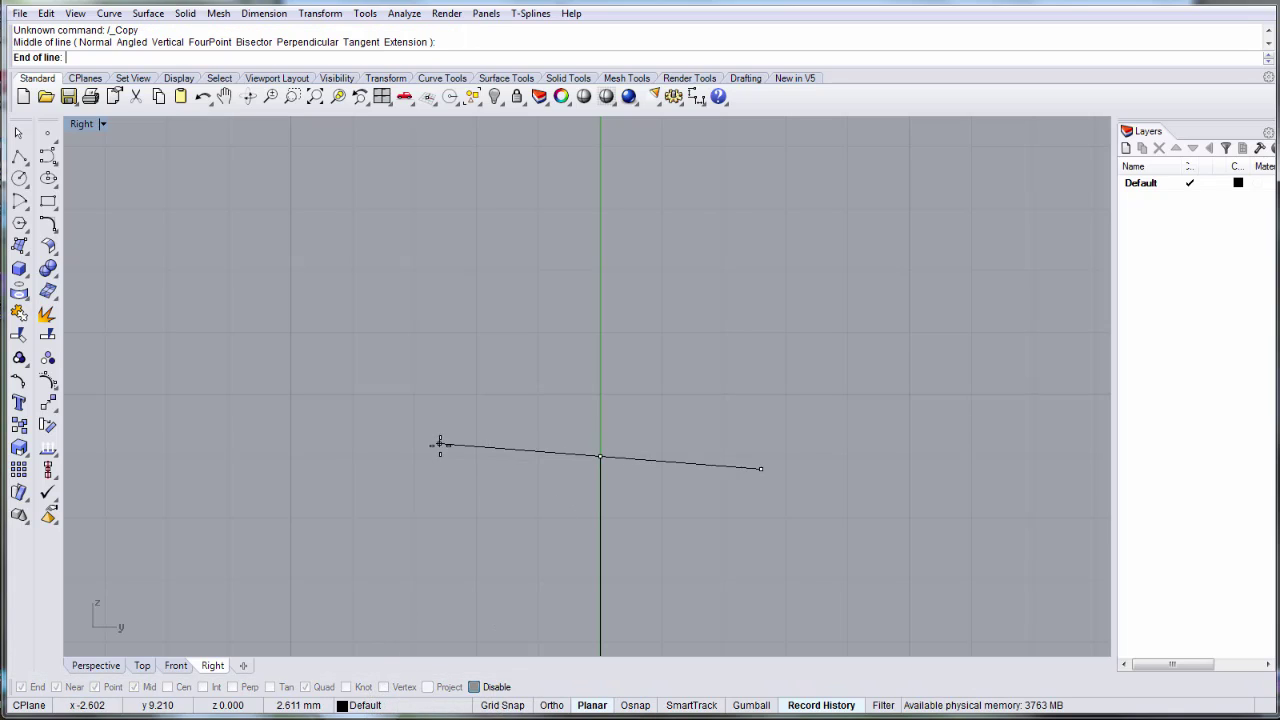
{"action": "key", "text": "F8"}
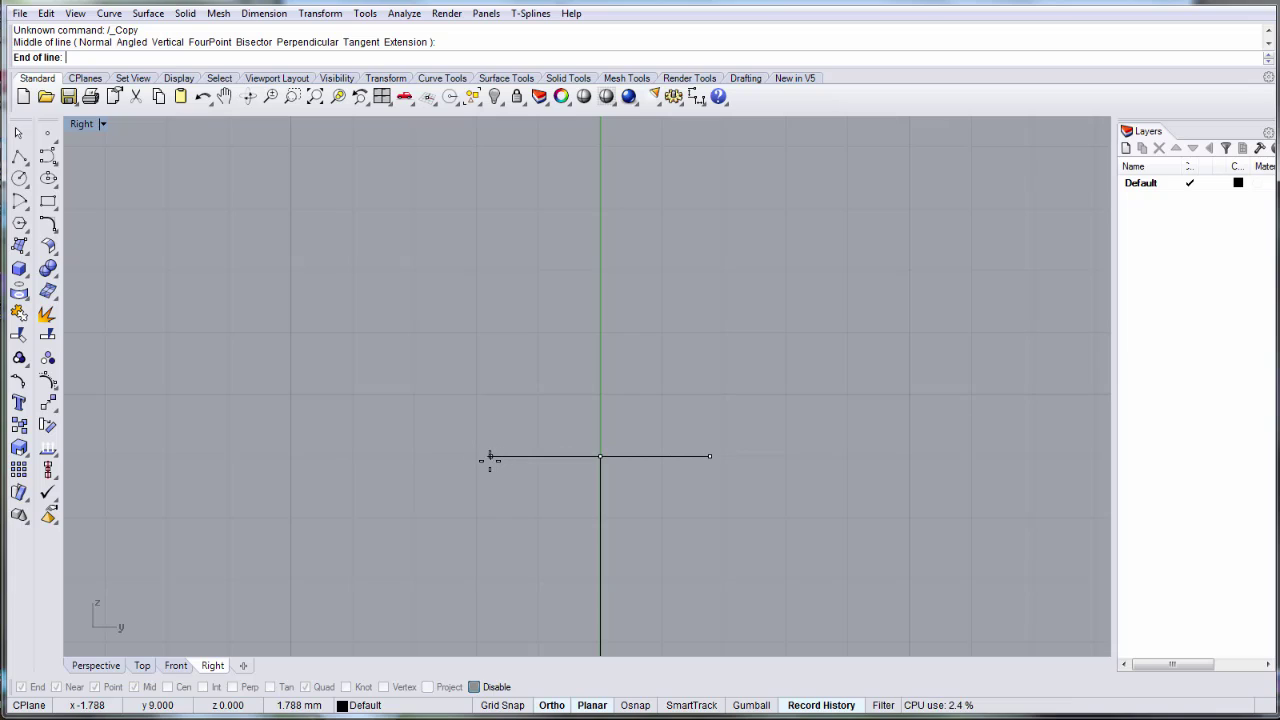
{"action": "left_click", "coordinate": [480, 457], "text": "shift"}
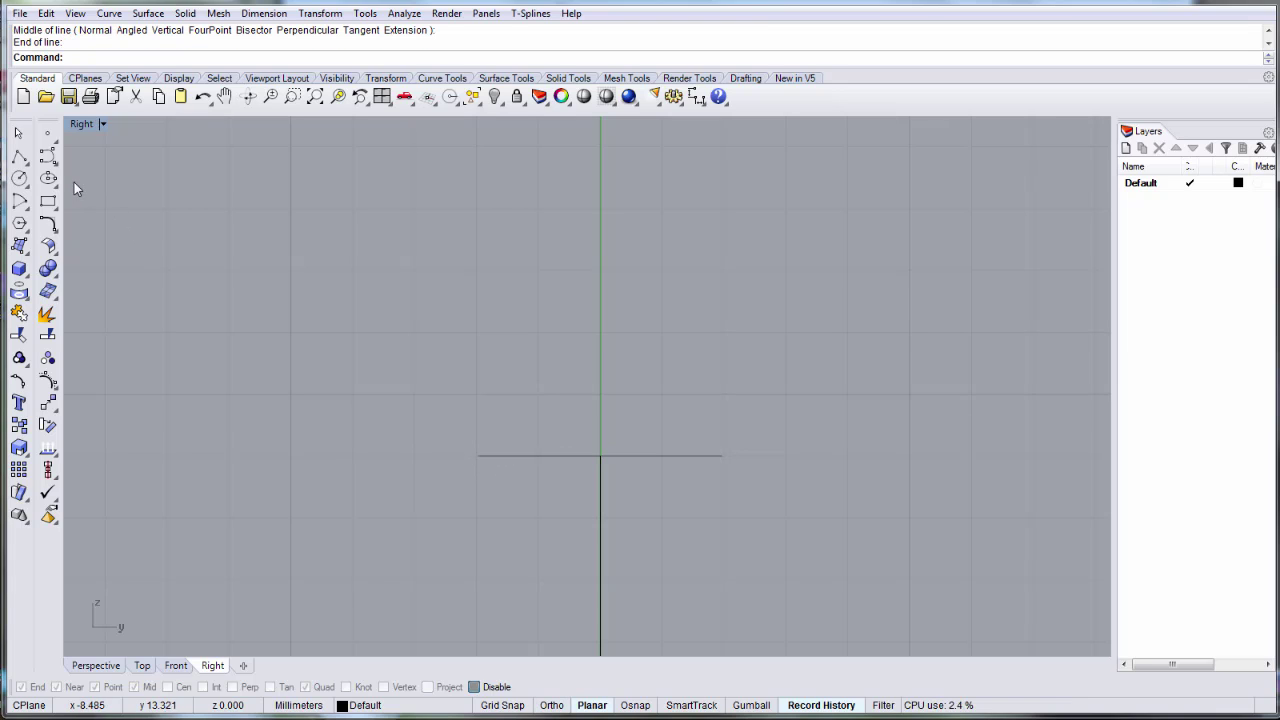
Draw a vertical line about 1.1 mm high from the base line's left end, continued by an inward-sloping line about 1.1 mm long.
{"action": "key", "text": "Return"}
{"action": "left_click", "coordinate": [479, 456]}
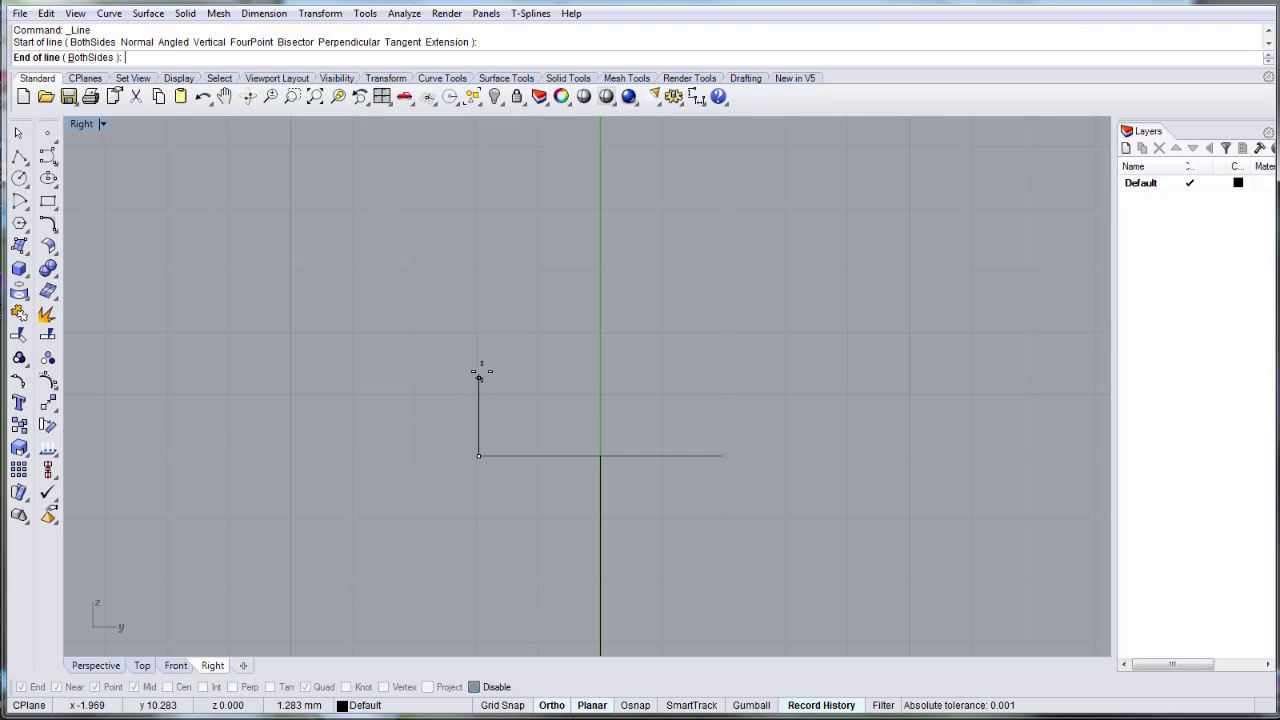
{"action": "left_click", "coordinate": [479, 386]}
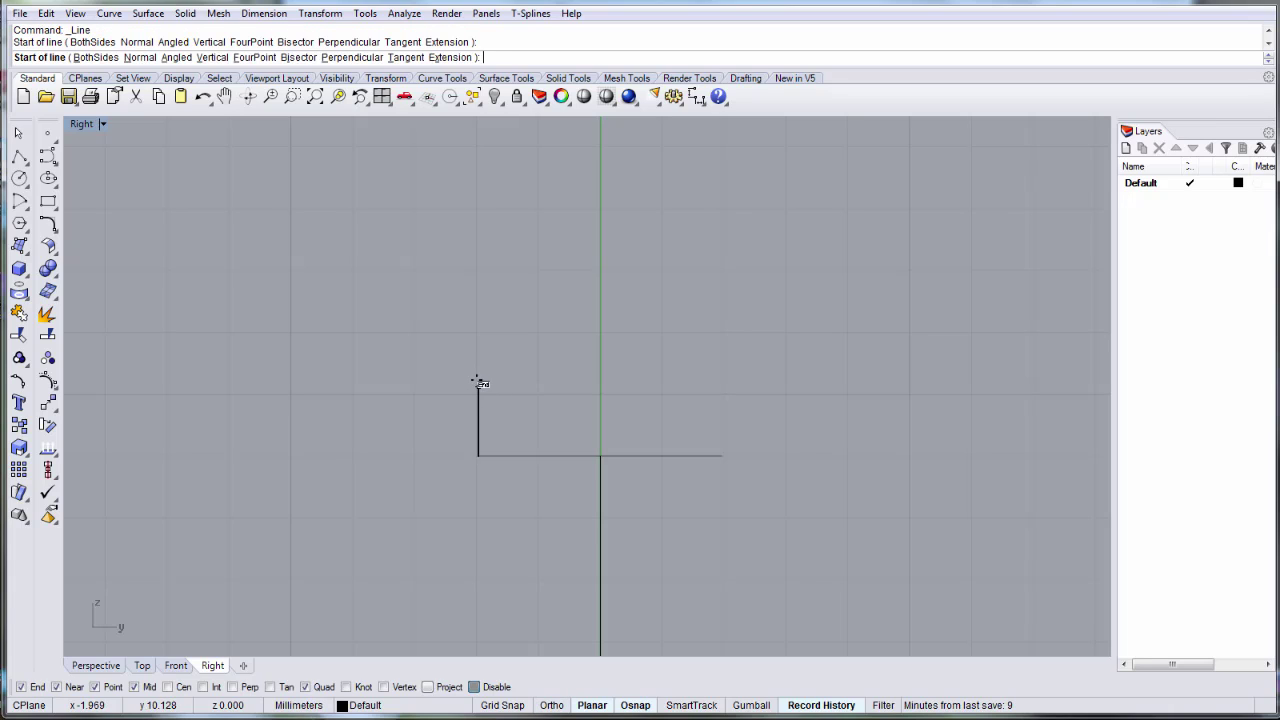
{"action": "key", "text": "shift"}
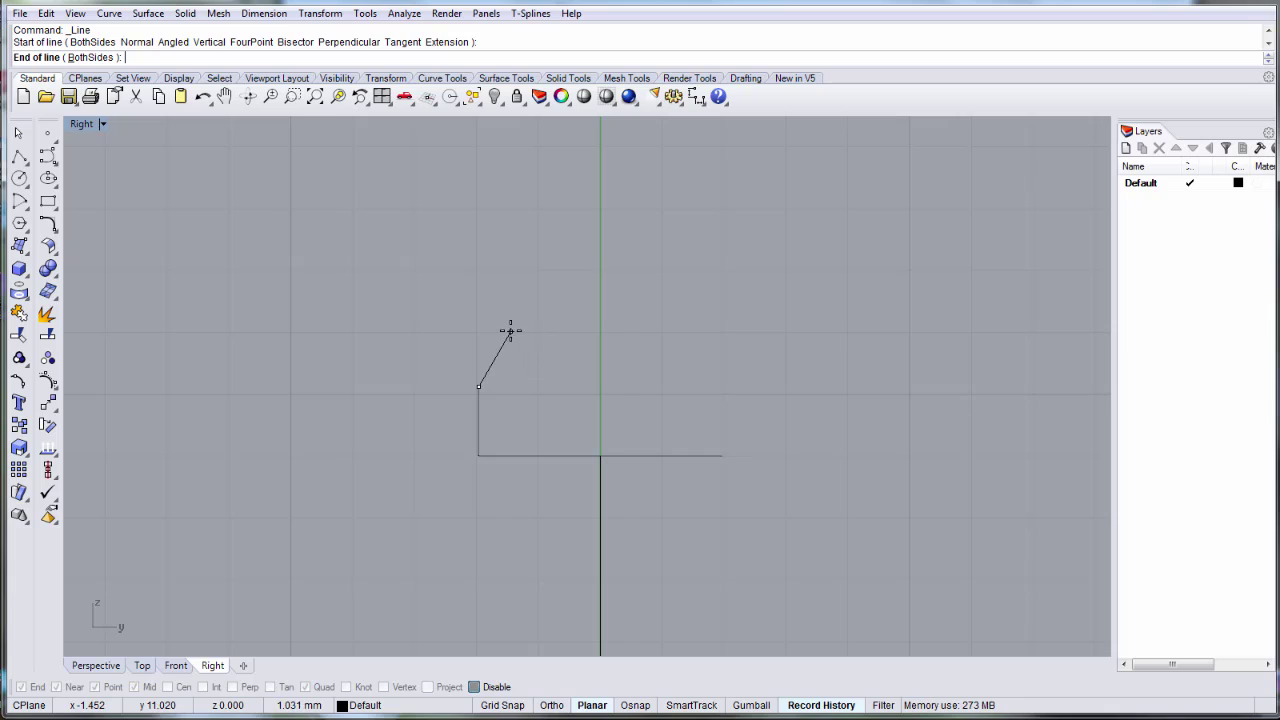
{"action": "left_click", "coordinate": [515, 329]}
Mirror the vertical and sloping lines across the vertical centre axis through the base line's midpoint, keeping the originals.
{"action": "left_click_drag", "start_coordinate": [530, 405], "coordinate": [390, 368]}
{"action": "left_click", "coordinate": [51, 405]}
{"action": "left_click", "coordinate": [184, 410]}
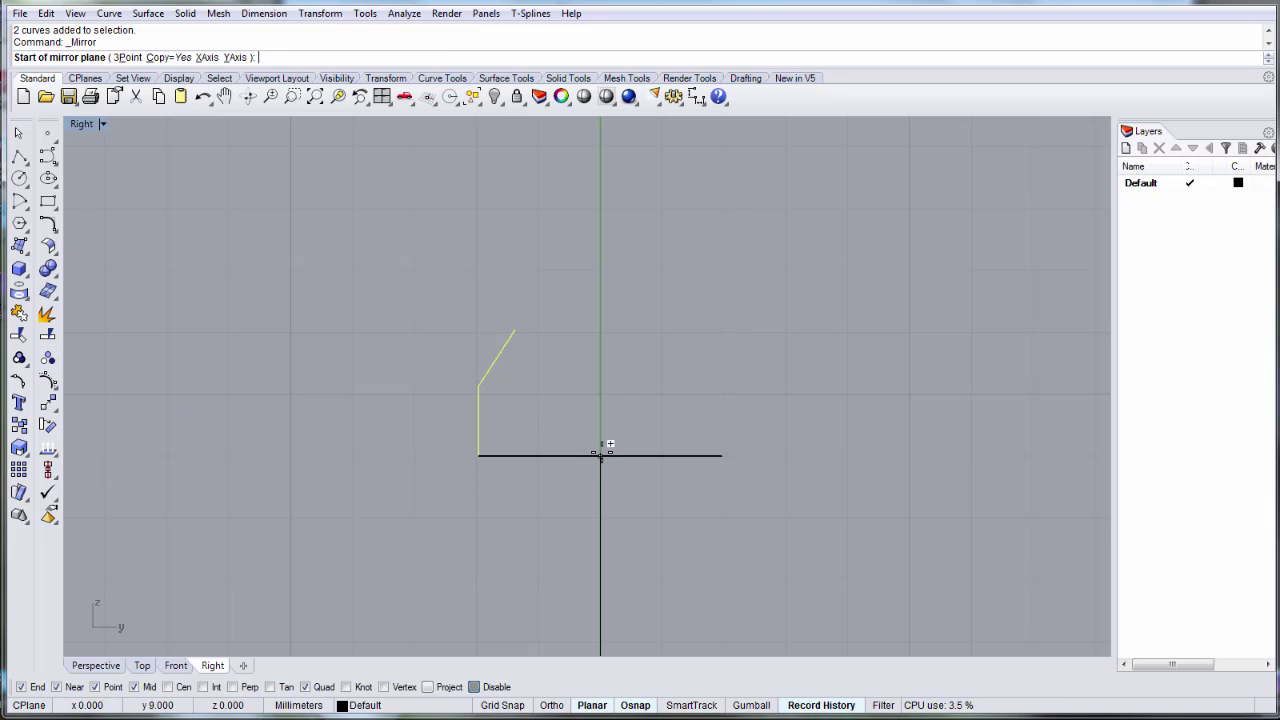
{"action": "left_click", "coordinate": [600, 455]}
{"action": "left_click", "coordinate": [590, 375]}
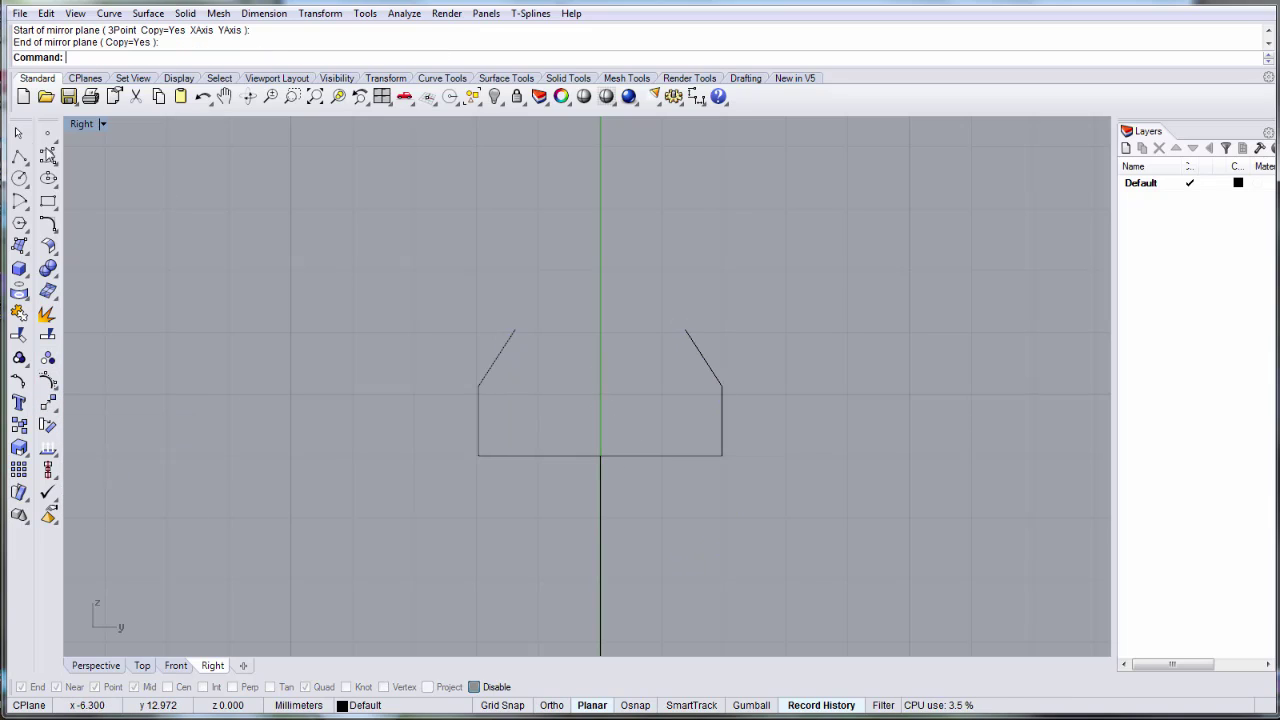
Close the profile with a horizontal line between the upper ends of the two sloping lines.
{"action": "left_click", "coordinate": [25, 162]}
{"action": "left_click", "coordinate": [45, 164]}
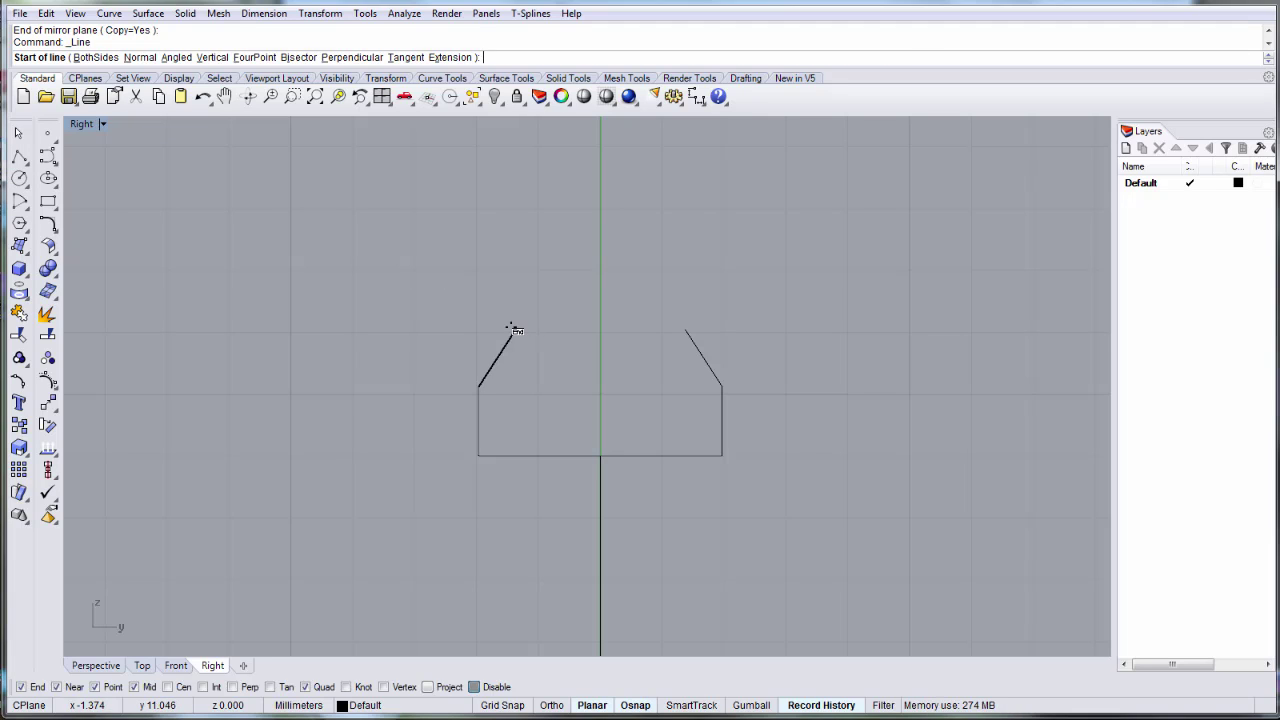
{"action": "left_click", "coordinate": [514, 329]}
{"action": "left_click", "coordinate": [686, 329]}
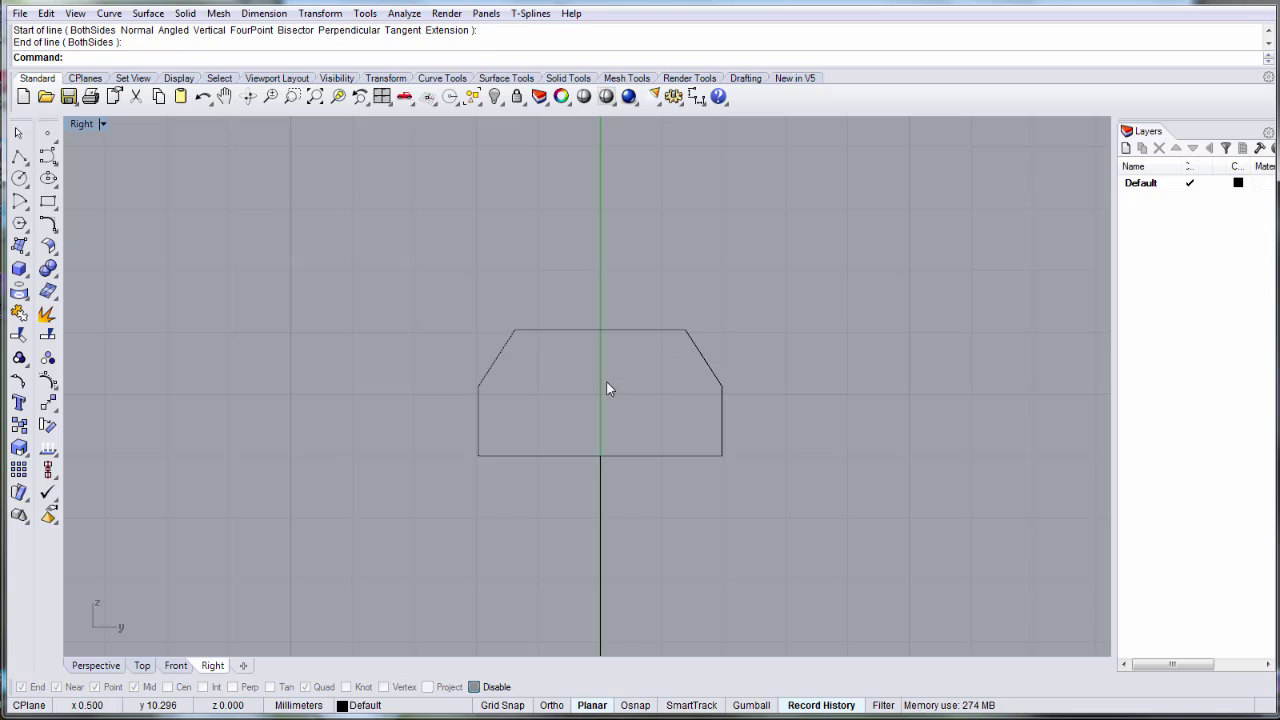
Join the six profile lines into one closed curve.
{"action": "left_click_drag", "start_coordinate": [374, 265], "coordinate": [838, 535]}
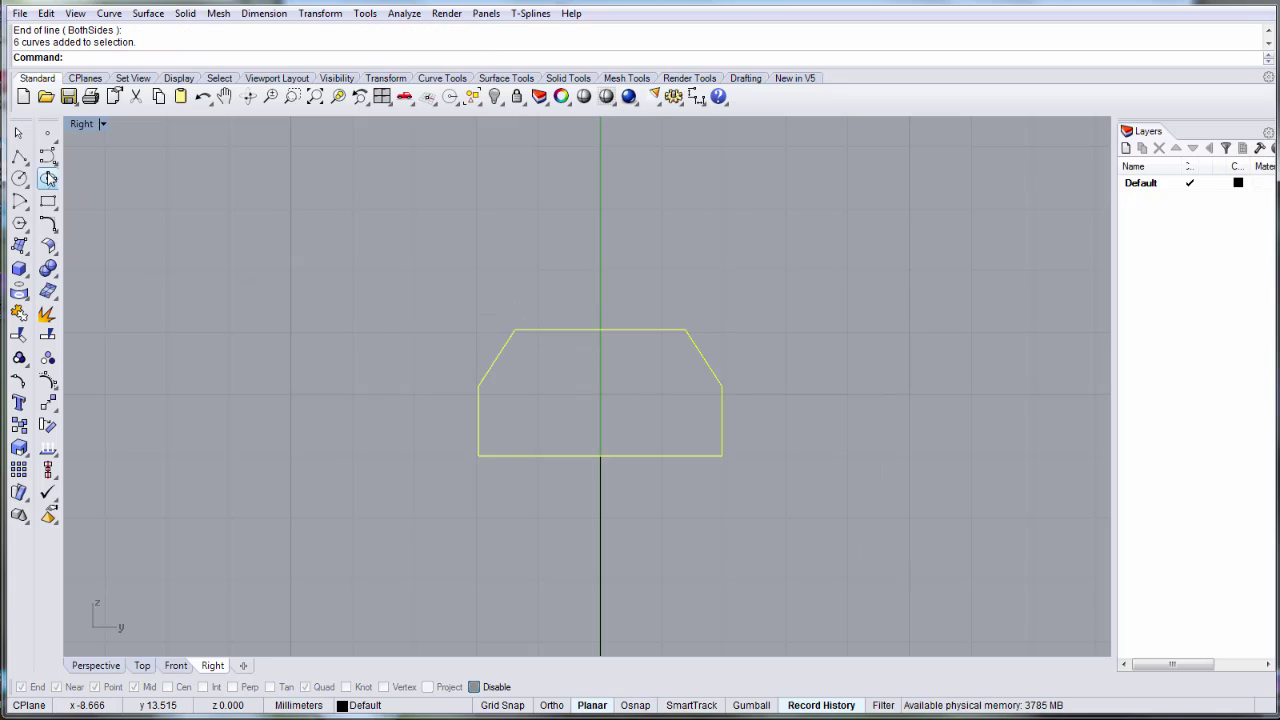
{"action": "key", "text": "Escape"}
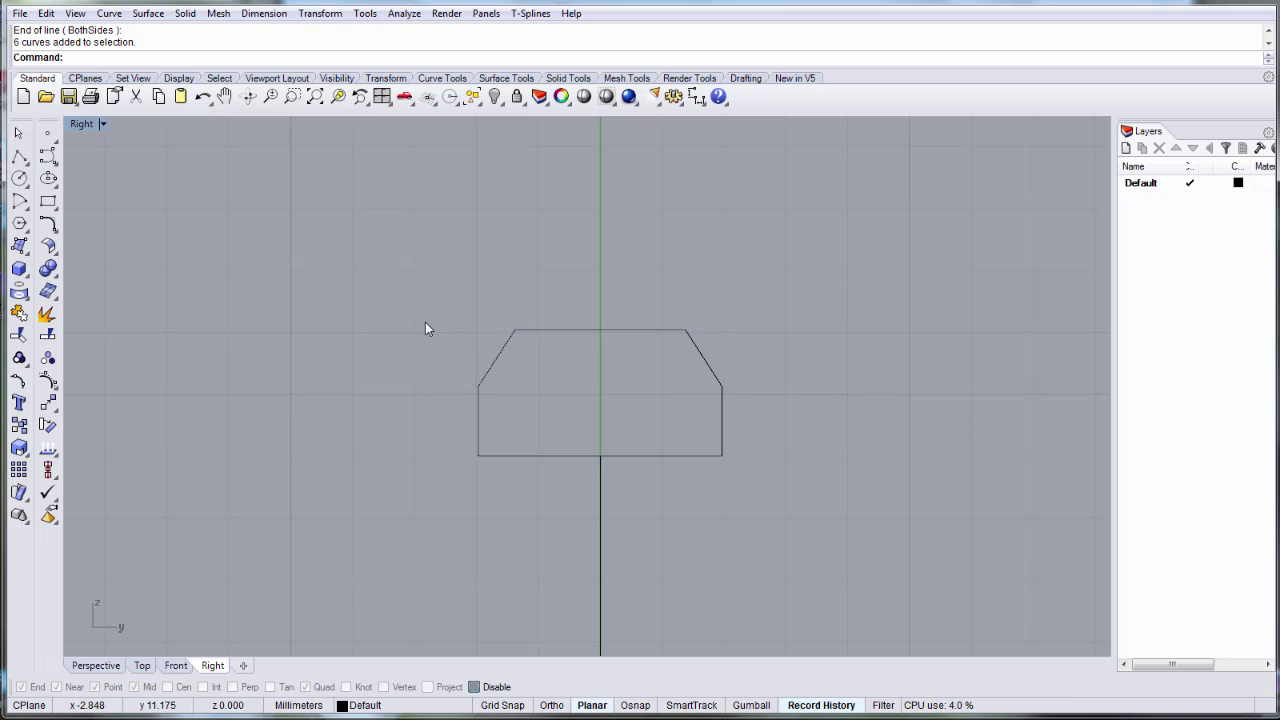
{"action": "left_click_drag", "start_coordinate": [360, 258], "coordinate": [727, 332]}
{"action": "left_click", "coordinate": [727, 360]}
{"action": "left_click", "coordinate": [646, 331]}
{"action": "left_click", "coordinate": [504, 344]}
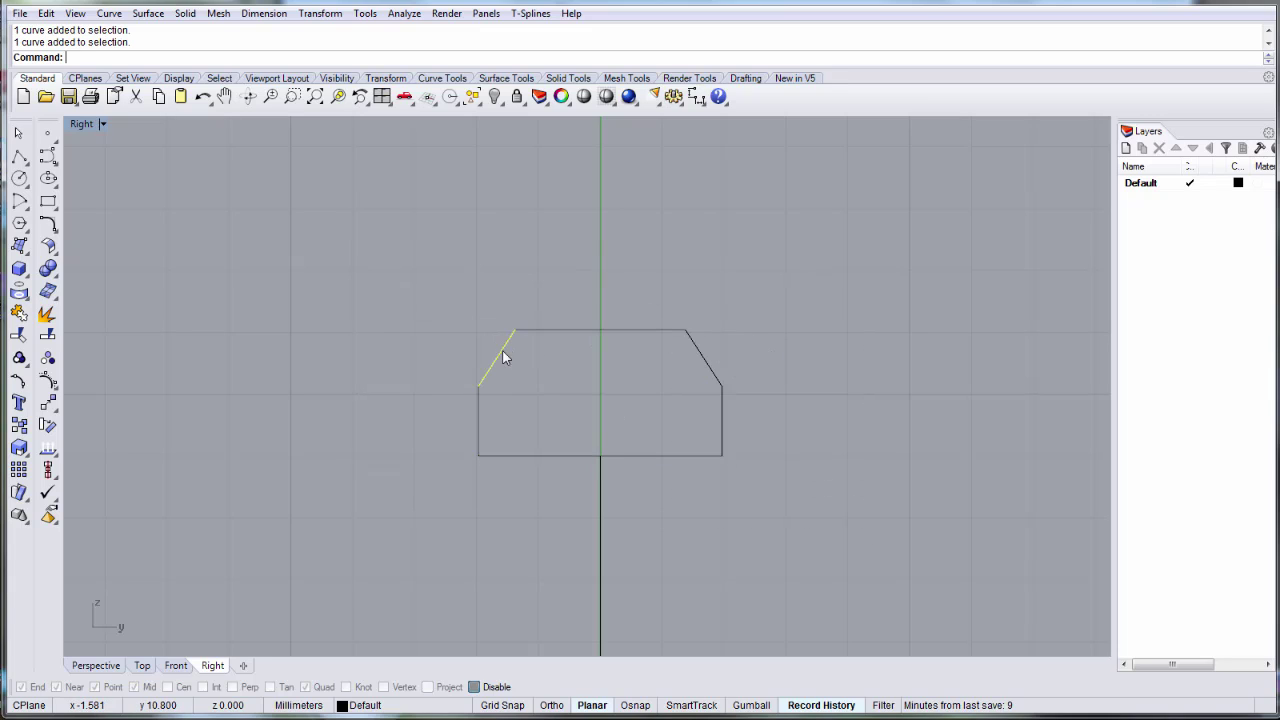
{"action": "left_click", "coordinate": [517, 456]}
{"action": "mouse_move", "coordinate": [843, 520]}
{"action": "left_mouse_down"}
{"action": "mouse_move", "coordinate": [420, 295]}
{"action": "mouse_move", "coordinate": [855, 508]}
{"action": "left_mouse_up"}
{"action": "key", "text": "Escape"}
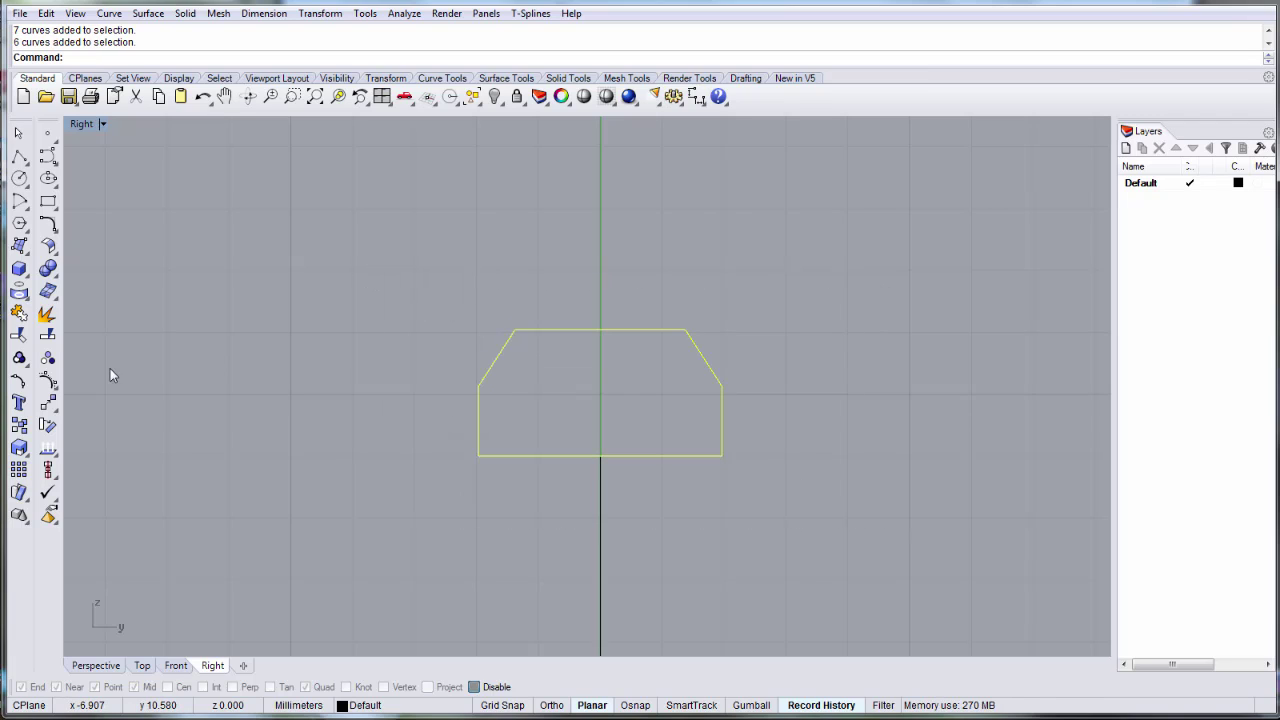
{"action": "left_click", "coordinate": [19, 313]}
{"action": "left_click", "coordinate": [232, 313]}
Maximize the Perspective viewport and float the surface creation tools as a separate palette beside the curves.
{"action": "double_click", "coordinate": [81, 124]}
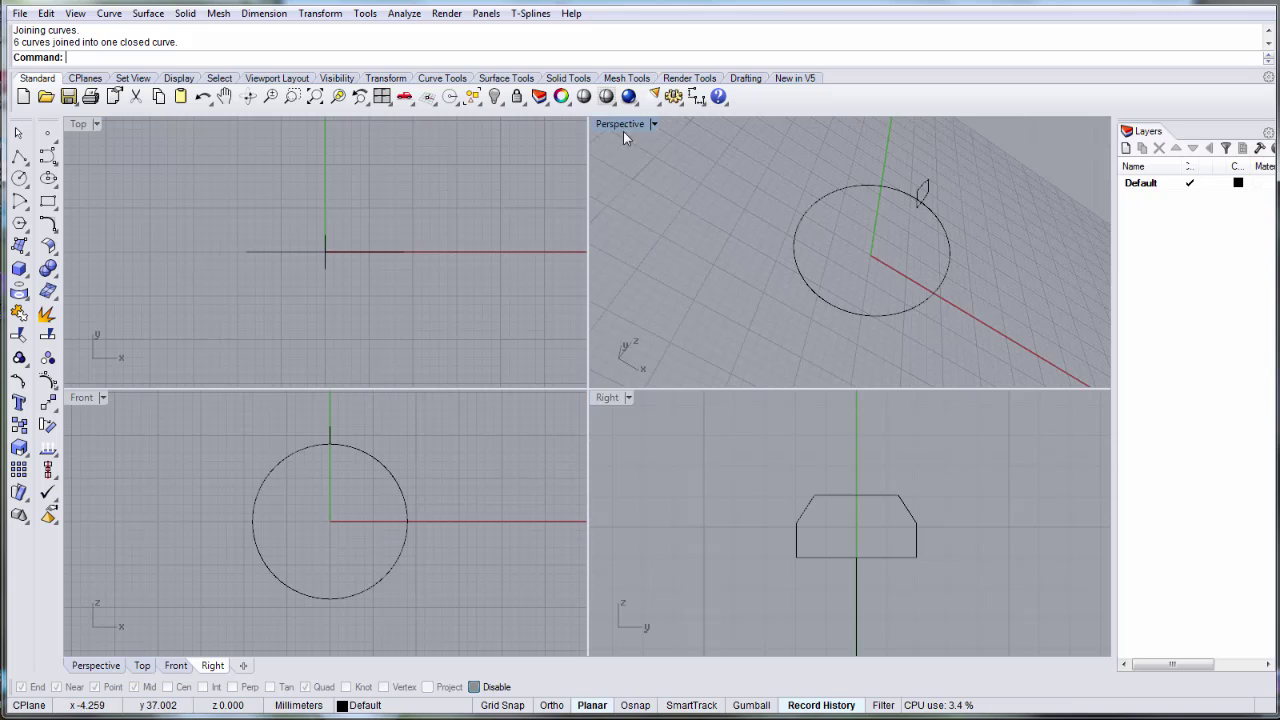
{"action": "double_click", "coordinate": [623, 127]}
{"action": "right_click_drag", "start_coordinate": [640, 366], "coordinate": [588, 362]}
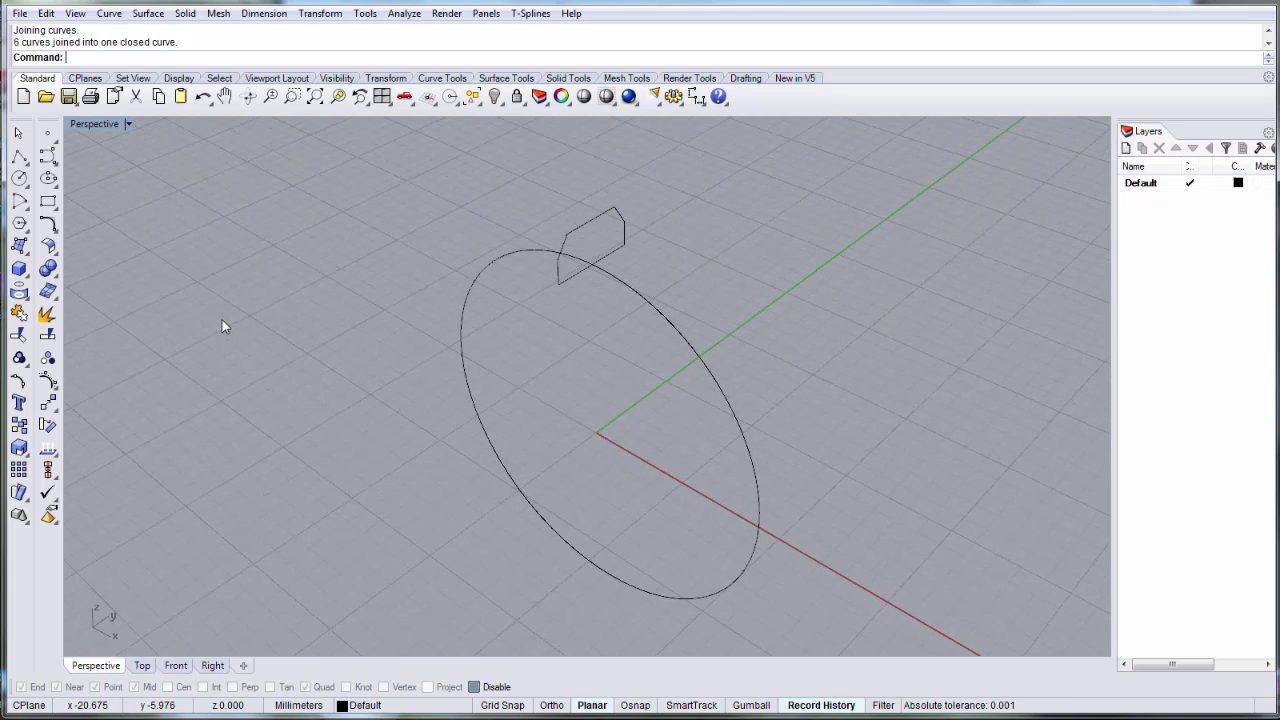
{"action": "left_click", "coordinate": [22, 243]}
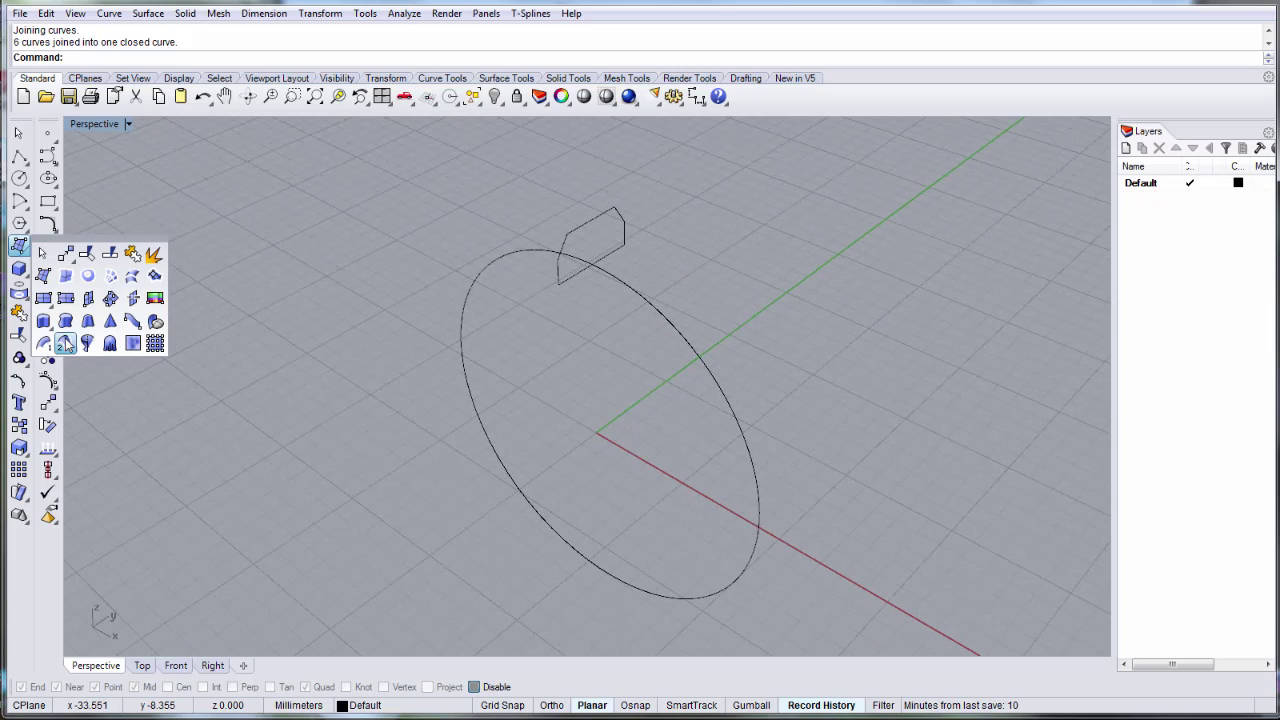
{"action": "left_click_drag", "start_coordinate": [84, 244], "coordinate": [245, 203]}
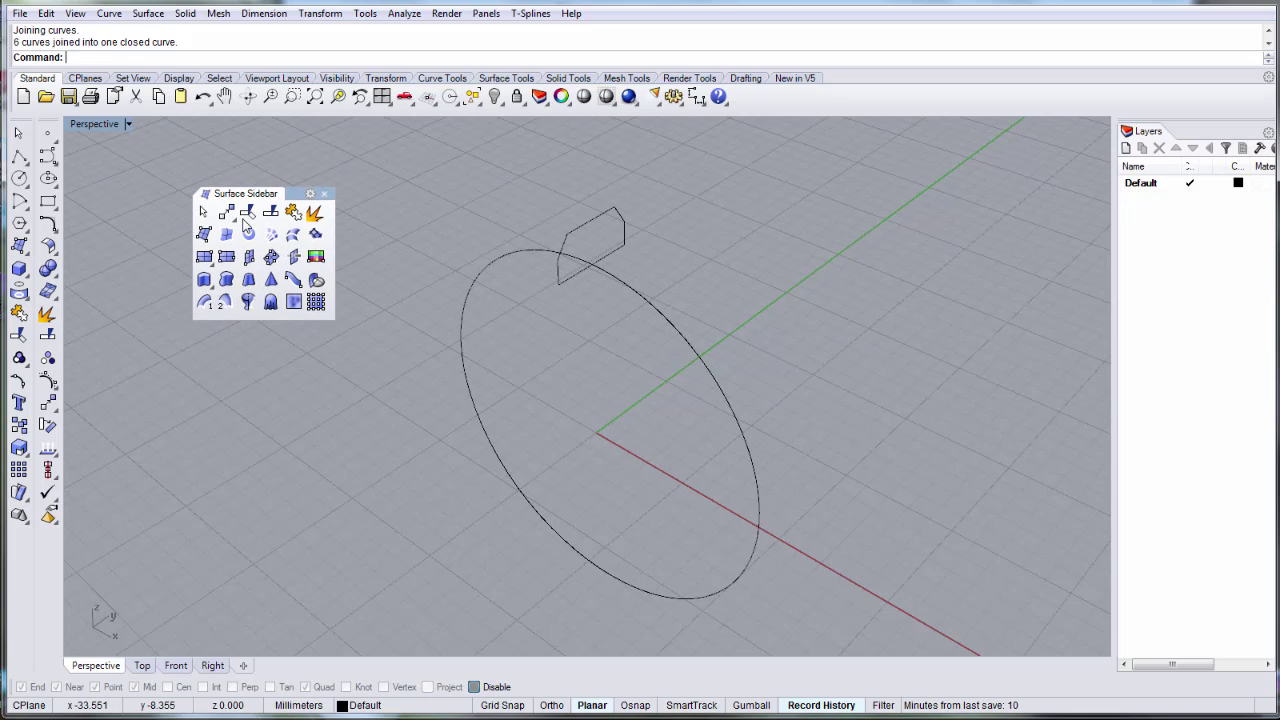
Sweep the closed profile along the ring-size circle with a one-rail sweep, using Freeform style and no cross-section simplification.
{"action": "left_click", "coordinate": [205, 302]}
{"action": "left_click", "coordinate": [517, 254]}
{"action": "left_click", "coordinate": [560, 272]}
{"action": "key", "text": "Return"}
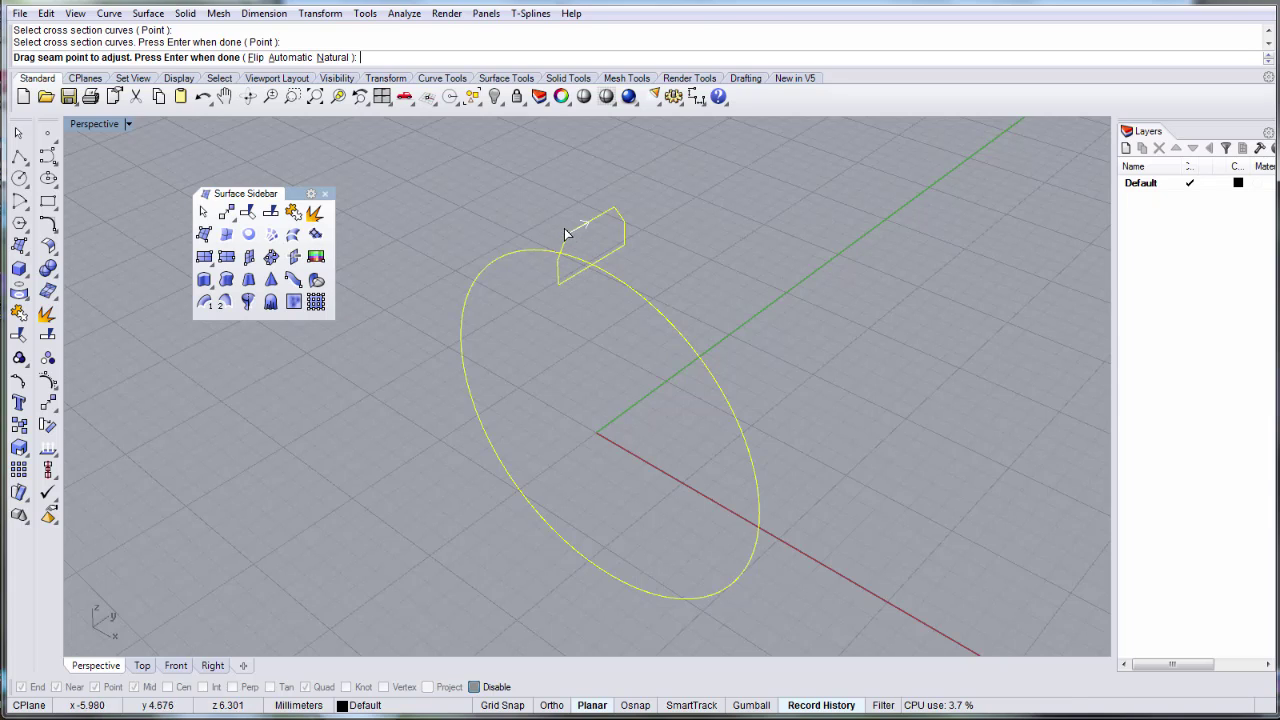
{"action": "key", "text": "Return"}
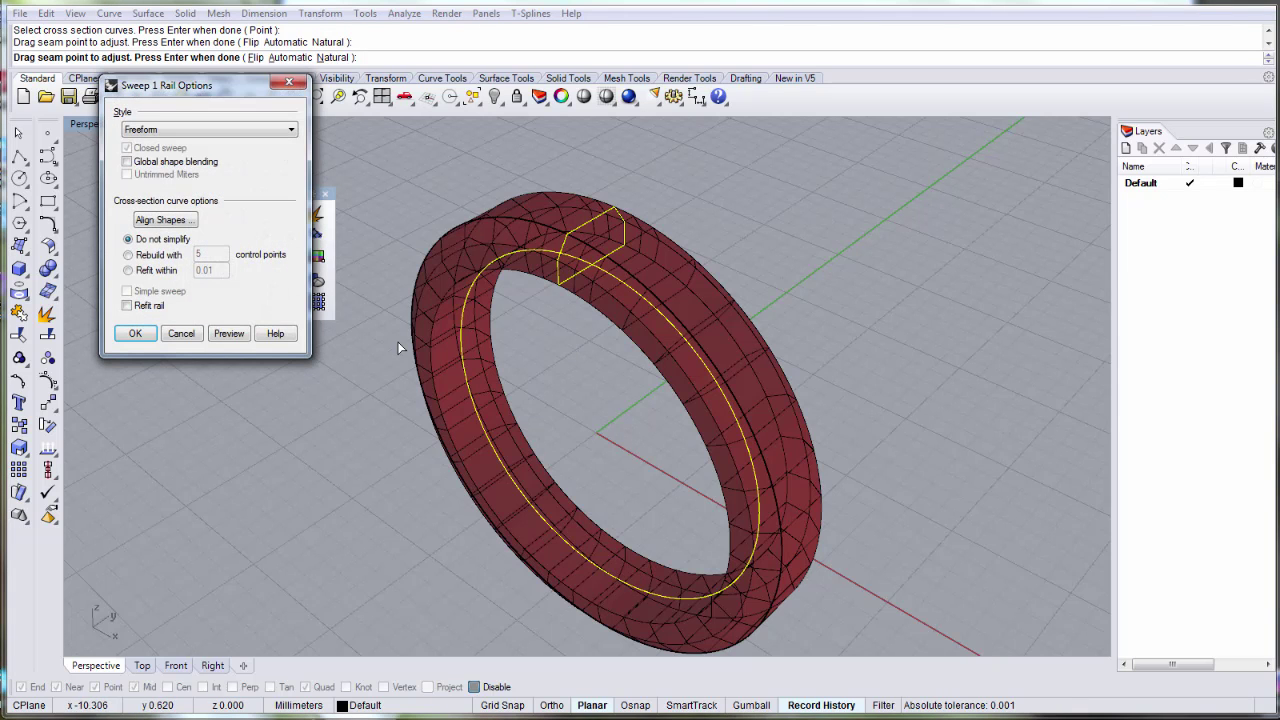
{"action": "left_click", "coordinate": [135, 333]}
Show the Perspective viewport in Rendered display and inspect the swept ring band from several angles.
{"action": "right_click_drag", "start_coordinate": [360, 360], "coordinate": [410, 370]}
{"action": "key", "text": "ctrl+alt+r"}
{"action": "right_click_drag", "start_coordinate": [582, 371], "coordinate": [631, 406]}
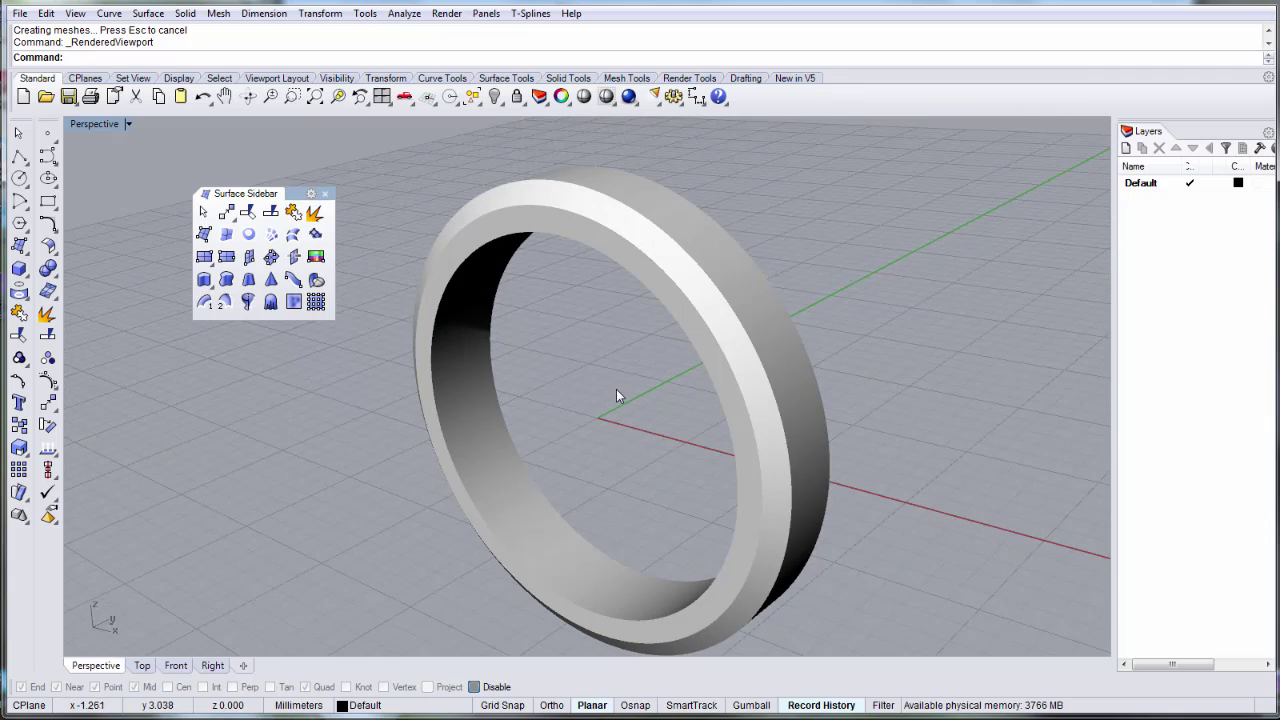
{"action": "right_click_drag", "start_coordinate": [618, 322], "coordinate": [594, 319]}
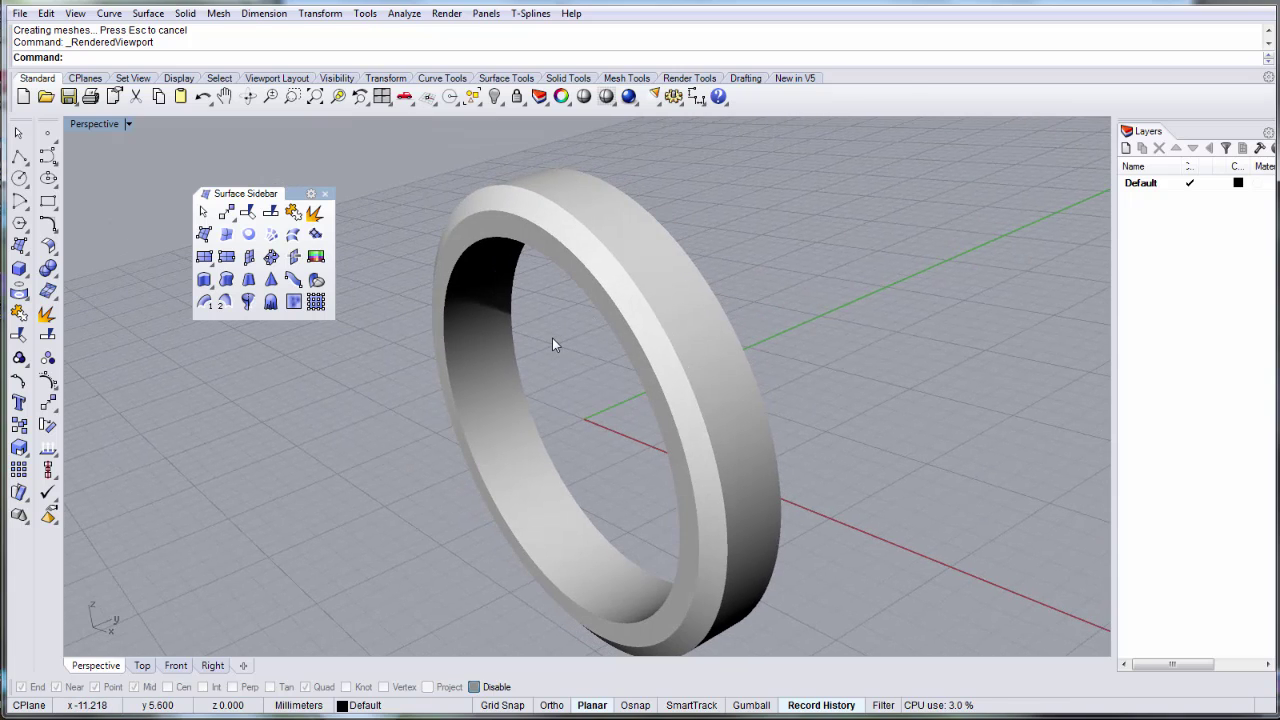
Restore the four-viewport layout and move the floating surface palette clear of the ring in the Top viewport.
{"action": "double_click", "coordinate": [107, 121]}
{"action": "double_click", "coordinate": [109, 123]}
{"action": "left_click", "coordinate": [377, 440]}
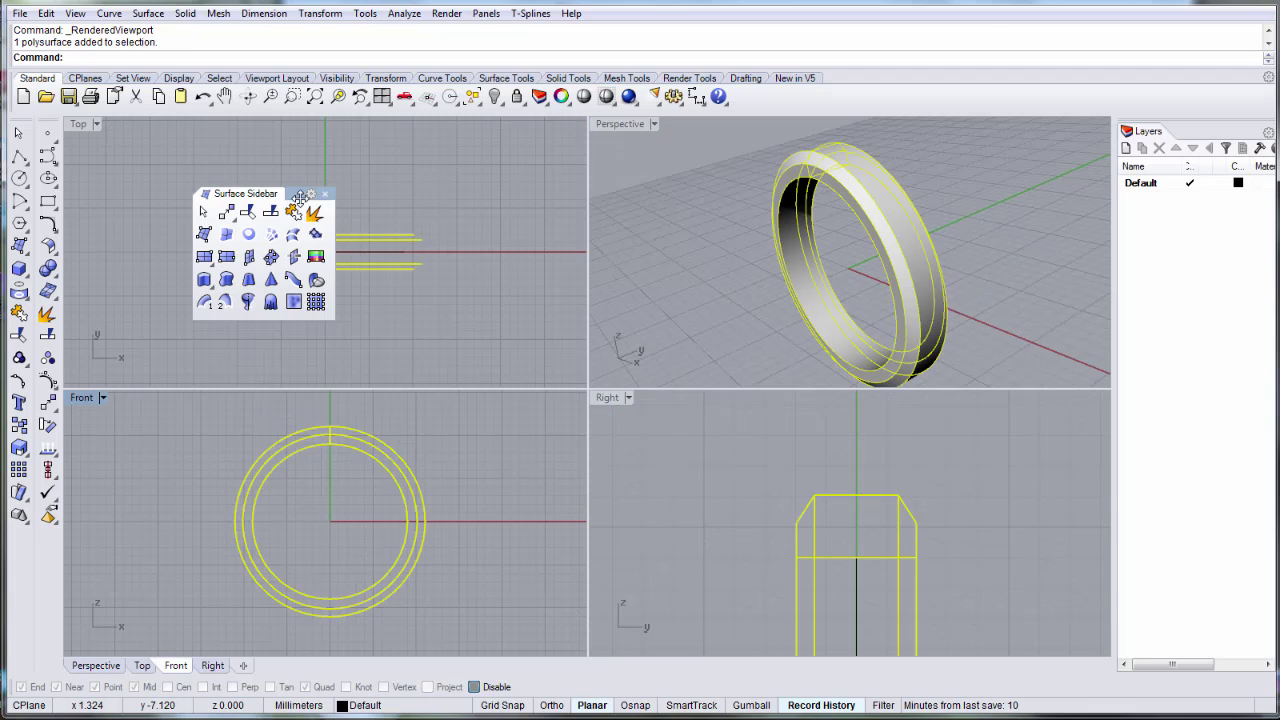
{"action": "left_click_drag", "start_coordinate": [290, 190], "coordinate": [172, 136]}
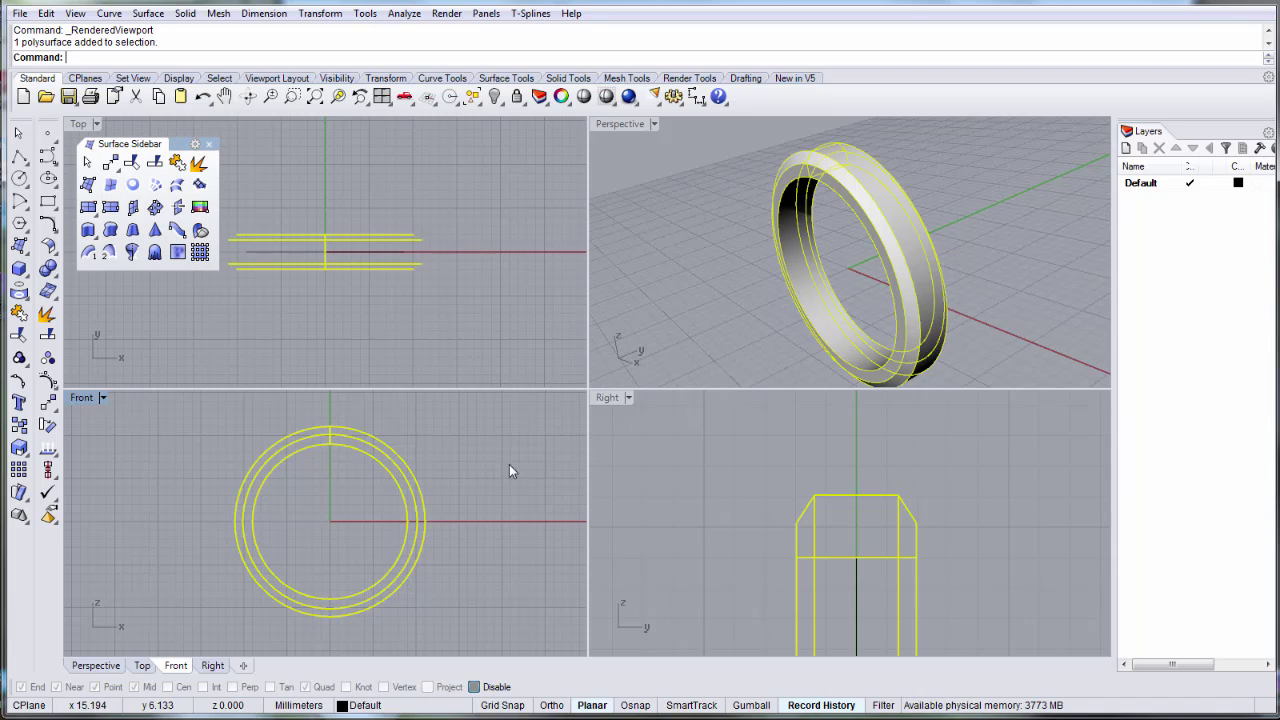
{"action": "key", "text": "Escape"}
Maximize the Right viewport and move the swept ring sideways, well clear of the original profile and circle.
{"action": "double_click", "coordinate": [609, 399]}
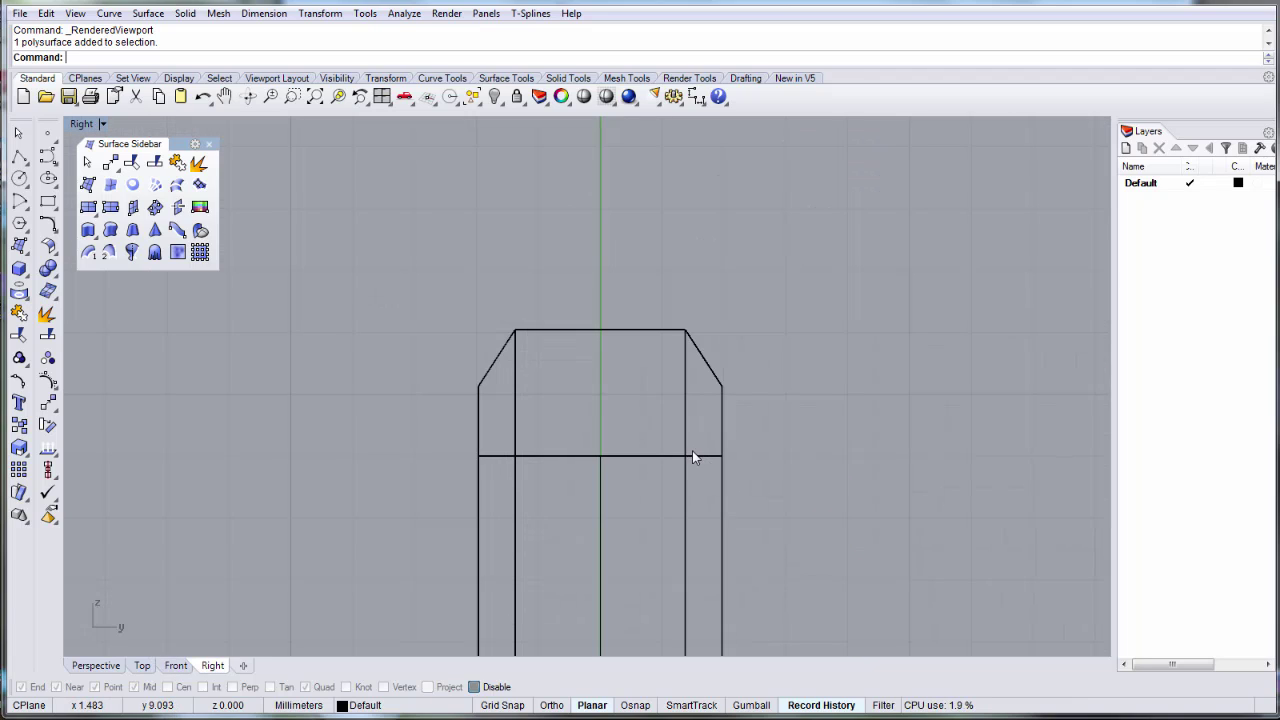
{"action": "scroll", "coordinate": [640, 375], "scroll_direction": "down", "scroll_amount": 6}
{"action": "left_click_drag", "start_coordinate": [653, 418], "coordinate": [1062, 419]}
Create a layer named 1 and move the original profile curve onto it.
{"action": "left_click", "coordinate": [650, 392]}
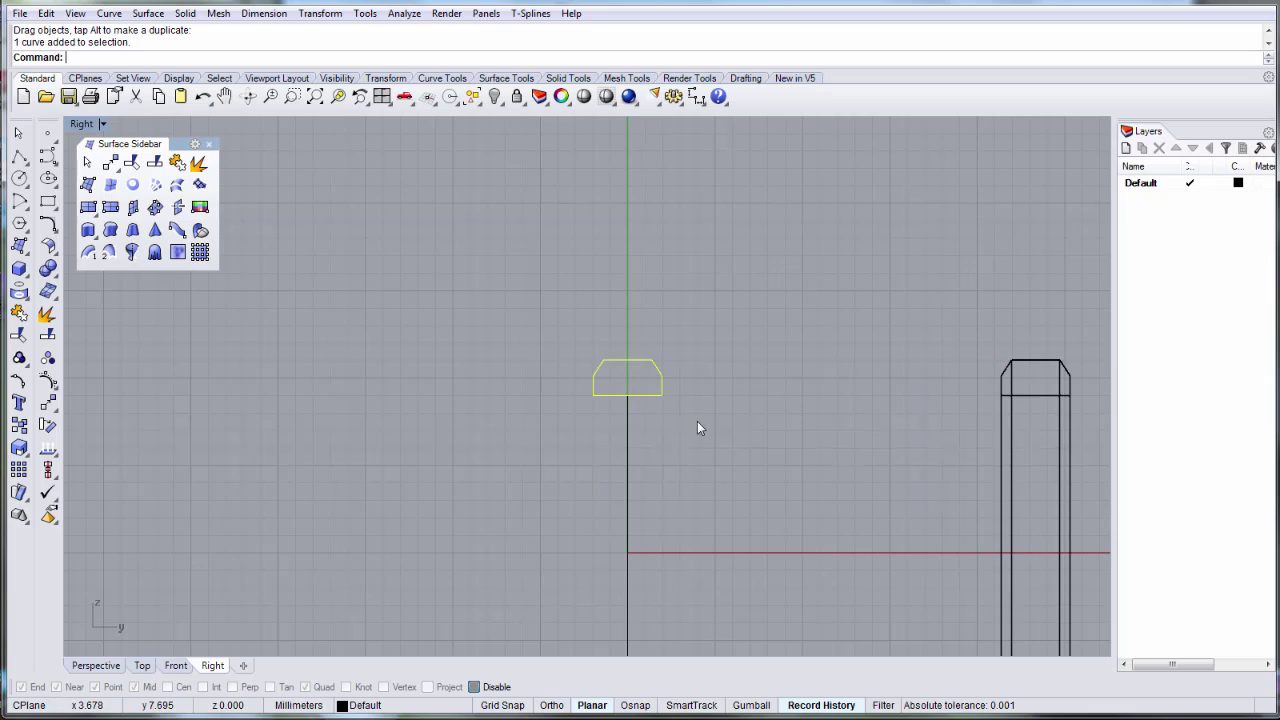
{"action": "right_click_drag", "start_coordinate": [686, 452], "coordinate": [651, 313]}
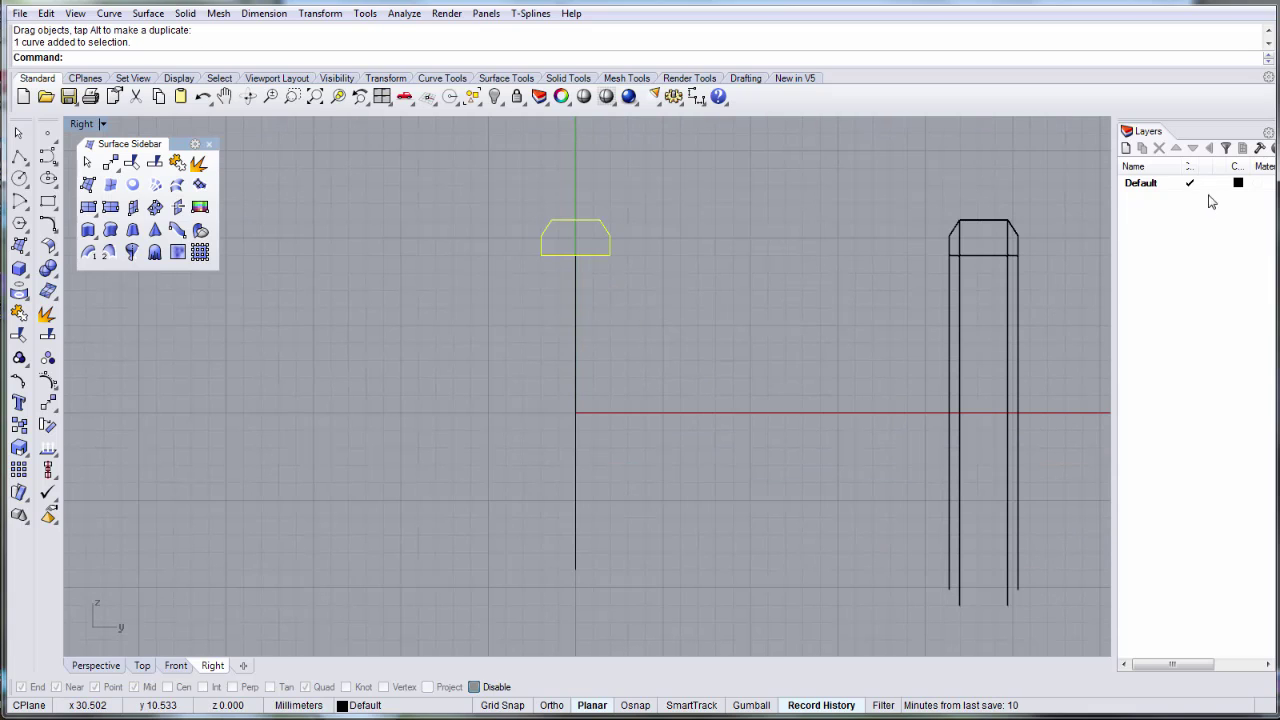
{"action": "left_click", "coordinate": [1126, 148]}
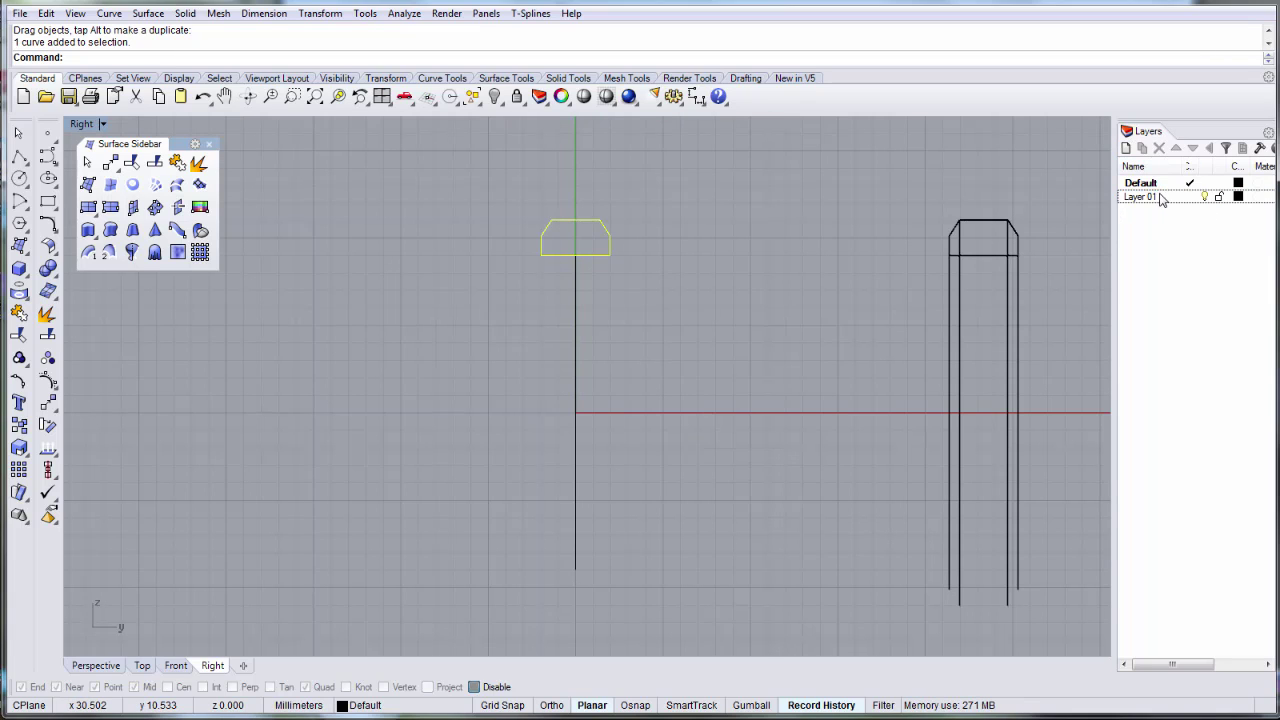
{"action": "type", "text": "1"}
{"action": "left_click", "coordinate": [1171, 260]}
{"action": "left_click", "coordinate": [1157, 200]}
{"action": "right_click", "coordinate": [1156, 197]}
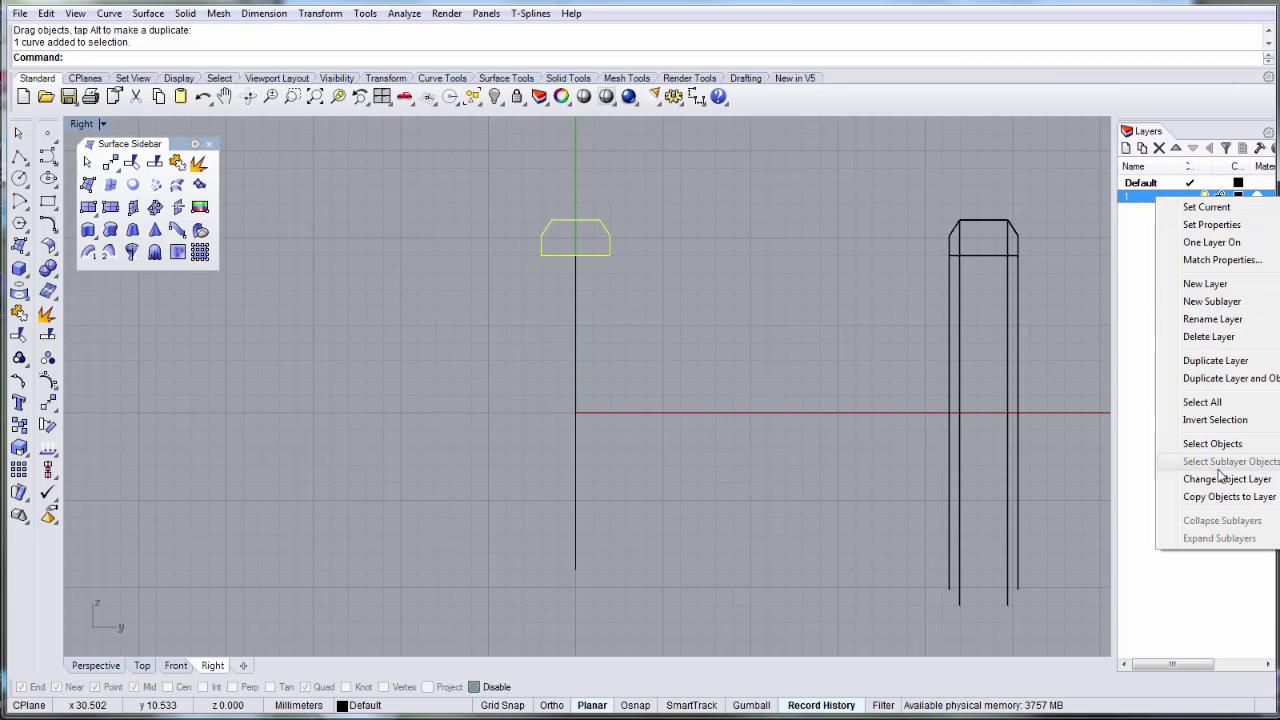
{"action": "left_click", "coordinate": [1227, 481]}
Move the swept ring polysurface onto layer 1 and deselect it.
{"action": "left_click", "coordinate": [1010, 287]}
{"action": "right_click", "coordinate": [1160, 197]}
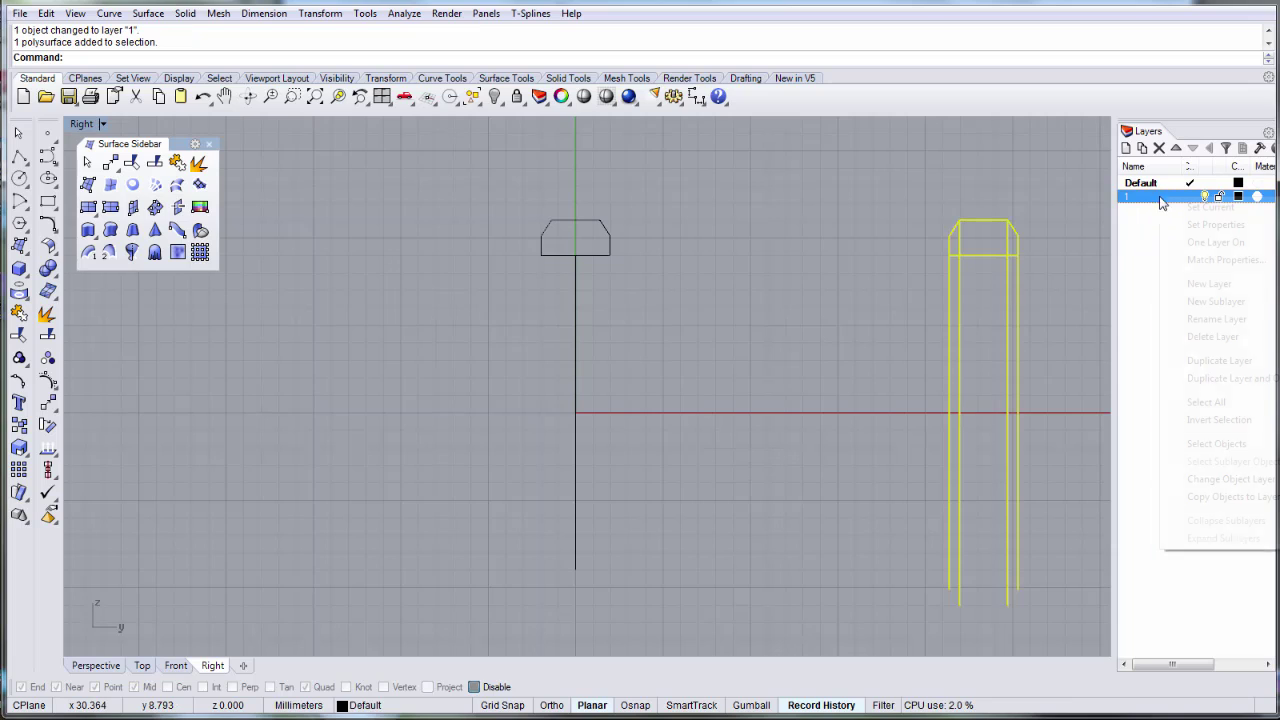
{"action": "left_click", "coordinate": [1214, 480]}
{"action": "left_click", "coordinate": [779, 267]}
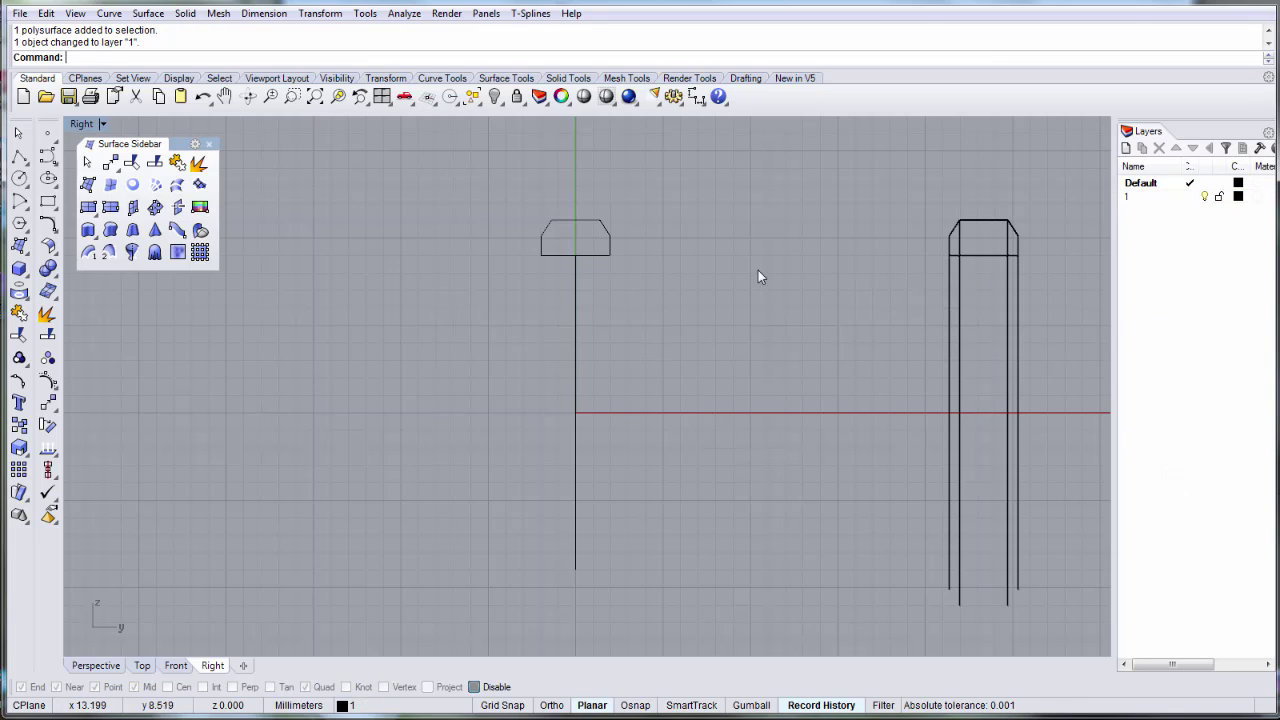
Hide the original profile curve above the ring-size circle.
{"action": "left_click", "coordinate": [610, 245]}
{"action": "key", "text": "ctrl+h"}
{"action": "mouse_move", "coordinate": [608, 284]}
{"action": "right_mouse_down"}
{"action": "mouse_move", "coordinate": [570, 224]}
{"action": "mouse_move", "coordinate": [595, 272]}
{"action": "right_mouse_up"}
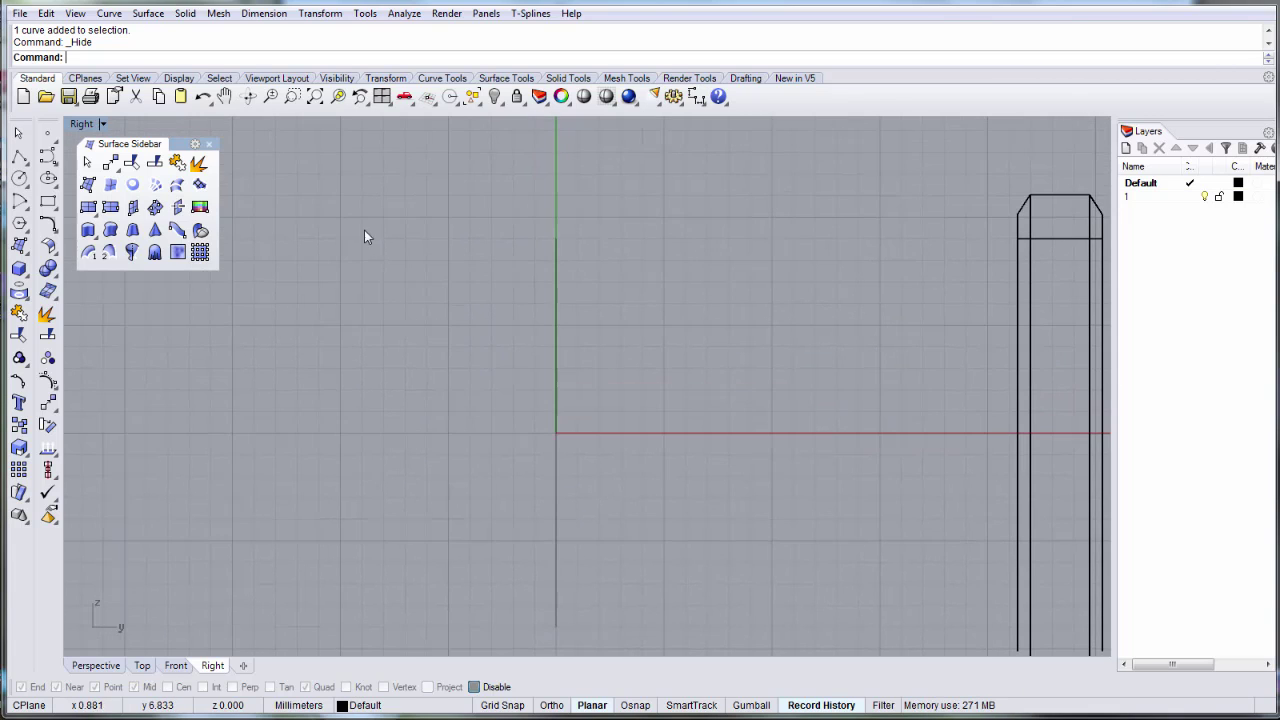
Draw a centre-based rectangle about 4 mm wide and 2 mm high, centred on the circle's upper quadrant point.
{"action": "left_click", "coordinate": [47, 202]}
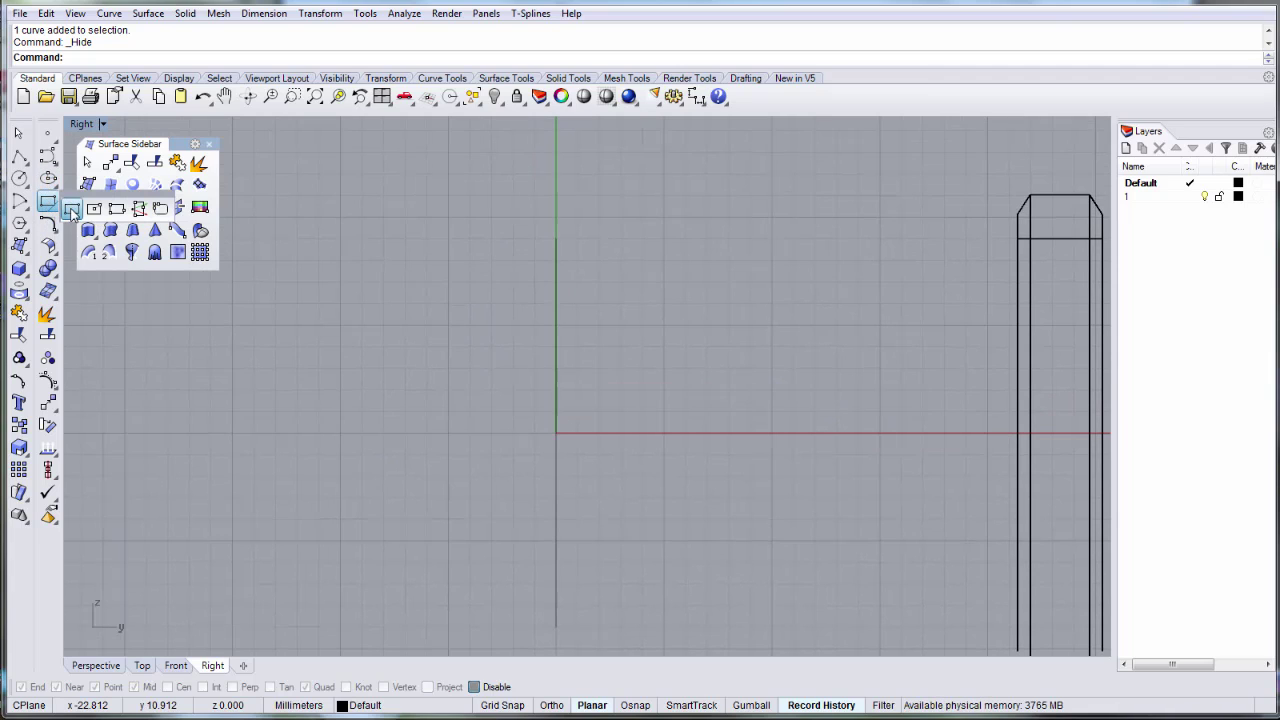
{"action": "left_click", "coordinate": [94, 208]}
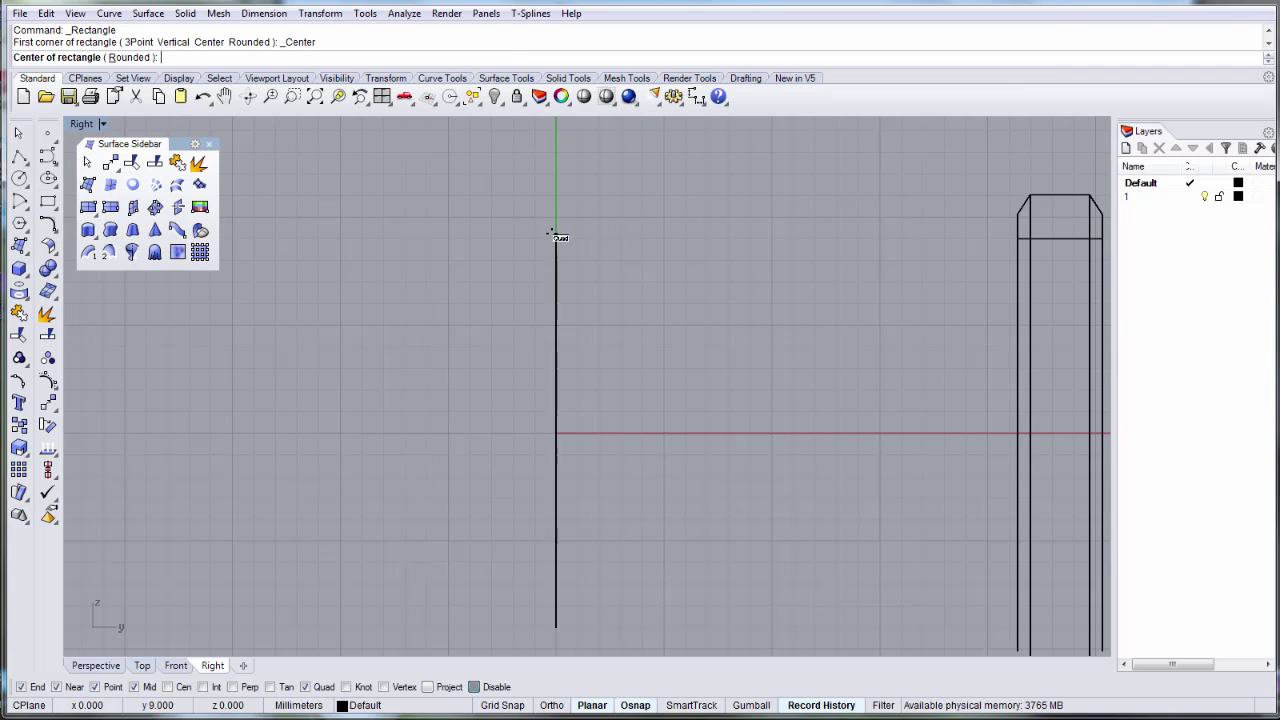
{"action": "left_click", "coordinate": [556, 239]}
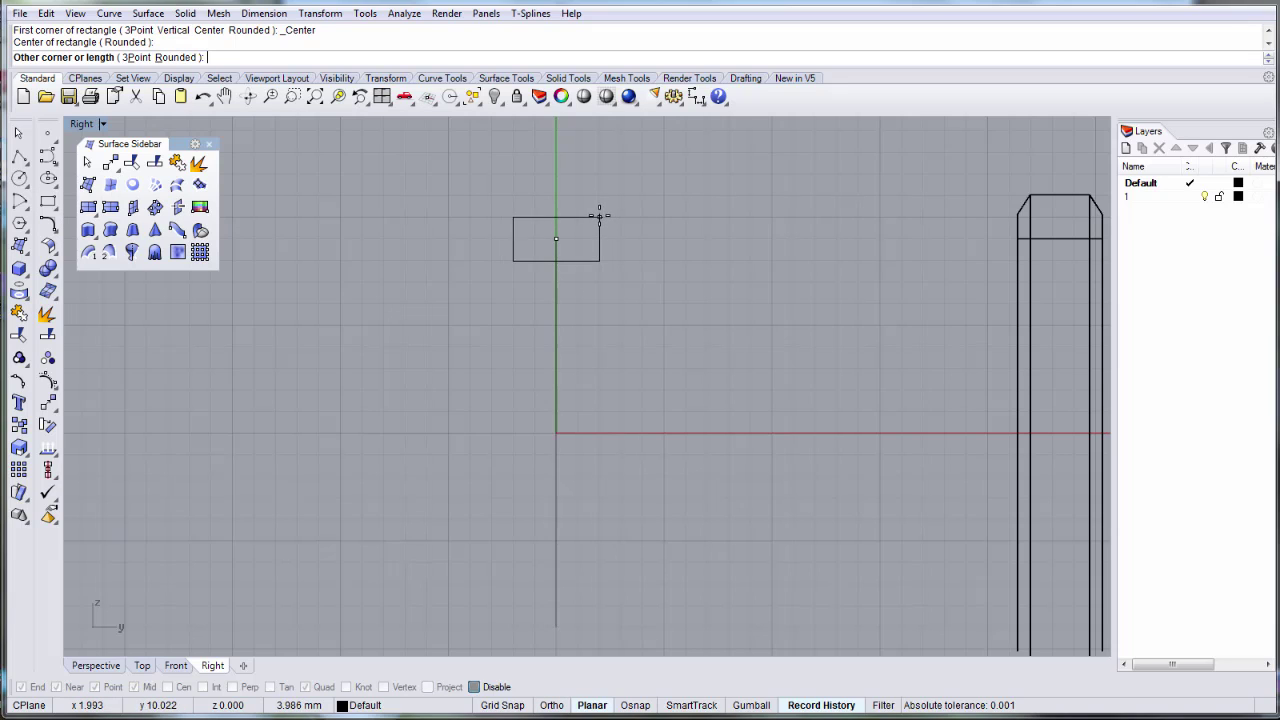
{"action": "left_click", "coordinate": [599, 216]}
Move the rectangle from its bottom edge's midpoint up to the circle's upper quadrant point.
{"action": "left_click", "coordinate": [540, 261]}
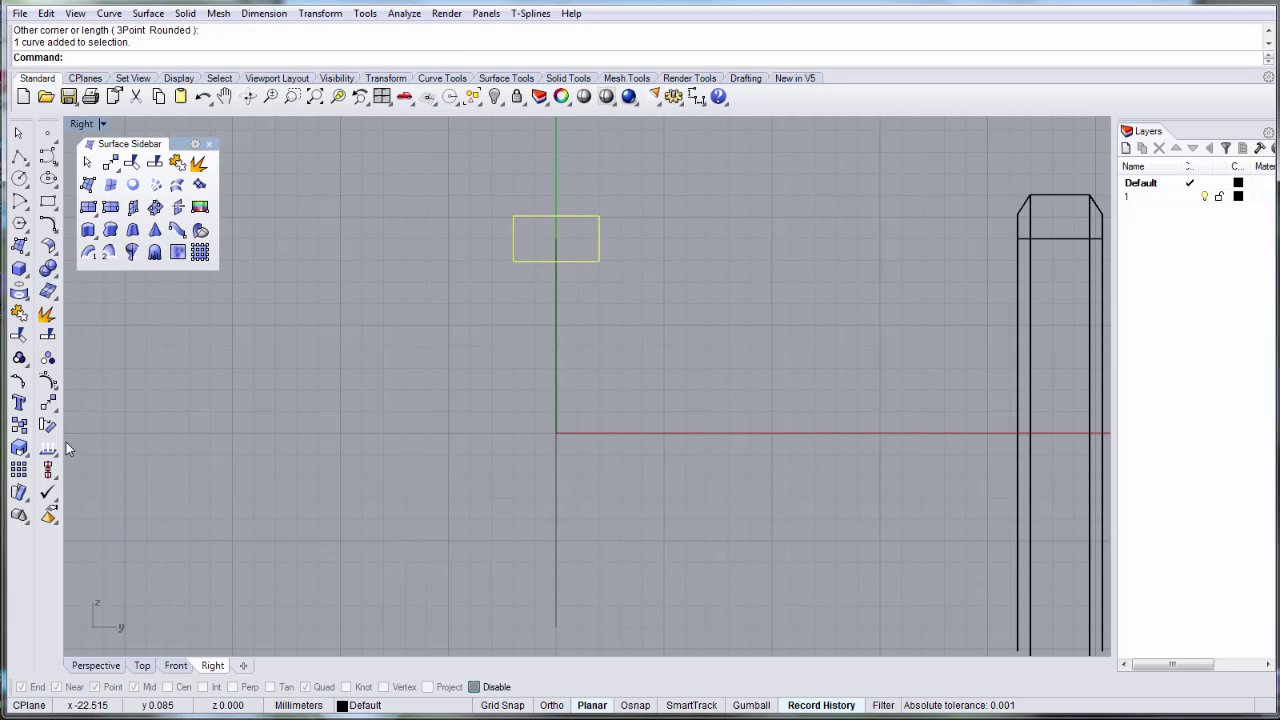
{"action": "left_click", "coordinate": [47, 402]}
{"action": "scroll", "coordinate": [532, 235], "scroll_direction": "up", "scroll_amount": 3}
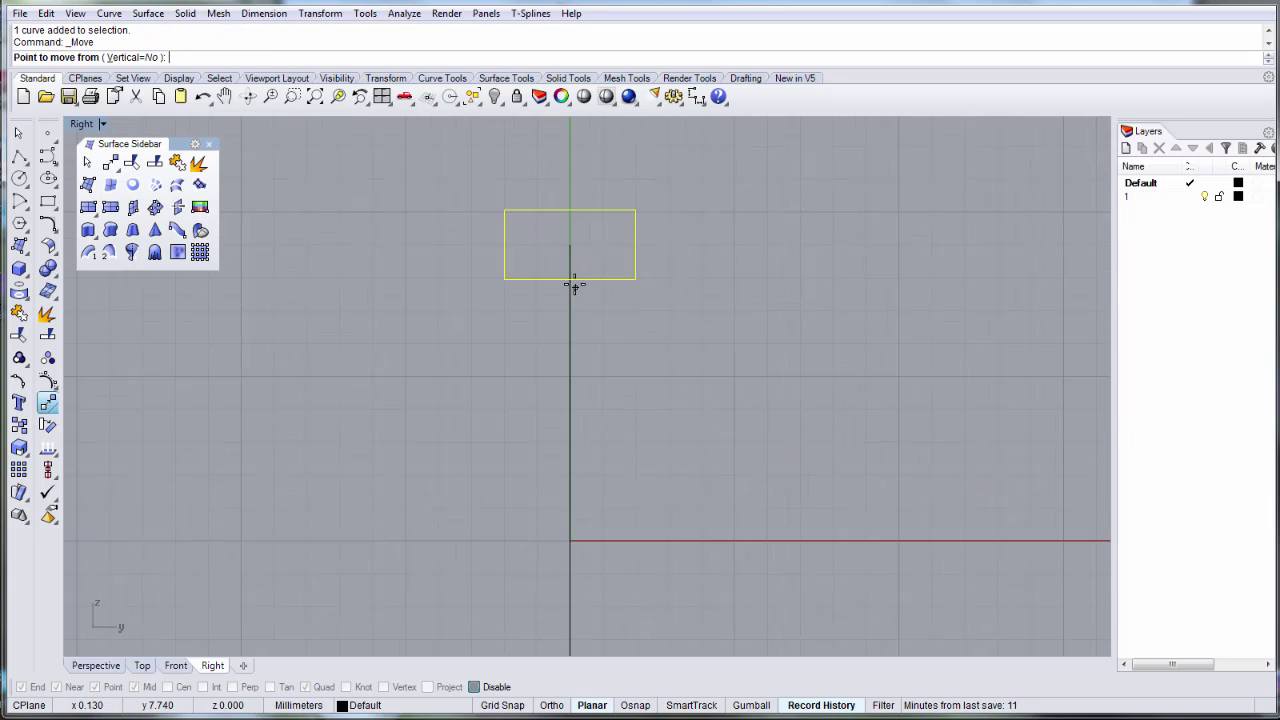
{"action": "left_click", "coordinate": [570, 279]}
{"action": "left_click", "coordinate": [570, 244]}
{"action": "left_click", "coordinate": [602, 316]}
{"action": "right_click_drag", "start_coordinate": [609, 325], "coordinate": [622, 371]}
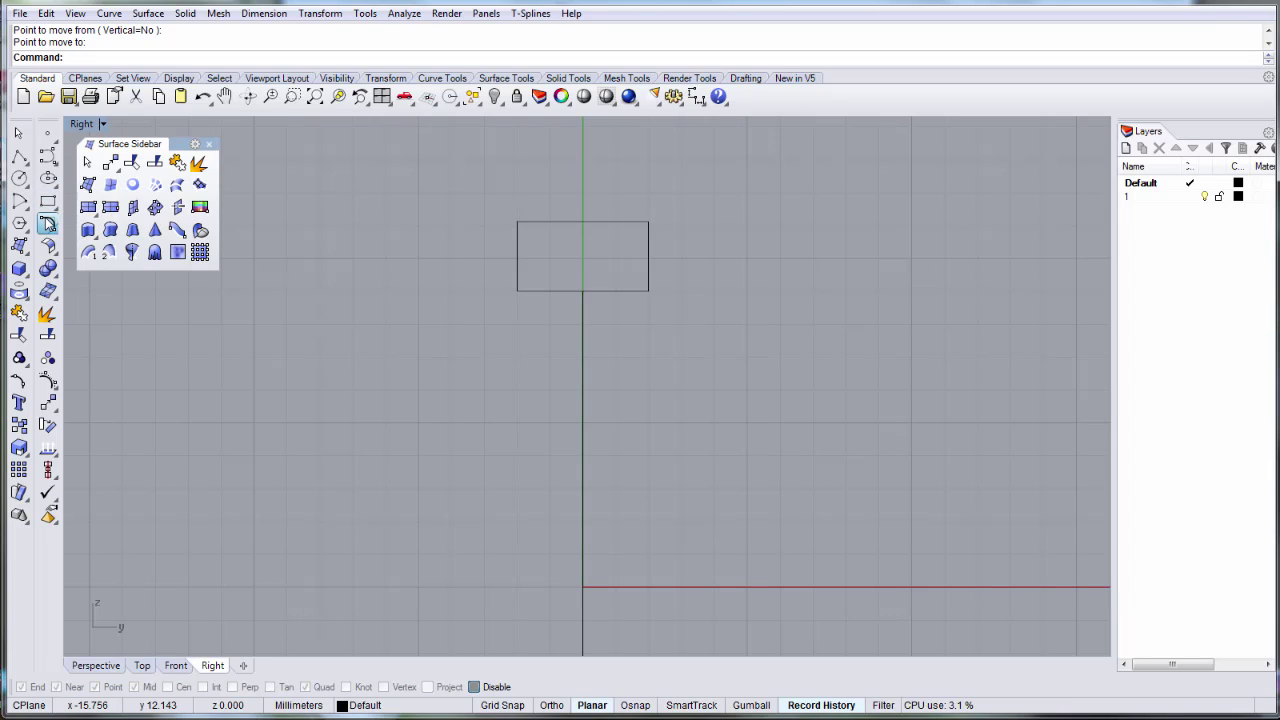
Try a chamfer with distances 1,1 on the rectangle's upper-left corner and undo it.
{"action": "left_click", "coordinate": [47, 224]}
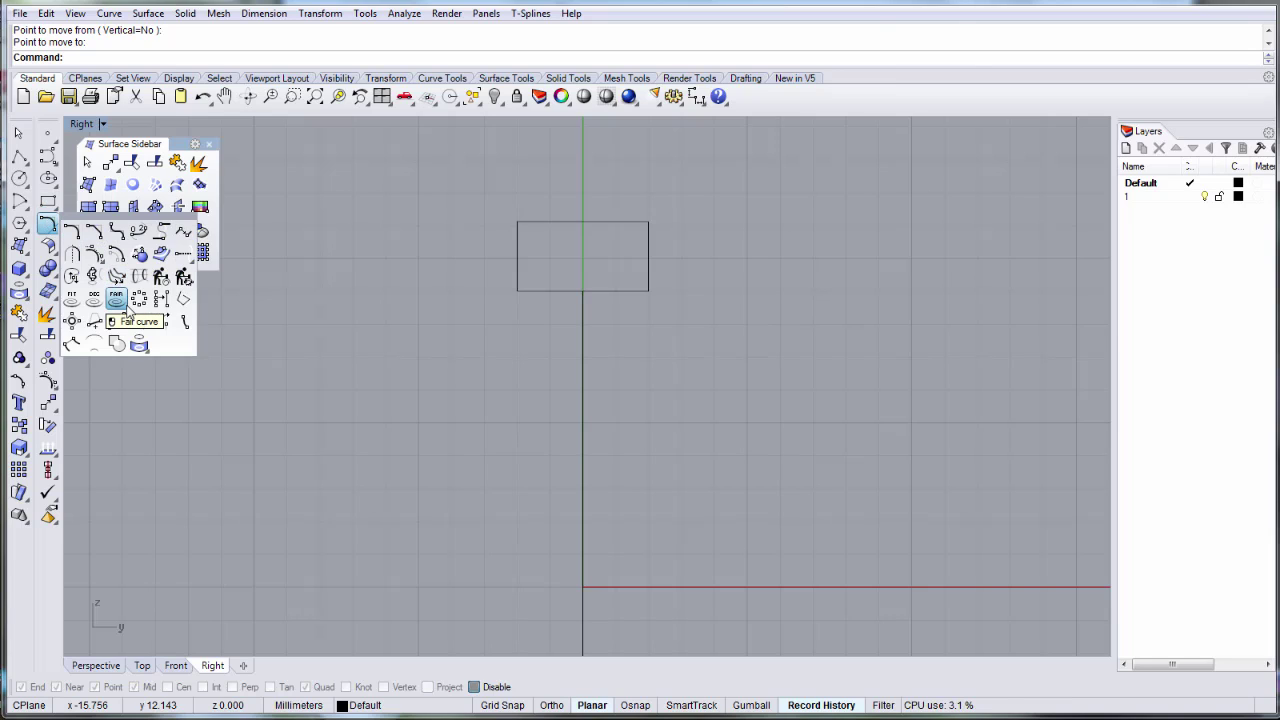
{"action": "left_click", "coordinate": [94, 231]}
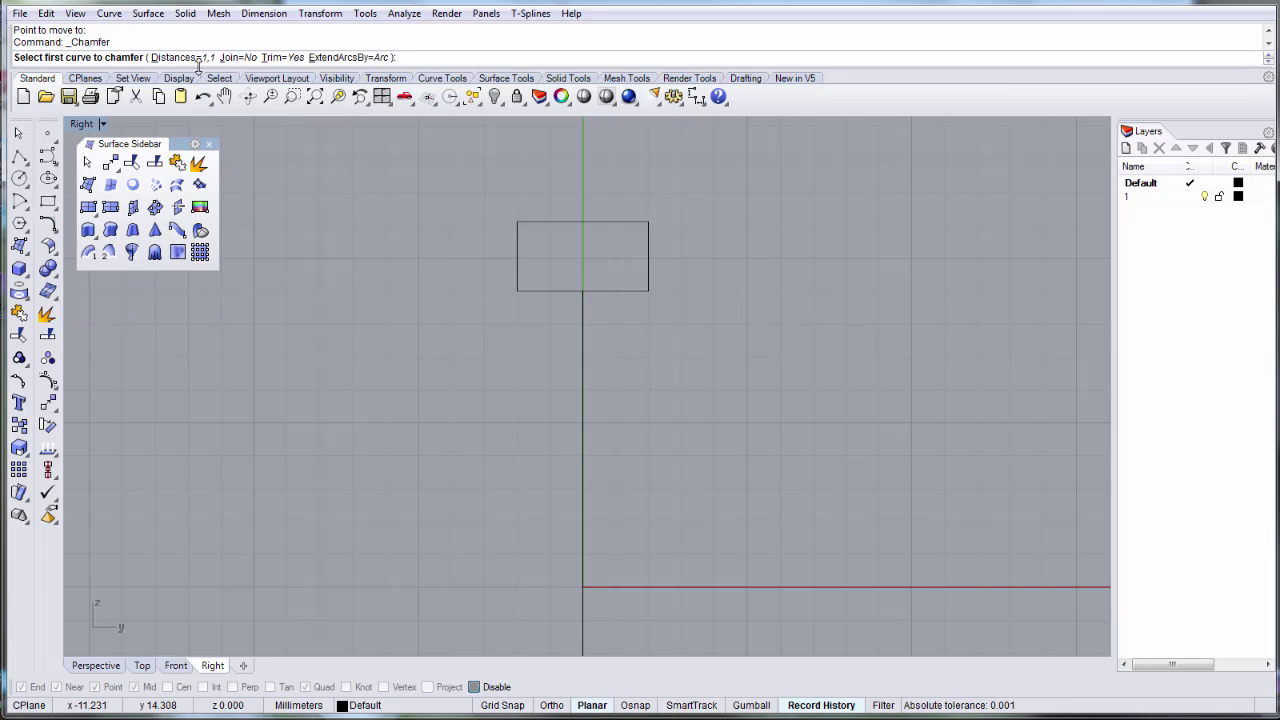
{"action": "left_click", "coordinate": [519, 239]}
{"action": "left_click", "coordinate": [534, 222]}
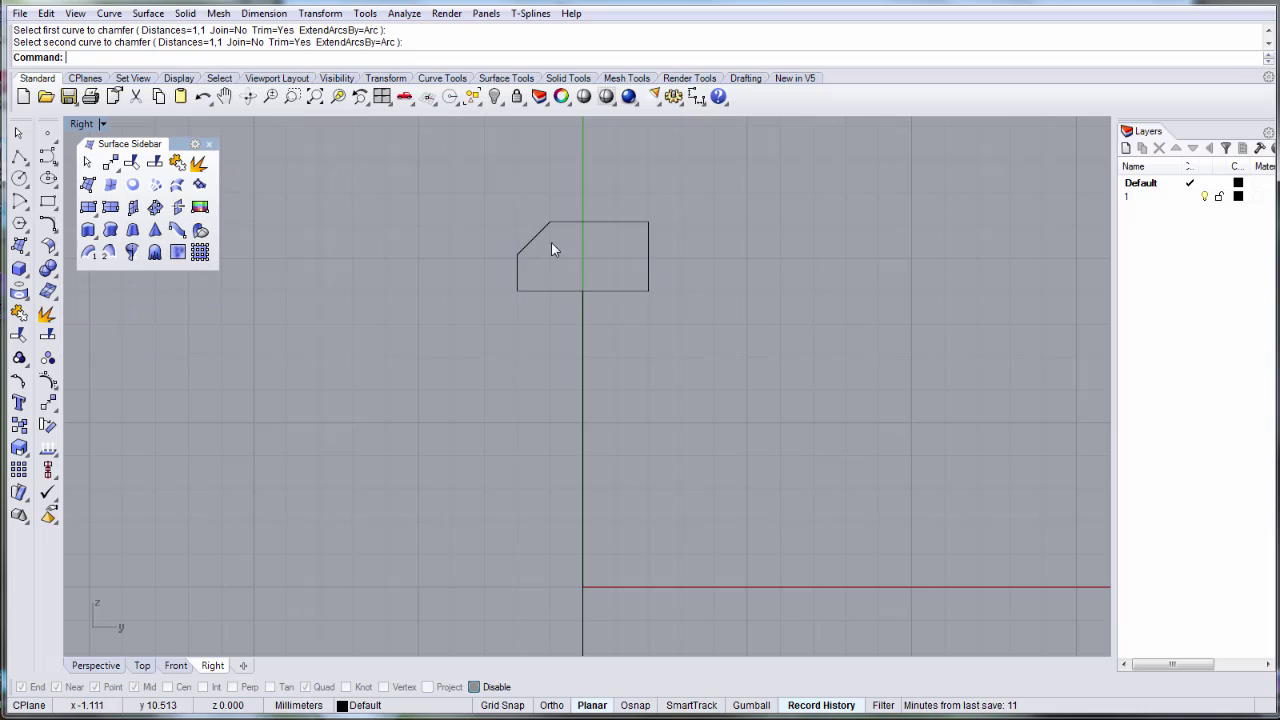
{"action": "right_click", "coordinate": [615, 236]}
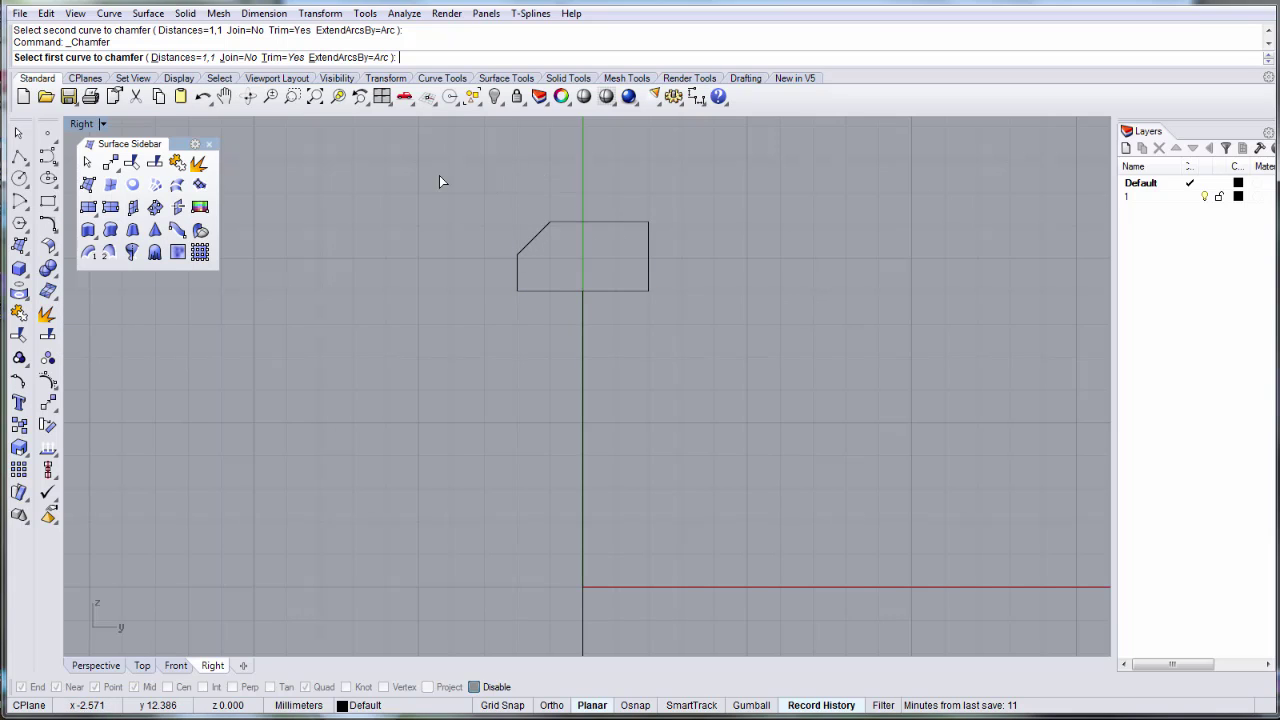
{"action": "key", "text": "Escape"}
{"action": "key", "text": "ctrl+z"}
Chamfer the rectangle's upper-left corner with both distances set to 0.5.
{"action": "key", "text": "Return"}
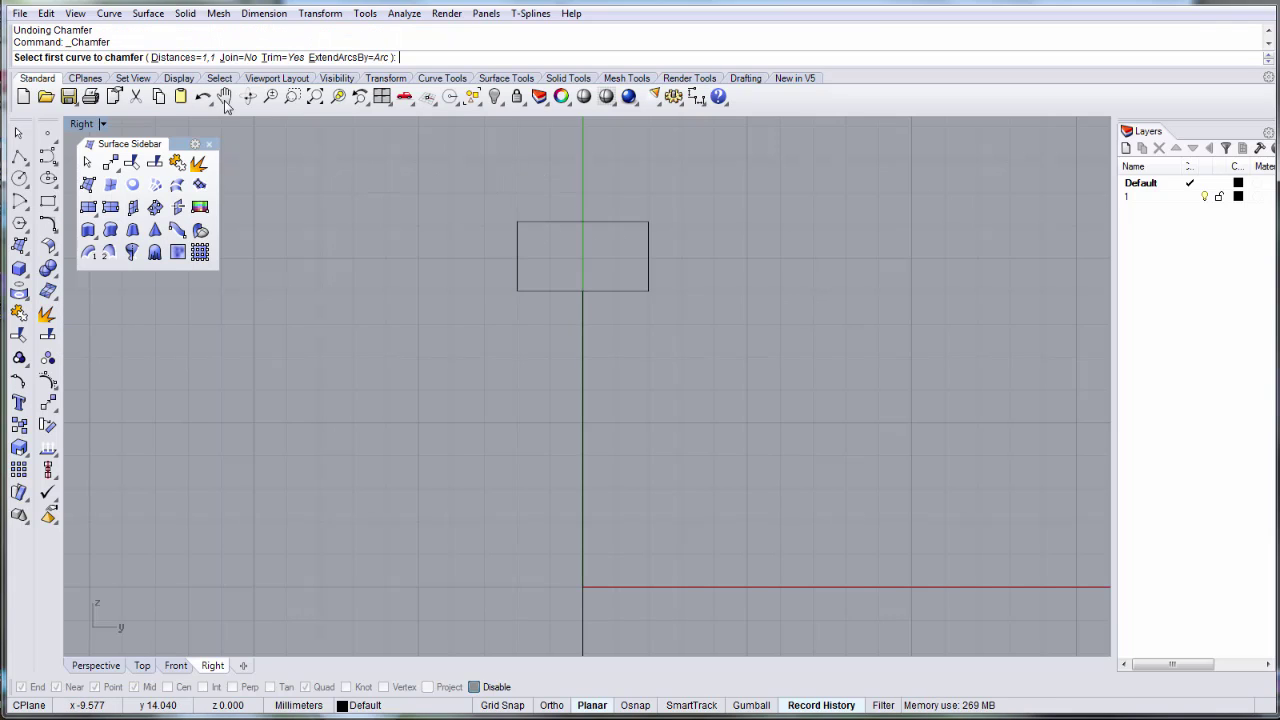
{"action": "left_click", "coordinate": [170, 57]}
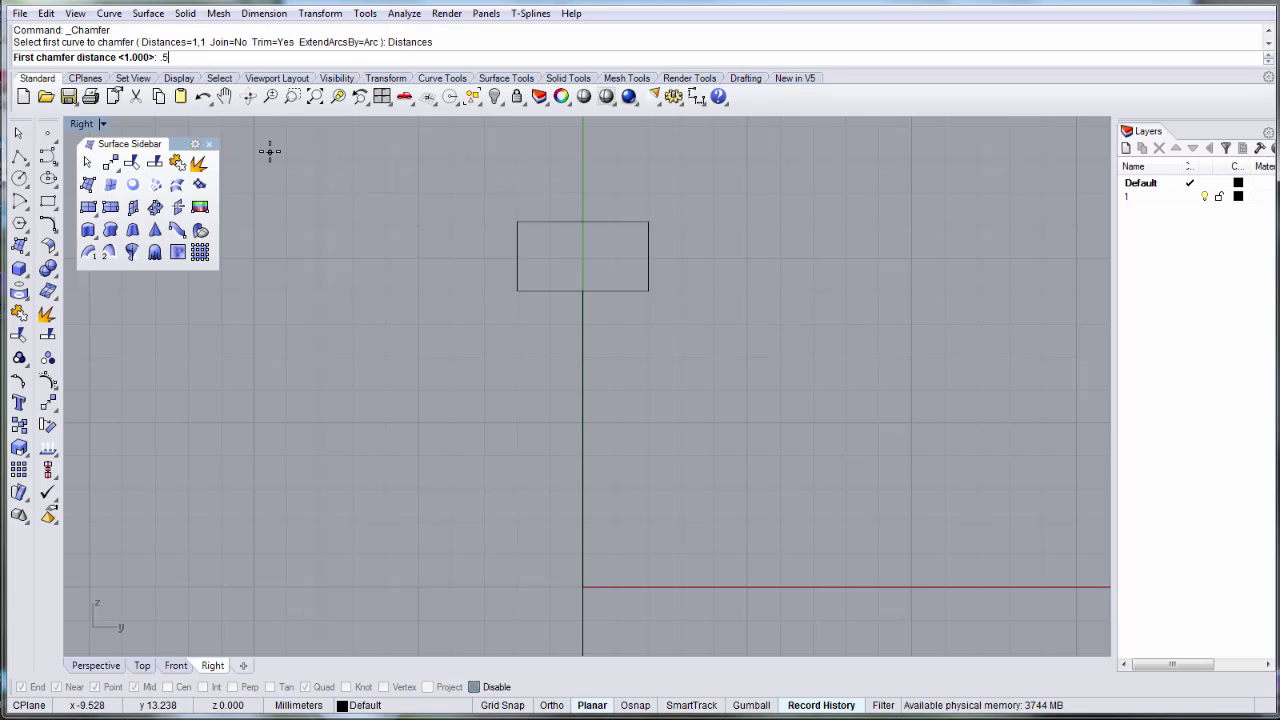
{"action": "type", "text": ".5"}
{"action": "key", "text": "Return"}
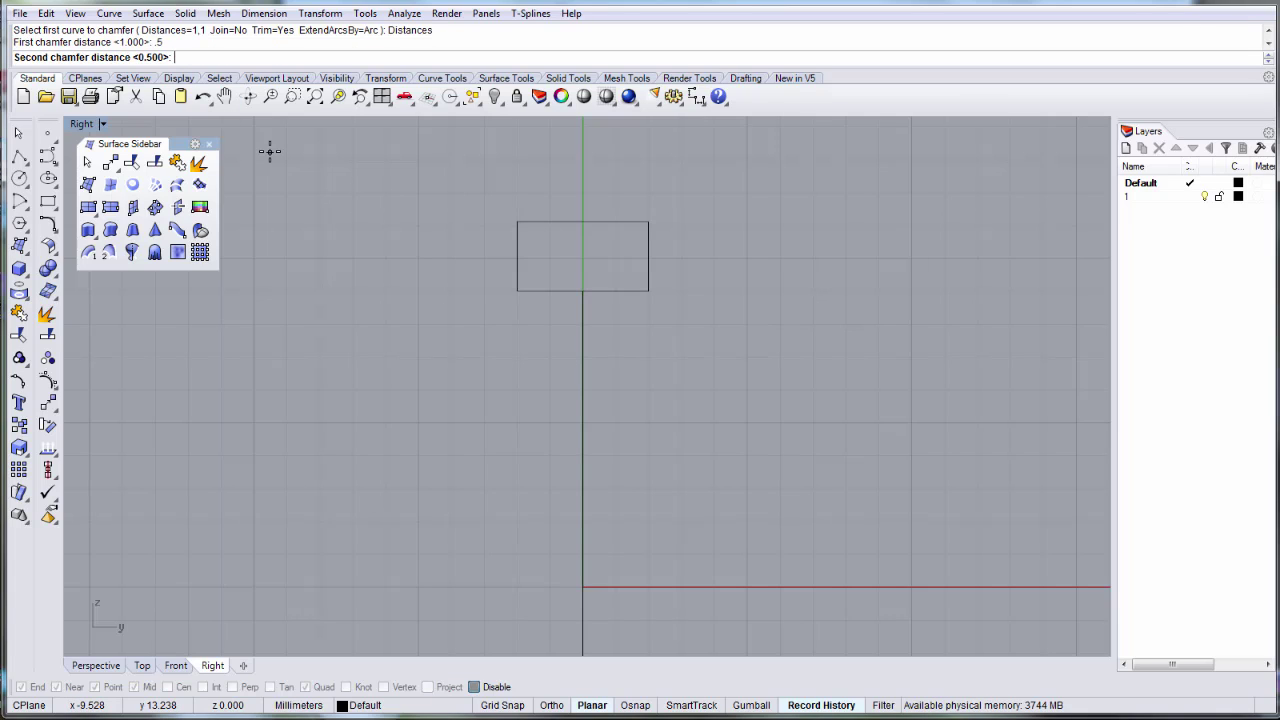
{"action": "key", "text": "Return"}
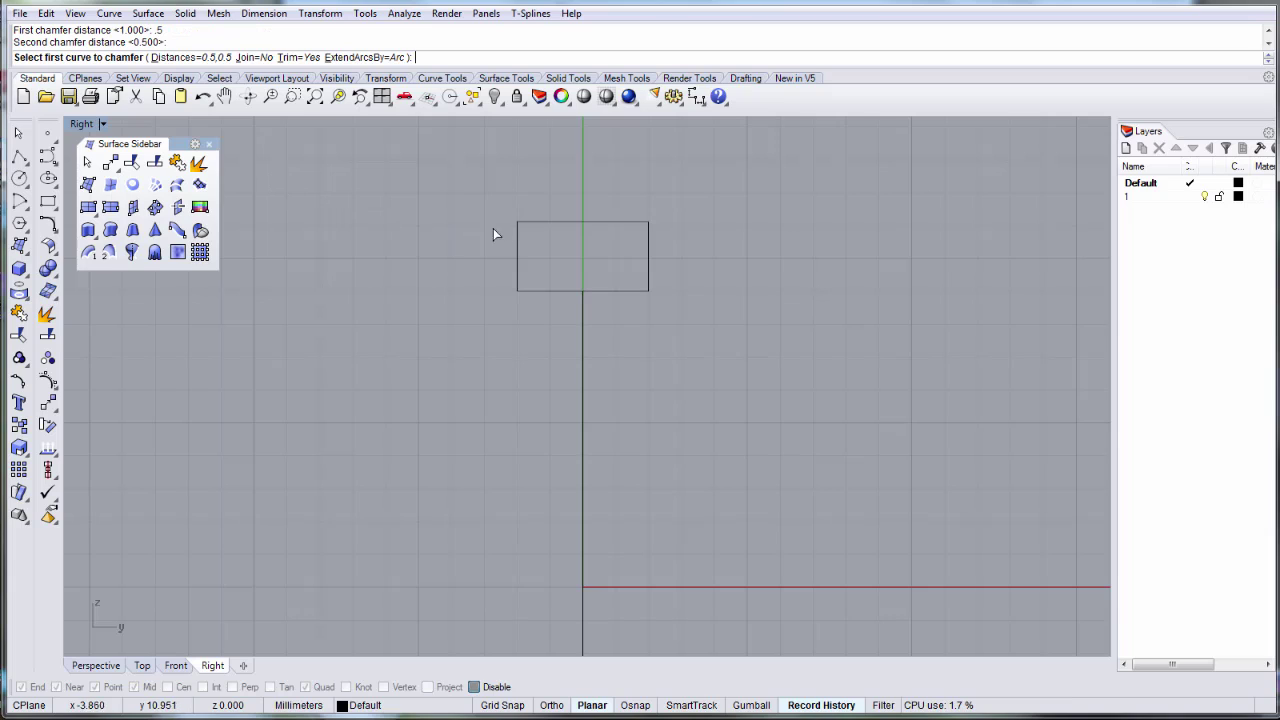
{"action": "left_click", "coordinate": [518, 237]}
{"action": "left_click", "coordinate": [530, 222]}
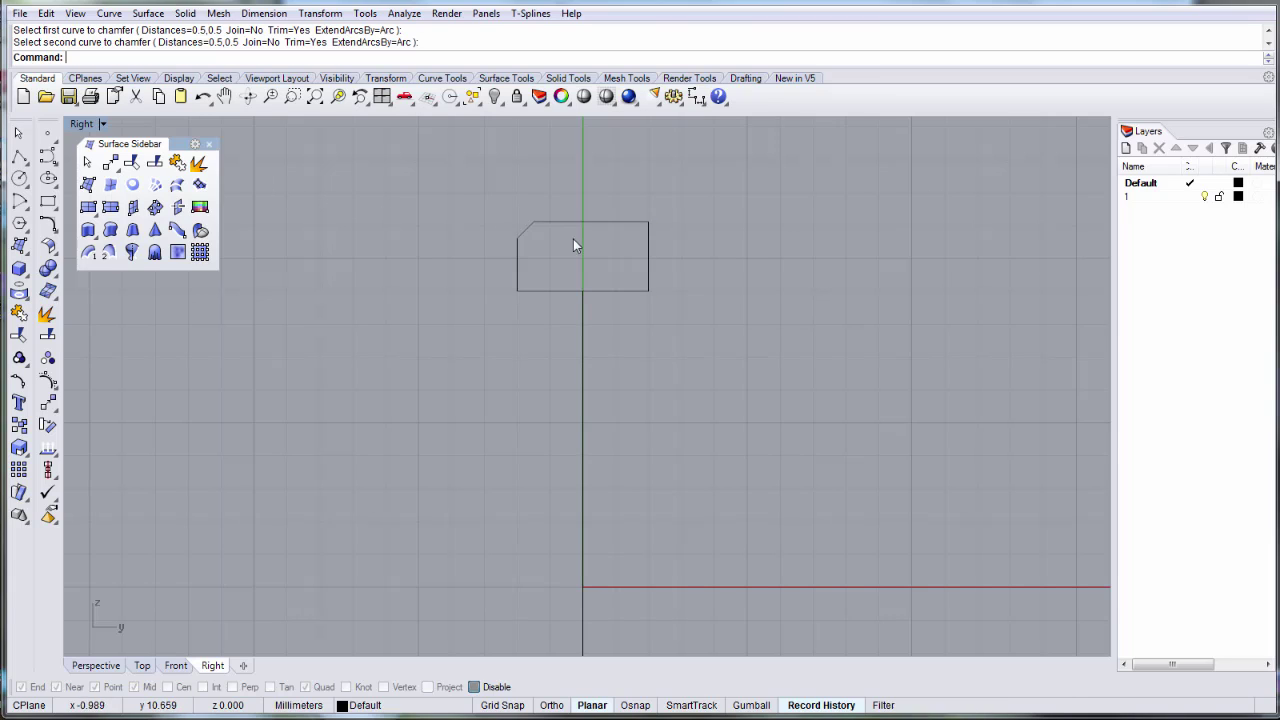
Chamfer the rectangle's upper-right corner with the same 0.5,0.5 distances.
{"action": "left_click", "coordinate": [630, 224]}
{"action": "key", "text": "Return"}
{"action": "left_click", "coordinate": [623, 224]}
{"action": "left_click", "coordinate": [647, 238]}
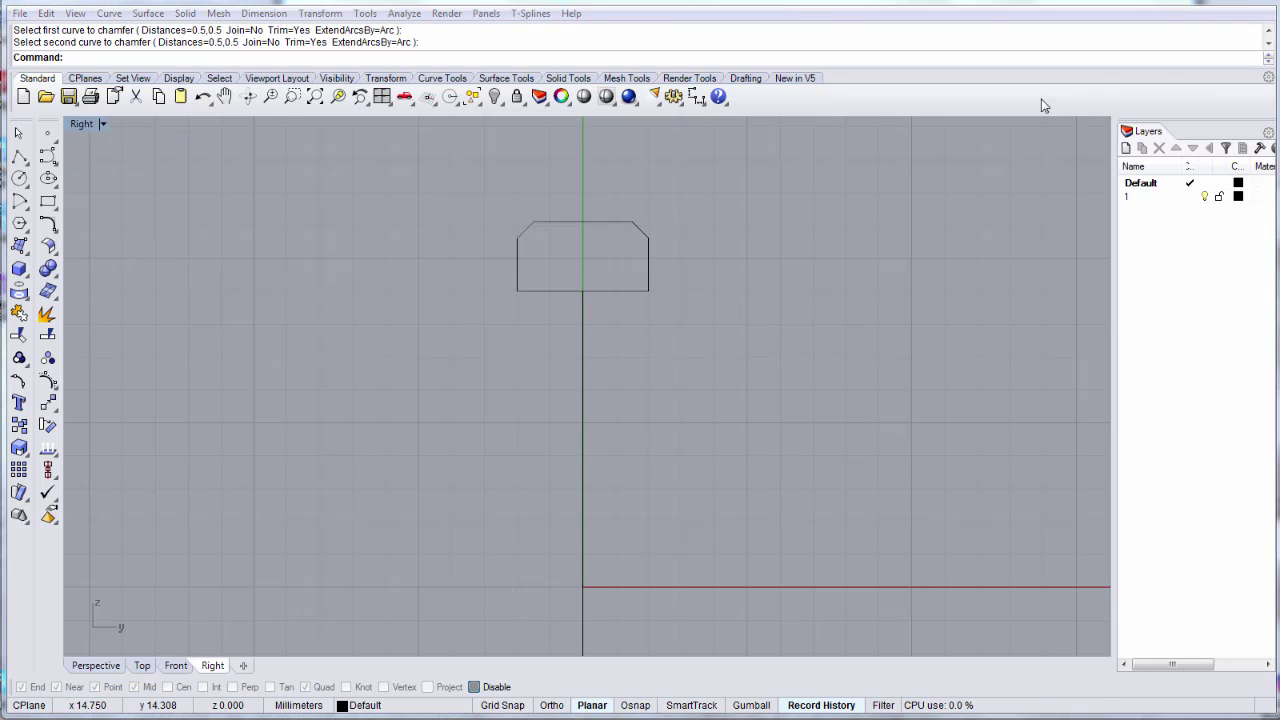
Turn on the chamfered profile's control points and move the two lower bevel points slightly downward.
{"action": "right_click_drag", "start_coordinate": [526, 244], "coordinate": [539, 307]}
{"action": "scroll", "coordinate": [524, 278], "scroll_direction": "up", "scroll_amount": 4}
{"action": "left_click", "coordinate": [517, 277]}
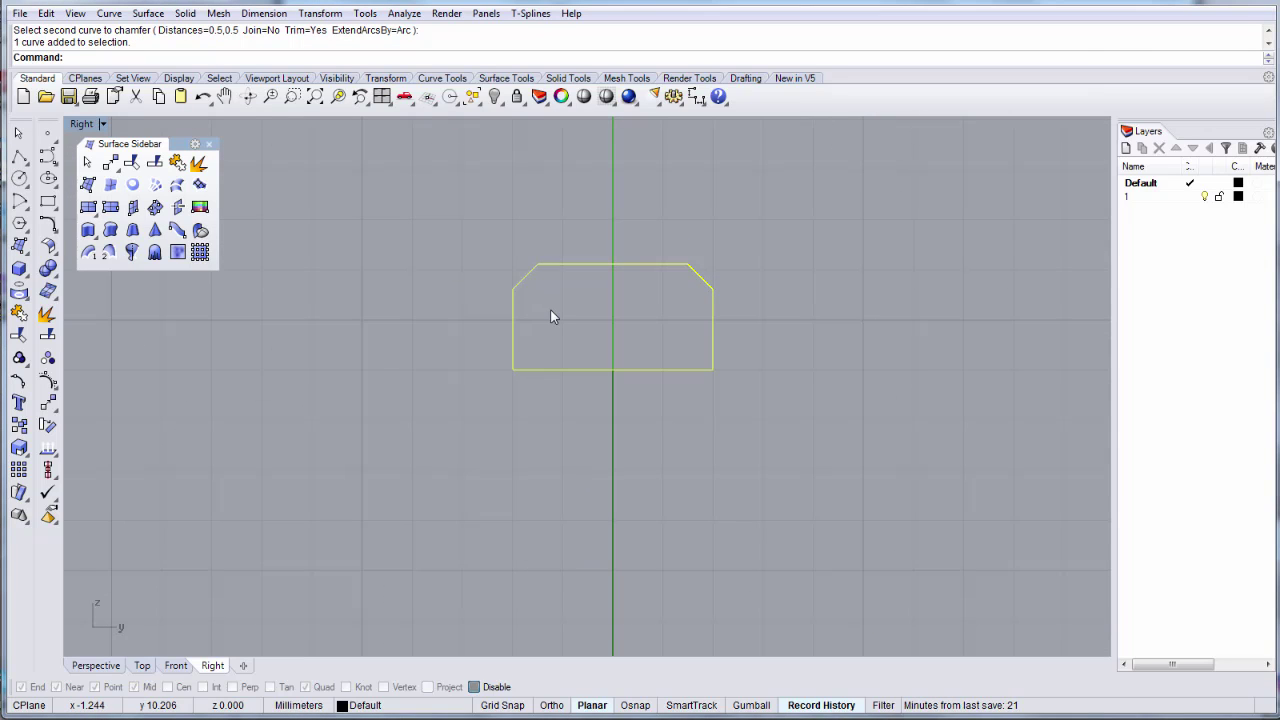
{"action": "key", "text": "F10"}
{"action": "left_click_drag", "start_coordinate": [489, 289], "coordinate": [712, 299]}
Scale the profile's two top points slightly inward in one direction, about the top edge's midpoint.
{"action": "scroll", "coordinate": [715, 290], "scroll_direction": "up", "scroll_amount": 2}
{"action": "left_click_drag", "start_coordinate": [419, 229], "coordinate": [721, 278]}
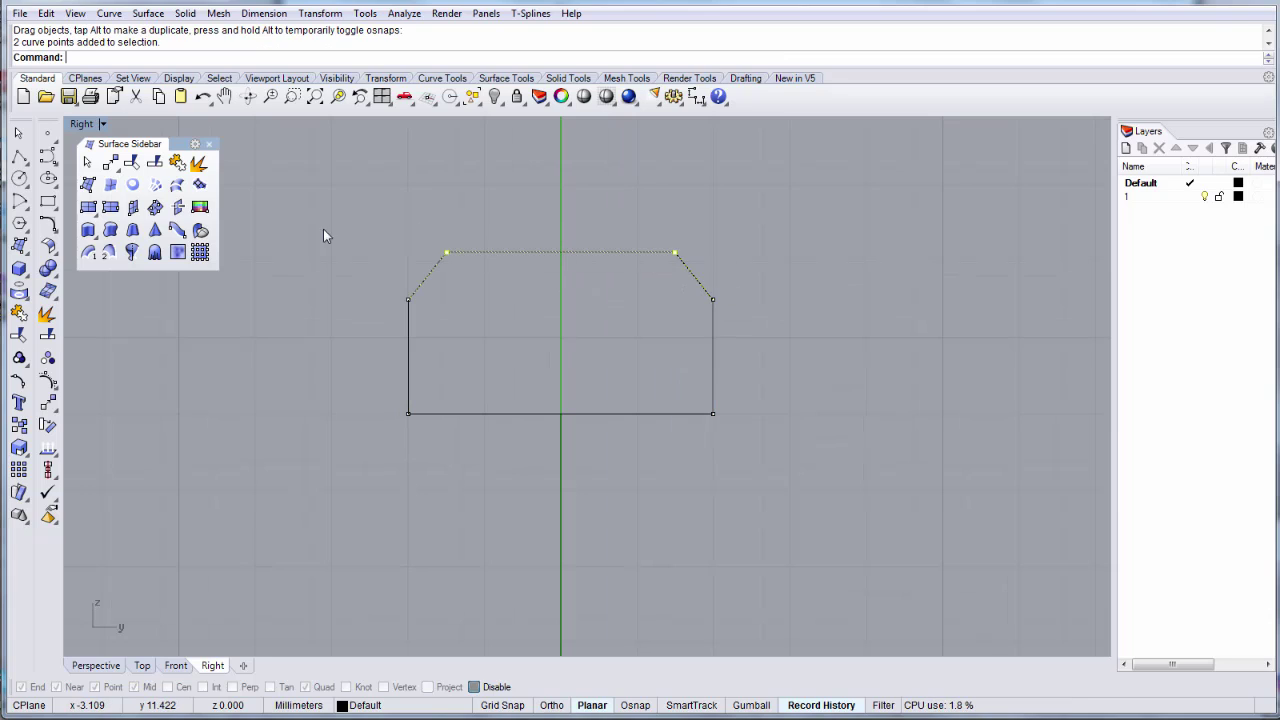
{"action": "left_click", "coordinate": [22, 453]}
{"action": "left_click", "coordinate": [88, 455]}
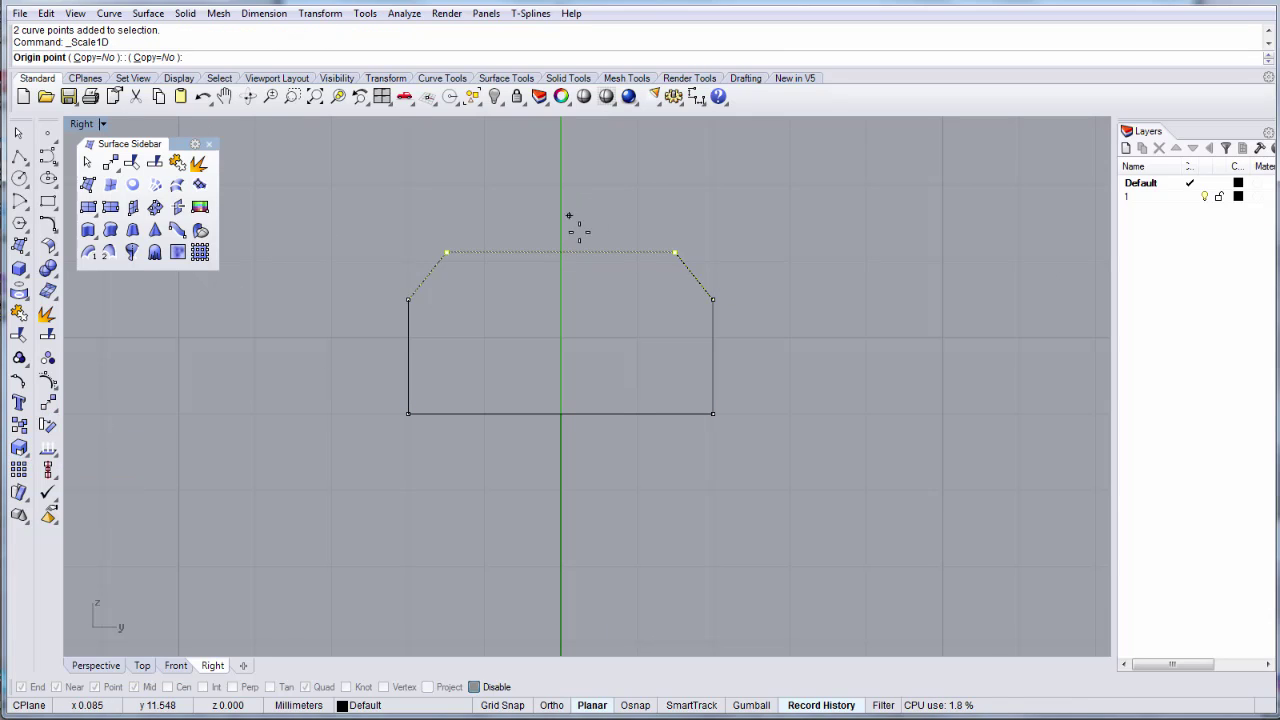
{"action": "left_click", "coordinate": [560, 252]}
{"action": "left_click", "coordinate": [401, 222]}
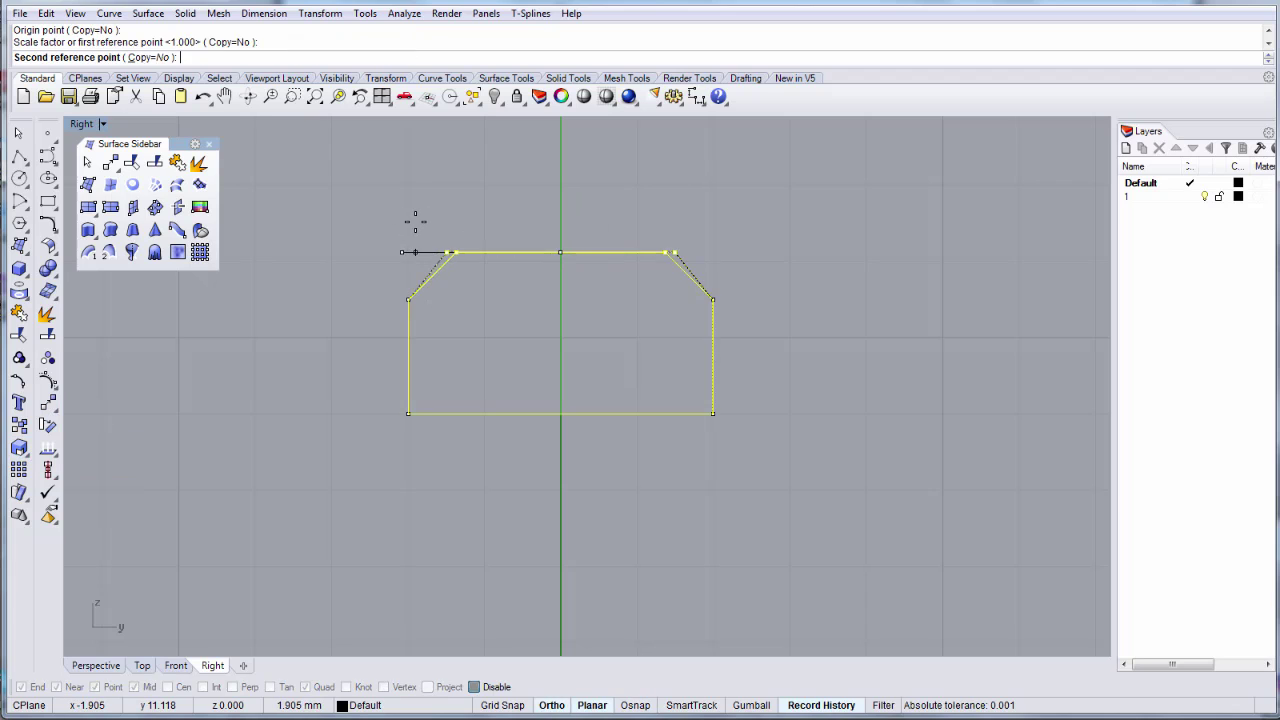
{"action": "left_click", "coordinate": [416, 219]}
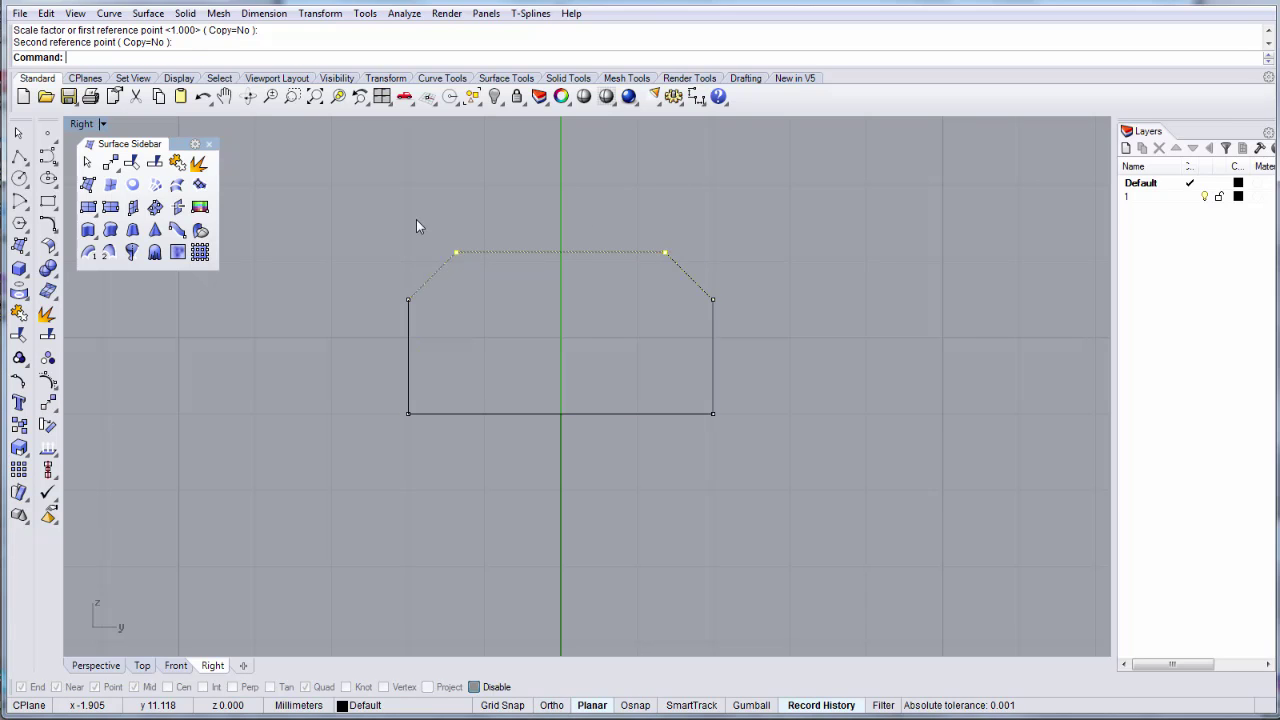
Leave point editing and show the Perspective view full size in shaded display.
{"action": "left_click", "coordinate": [456, 279]}
{"action": "scroll", "coordinate": [504, 361], "scroll_direction": "down", "scroll_amount": 3}
{"action": "double_click", "coordinate": [101, 124]}
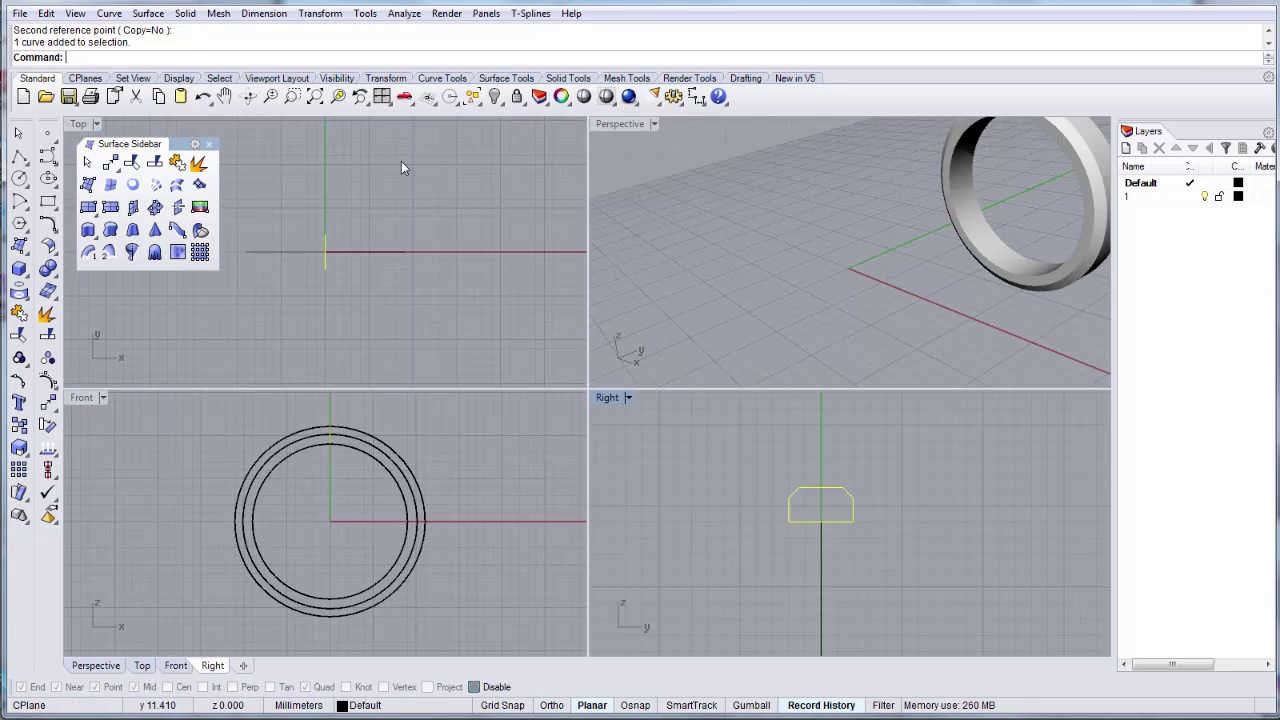
{"action": "left_click", "coordinate": [602, 126]}
{"action": "double_click", "coordinate": [602, 126]}
{"action": "key", "text": "ctrl+alt+s"}
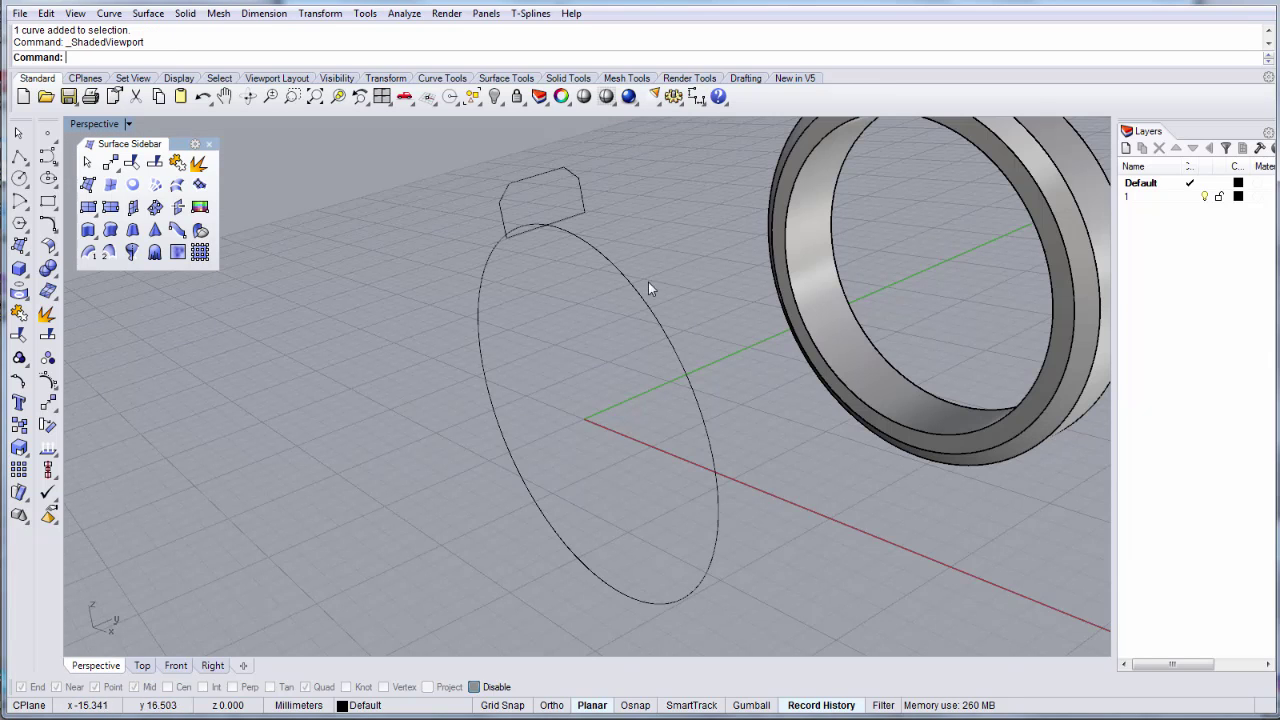
Sweep the adjusted bevelled profile along the ring-size circle with Sweep 1 Rail, using the Freeform style and no simplification.
{"action": "left_click", "coordinate": [479, 320]}
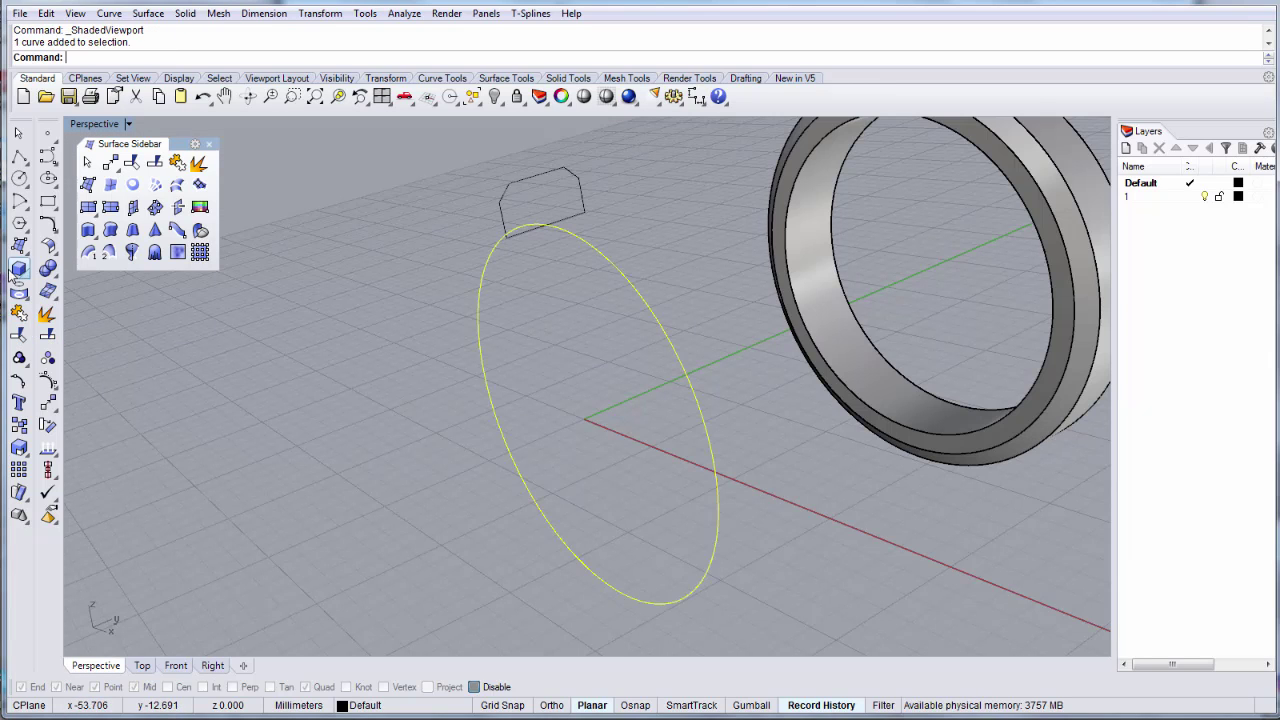
{"action": "left_click", "coordinate": [20, 448]}
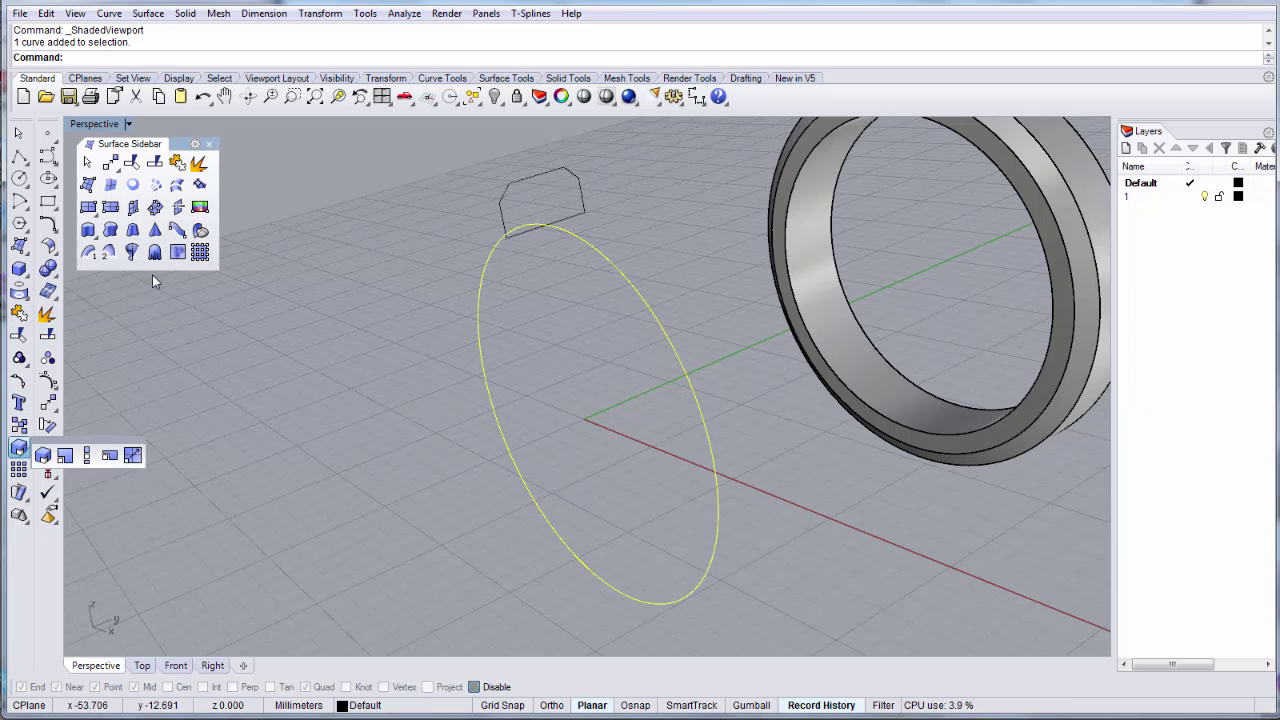
{"action": "left_click", "coordinate": [88, 252]}
{"action": "left_click", "coordinate": [497, 202]}
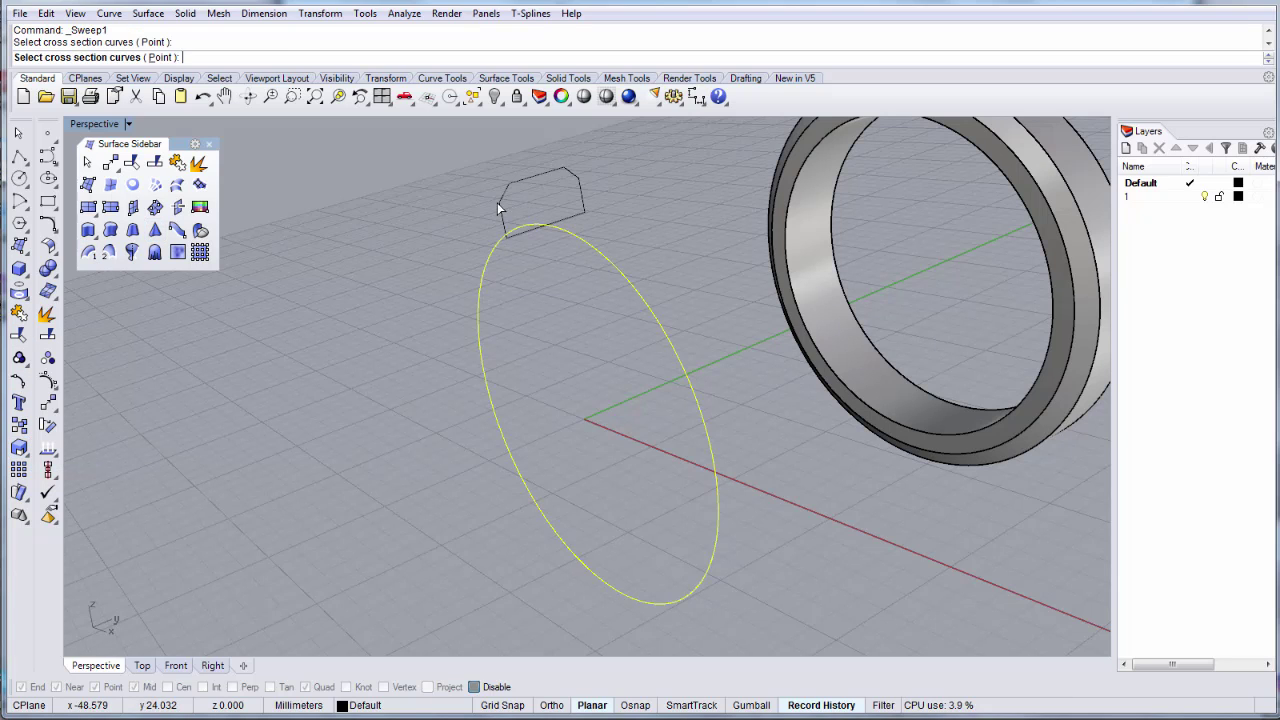
{"action": "key", "text": "Return"}
{"action": "key", "text": "Return"}
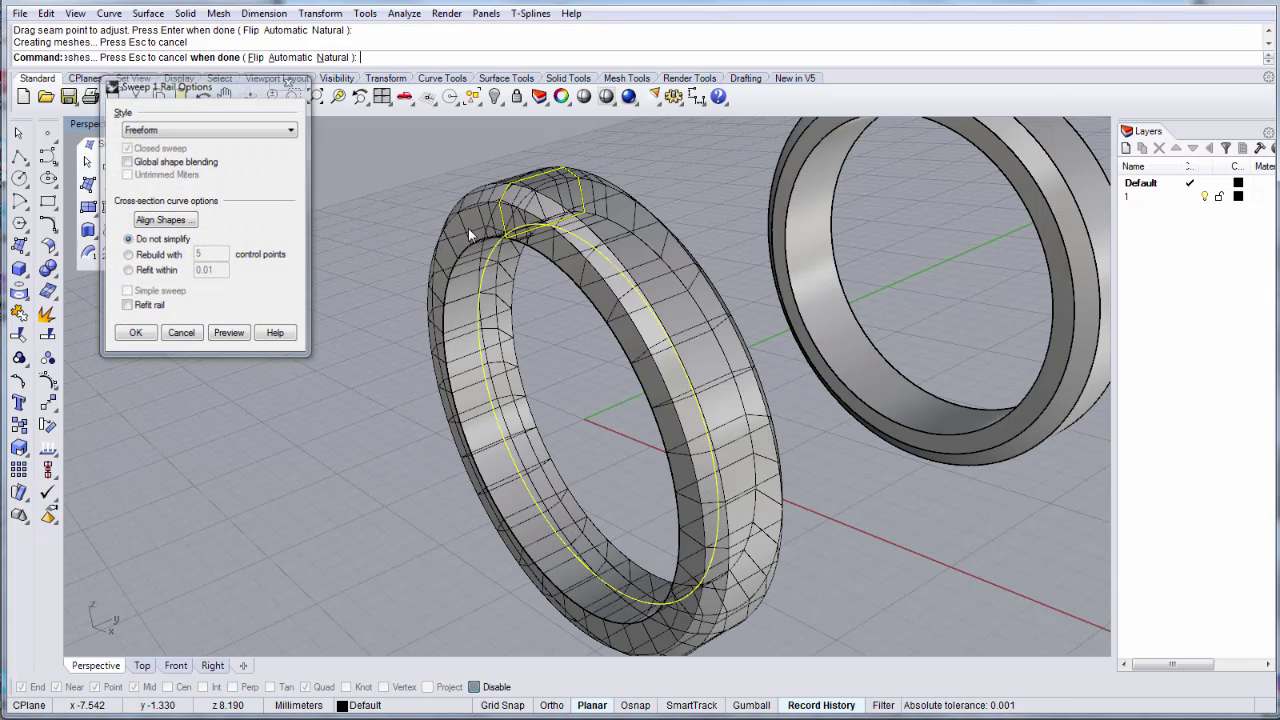
{"action": "key", "text": "Return"}
{"action": "scroll", "coordinate": [739, 348], "scroll_direction": "down", "scroll_amount": 4}
{"action": "right_click_drag", "start_coordinate": [737, 363], "coordinate": [594, 405]}
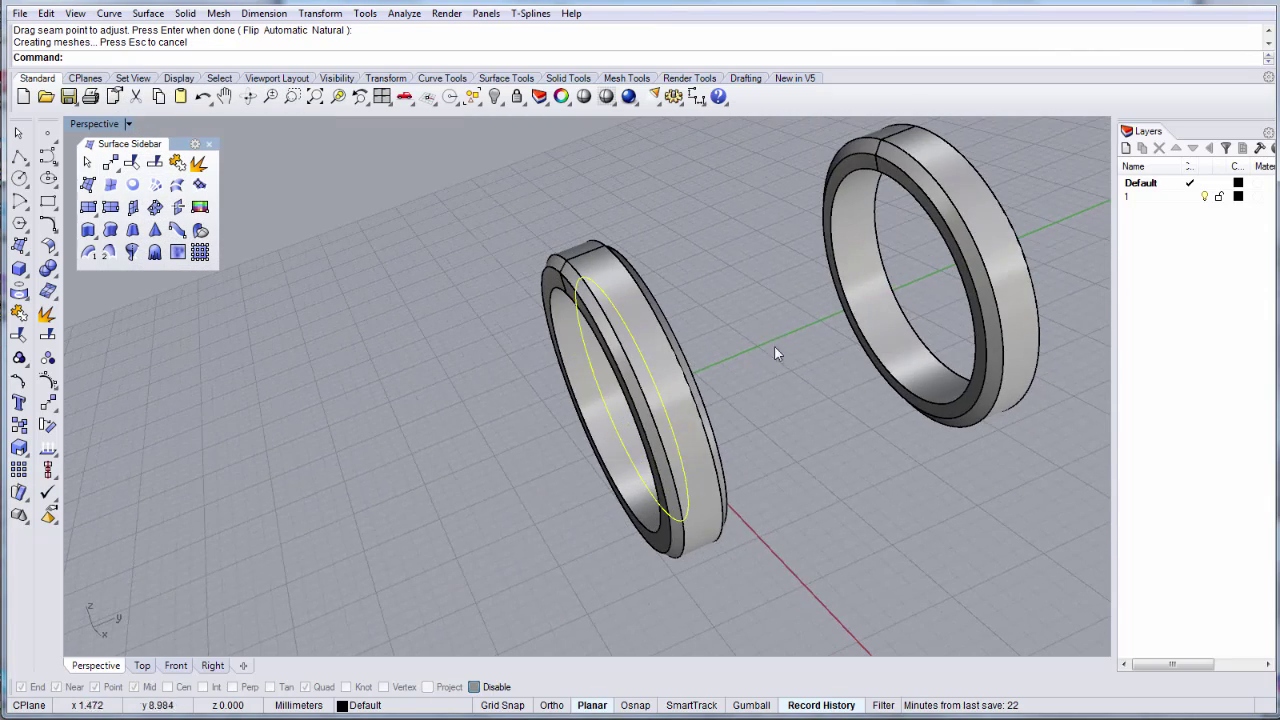
{"action": "scroll", "coordinate": [591, 304], "scroll_direction": "up", "scroll_amount": 3}
{"action": "scroll", "coordinate": [604, 241], "scroll_direction": "up", "scroll_amount": 2}
{"action": "left_click", "coordinate": [595, 233]}
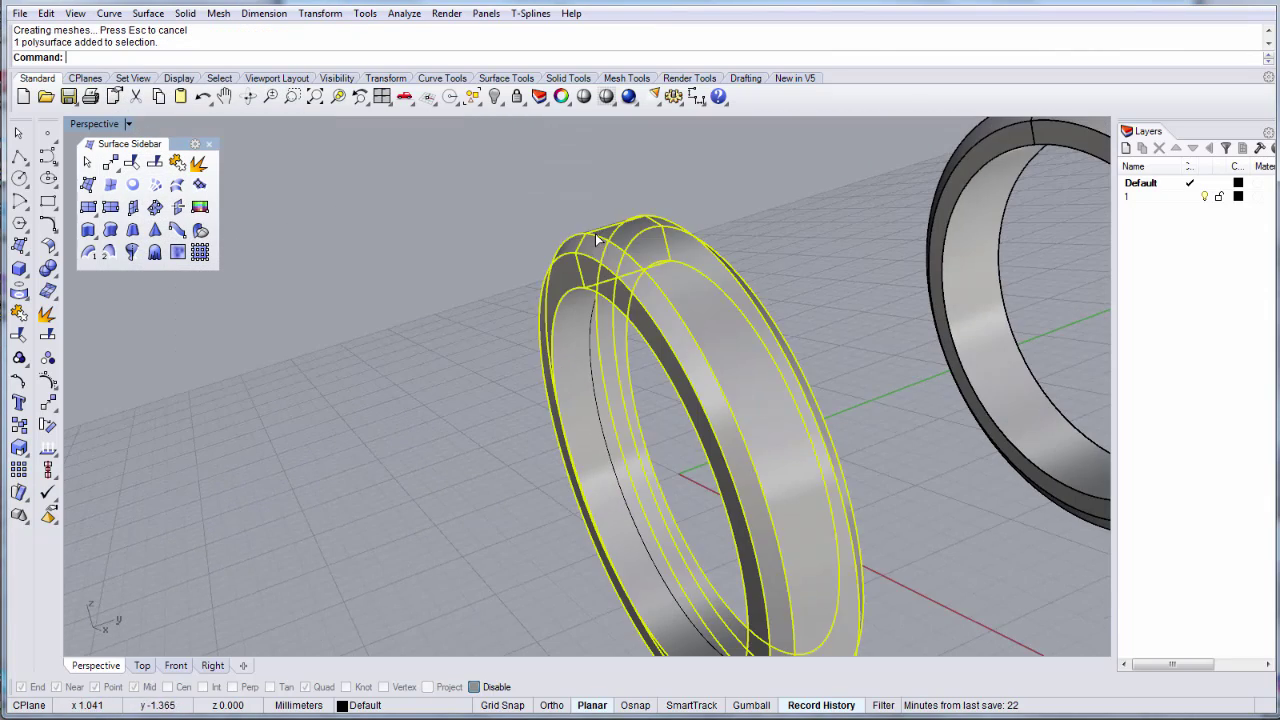
{"action": "key", "text": "Escape"}
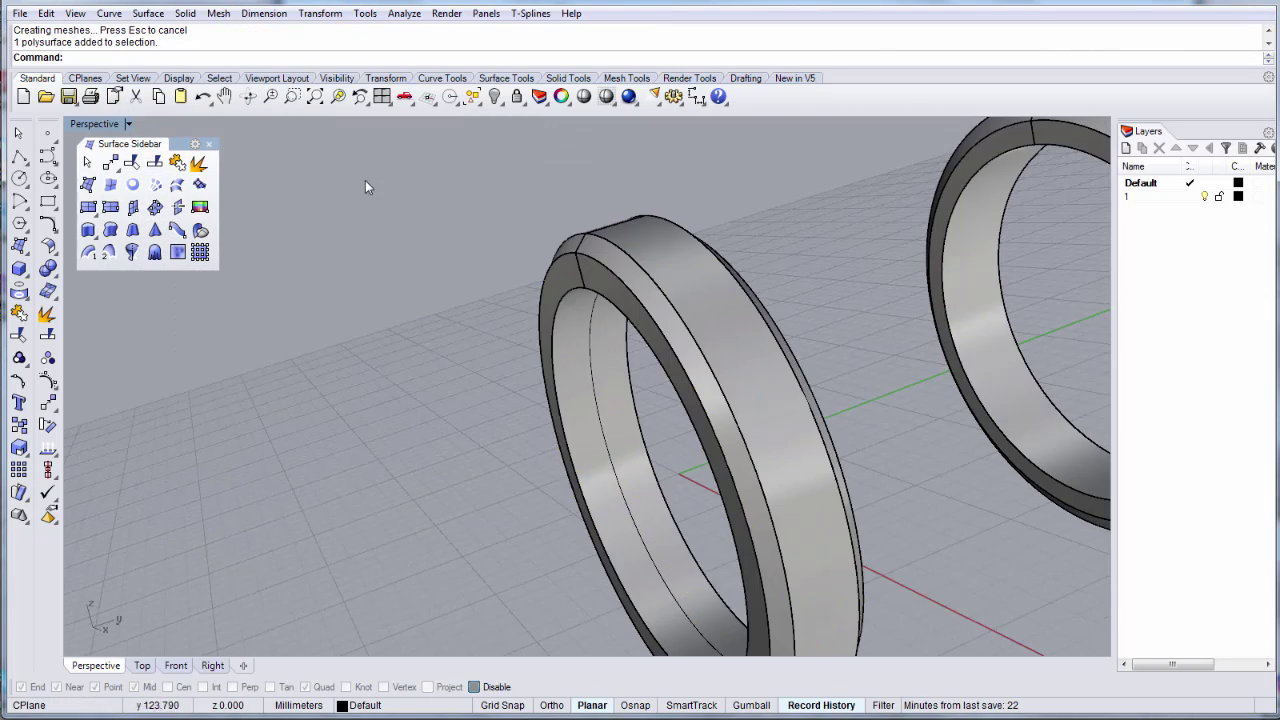
Undo the sweep, the control-point edits and both corner chamfers on the rectangle.
{"action": "left_click", "coordinate": [202, 98]}
{"action": "left_click", "coordinate": [202, 98]}
{"action": "left_click", "coordinate": [202, 98]}
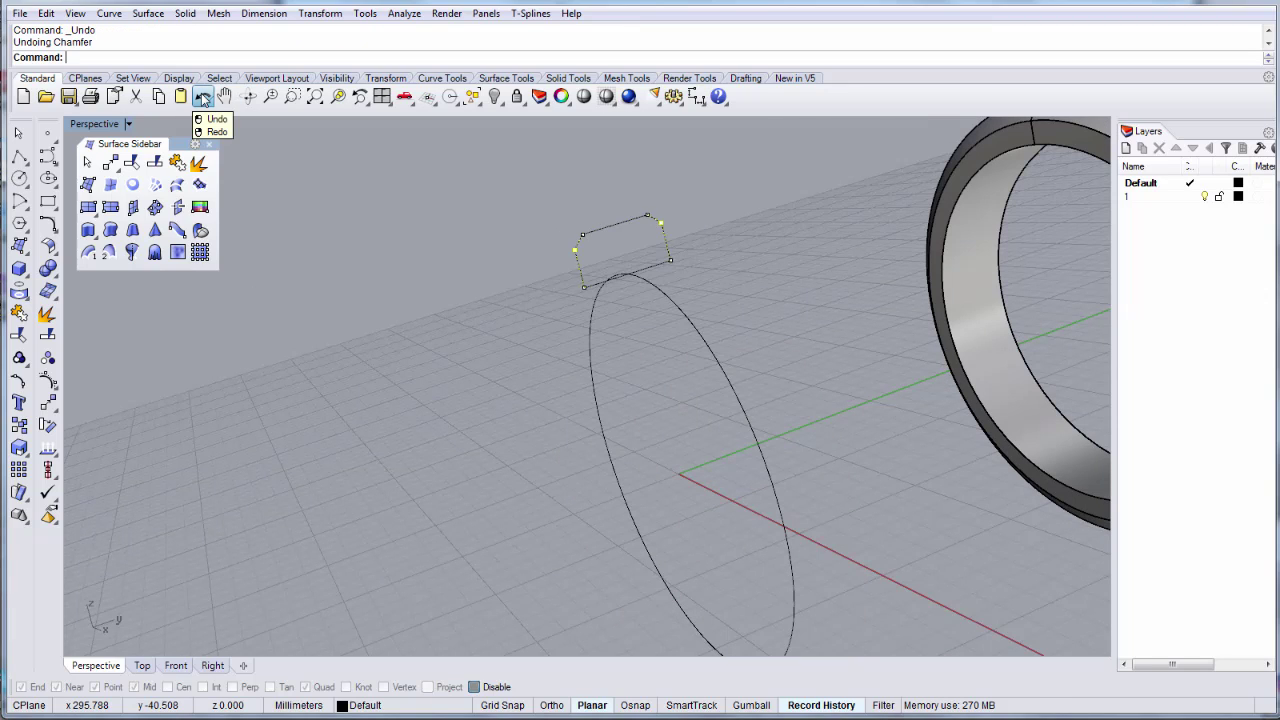
{"action": "key", "text": "Escape"}
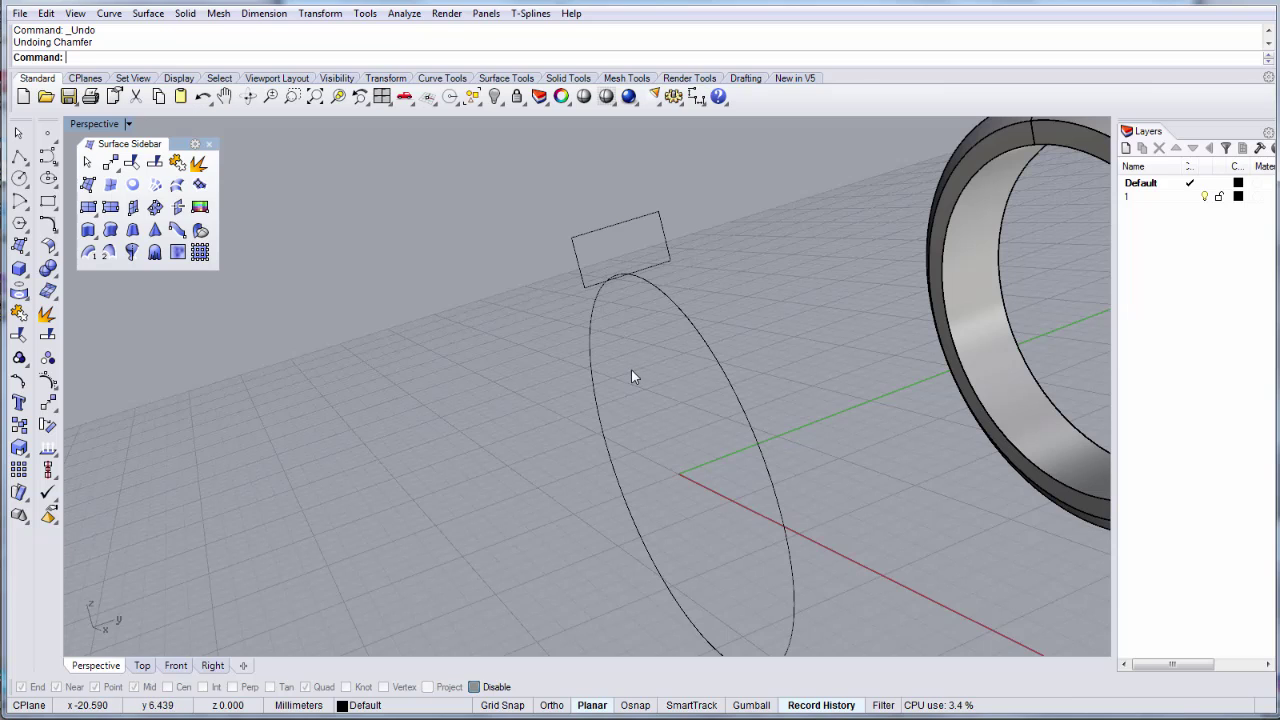
Delete the ring-size circle and the rectangular profile.
{"action": "left_click", "coordinate": [592, 352]}
{"action": "scroll", "coordinate": [481, 344], "scroll_direction": "down", "scroll_amount": 4}
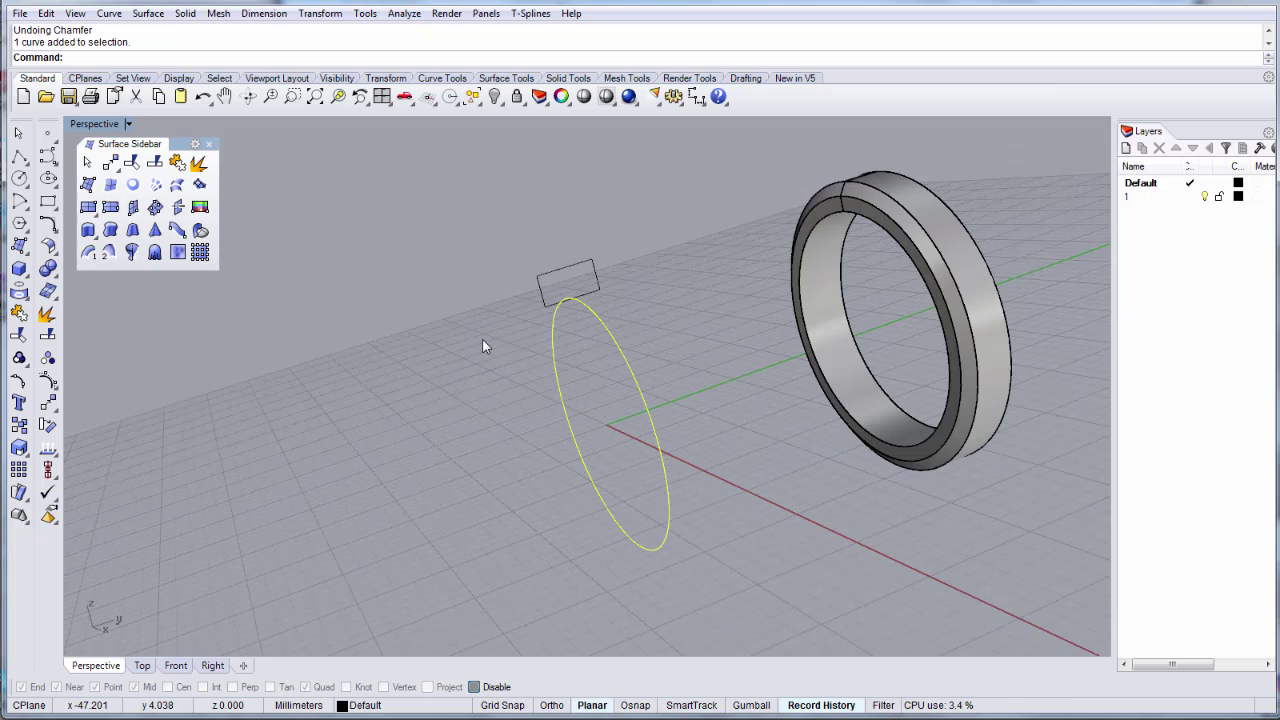
{"action": "key", "text": "Escape"}
{"action": "key", "text": "ctrl+a"}
{"action": "key", "text": "Delete"}
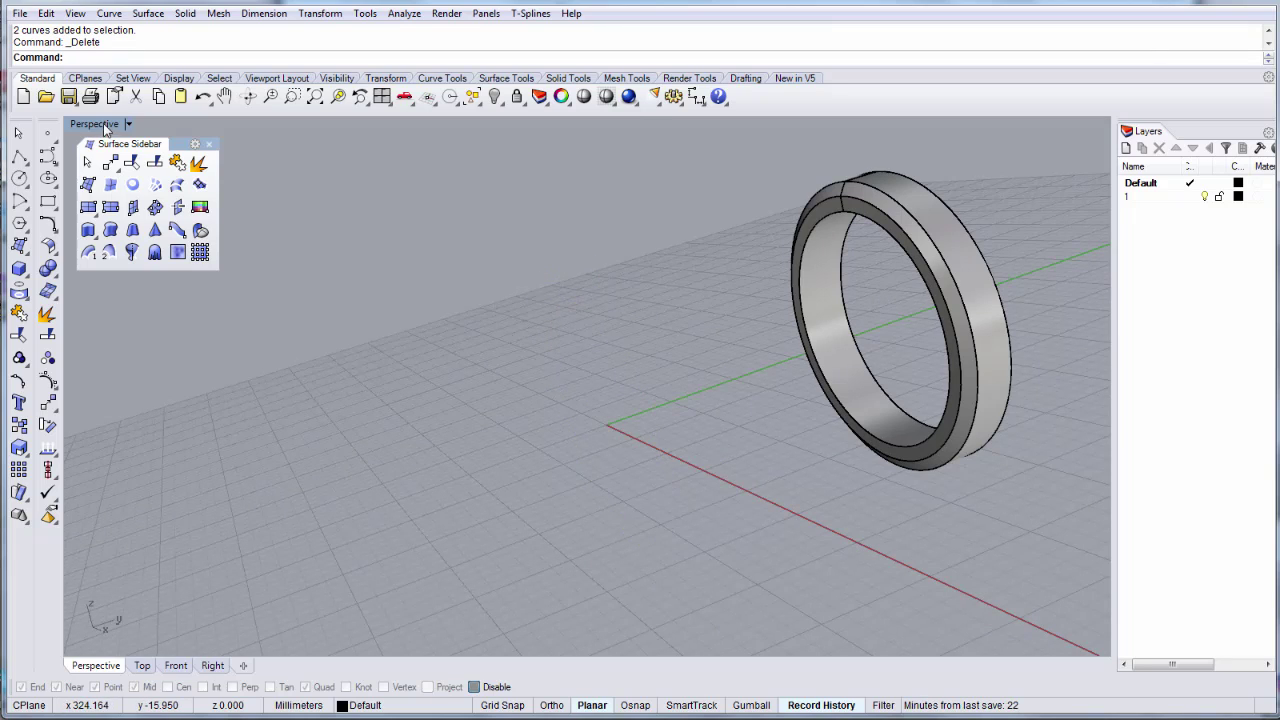
Return to the four-viewport layout and turn off layer 1 to hide the finished ring.
{"action": "double_click", "coordinate": [100, 124]}
{"action": "left_click", "coordinate": [342, 517]}
{"action": "left_click", "coordinate": [1135, 196]}
{"action": "left_click", "coordinate": [1204, 196]}
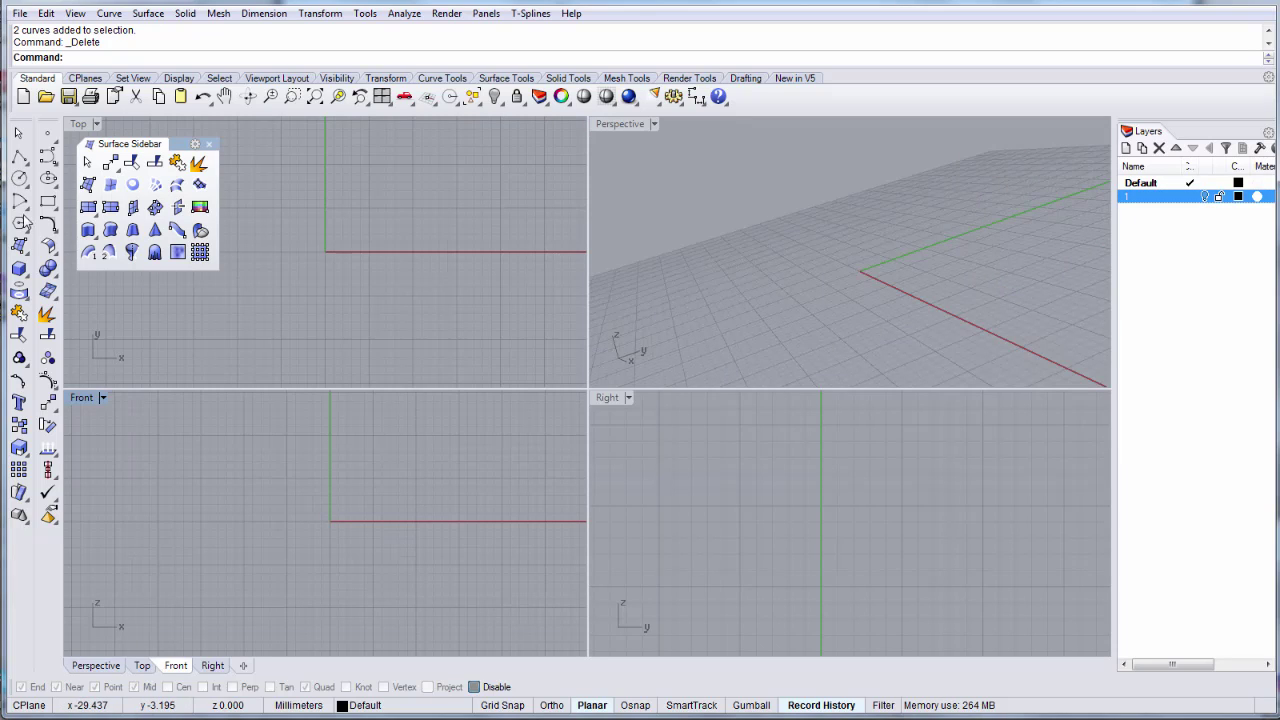
Draw a vertical line 9 mm long upward from the origin in the Front view.
{"action": "left_click", "coordinate": [22, 160]}
{"action": "left_click", "coordinate": [41, 162]}
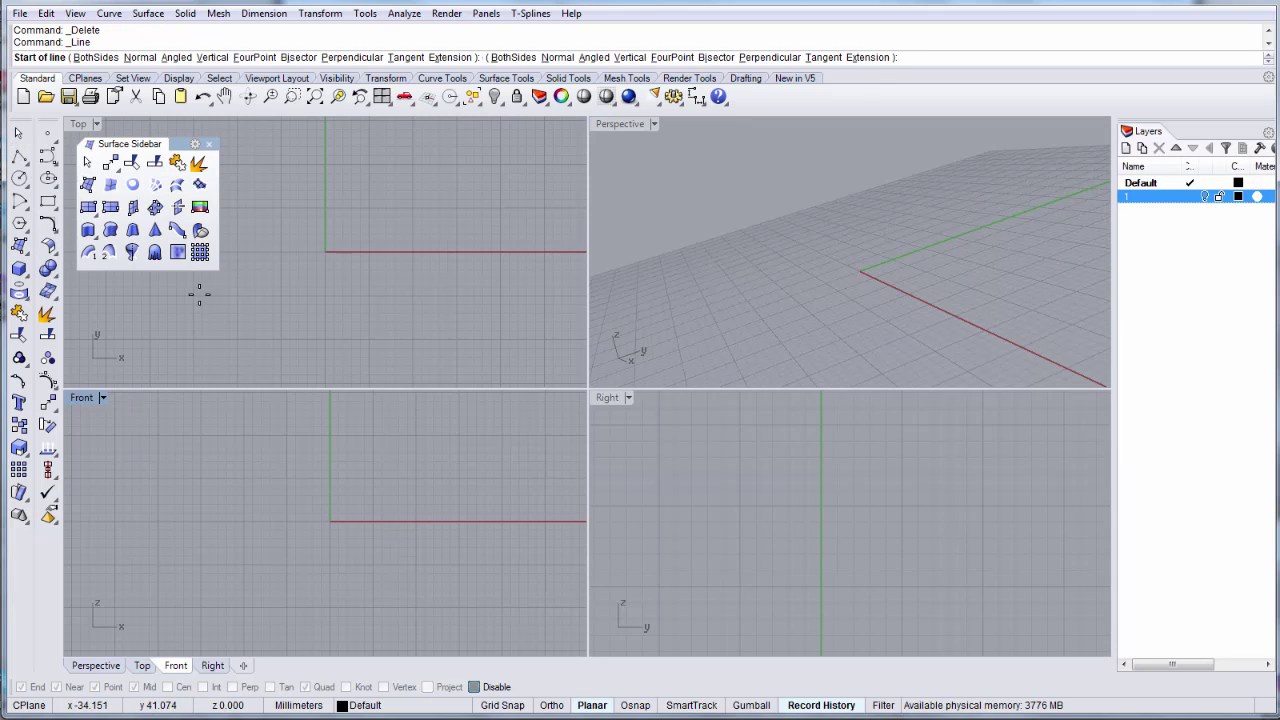
{"action": "scroll", "coordinate": [329, 514], "scroll_direction": "up", "scroll_amount": 10}
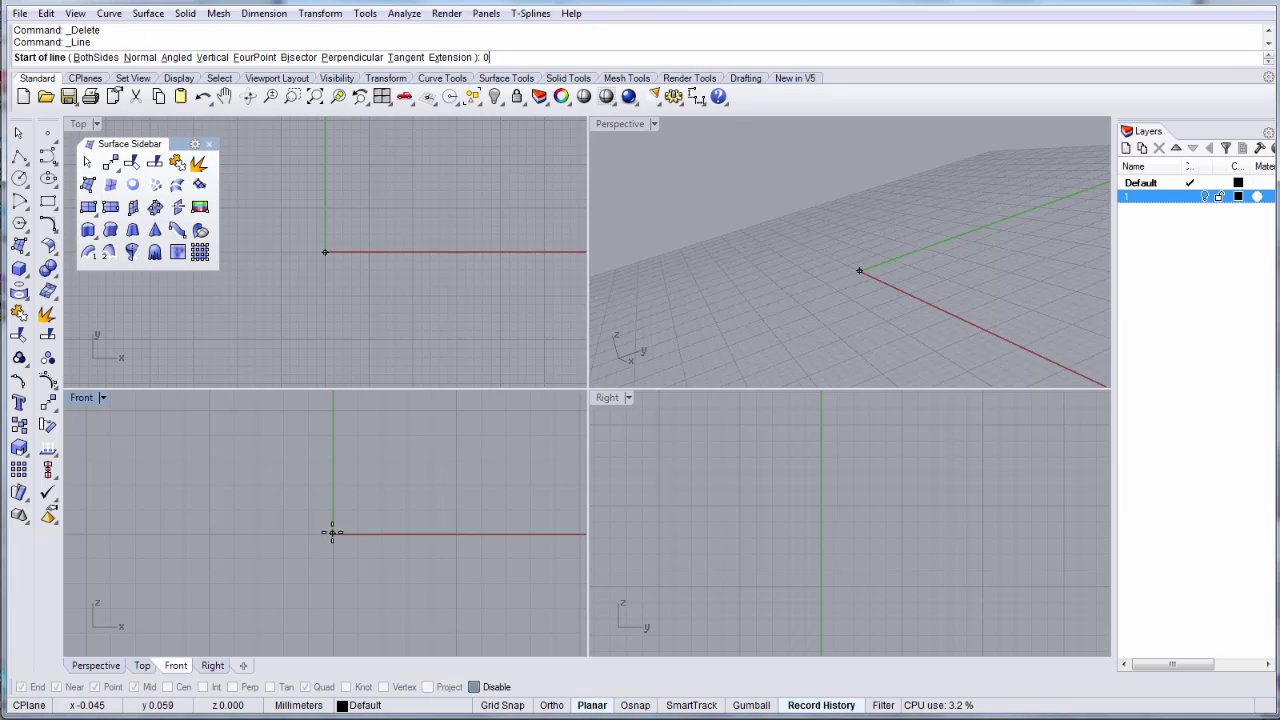
{"action": "key", "text": "Return"}
{"action": "right_click_drag", "start_coordinate": [351, 434], "coordinate": [342, 504]}
{"action": "scroll", "coordinate": [341, 484], "scroll_direction": "down", "scroll_amount": 4}
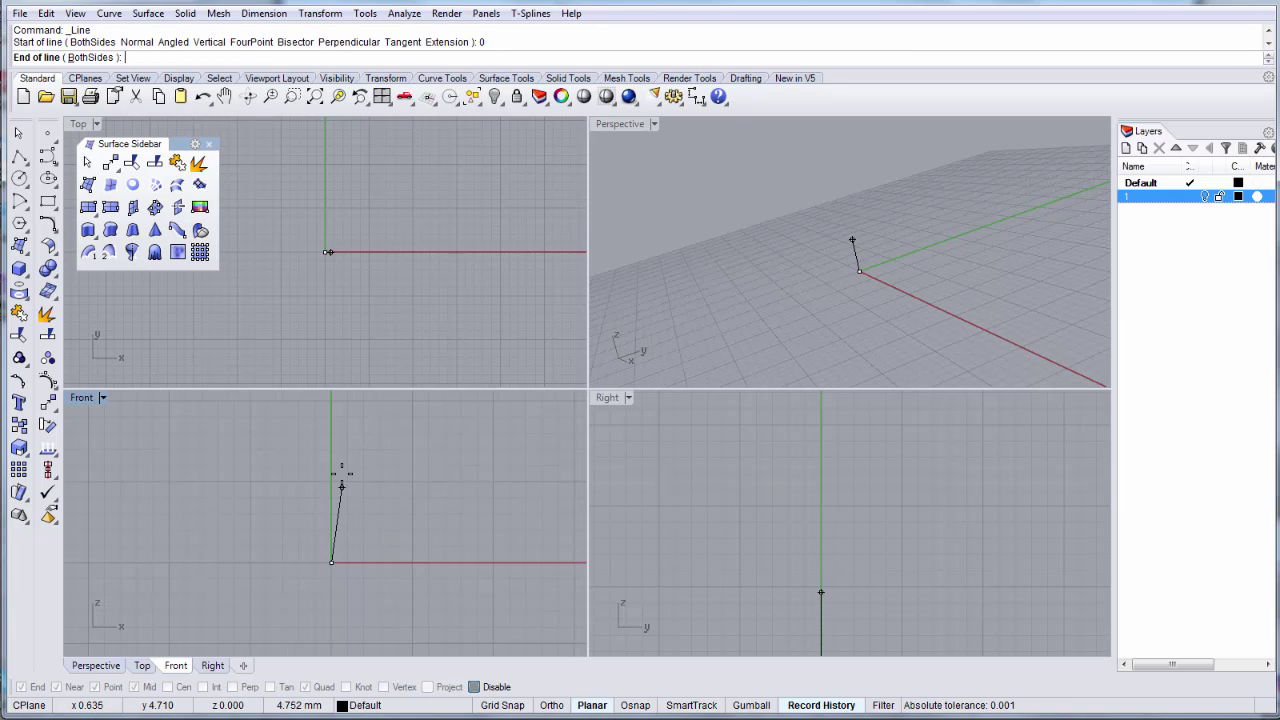
{"action": "key", "text": "Return"}
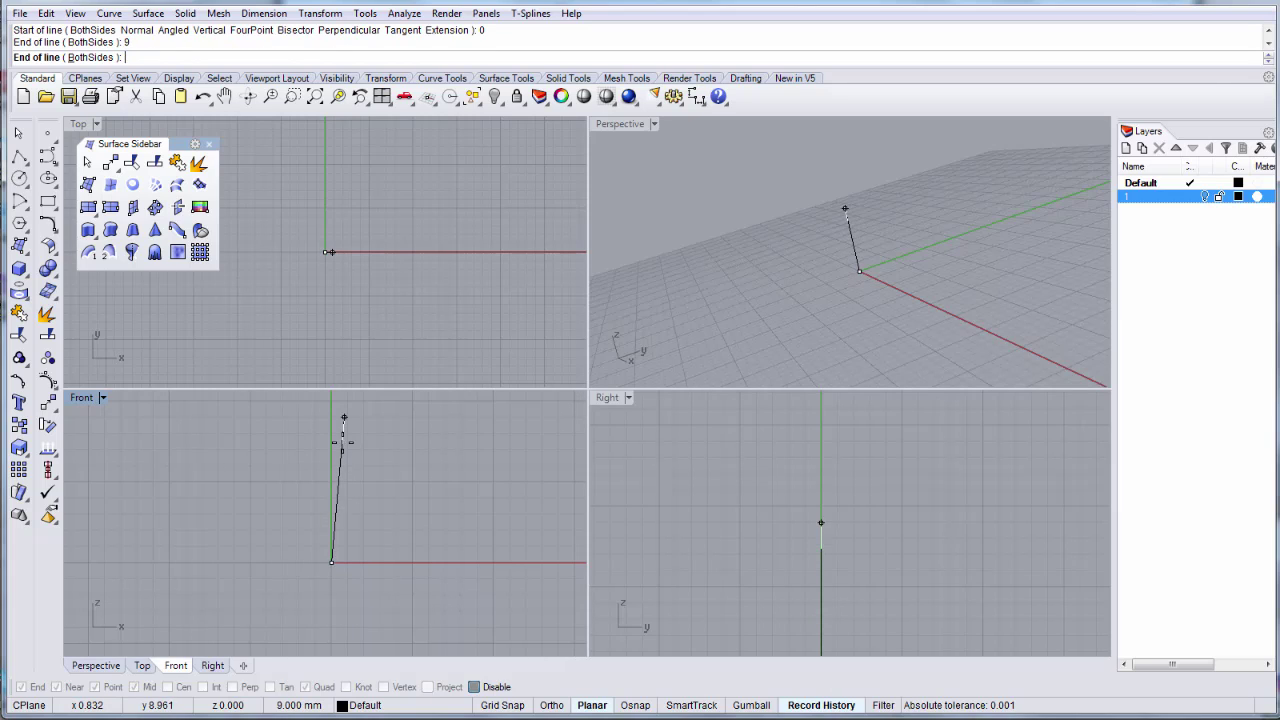
{"action": "key", "text": "Return"}
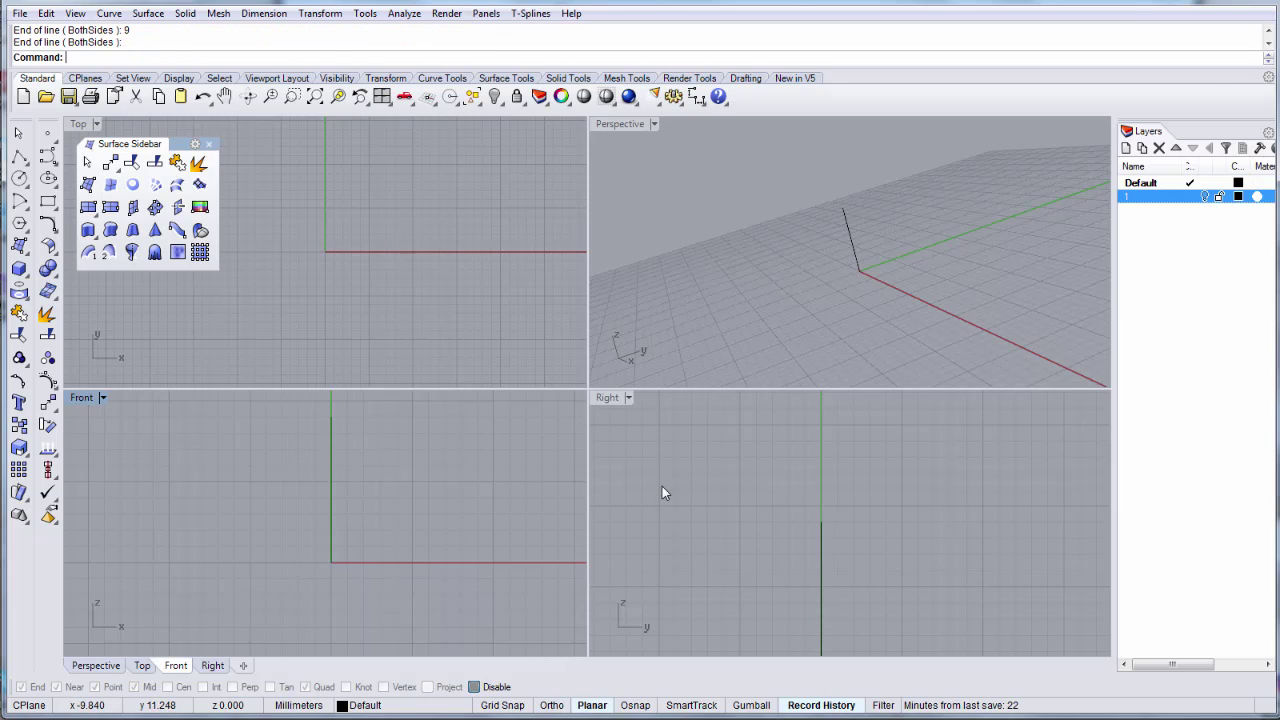
Draw a small corner-to-corner rectangle in the Right view, with its lower-right corner on the vertical line's upper end.
{"action": "left_click", "coordinate": [48, 204]}
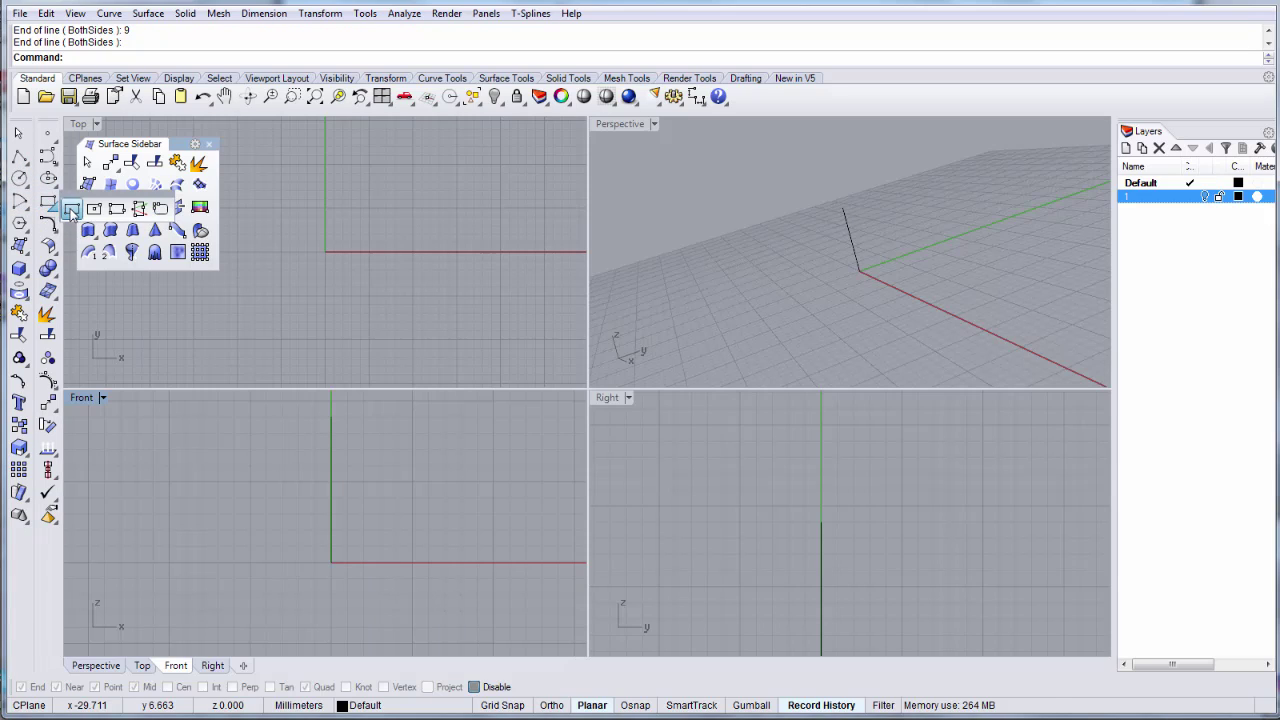
{"action": "left_click", "coordinate": [72, 208]}
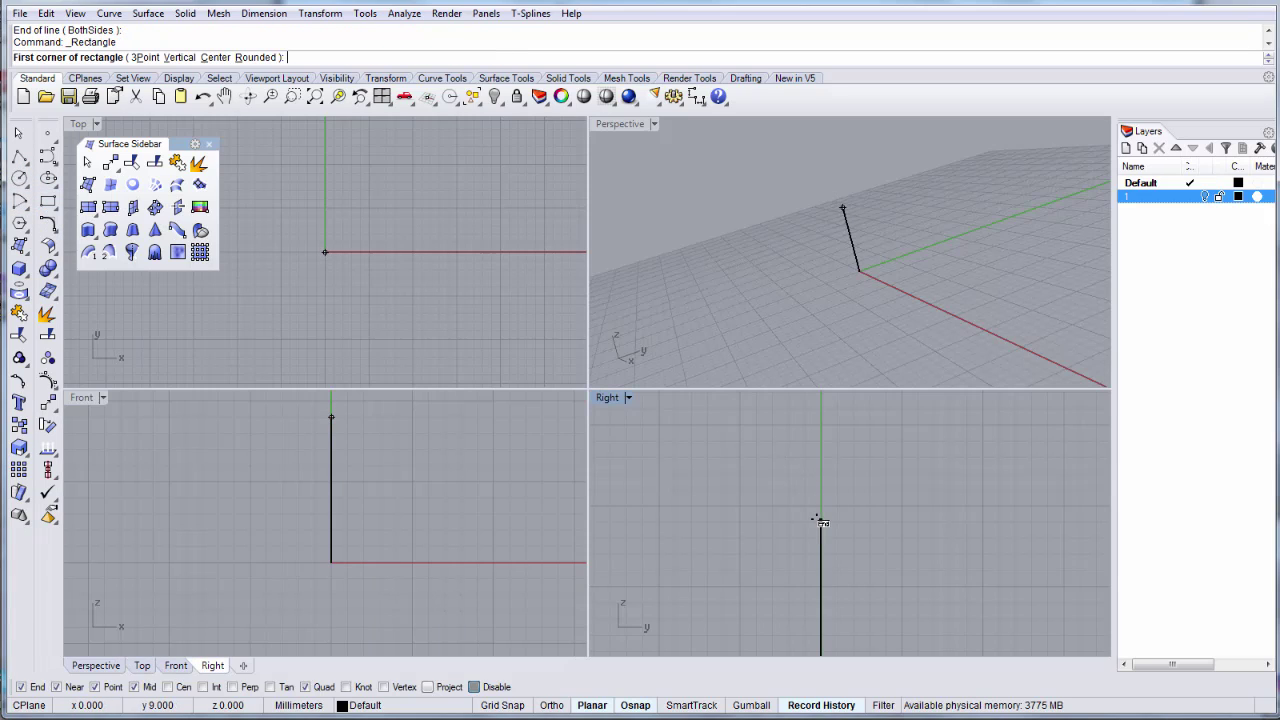
{"action": "left_click", "coordinate": [821, 521]}
{"action": "scroll", "coordinate": [743, 465], "scroll_direction": "up", "scroll_amount": 2}
{"action": "scroll", "coordinate": [743, 465], "scroll_direction": "down", "scroll_amount": 6}
{"action": "right_click_drag", "start_coordinate": [734, 470], "coordinate": [762, 466]}
{"action": "scroll", "coordinate": [777, 471], "scroll_direction": "up", "scroll_amount": 8}
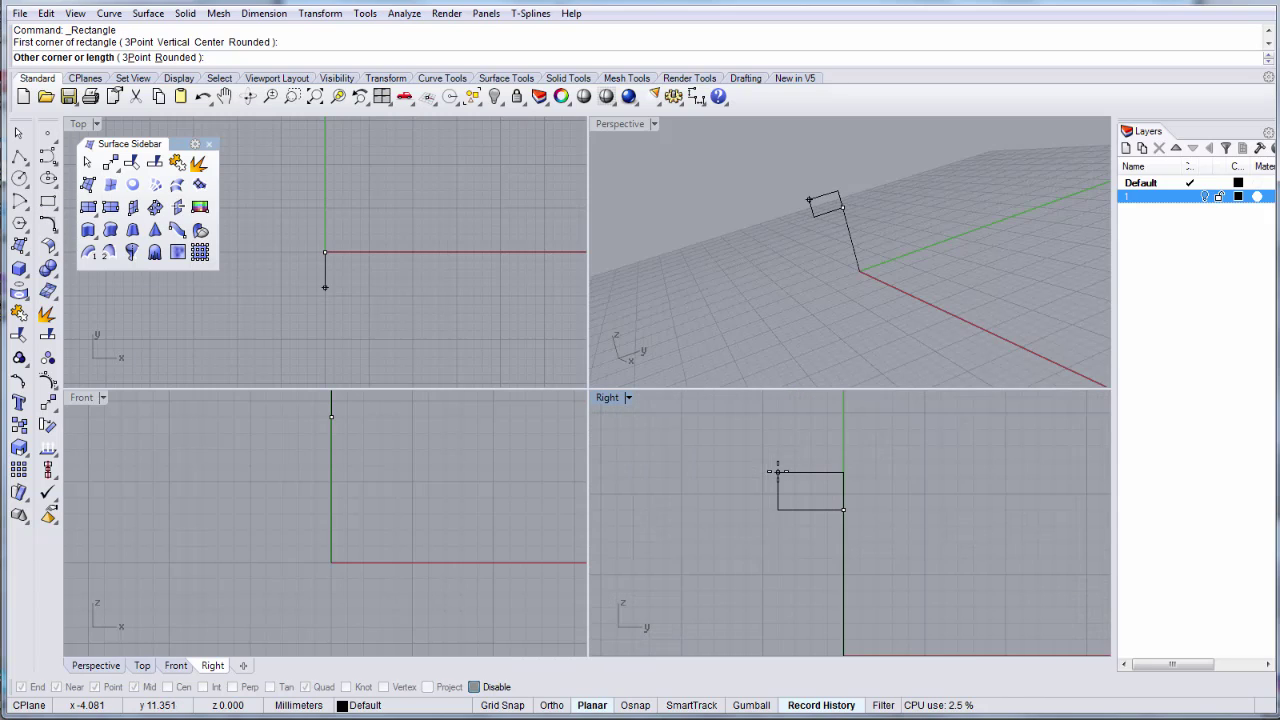
{"action": "left_click", "coordinate": [794, 479]}
{"action": "scroll", "coordinate": [741, 455], "scroll_direction": "down", "scroll_amount": 2}
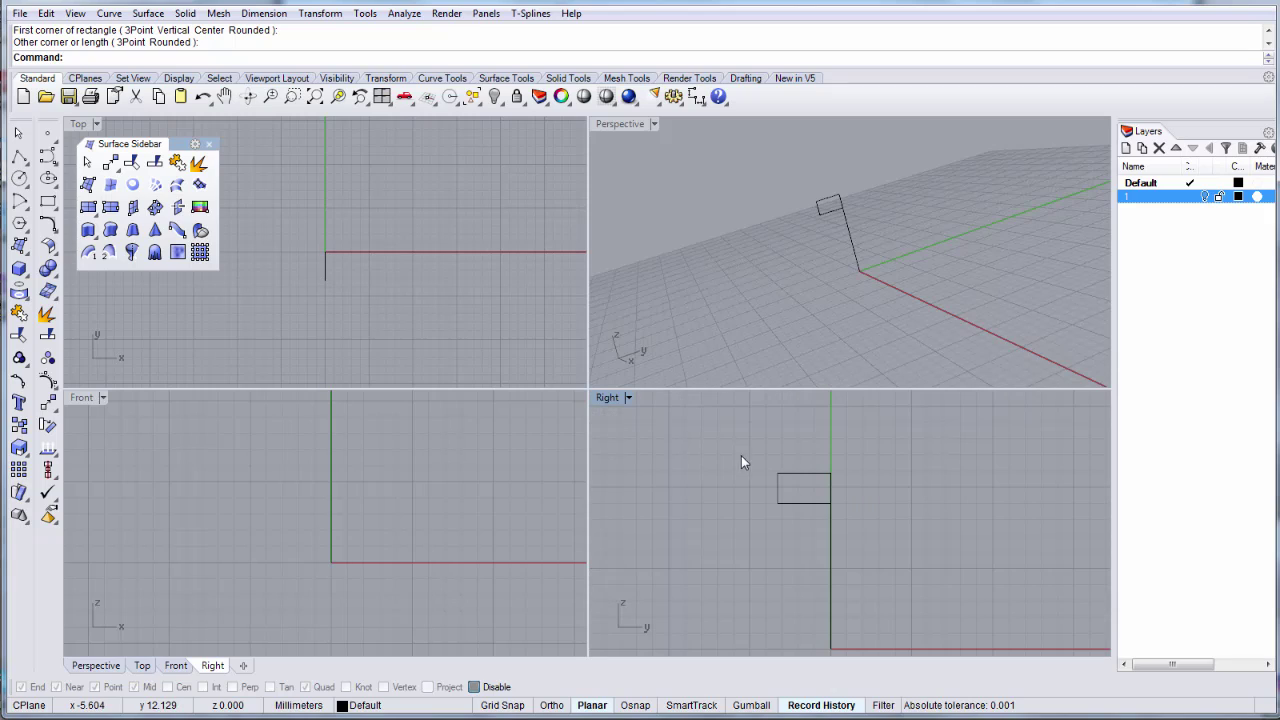
{"action": "left_click", "coordinate": [802, 504]}
{"action": "left_click", "coordinate": [797, 533]}
{"action": "left_click", "coordinate": [830, 553]}
{"action": "left_click", "coordinate": [792, 547]}
{"action": "scroll", "coordinate": [787, 525], "scroll_direction": "up", "scroll_amount": 4}
{"action": "scroll", "coordinate": [787, 525], "scroll_direction": "up", "scroll_amount": 4}
{"action": "right_click_drag", "start_coordinate": [781, 524], "coordinate": [752, 506]}
{"action": "scroll", "coordinate": [700, 544], "scroll_direction": "down", "scroll_amount": 4}
Chamfer both upper corners of the rectangle with distances of 0.5,0.5.
{"action": "middle_click", "coordinate": [752, 524]}
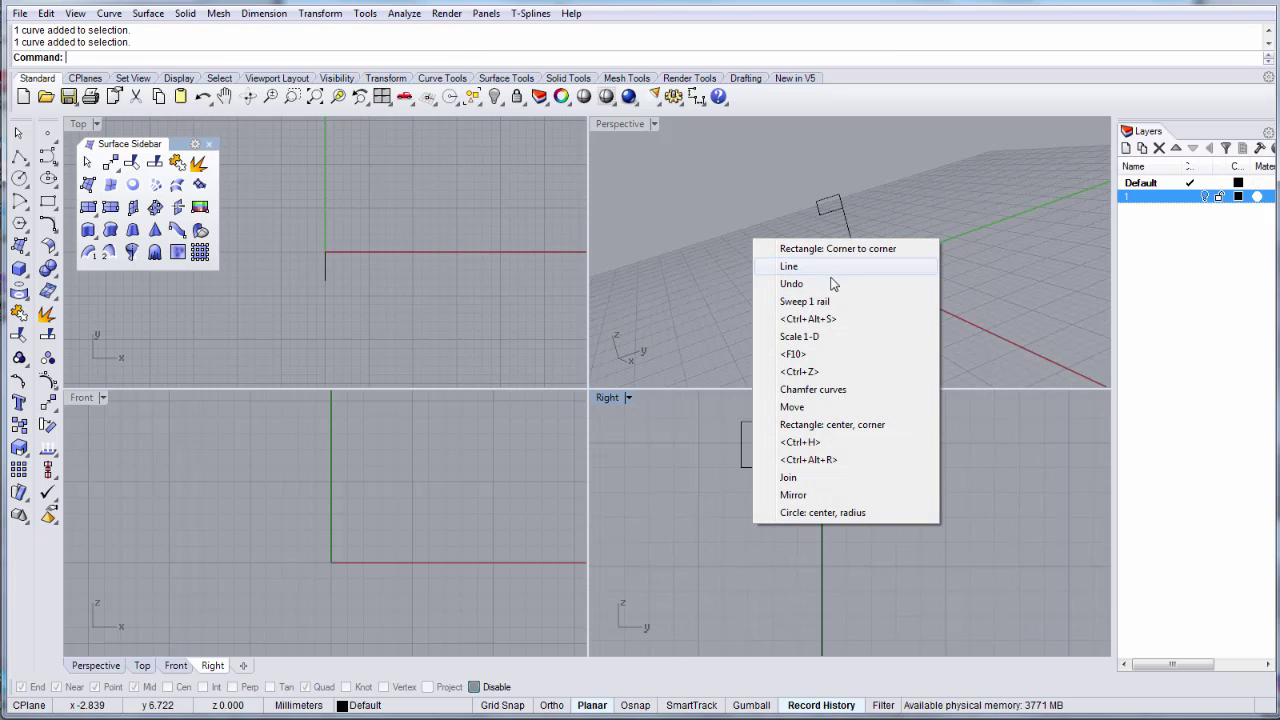
{"action": "left_click", "coordinate": [832, 392]}
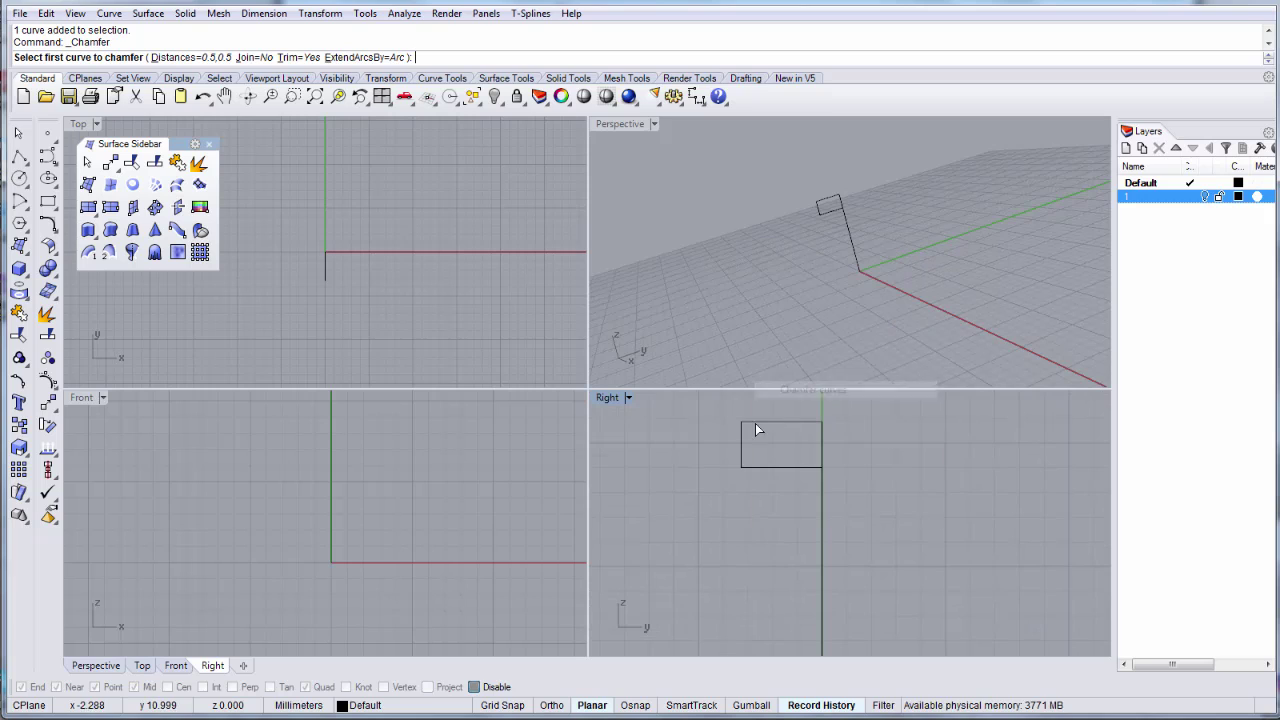
{"action": "left_click", "coordinate": [742, 431]}
{"action": "left_click", "coordinate": [754, 423]}
{"action": "right_click", "coordinate": [783, 428]}
{"action": "left_click", "coordinate": [798, 422]}
{"action": "left_click", "coordinate": [821, 431]}
{"action": "left_click", "coordinate": [822, 437]}
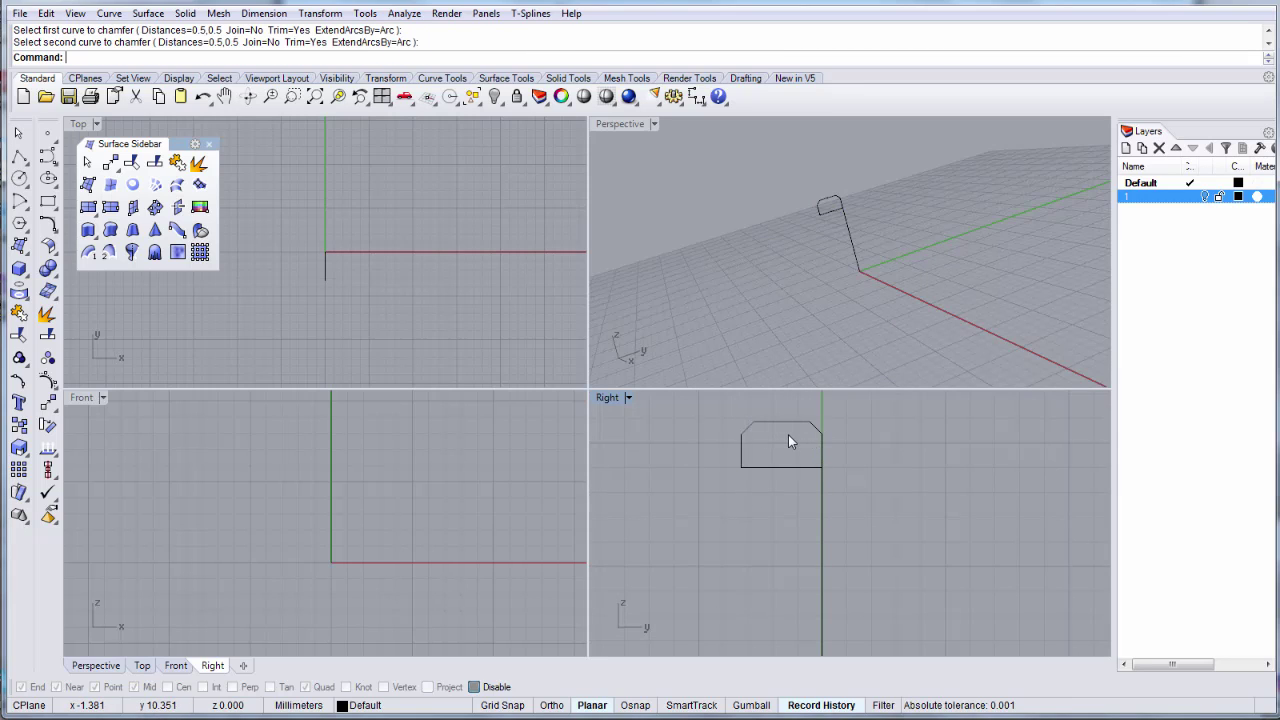
{"action": "right_click", "coordinate": [787, 436]}
{"action": "scroll", "coordinate": [782, 430], "scroll_direction": "down", "scroll_amount": 2}
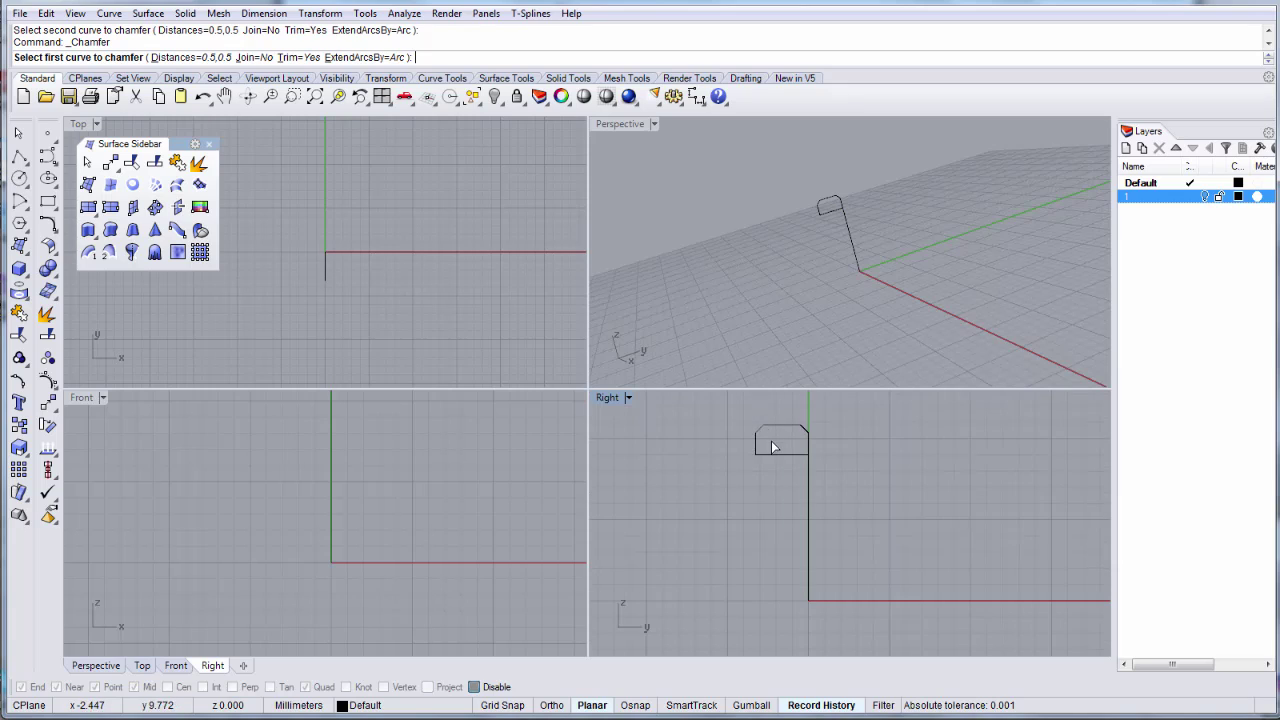
{"action": "left_click", "coordinate": [762, 460]}
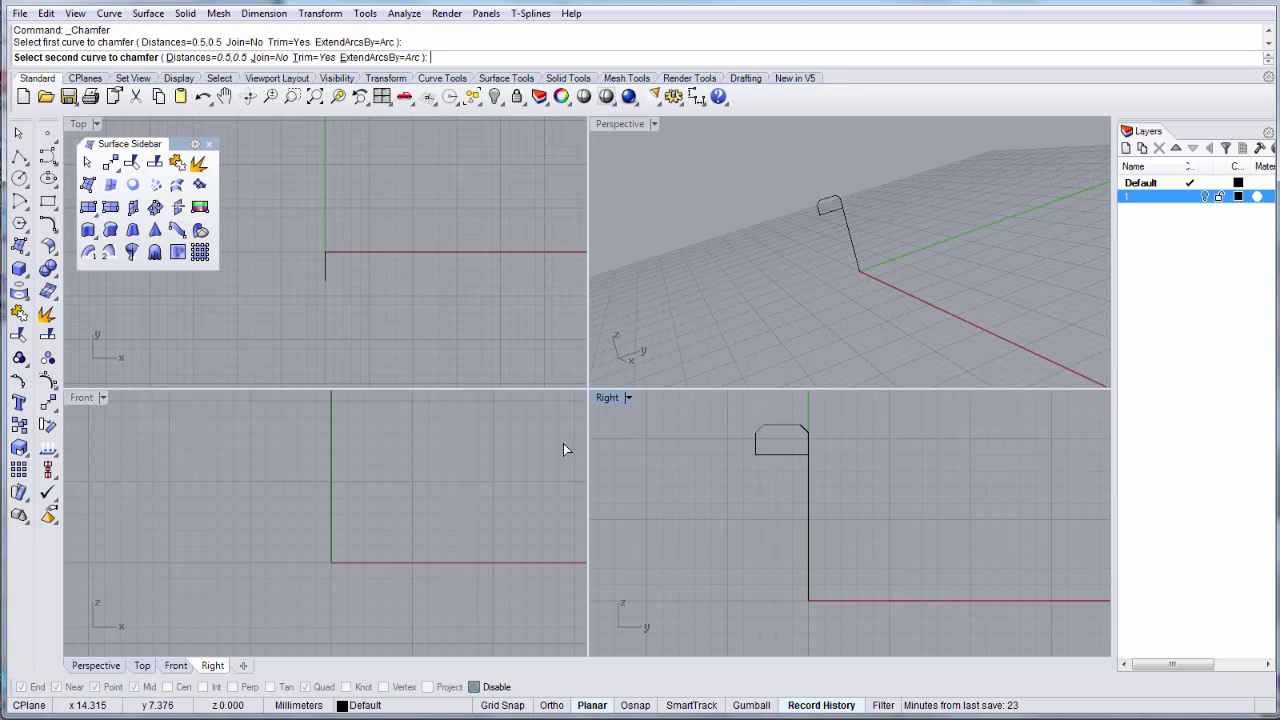
{"action": "key", "text": "Escape"}
Revolve the chamfered profile a full circle about a horizontal axis starting at the origin and running along the Right view's baseline.
{"action": "left_click", "coordinate": [771, 455]}
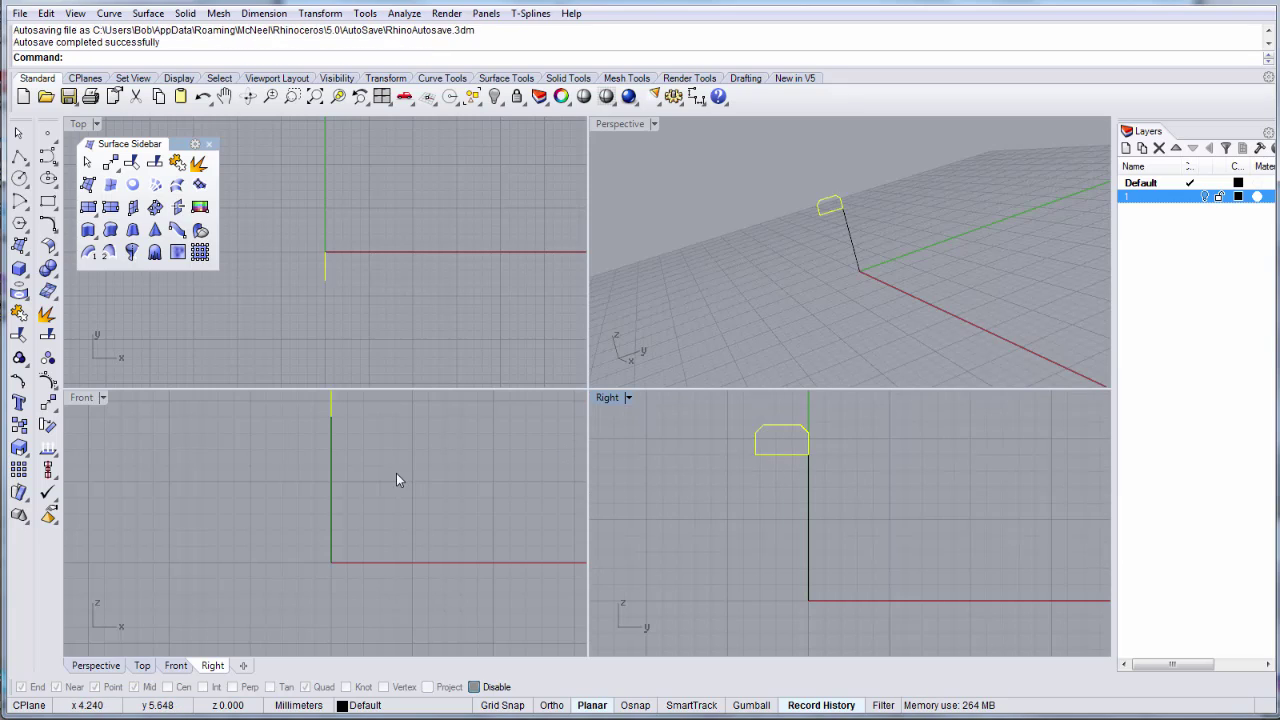
{"action": "right_click_drag", "start_coordinate": [333, 456], "coordinate": [320, 471]}
{"action": "left_click", "coordinate": [48, 403]}
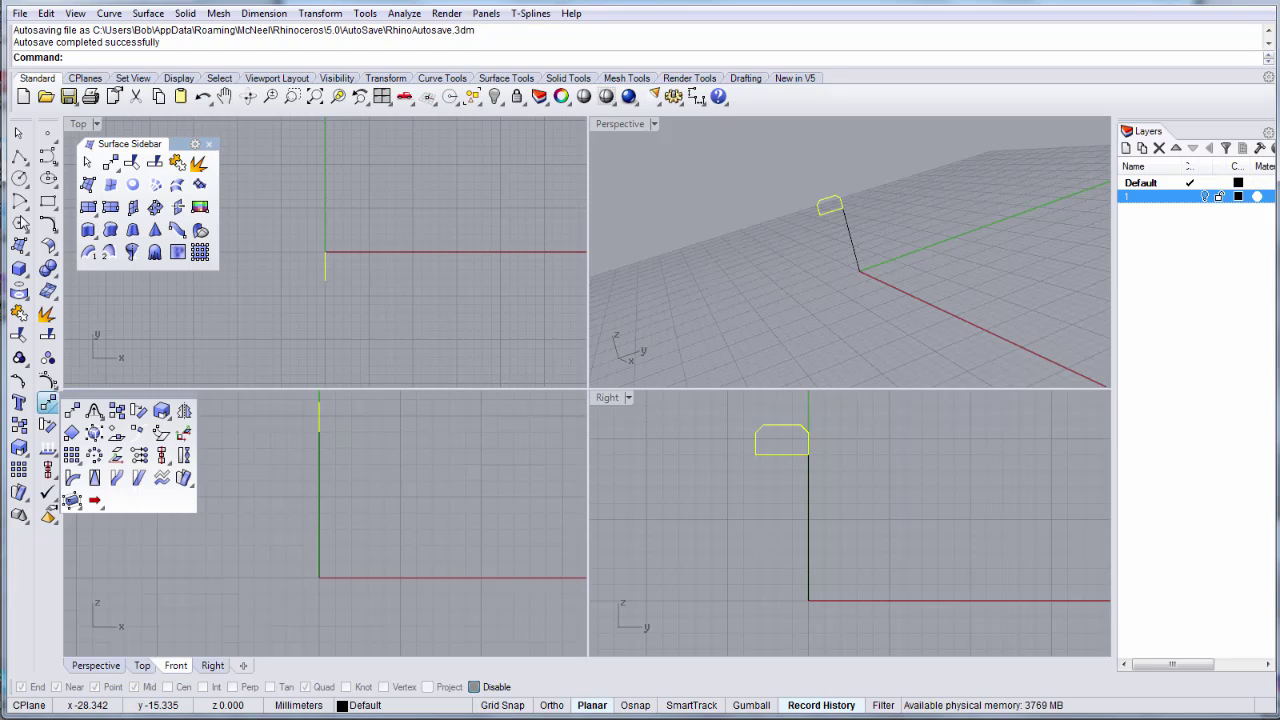
{"action": "left_click", "coordinate": [22, 248]}
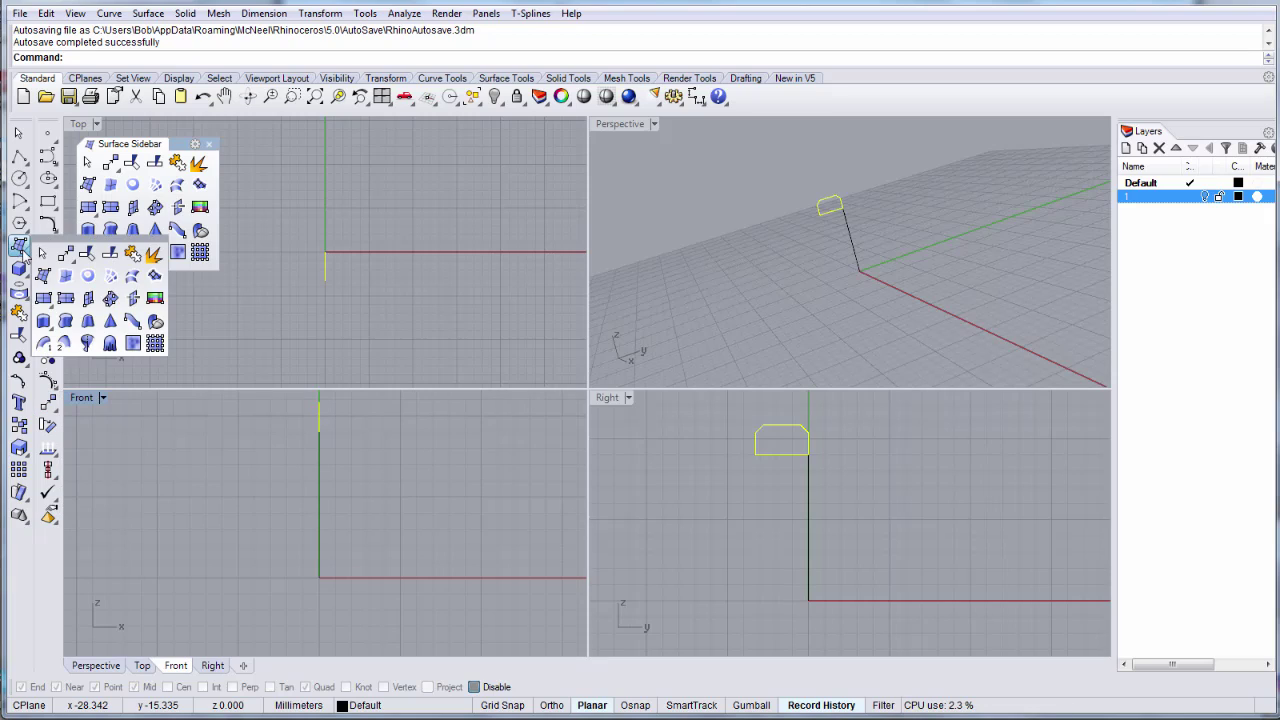
{"action": "left_click", "coordinate": [88, 346]}
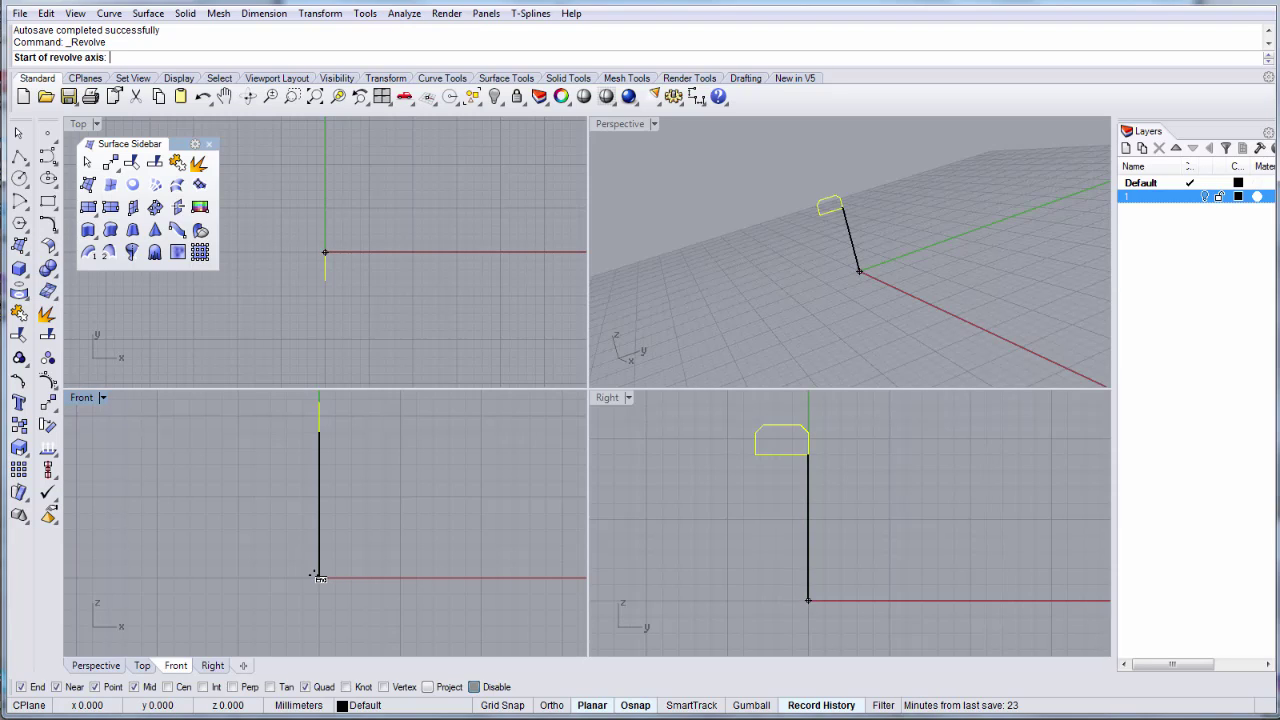
{"action": "left_click", "coordinate": [320, 577]}
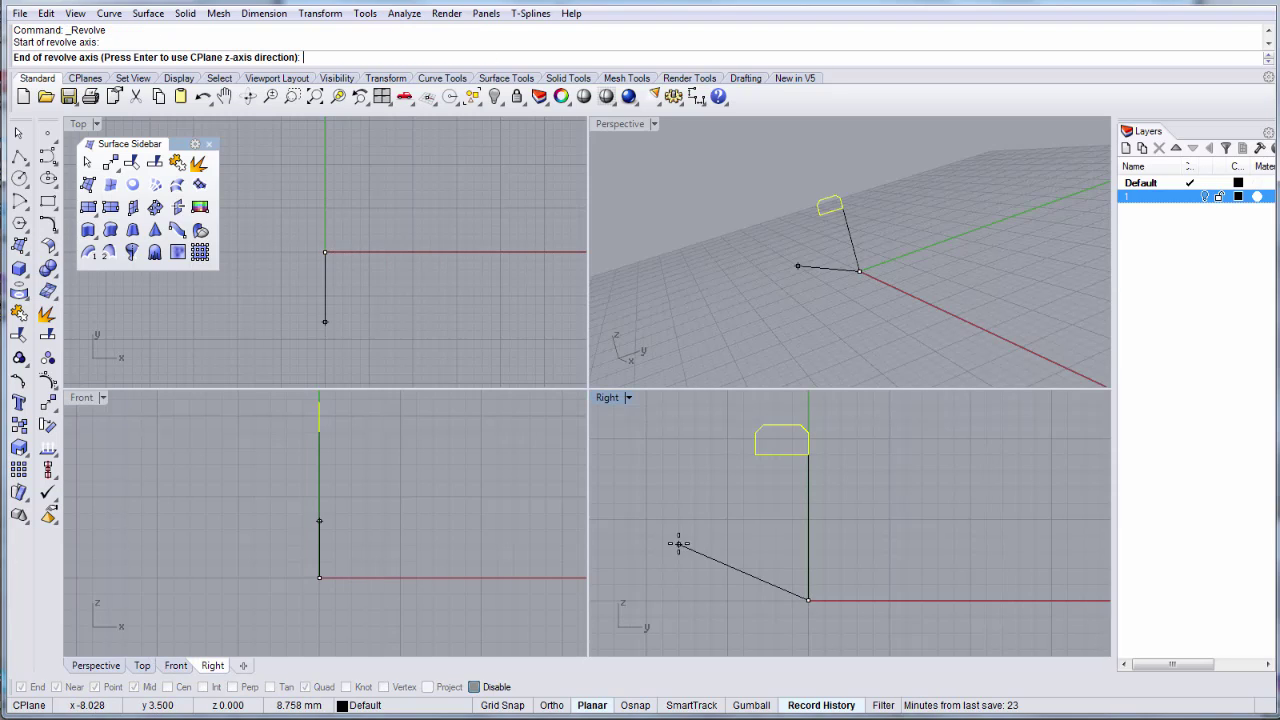
{"action": "key", "text": "F8"}
{"action": "left_click", "coordinate": [867, 585]}
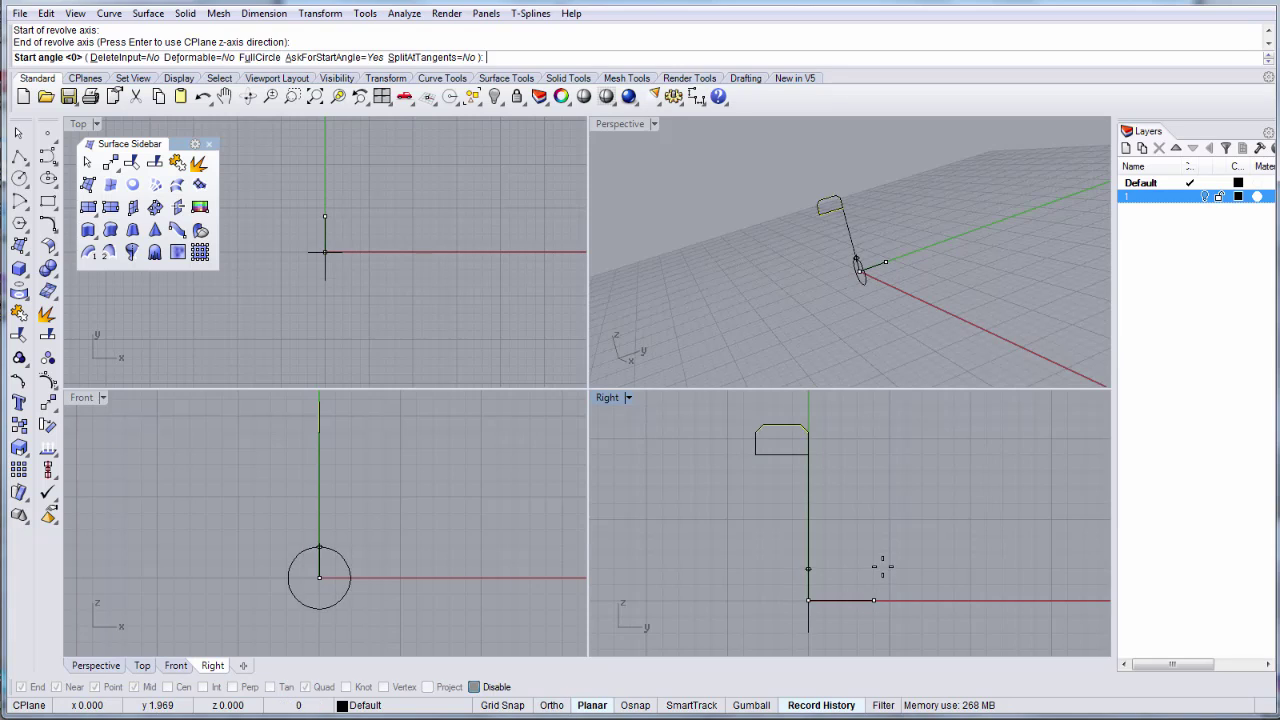
{"action": "left_click", "coordinate": [272, 60]}
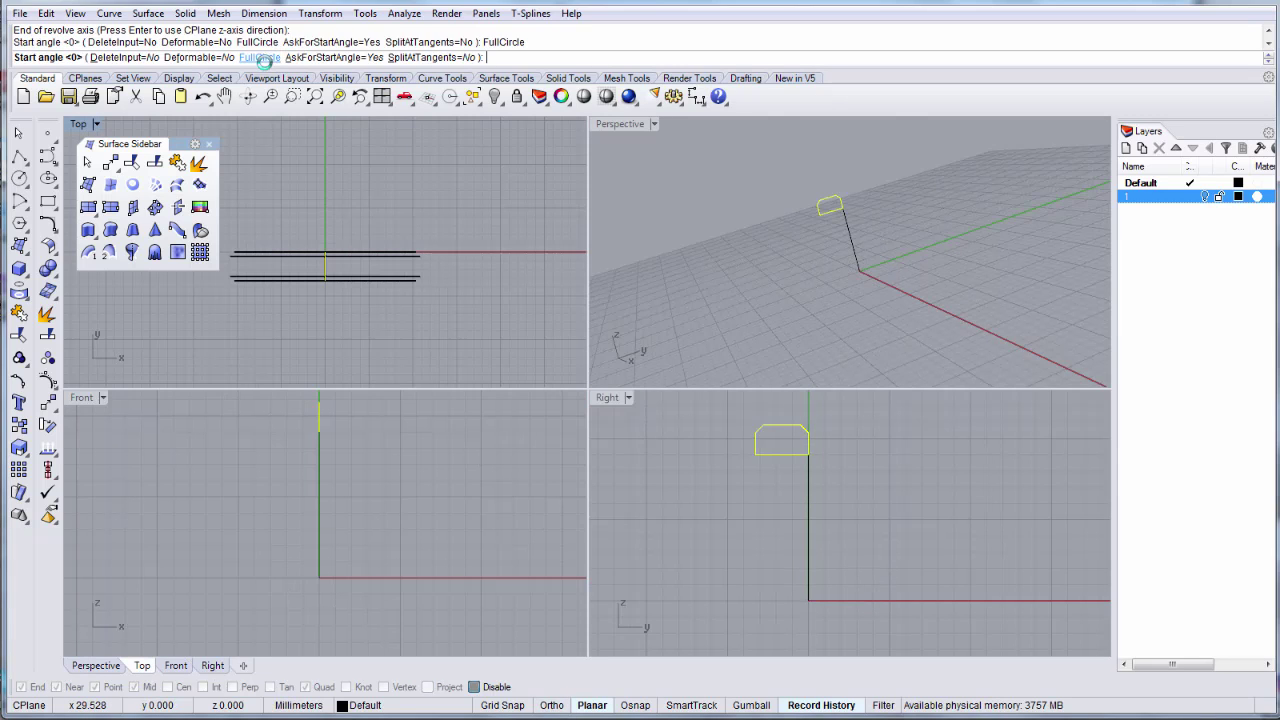
Examine the revolved bevelled ring band closely from several angles in the enlarged Perspective view.
{"action": "left_click", "coordinate": [748, 194]}
{"action": "right_click_drag", "start_coordinate": [750, 194], "coordinate": [820, 203]}
{"action": "double_click", "coordinate": [629, 124]}
{"action": "scroll", "coordinate": [660, 171], "scroll_direction": "down", "scroll_amount": 5}
{"action": "mouse_move", "coordinate": [640, 226]}
{"action": "right_mouse_down"}
{"action": "mouse_move", "coordinate": [636, 246]}
{"action": "mouse_move", "coordinate": [623, 240]}
{"action": "right_mouse_up"}
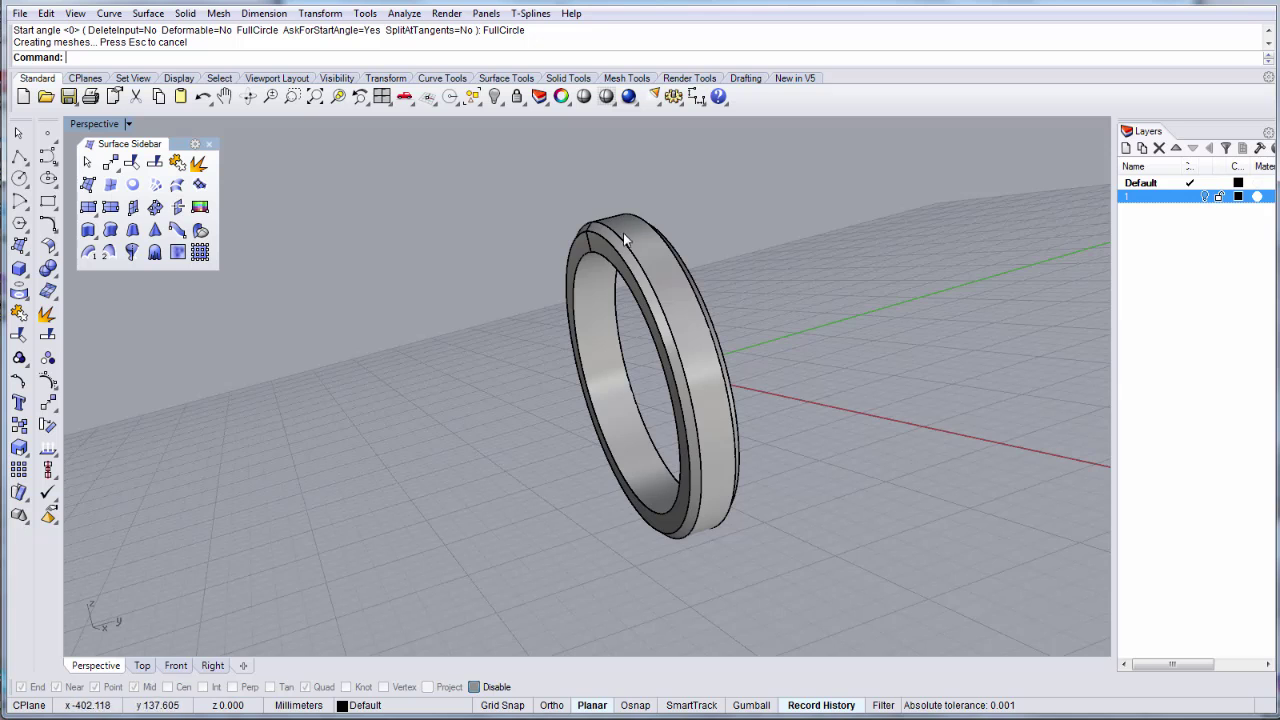
{"action": "scroll", "coordinate": [640, 248], "scroll_direction": "up", "scroll_amount": 2}
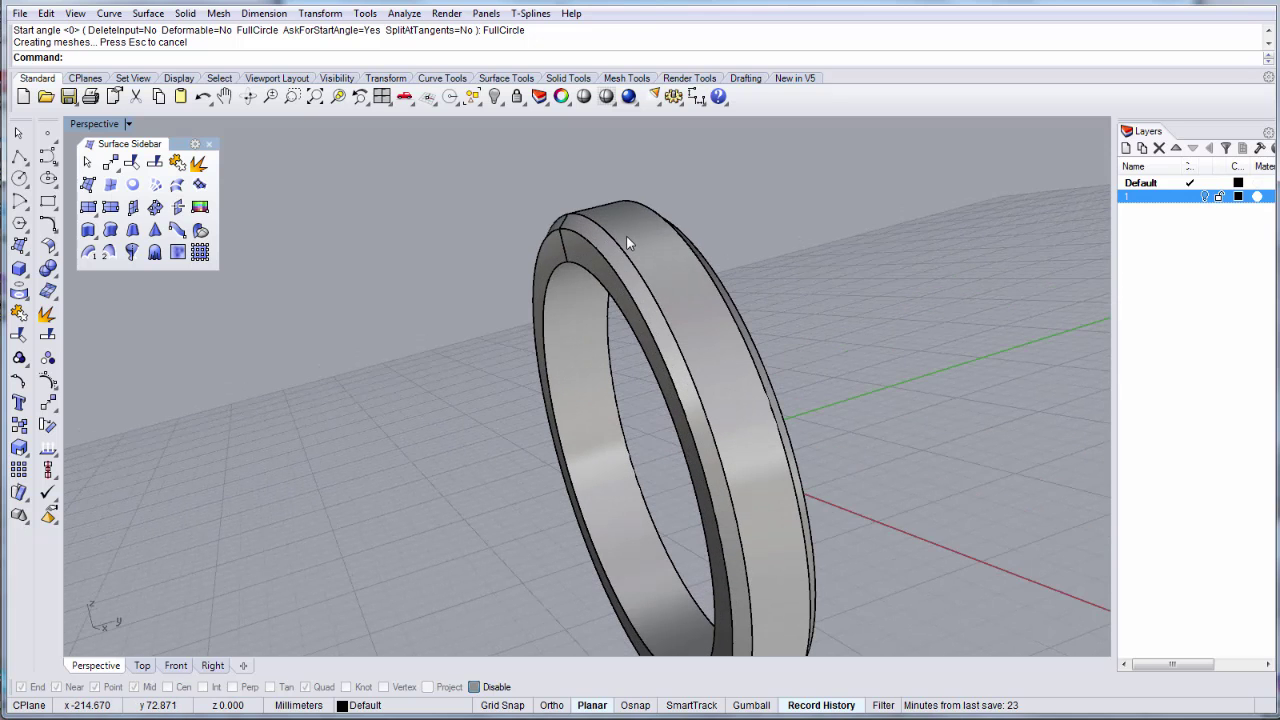
{"action": "scroll", "coordinate": [628, 243], "scroll_direction": "down", "scroll_amount": 1}
{"action": "scroll", "coordinate": [665, 230], "scroll_direction": "down", "scroll_amount": 2}
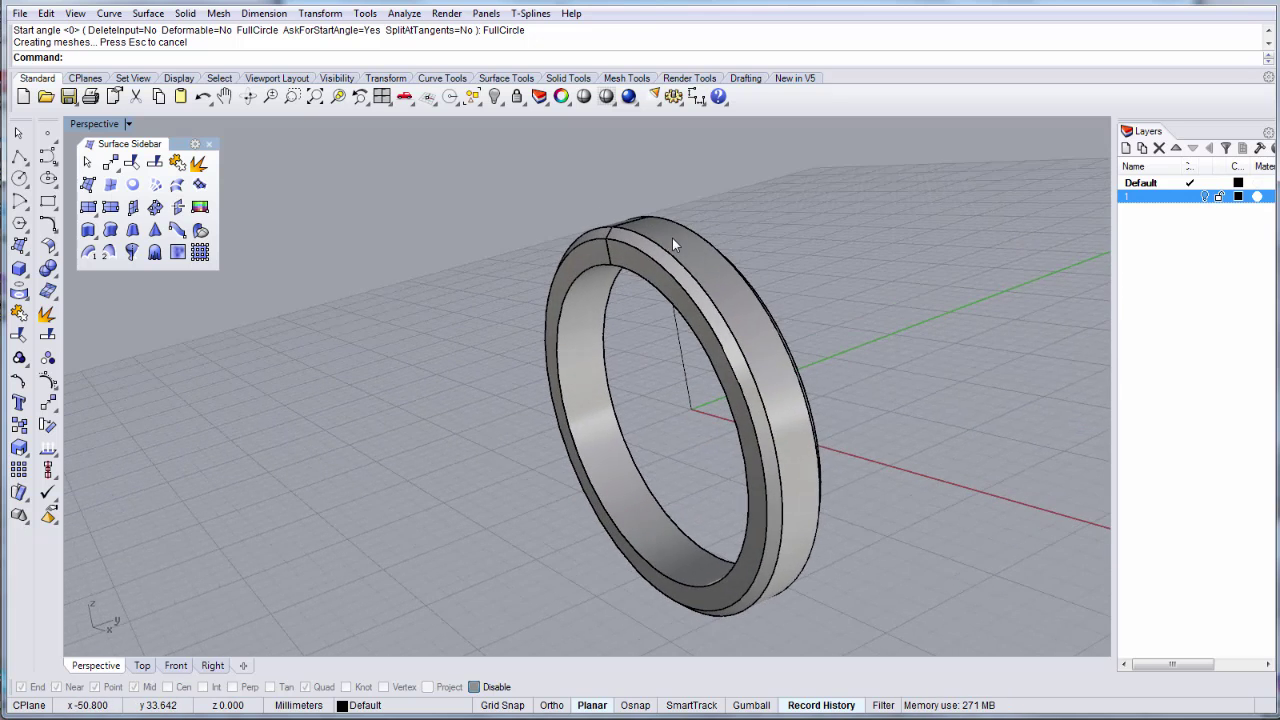
Undo the revolve and the profile's corner chamfers to restore the plain rectangle.
{"action": "key", "text": "ctrl+z"}
{"action": "key", "text": "ctrl+z"}
{"action": "left_click", "coordinate": [636, 258]}
{"action": "left_click", "coordinate": [669, 300]}
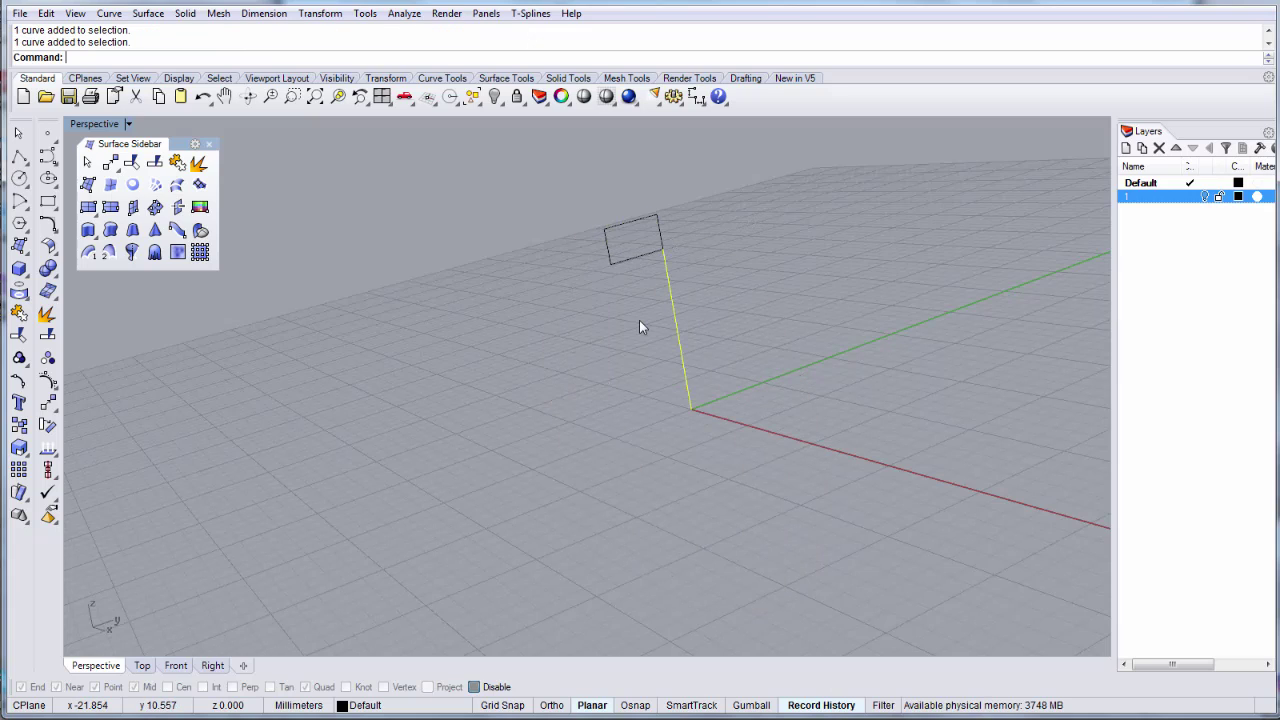
Revolve the plain rectangle a full circle about a horizontal axis from the origin along the Right view's baseline.
{"action": "left_click", "coordinate": [622, 254]}
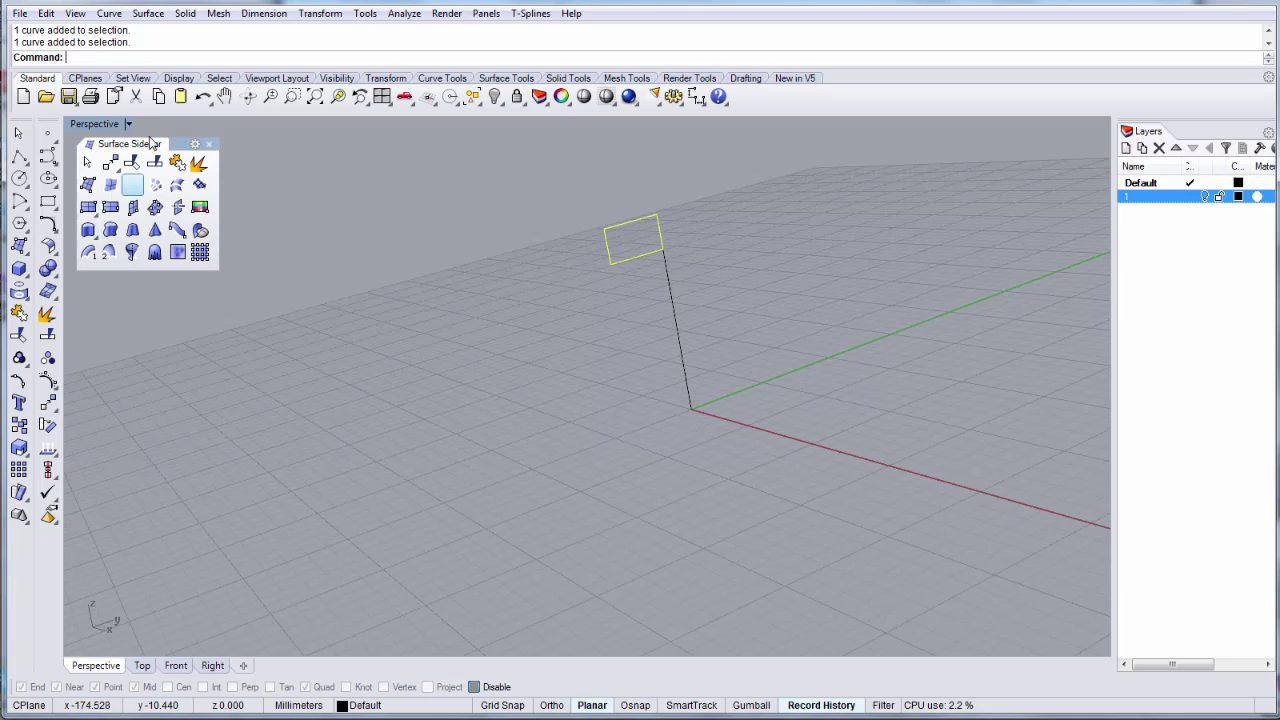
{"action": "key", "text": "ctrl+m"}
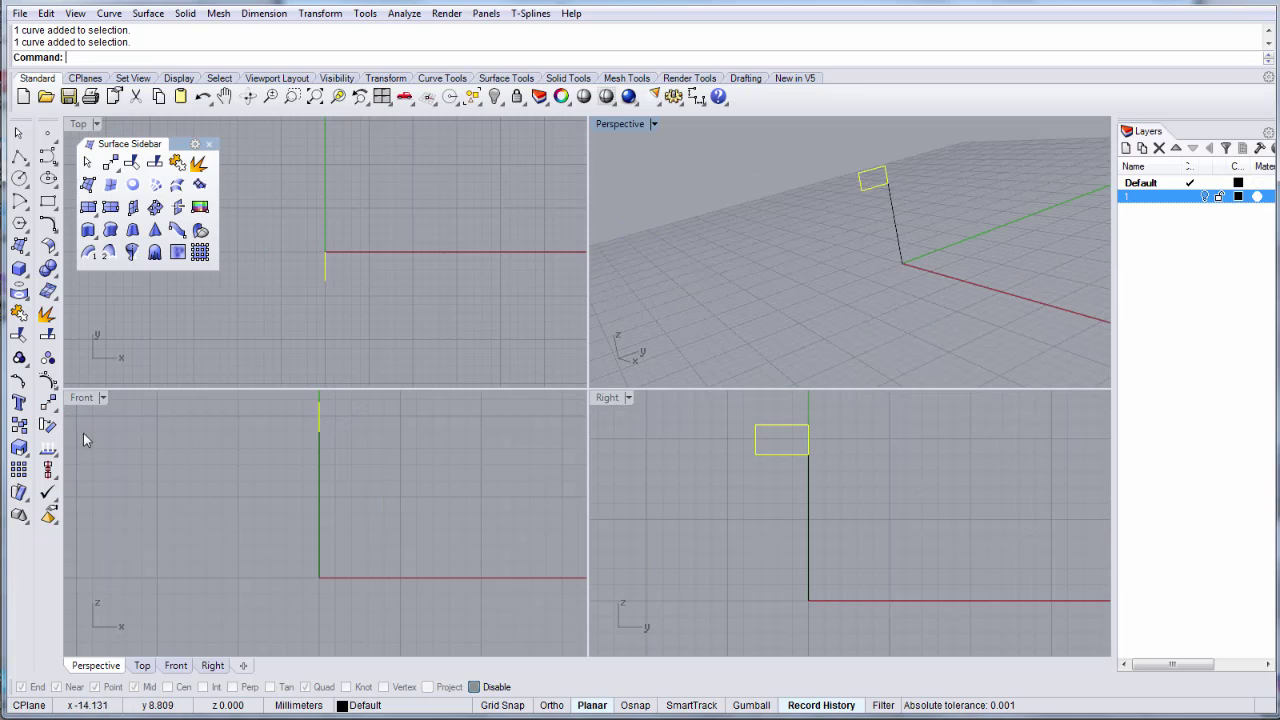
{"action": "left_click", "coordinate": [48, 402]}
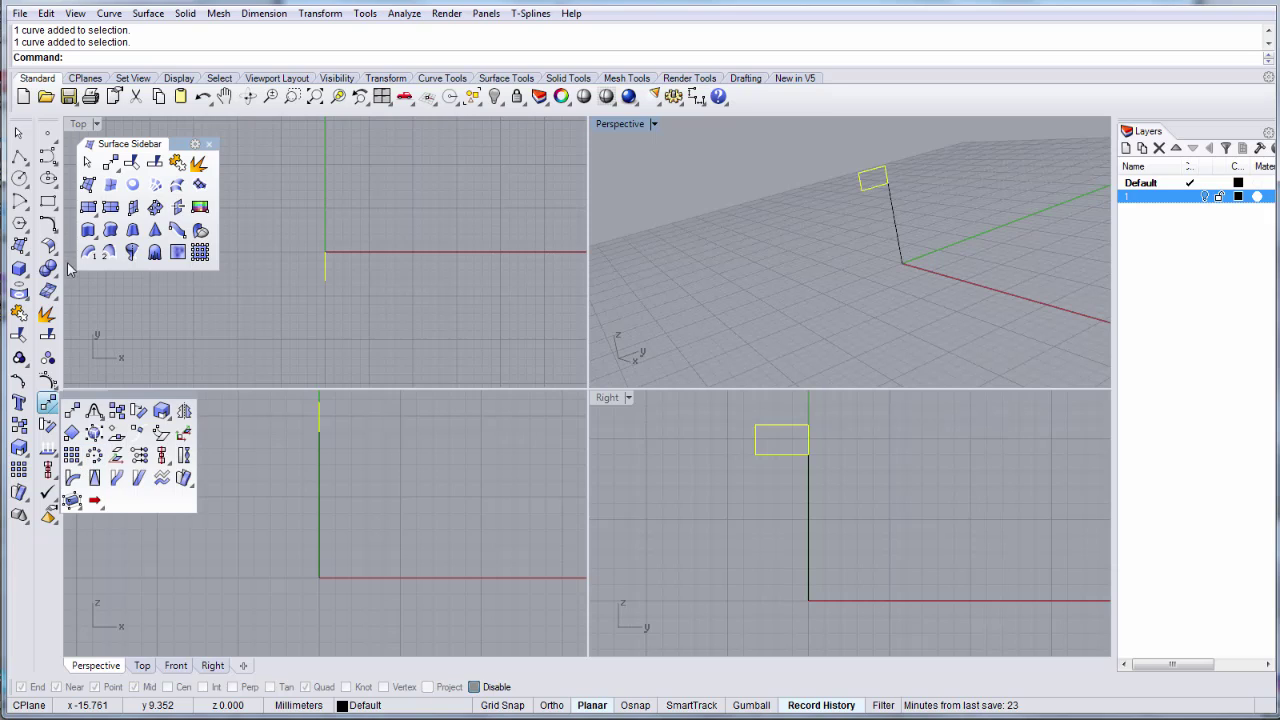
{"action": "left_click", "coordinate": [132, 252]}
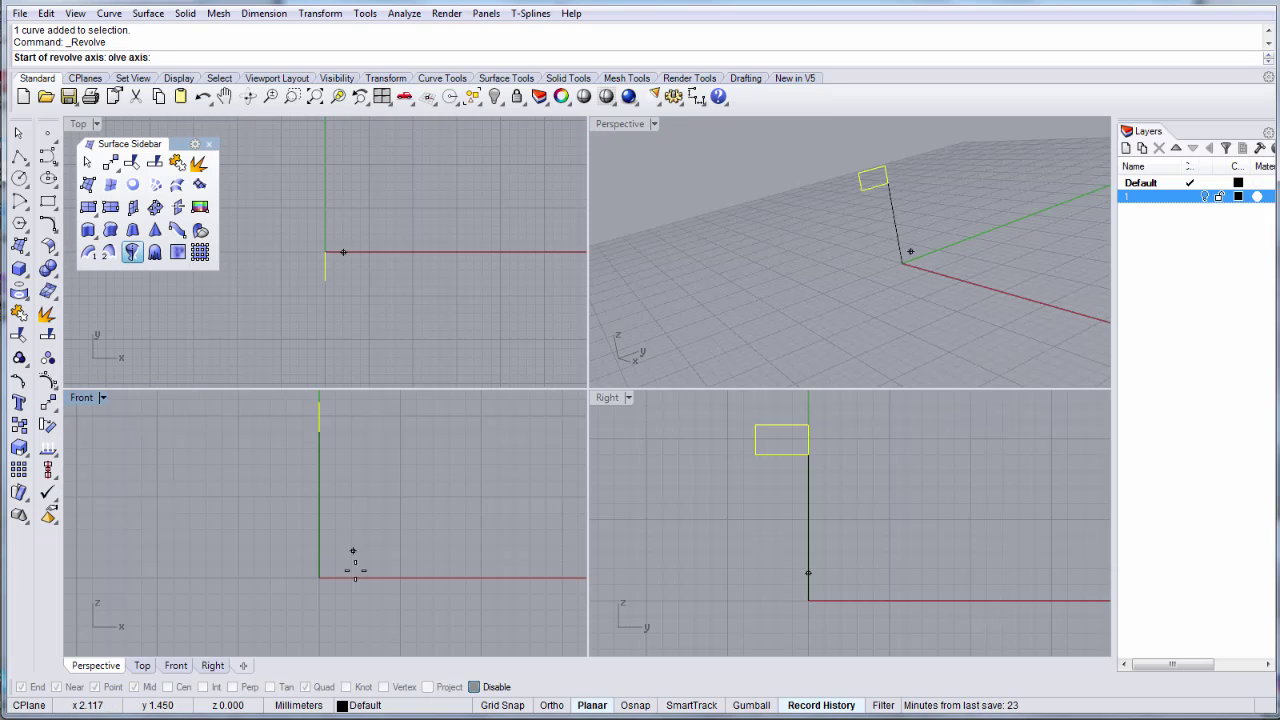
{"action": "left_click", "coordinate": [319, 576]}
{"action": "key", "text": "F8"}
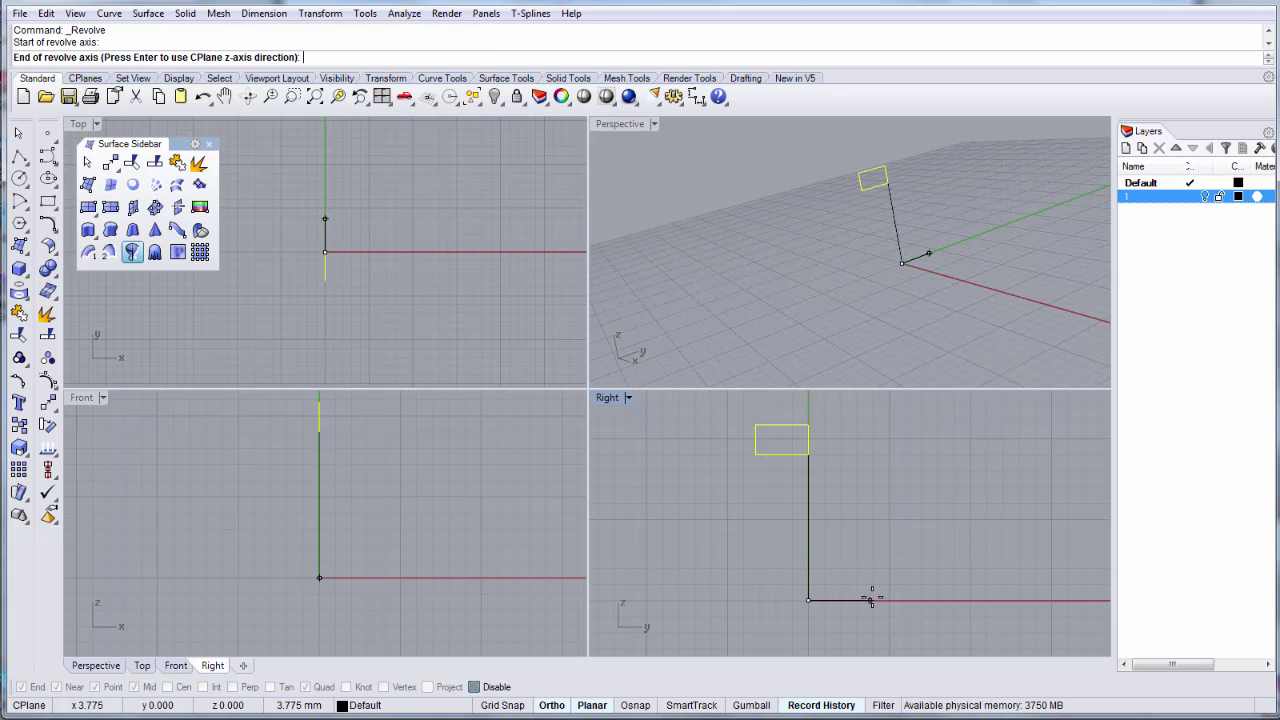
{"action": "key", "text": "F8"}
{"action": "scroll", "coordinate": [866, 578], "scroll_direction": "up", "scroll_amount": 2}
{"action": "key", "text": "F8"}
{"action": "key", "text": "F8"}
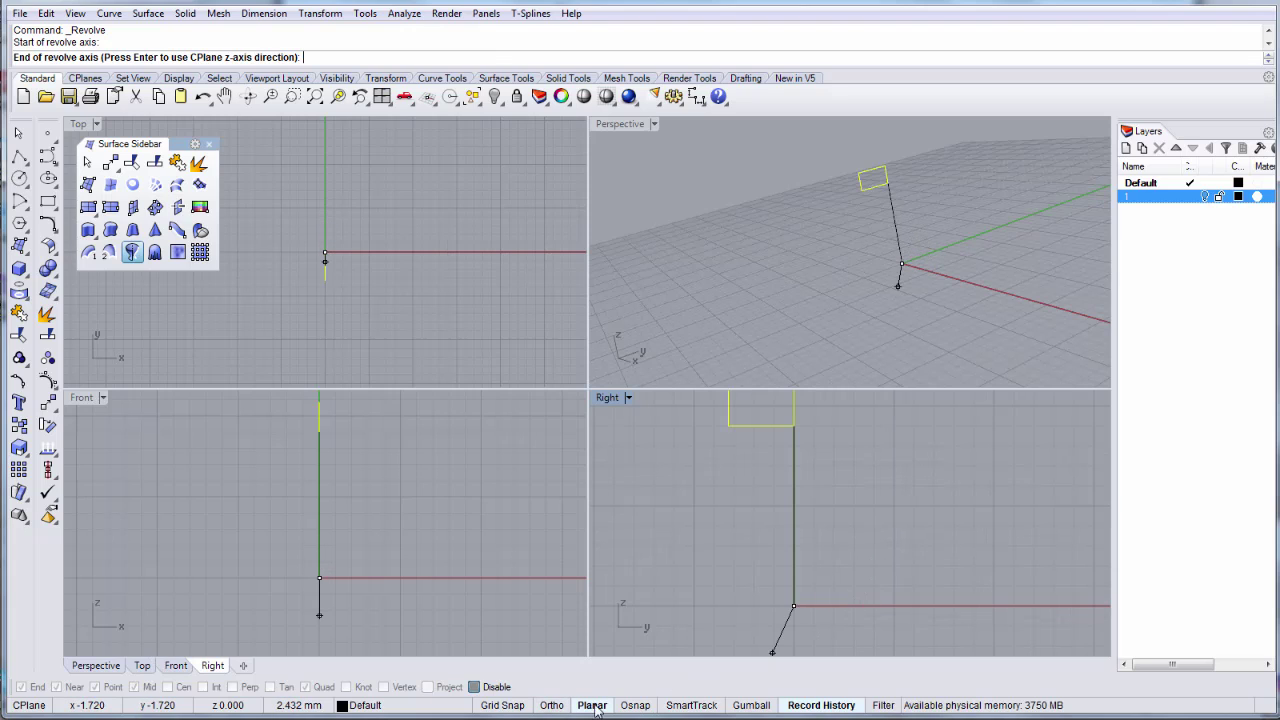
{"action": "left_click", "coordinate": [559, 709]}
{"action": "left_click", "coordinate": [558, 710]}
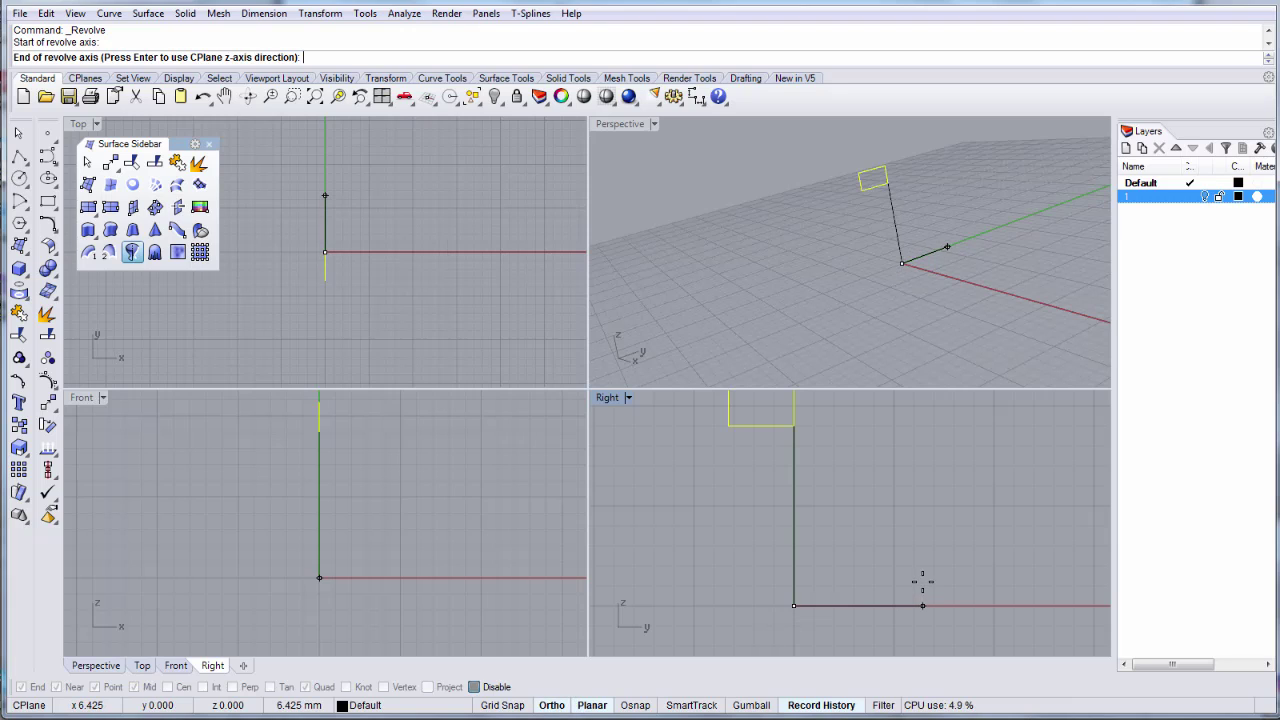
{"action": "left_click", "coordinate": [873, 579]}
{"action": "scroll", "coordinate": [808, 449], "scroll_direction": "down", "scroll_amount": 2}
{"action": "key", "text": "F8"}
{"action": "key", "text": "Return"}
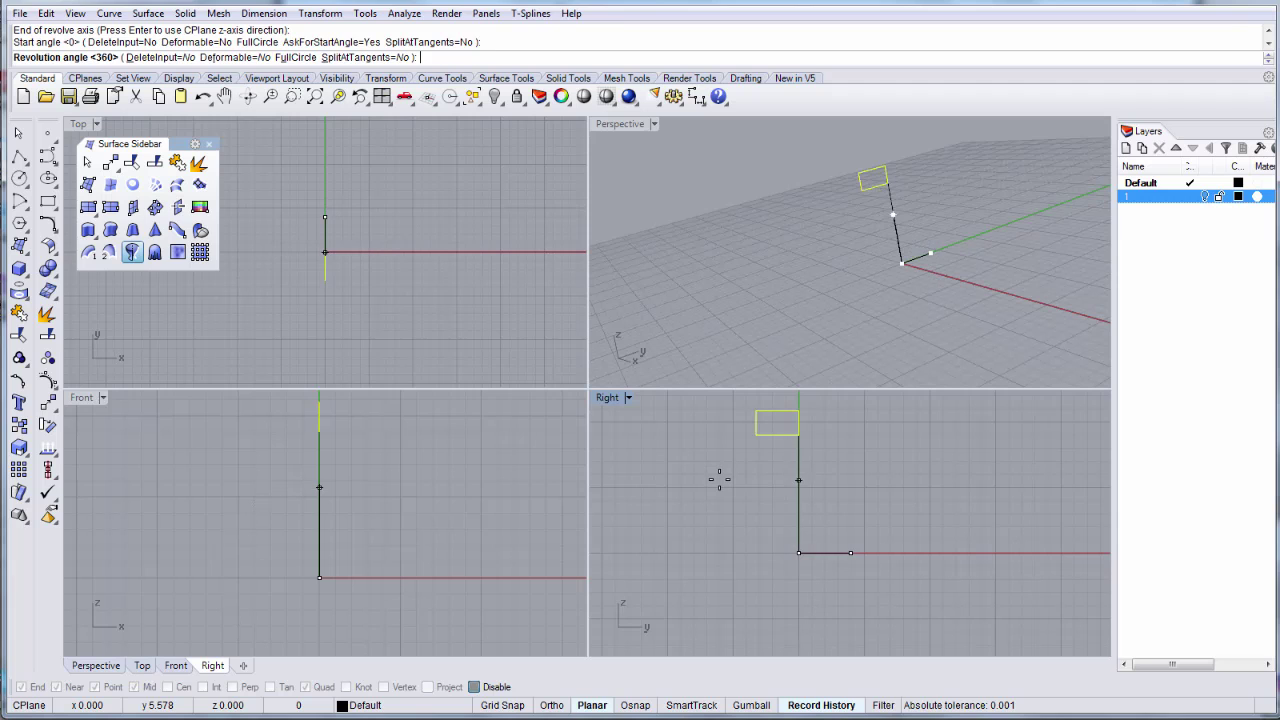
{"action": "left_click", "coordinate": [296, 57]}
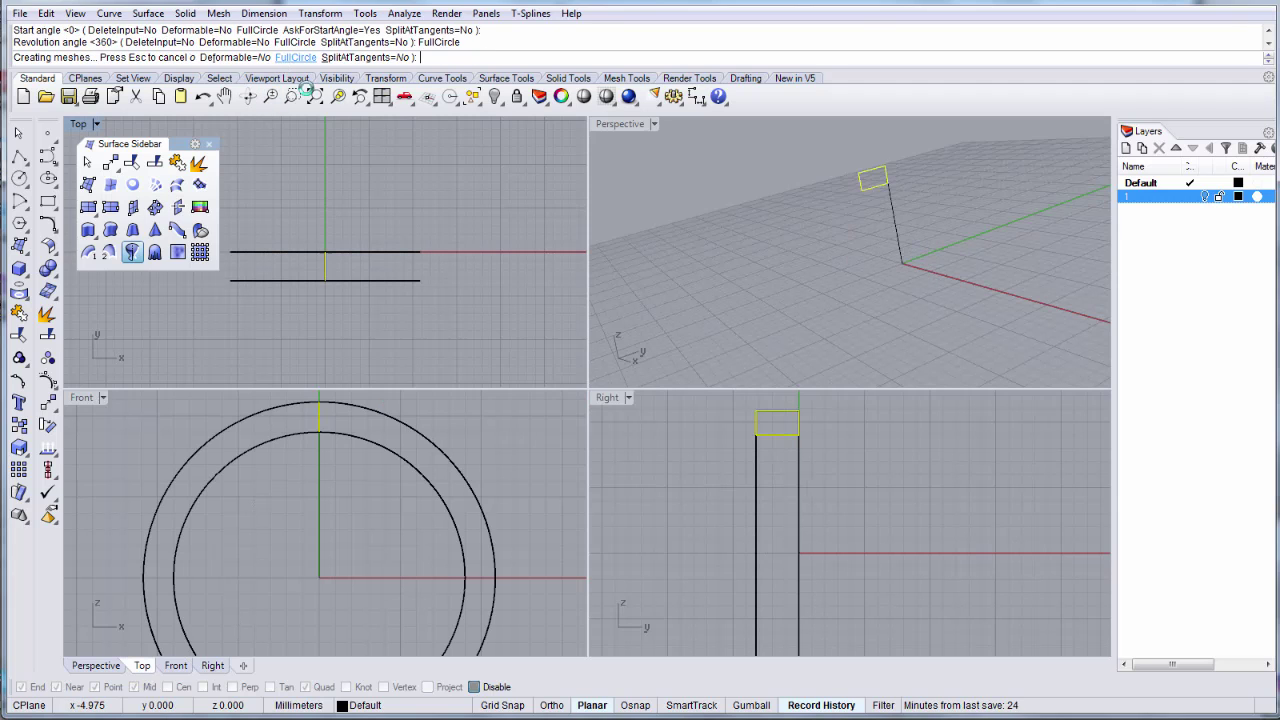
Chamfer the near outer edge of the solid ring band with a distance of 0.5.
{"action": "double_click", "coordinate": [620, 124]}
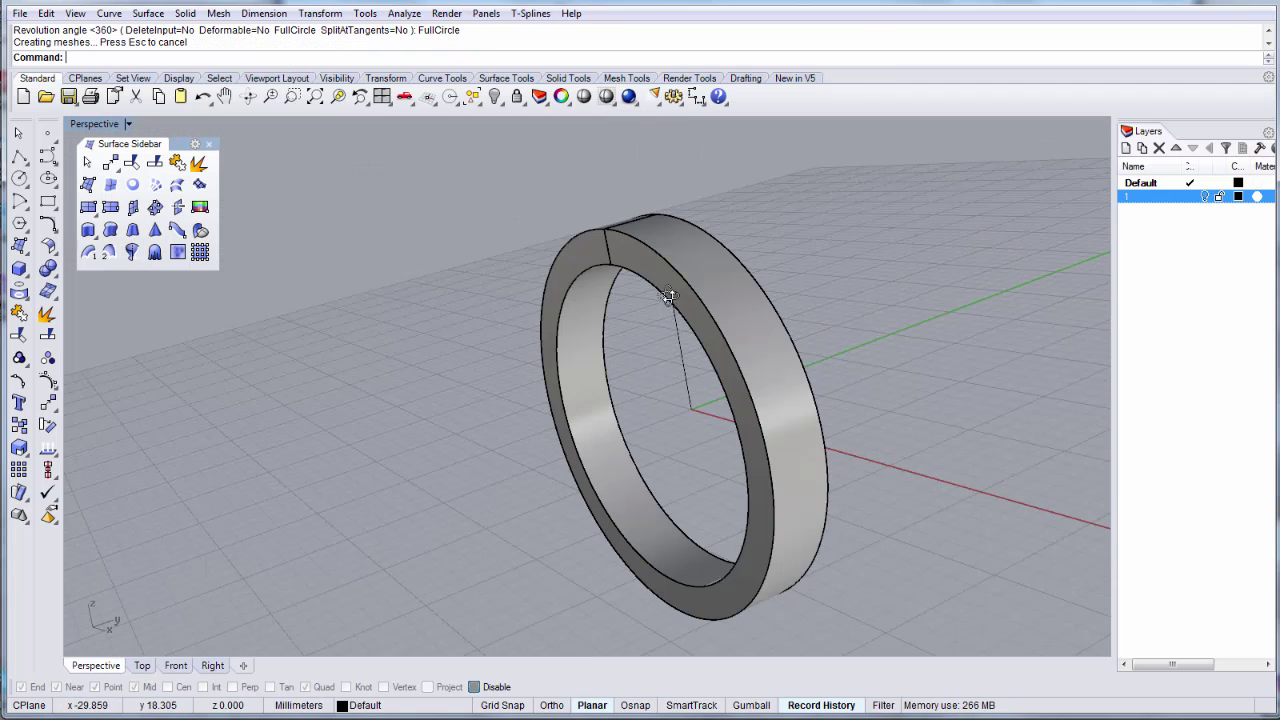
{"action": "scroll", "coordinate": [629, 279], "scroll_direction": "up", "scroll_amount": 5}
{"action": "scroll", "coordinate": [628, 279], "scroll_direction": "down", "scroll_amount": 3}
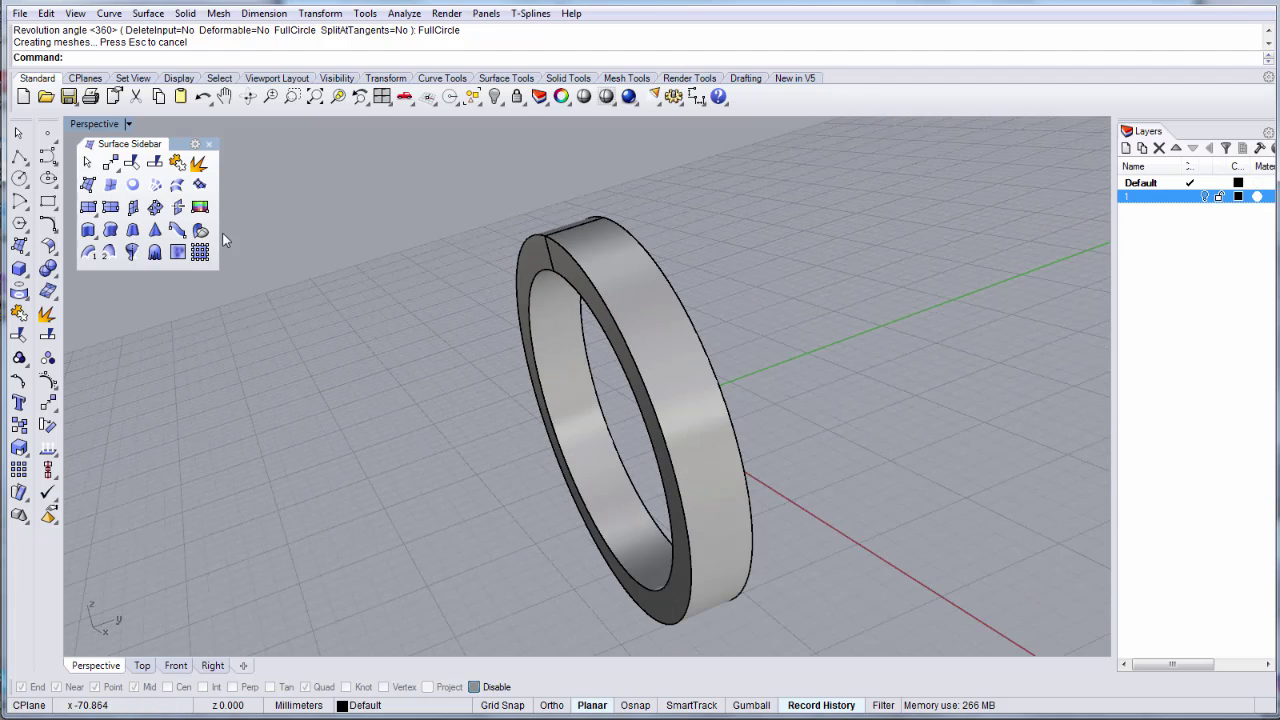
{"action": "left_click", "coordinate": [47, 270]}
{"action": "left_click_drag", "start_coordinate": [130, 263], "coordinate": [304, 175]}
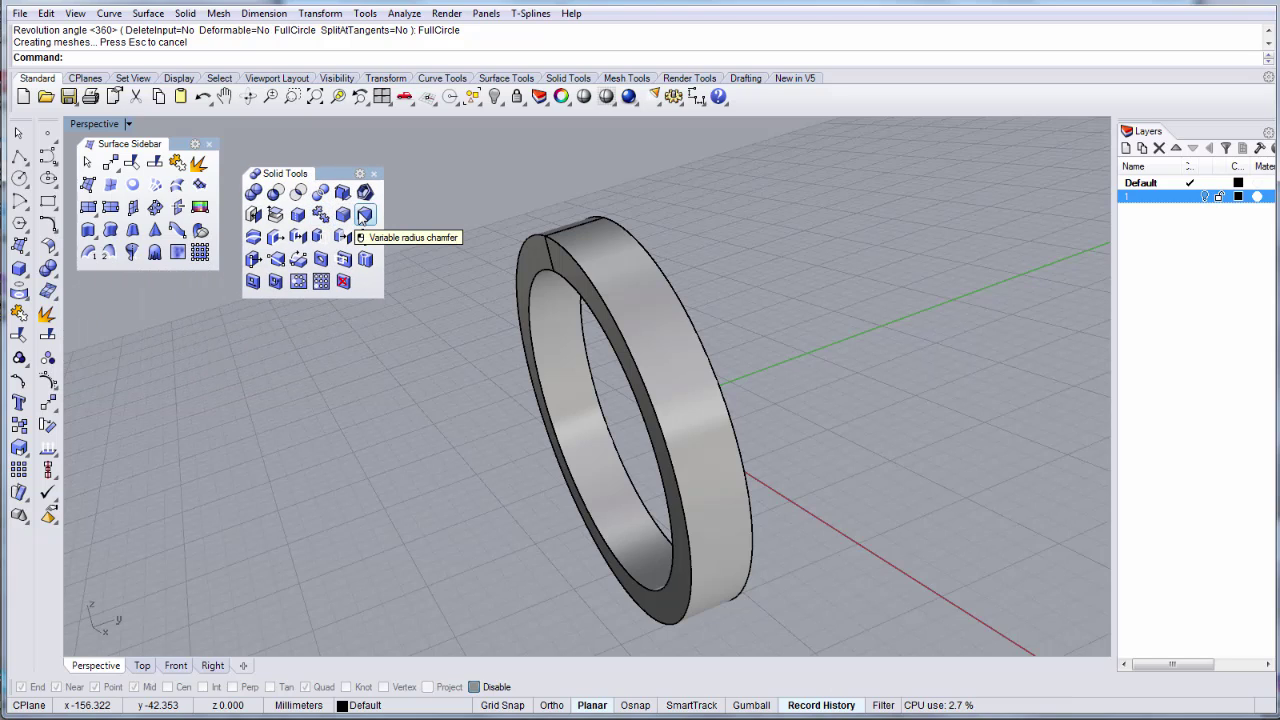
{"action": "left_click", "coordinate": [362, 216]}
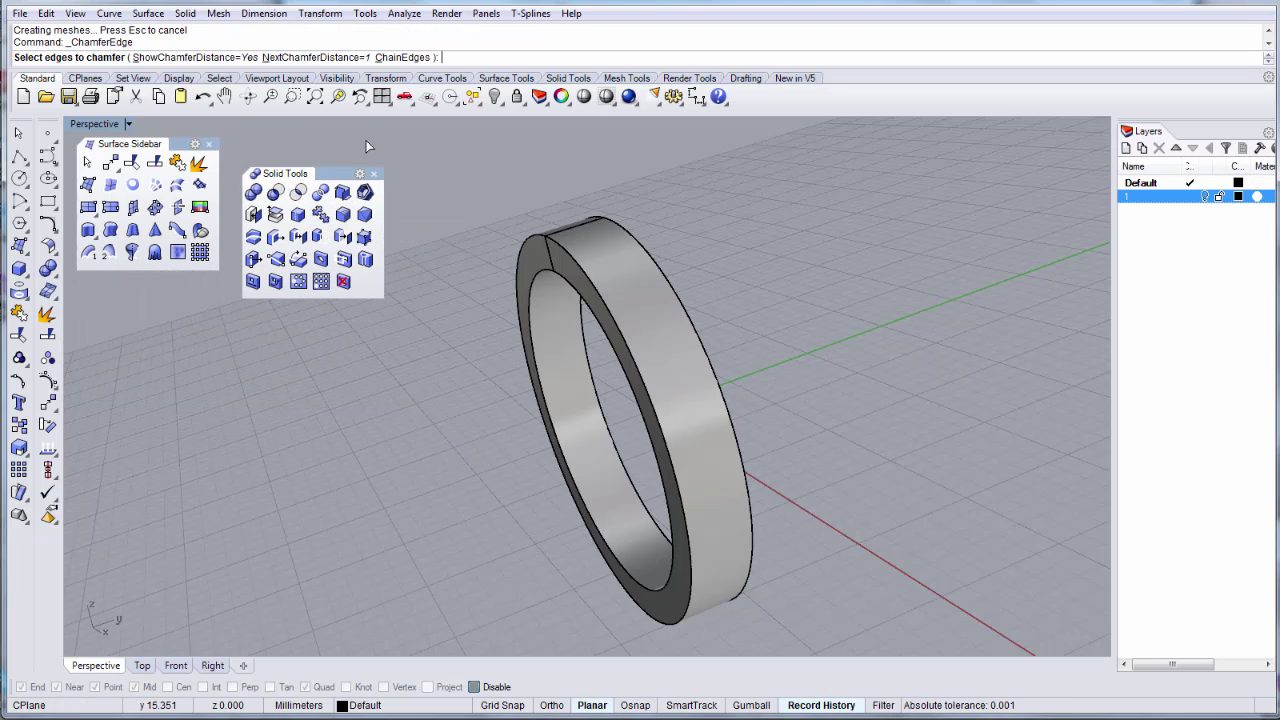
{"action": "left_click", "coordinate": [347, 58]}
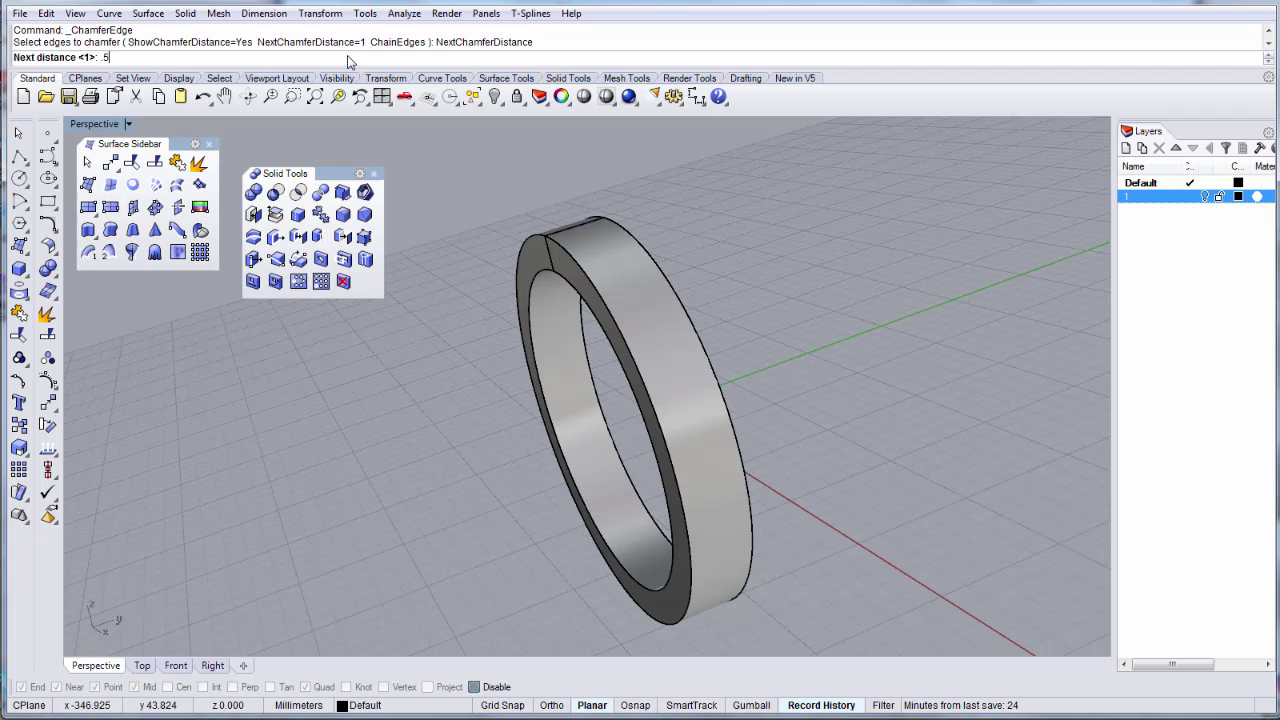
{"action": "type", "text": ".5"}
{"action": "key", "text": "Return"}
{"action": "scroll", "coordinate": [548, 245], "scroll_direction": "up", "scroll_amount": 2}
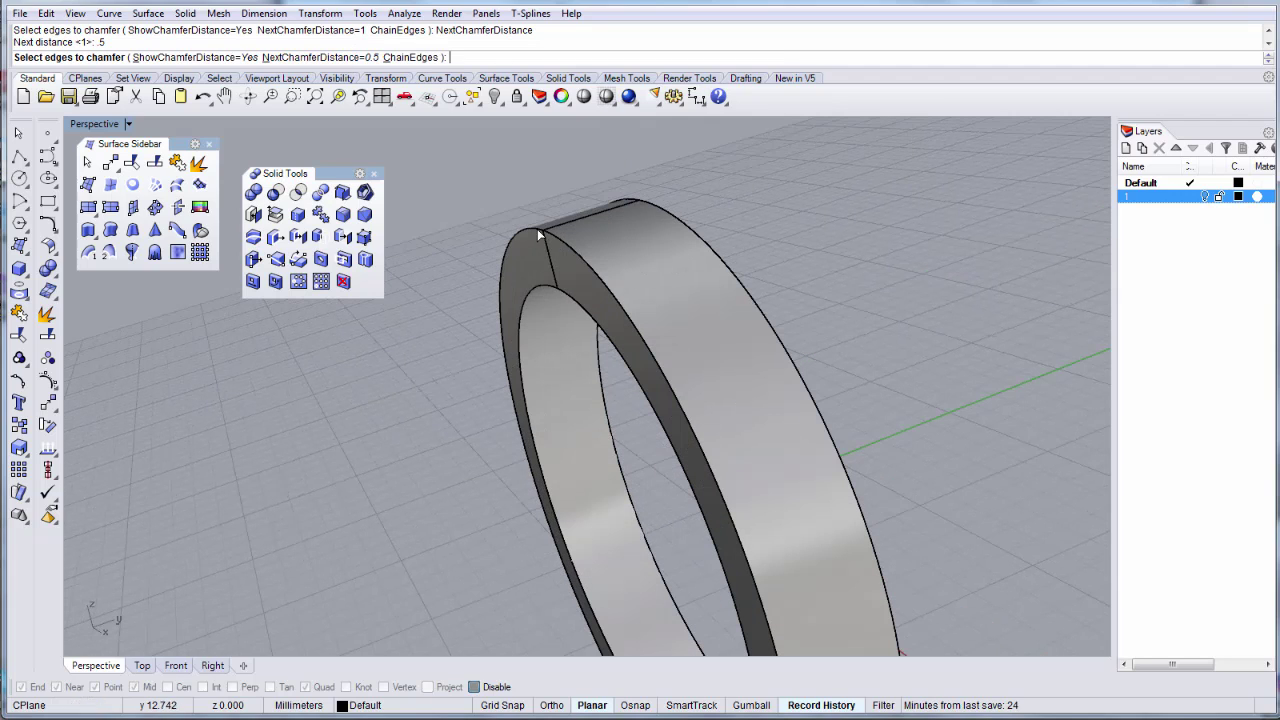
{"action": "left_click", "coordinate": [532, 234]}
{"action": "key", "text": "Return"}
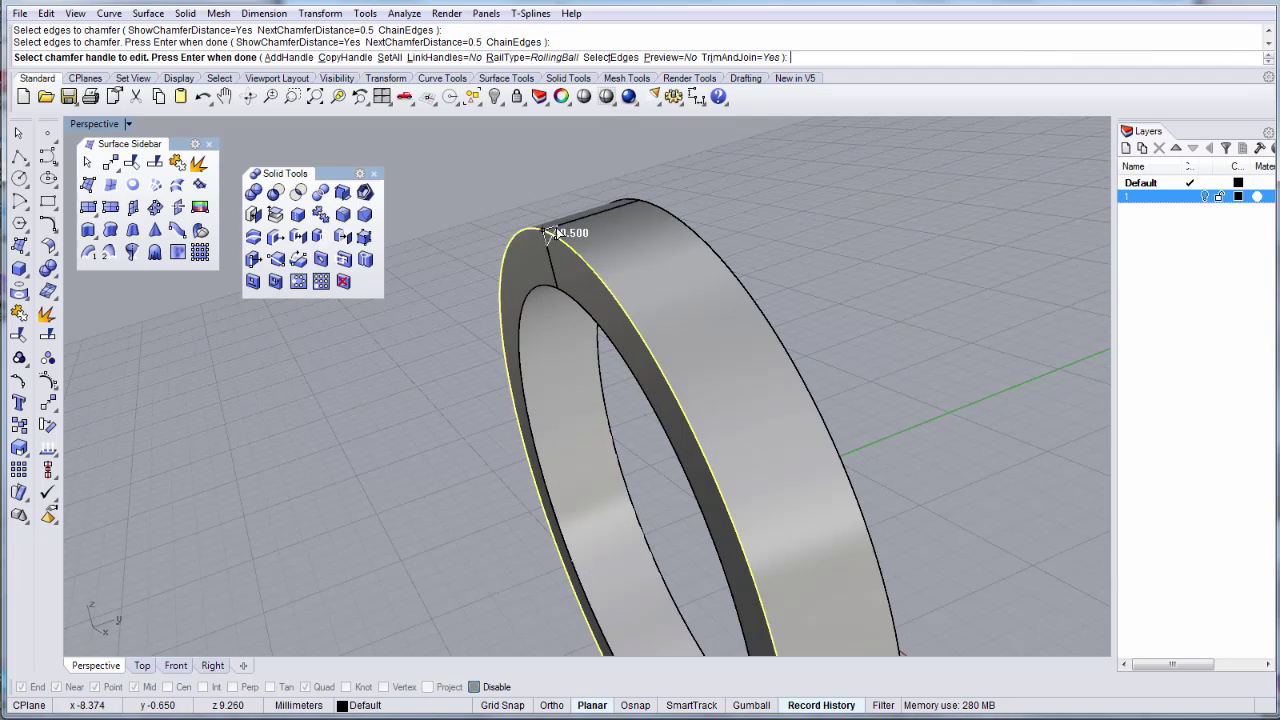
{"action": "key", "text": "Return"}
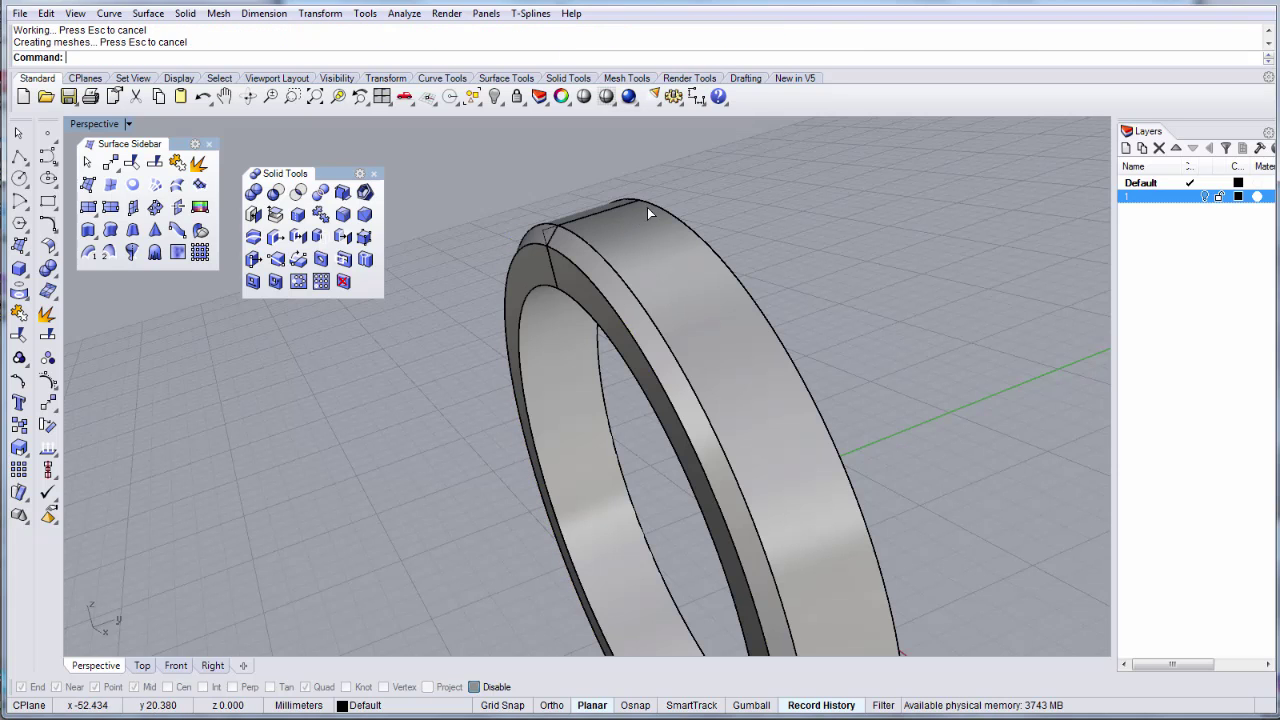
Chamfer the far outer edge of the ring band with the same 0.5 distance.
{"action": "key", "text": "Return"}
{"action": "left_click", "coordinate": [648, 207]}
{"action": "key", "text": "Return"}
{"action": "key", "text": "Return"}
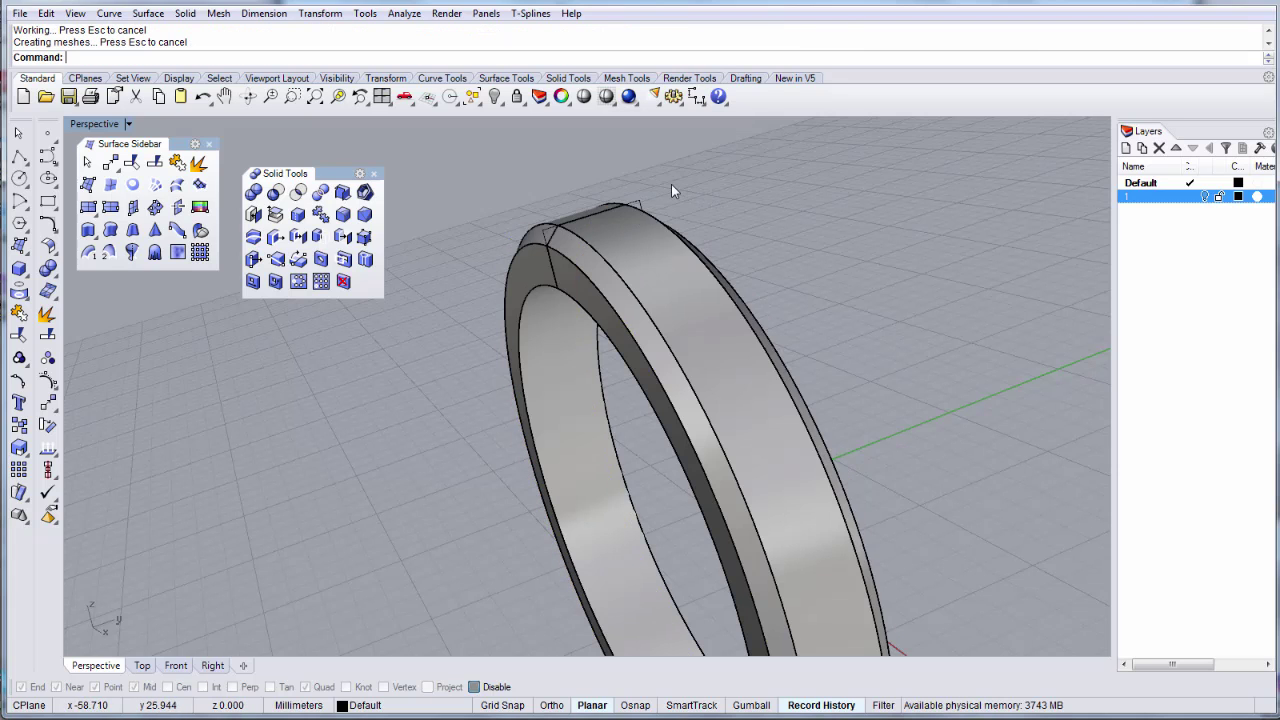
Undo both edge chamfers and delete the revolved solid ring band.
{"action": "scroll", "coordinate": [671, 186], "scroll_direction": "down", "scroll_amount": 4}
{"action": "right_click_drag", "start_coordinate": [741, 221], "coordinate": [578, 177]}
{"action": "scroll", "coordinate": [621, 243], "scroll_direction": "up", "scroll_amount": 5}
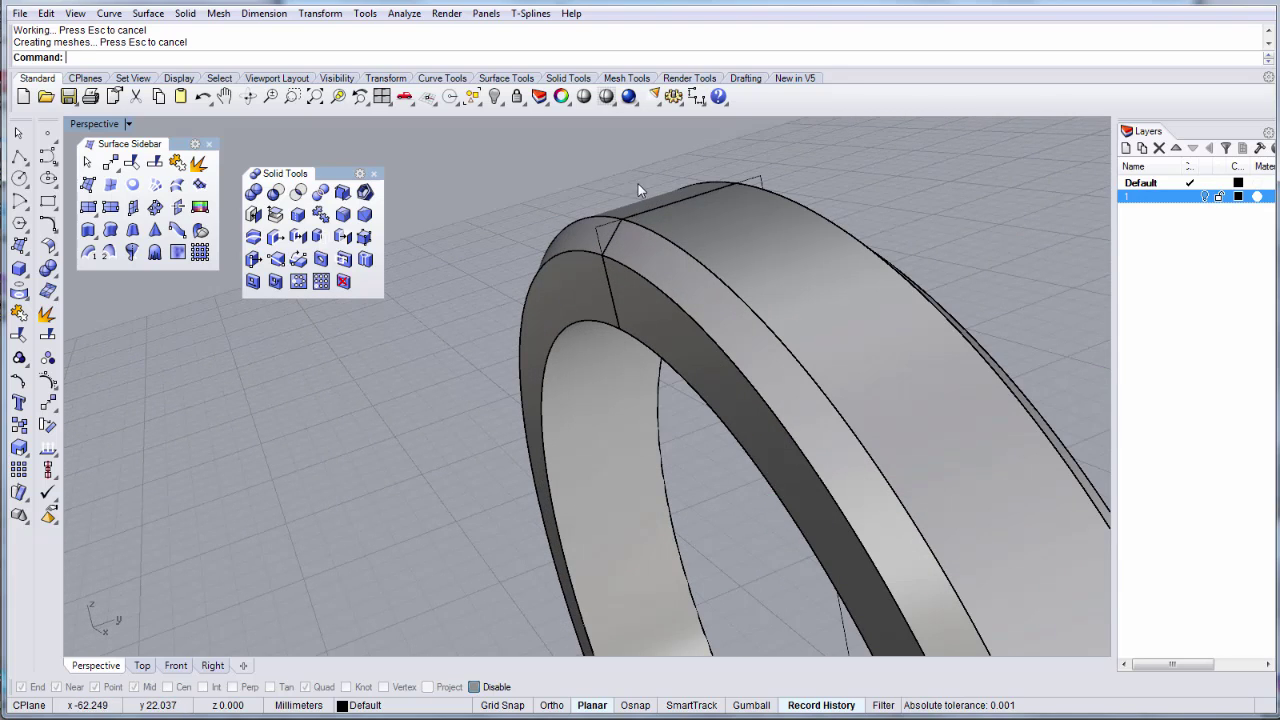
{"action": "scroll", "coordinate": [535, 262], "scroll_direction": "down", "scroll_amount": 5}
{"action": "right_click_drag", "start_coordinate": [655, 272], "coordinate": [609, 214]}
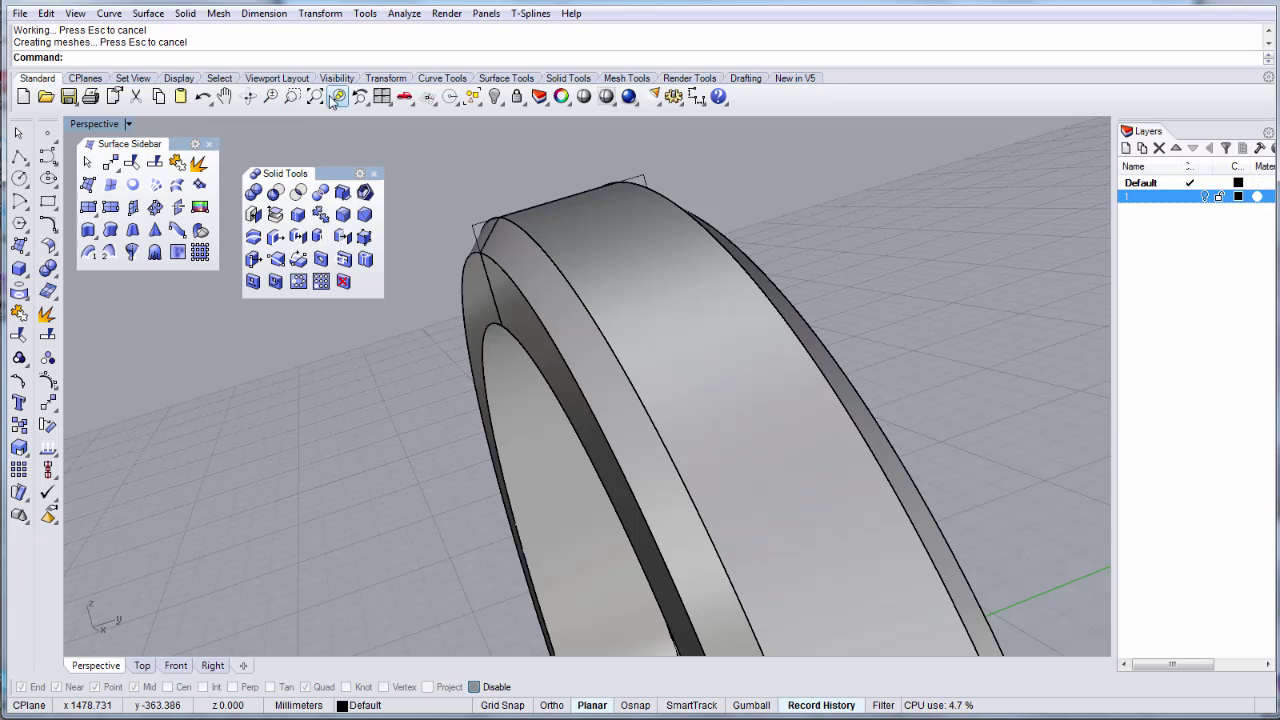
{"action": "left_click", "coordinate": [203, 97]}
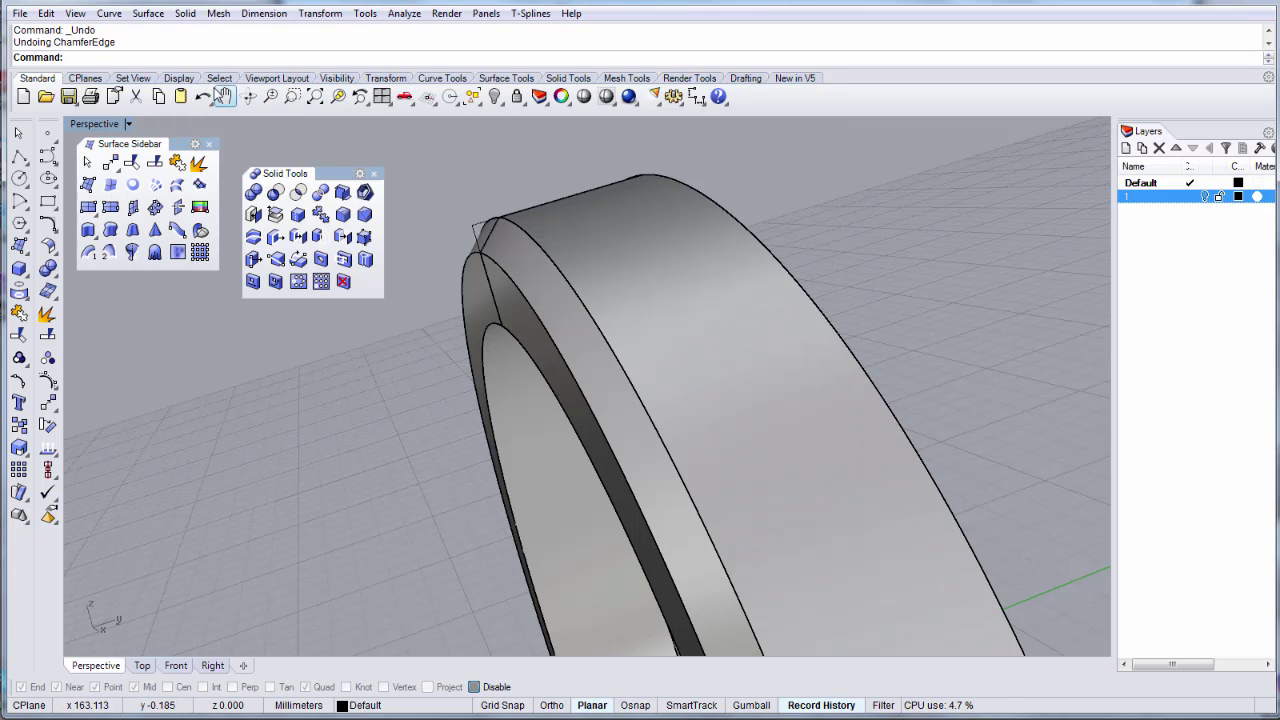
{"action": "scroll", "coordinate": [514, 243], "scroll_direction": "down", "scroll_amount": 6}
{"action": "right_click_drag", "start_coordinate": [545, 274], "coordinate": [623, 266]}
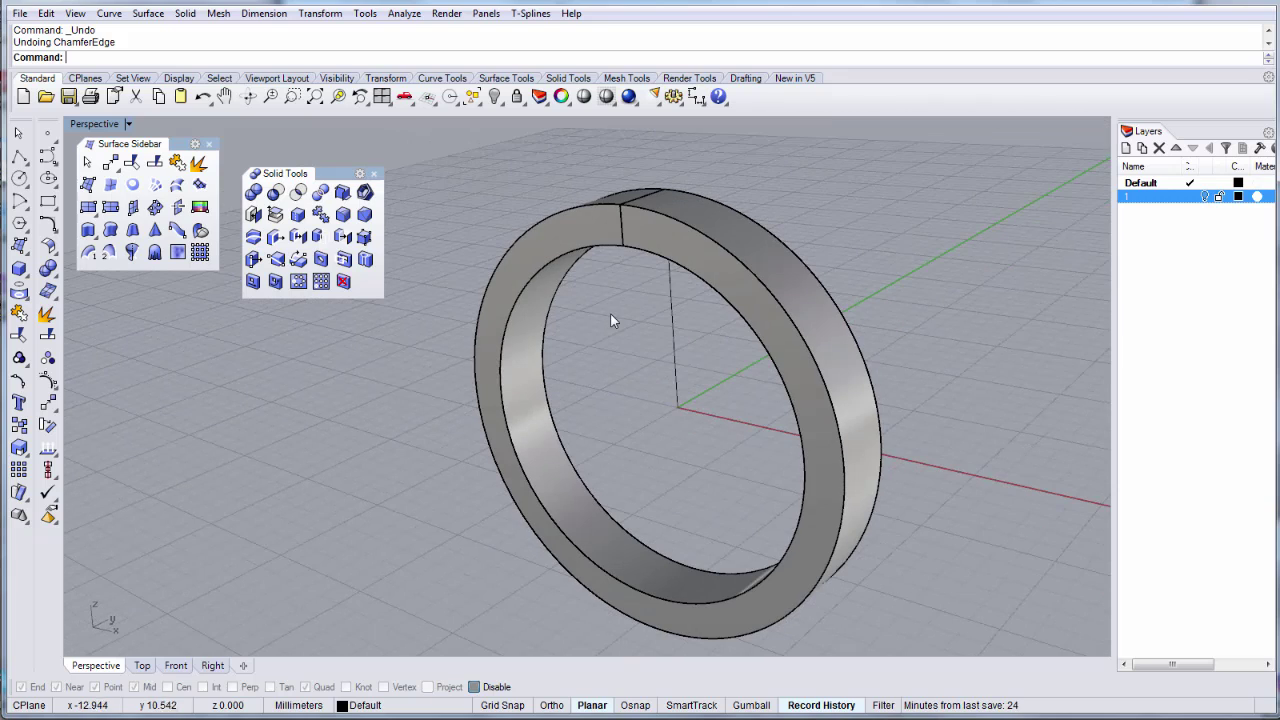
{"action": "left_click", "coordinate": [578, 240]}
{"action": "key", "text": "Delete"}
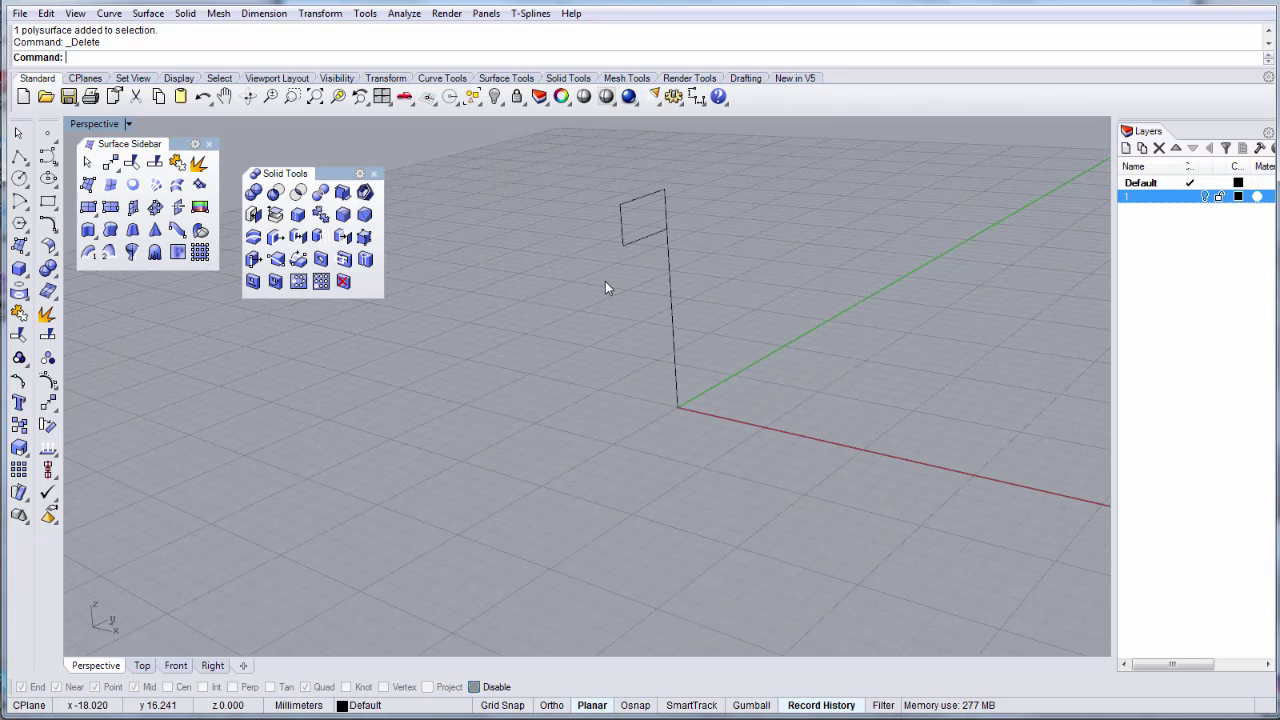
Explode the rectangle and delete three of its sides, keeping only the lower edge at the vertical line's upper end.
{"action": "left_click", "coordinate": [618, 238]}
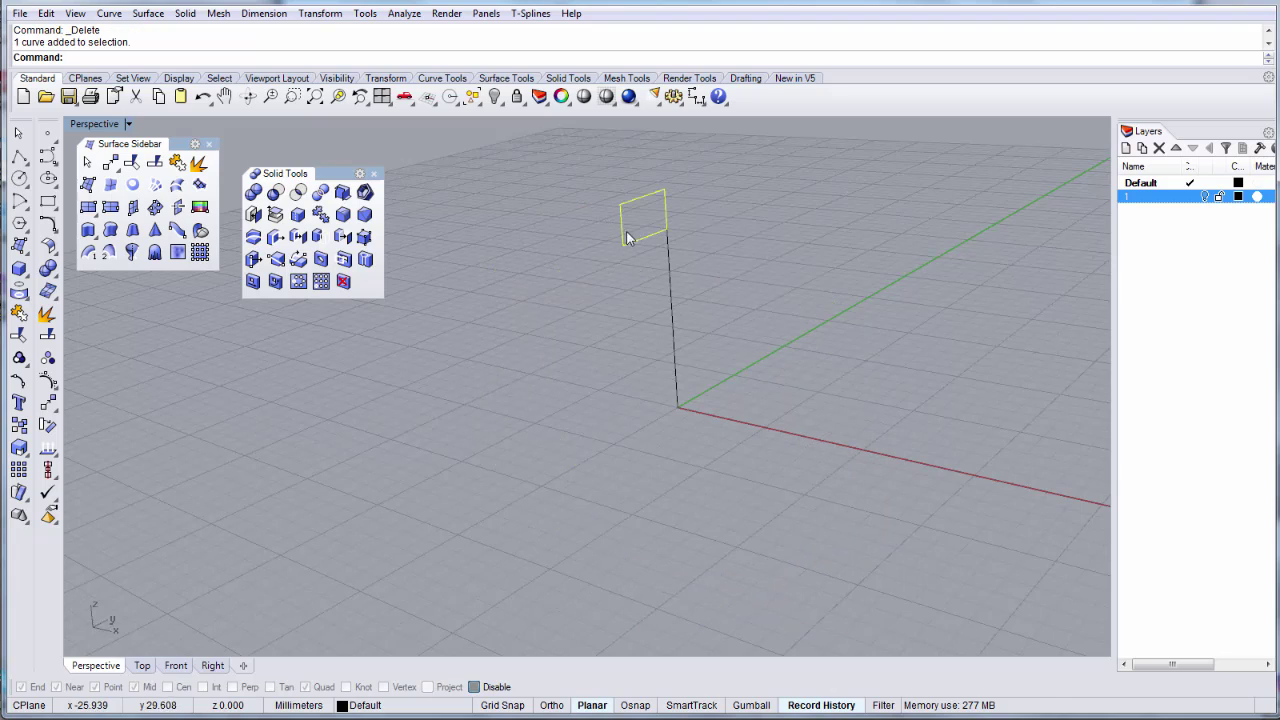
{"action": "left_click", "coordinate": [47, 313]}
{"action": "left_click_drag", "start_coordinate": [688, 240], "coordinate": [692, 236]}
{"action": "key", "text": "Delete"}
{"action": "right_click_drag", "start_coordinate": [697, 199], "coordinate": [622, 247]}
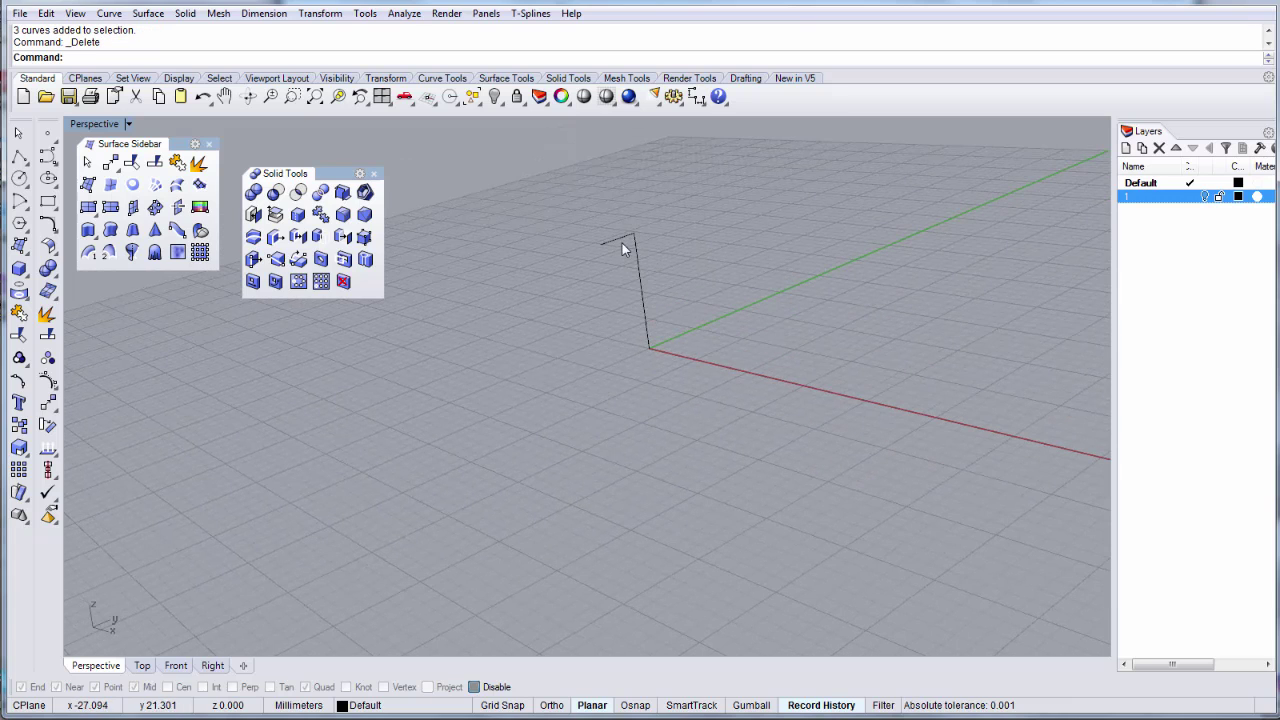
Revolve the remaining line a full circle about an axis from the origin along the green Y axis direction.
{"action": "left_click", "coordinate": [620, 240]}
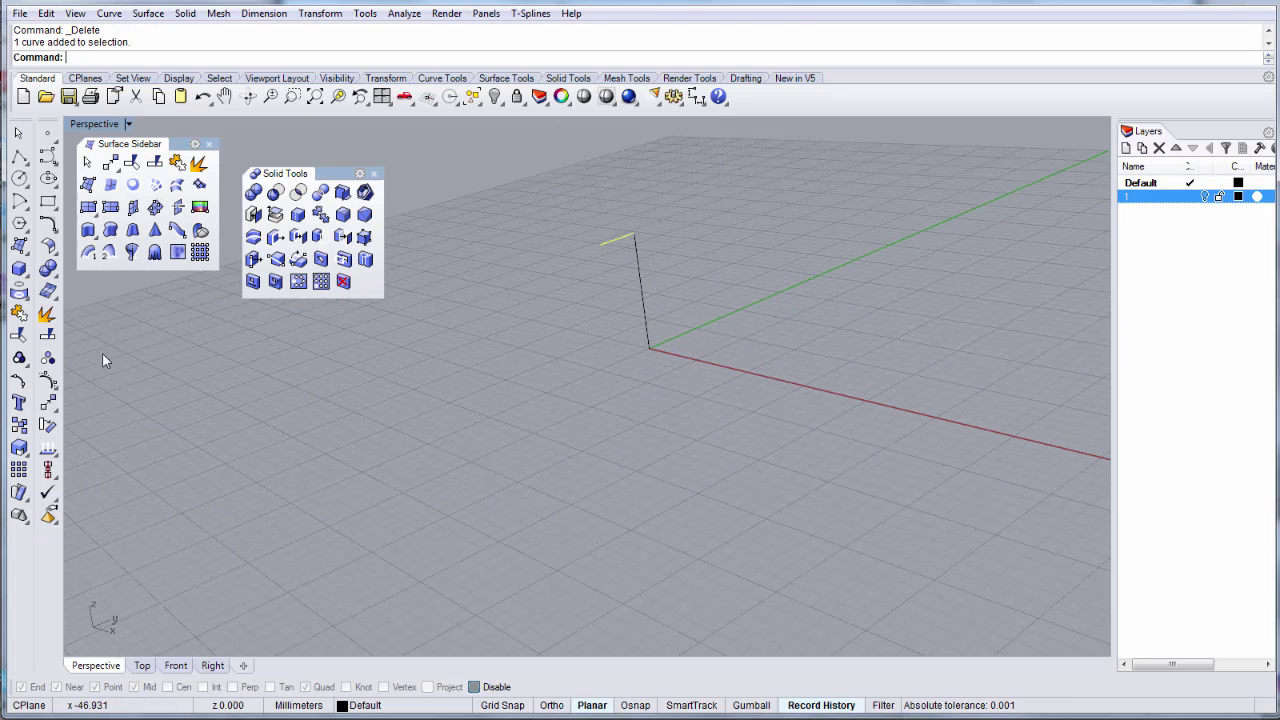
{"action": "left_click", "coordinate": [132, 252]}
{"action": "key", "text": "alt"}
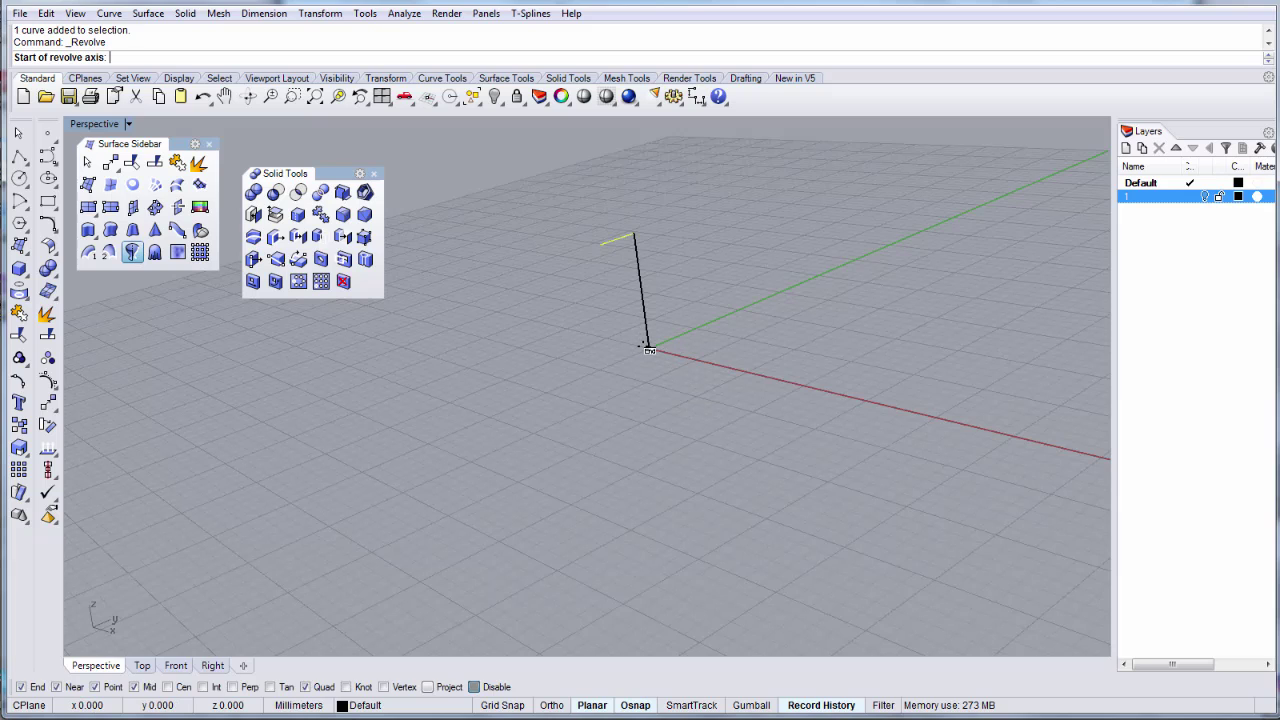
{"action": "left_click", "coordinate": [649, 349]}
{"action": "left_click", "coordinate": [585, 376]}
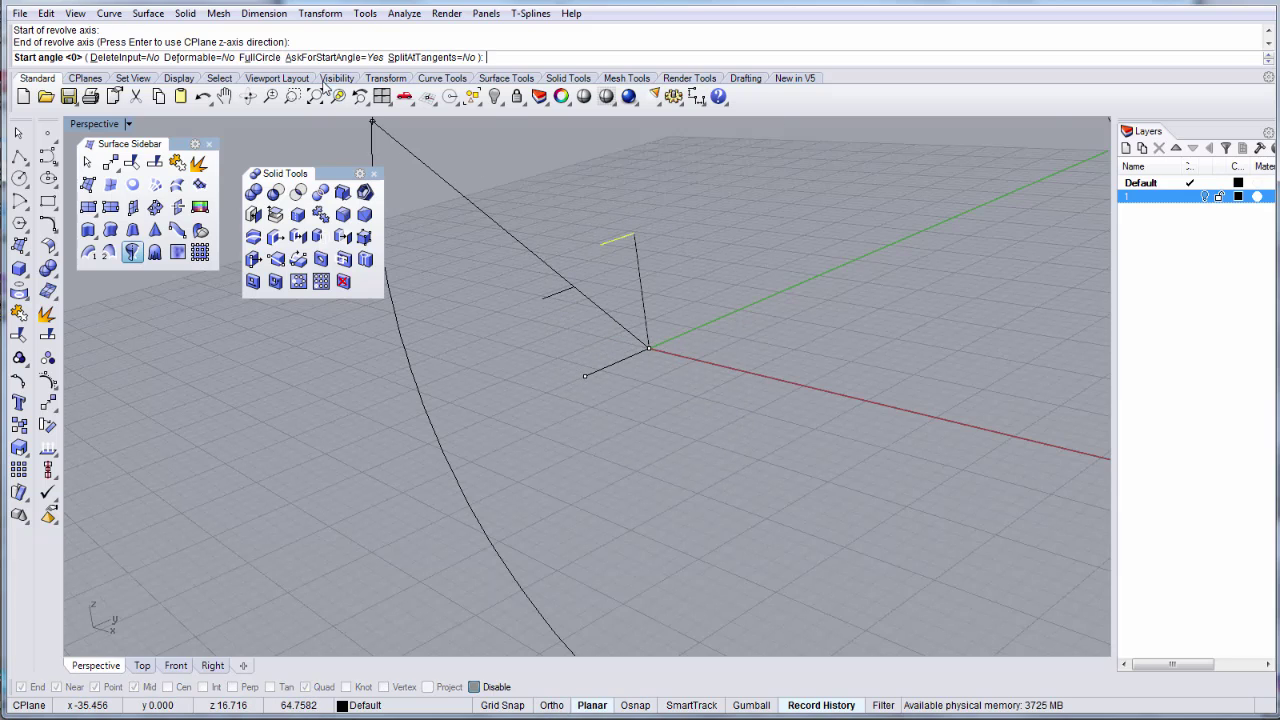
{"action": "left_click", "coordinate": [260, 57]}
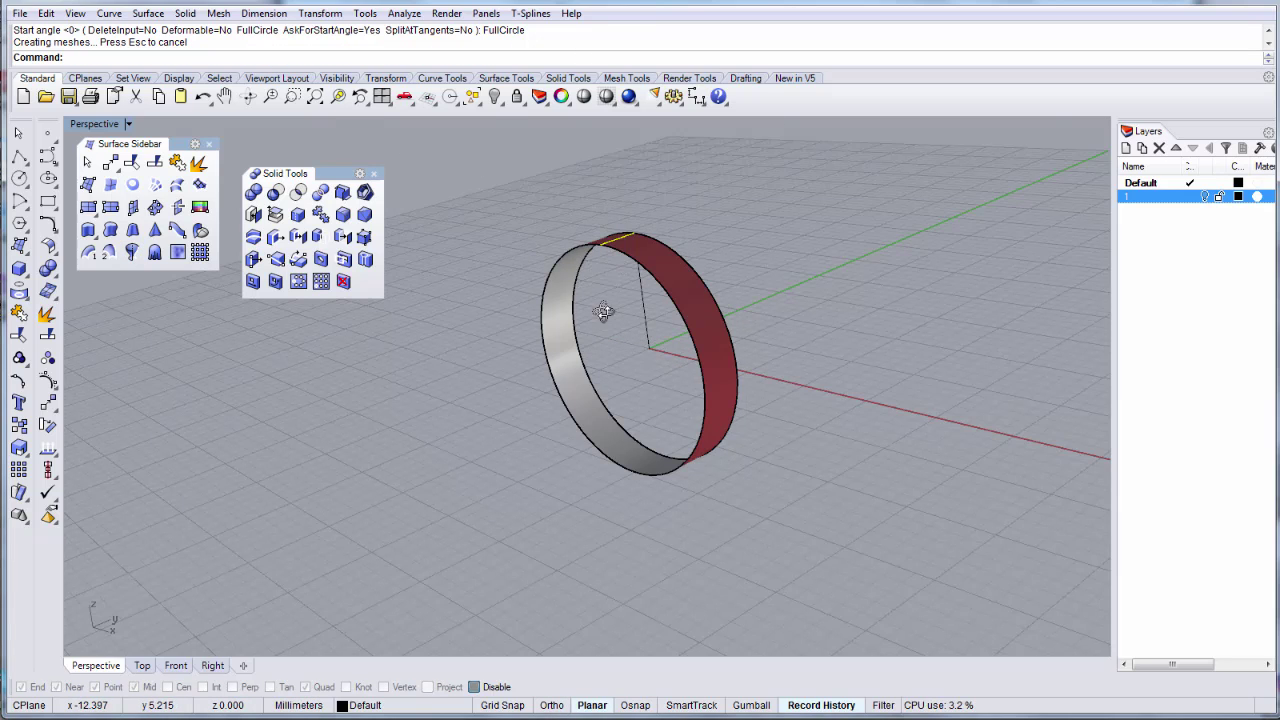
{"action": "right_click_drag", "start_coordinate": [597, 314], "coordinate": [613, 333]}
{"action": "right_click_drag", "start_coordinate": [629, 275], "coordinate": [600, 306]}
{"action": "scroll", "coordinate": [585, 238], "scroll_direction": "up", "scroll_amount": 2}
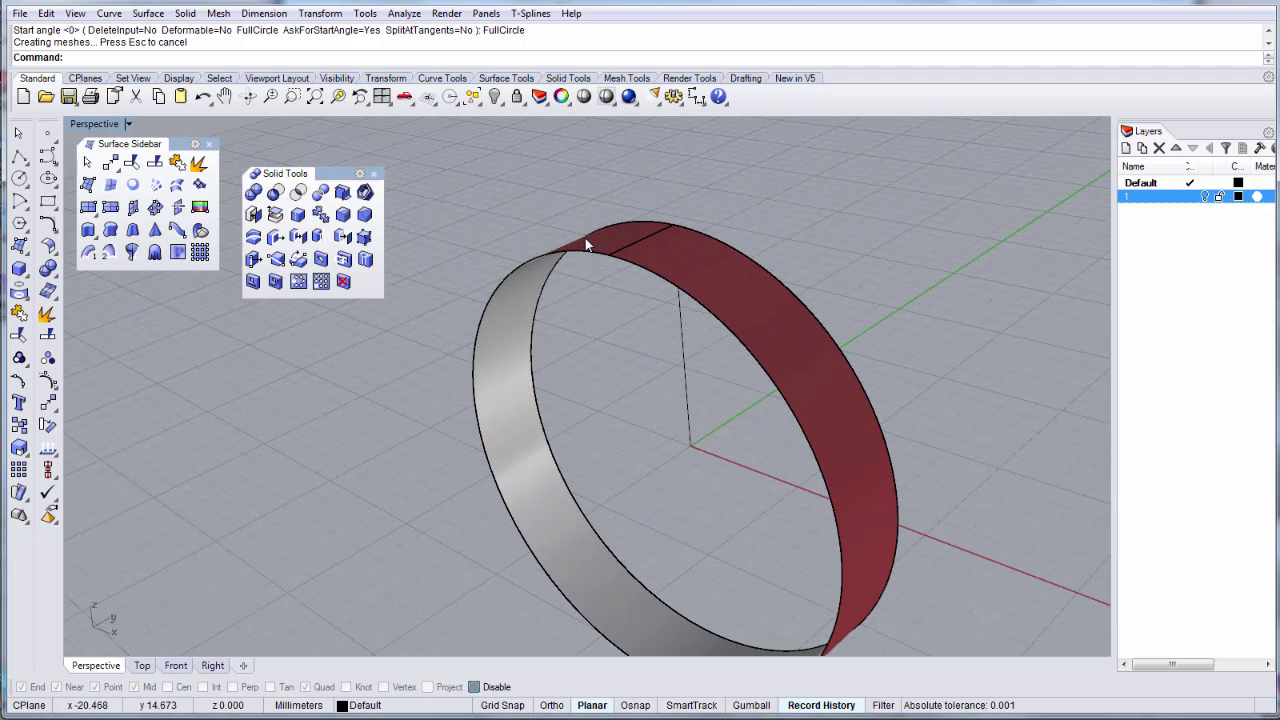
{"action": "scroll", "coordinate": [585, 240], "scroll_direction": "down", "scroll_amount": 2}
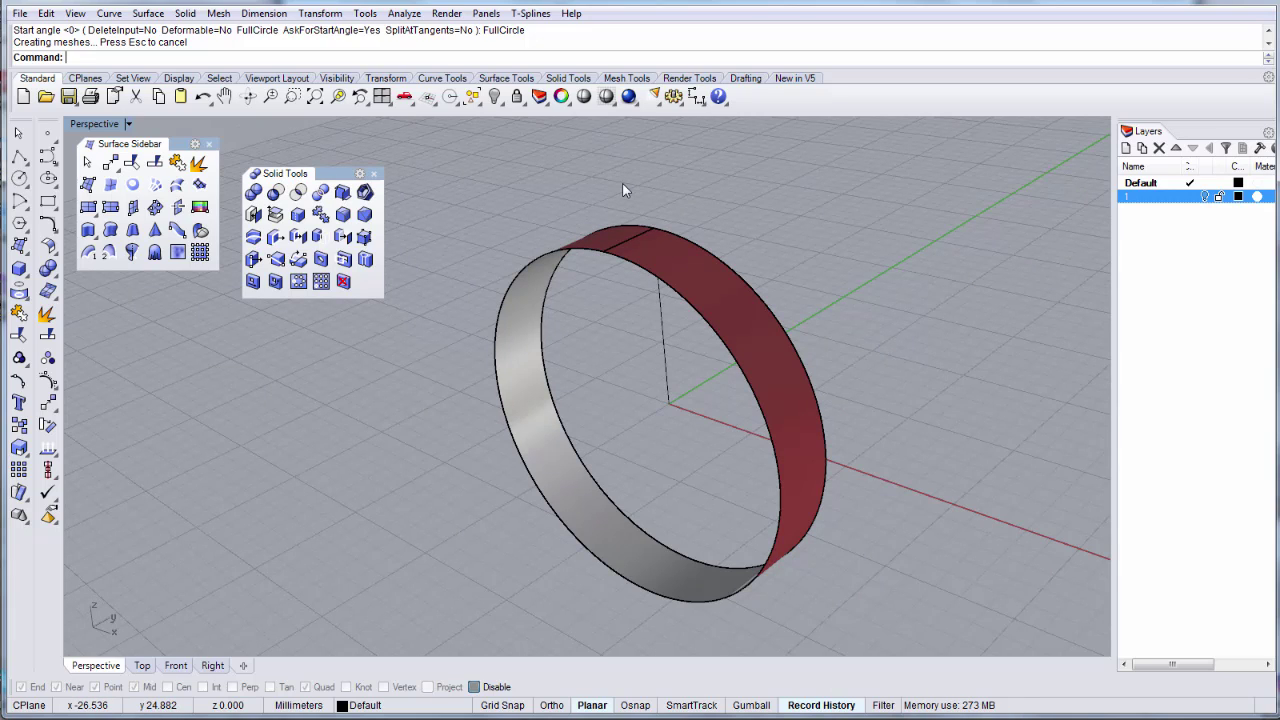
Browse the curve and surface tool sets for the Fin command, and close the floating Solid Tools set.
{"action": "left_click", "coordinate": [520, 322]}
{"action": "left_click", "coordinate": [606, 327]}
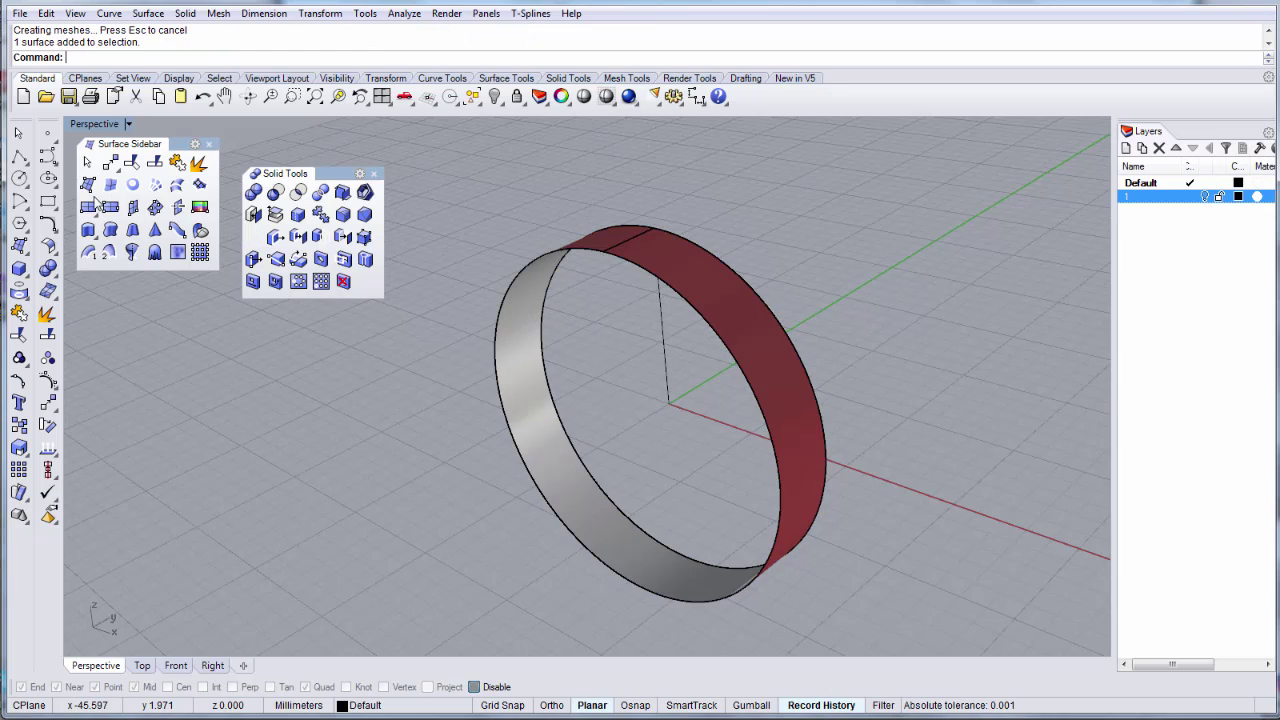
{"action": "left_click", "coordinate": [47, 227]}
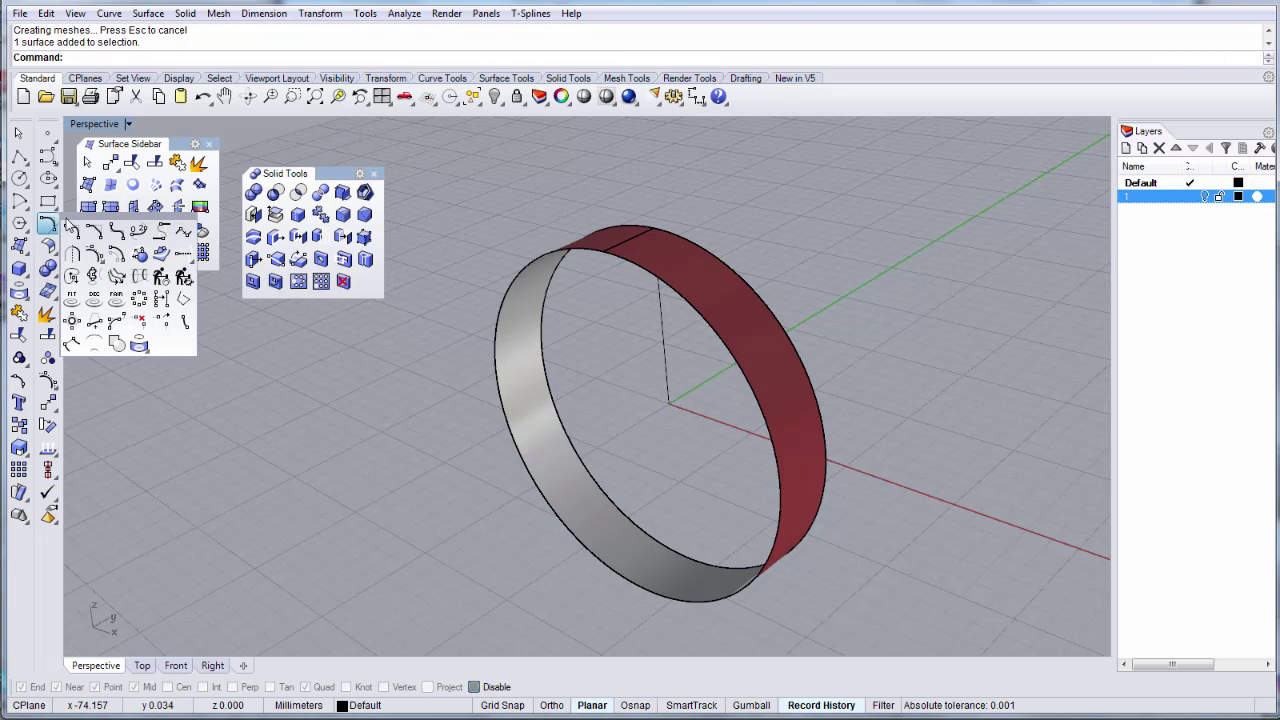
{"action": "left_click_drag", "start_coordinate": [161, 226], "coordinate": [183, 313]}
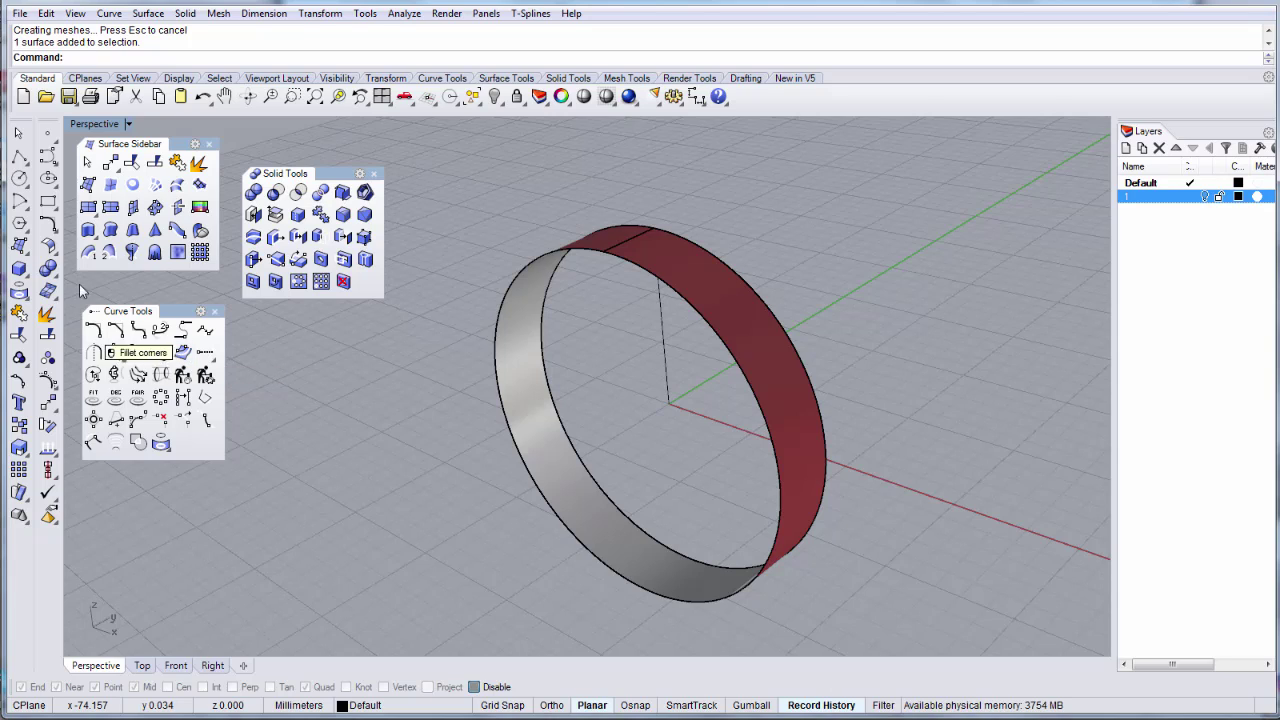
{"action": "left_click", "coordinate": [214, 312]}
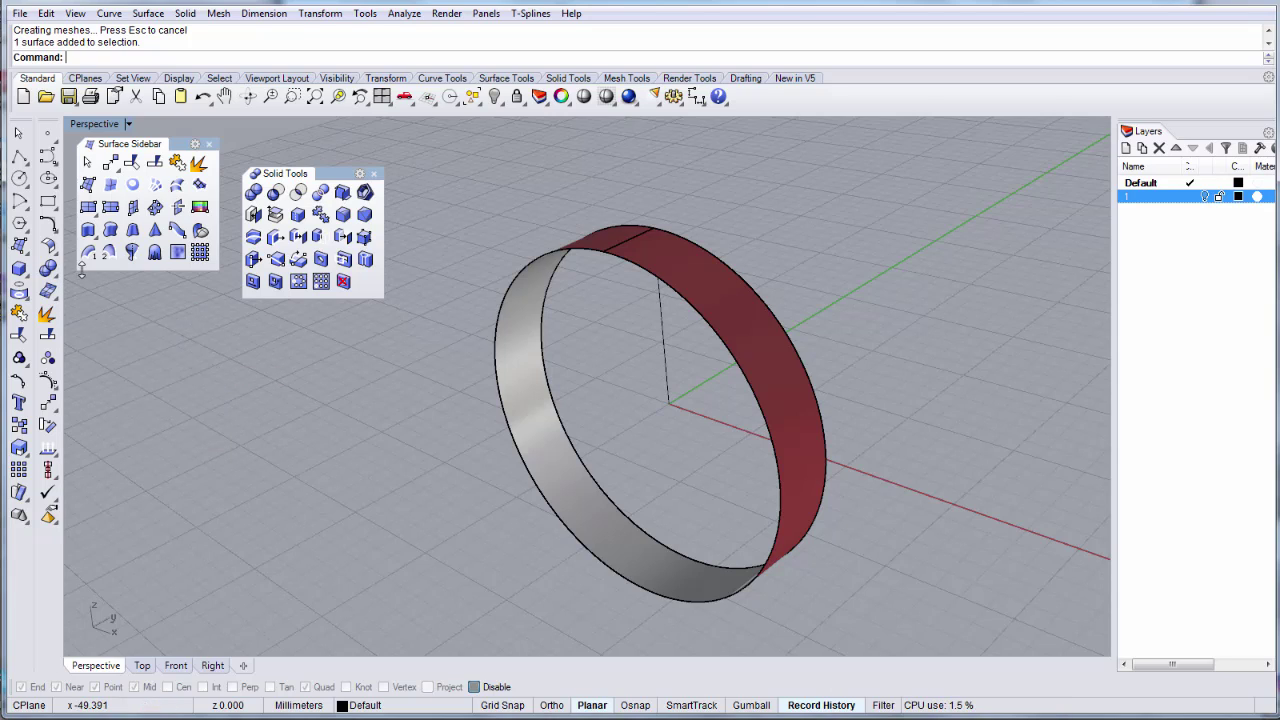
{"action": "left_click", "coordinate": [47, 250]}
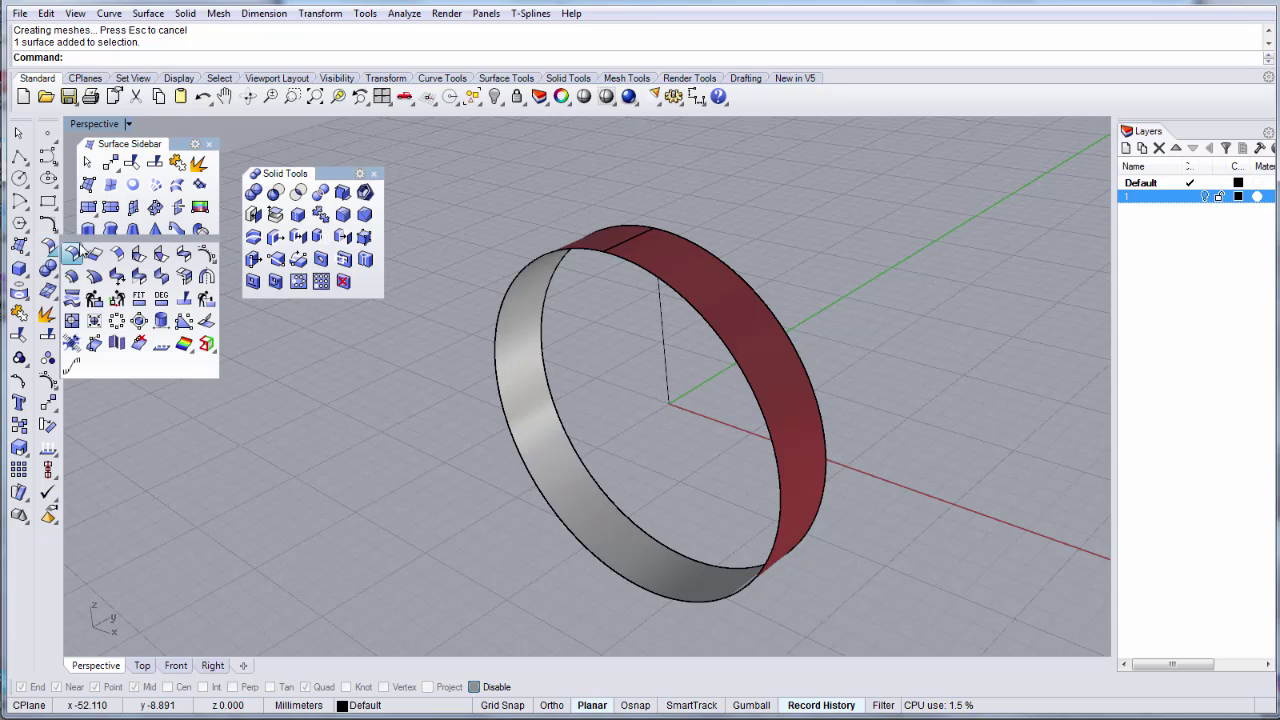
{"action": "left_click_drag", "start_coordinate": [163, 239], "coordinate": [181, 301]}
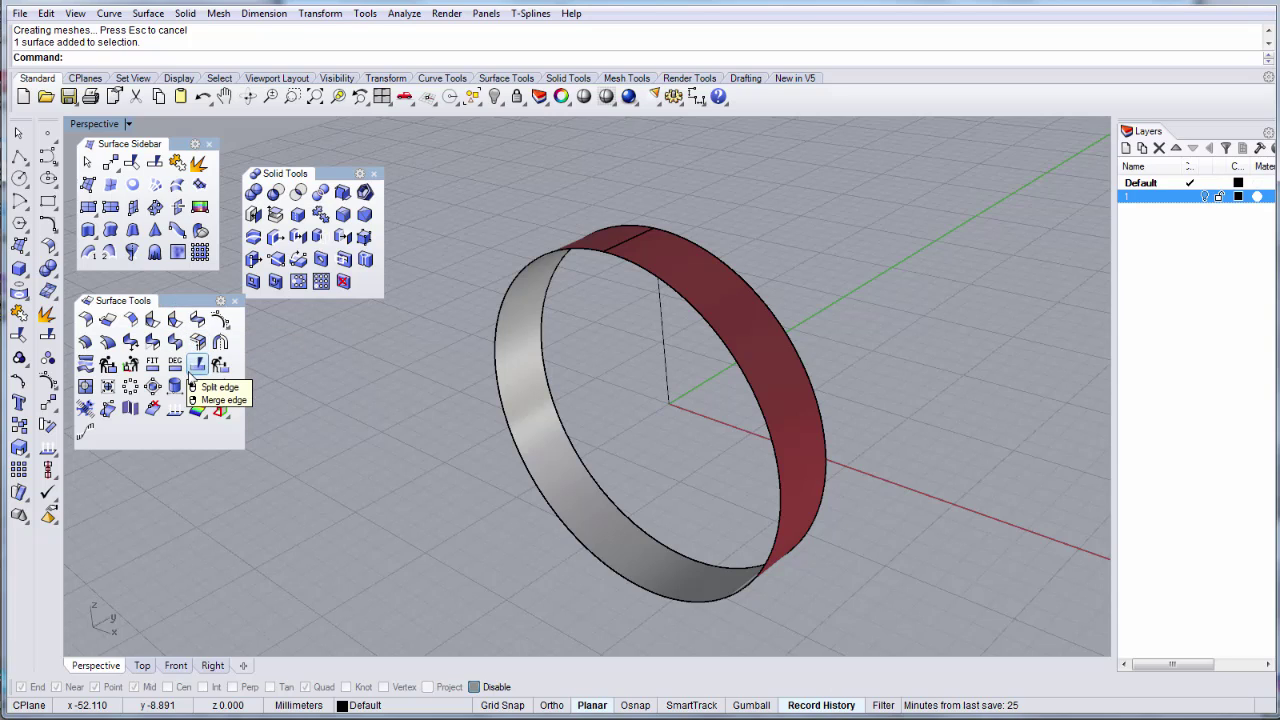
{"action": "left_click", "coordinate": [234, 300]}
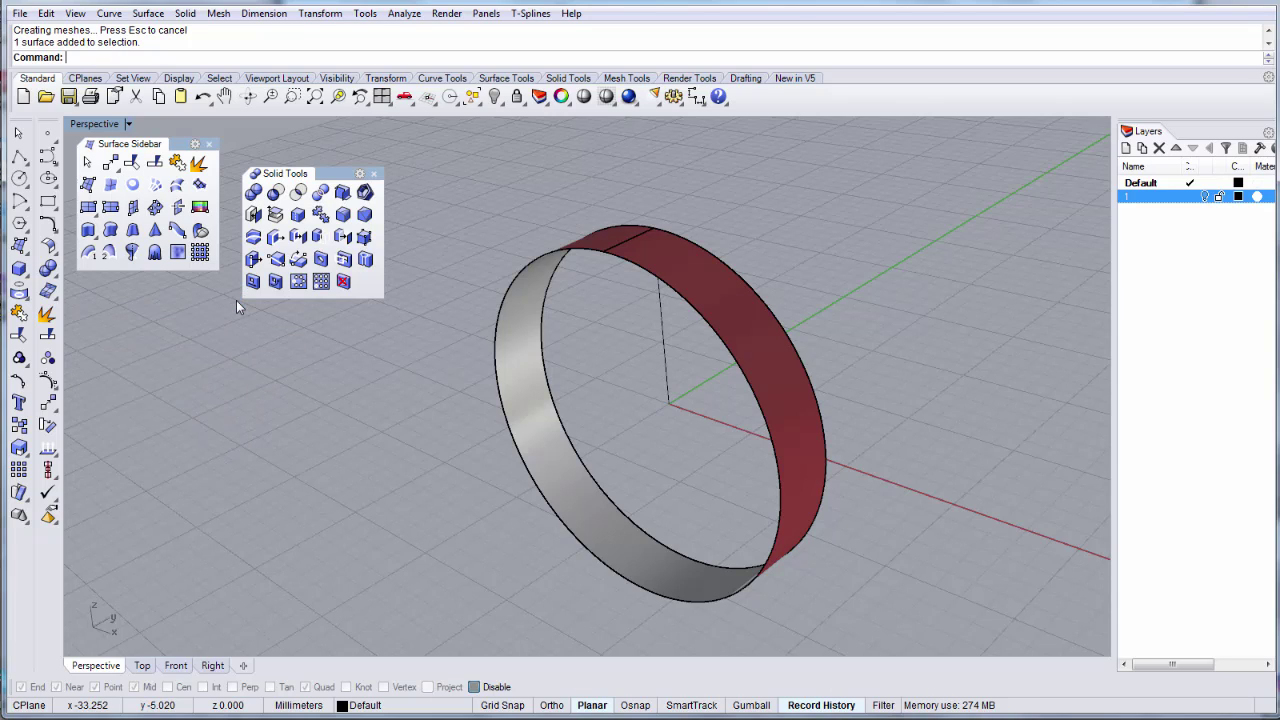
{"action": "left_click", "coordinate": [373, 173]}
Start Fin on the band's near edge and look up in its help topic where the command can be found.
{"action": "type", "text": "Fin"}
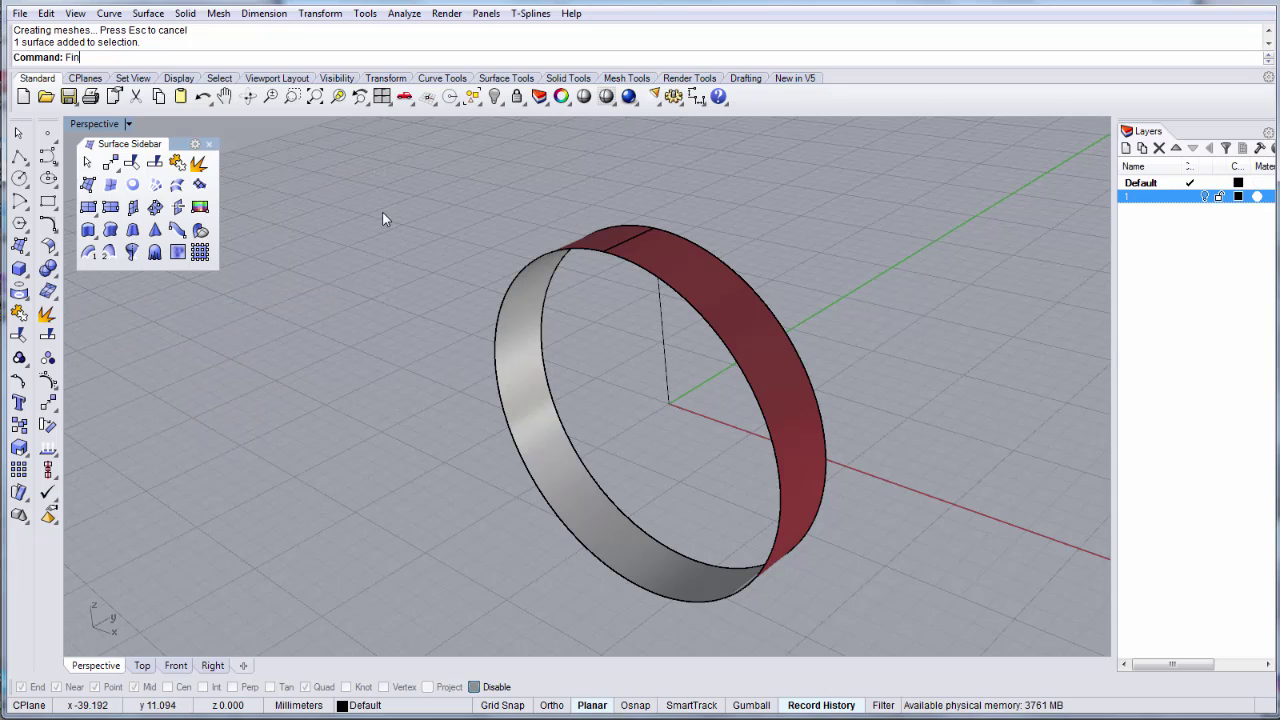
{"action": "left_click", "coordinate": [88, 73]}
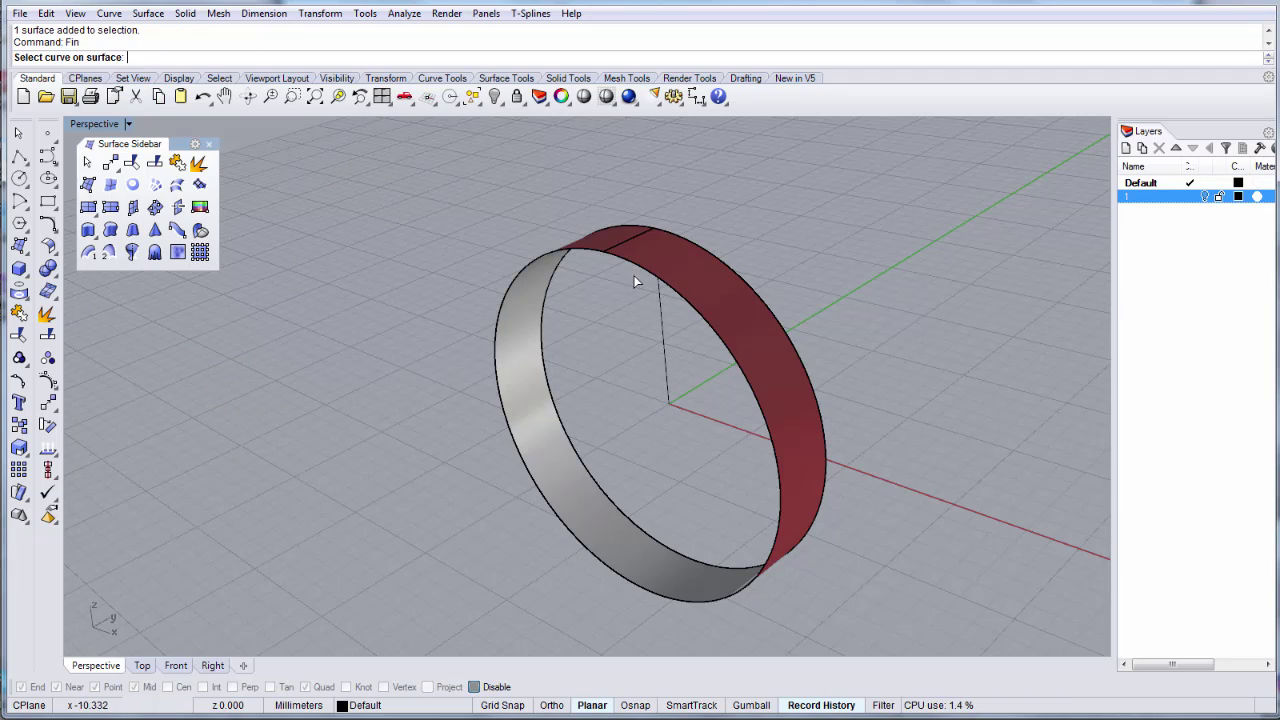
{"action": "left_click", "coordinate": [588, 250]}
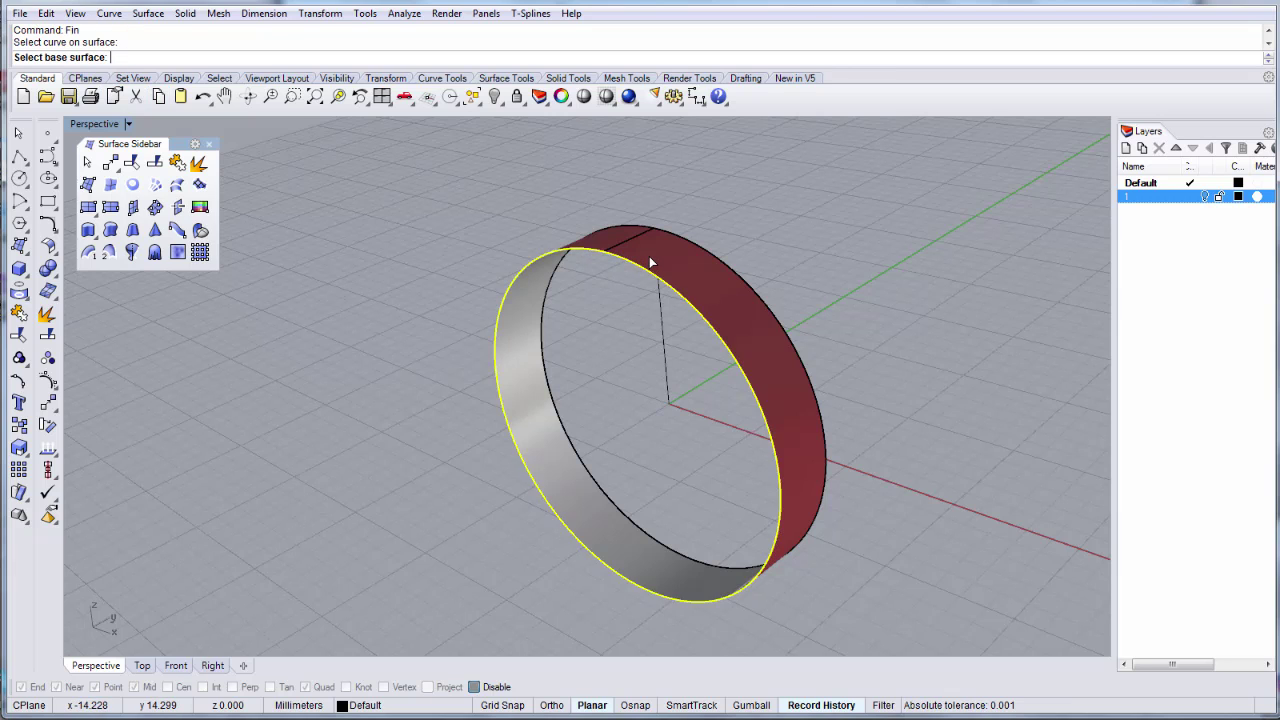
{"action": "scroll", "coordinate": [648, 263], "scroll_direction": "up", "scroll_amount": 2}
{"action": "key", "text": "F1"}
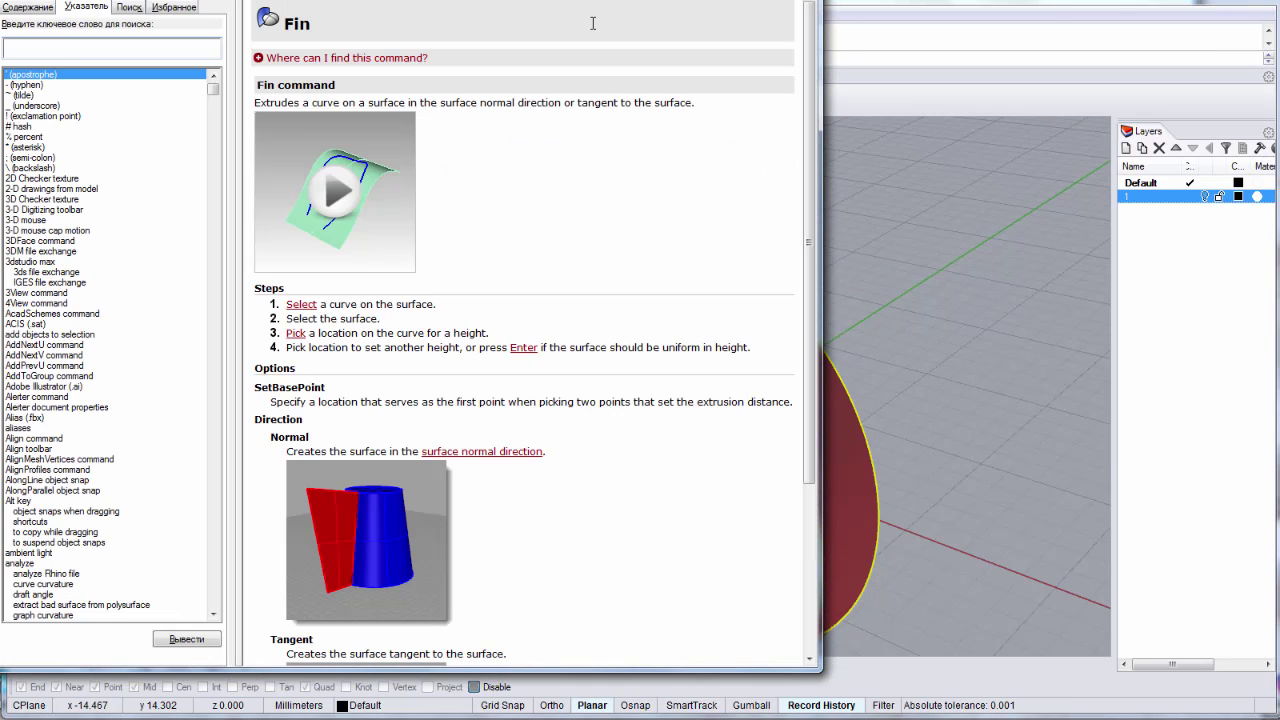
{"action": "mouse_move", "coordinate": [630, 0]}
{"action": "left_mouse_down"}
{"action": "mouse_move", "coordinate": [630, 77]}
{"action": "mouse_move", "coordinate": [630, 22]}
{"action": "left_mouse_up"}
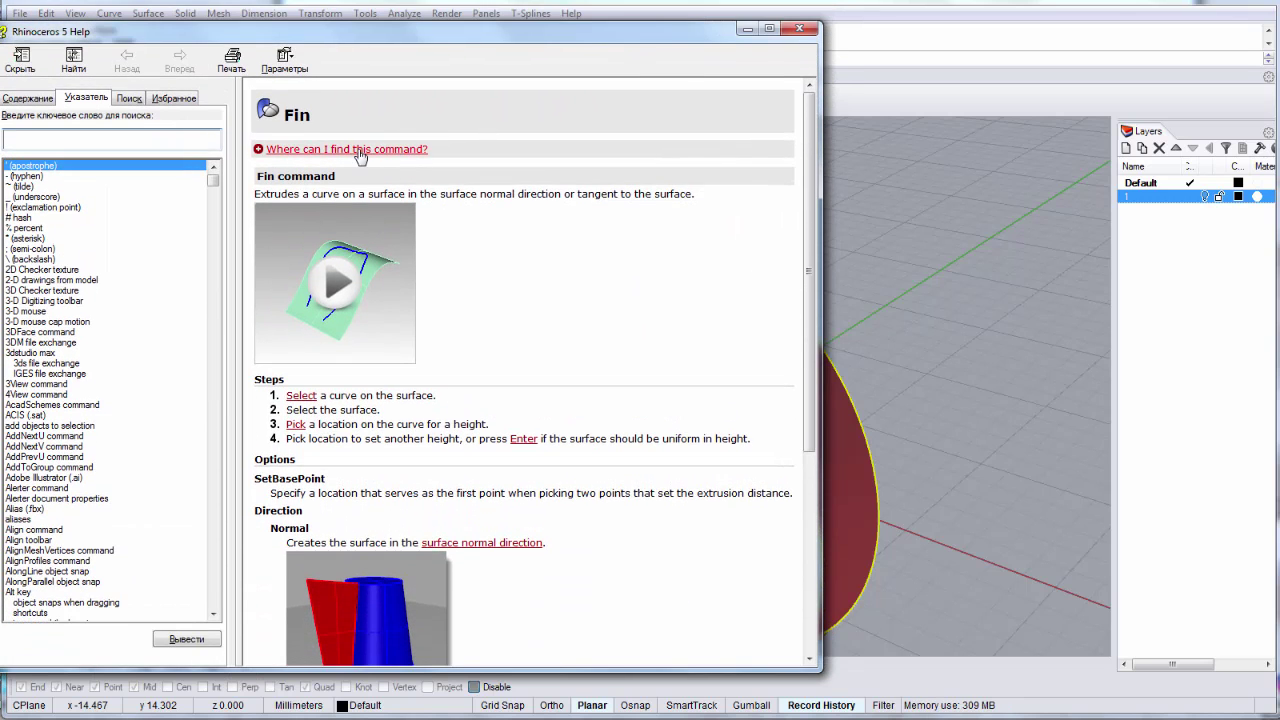
{"action": "left_click", "coordinate": [365, 152]}
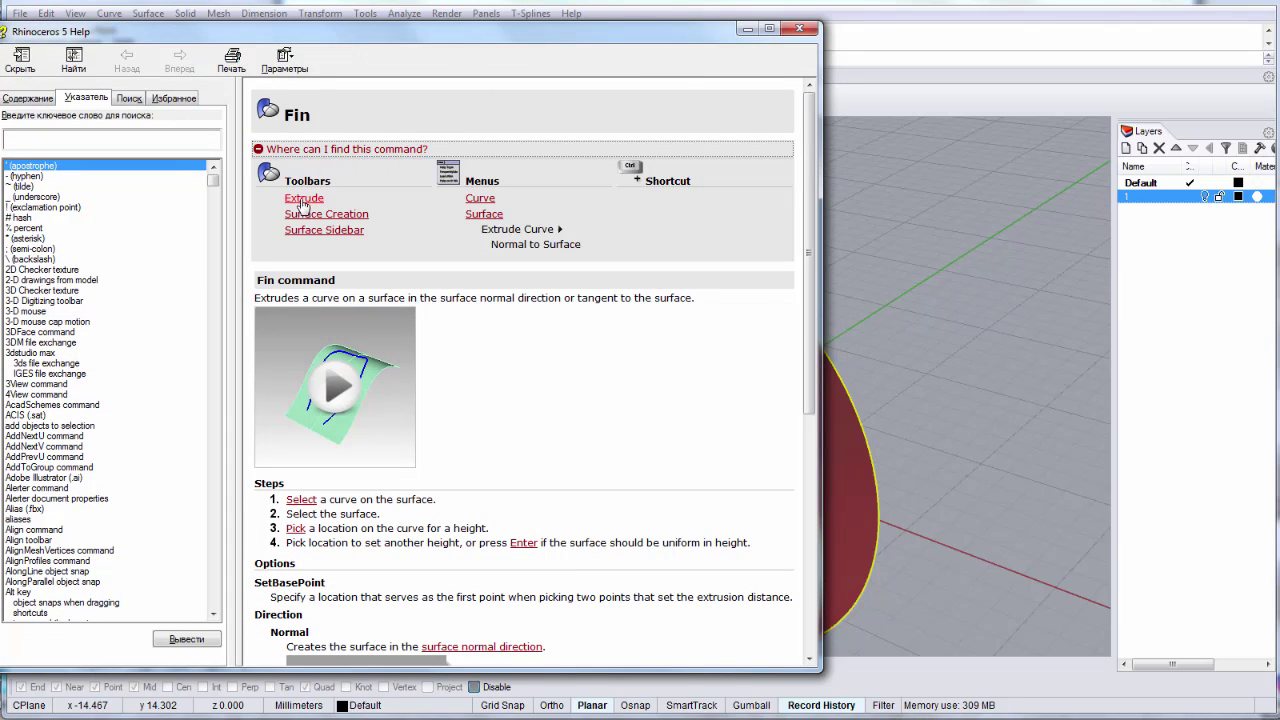
{"action": "left_click", "coordinate": [800, 28]}
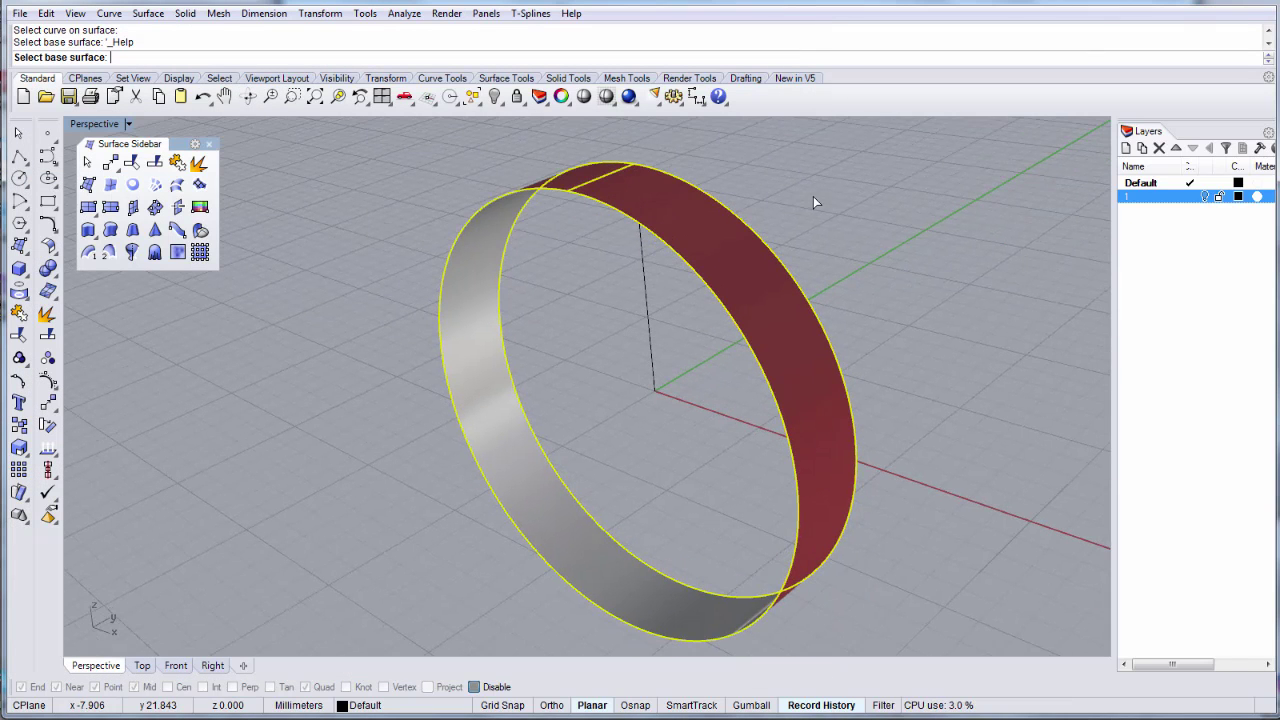
{"action": "key", "text": "Escape"}
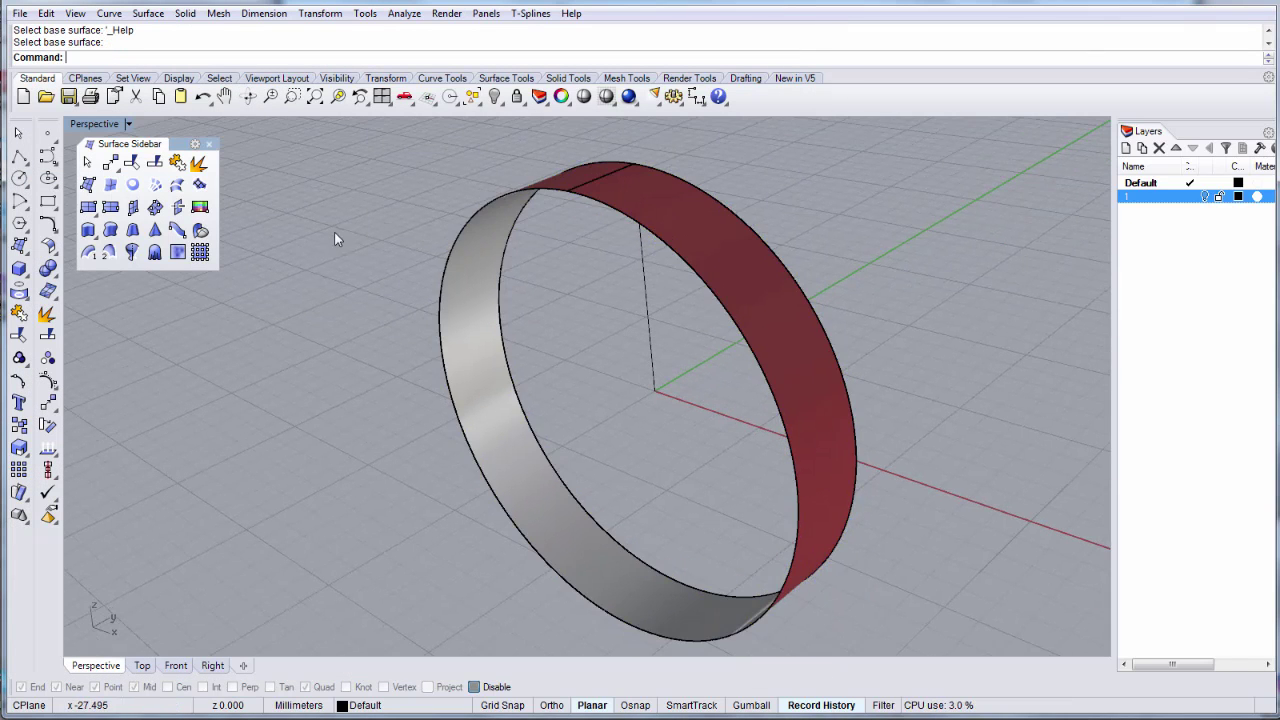
Detach the Extrude tool set from the surface creation tools as a floating palette.
{"action": "left_click", "coordinate": [20, 250]}
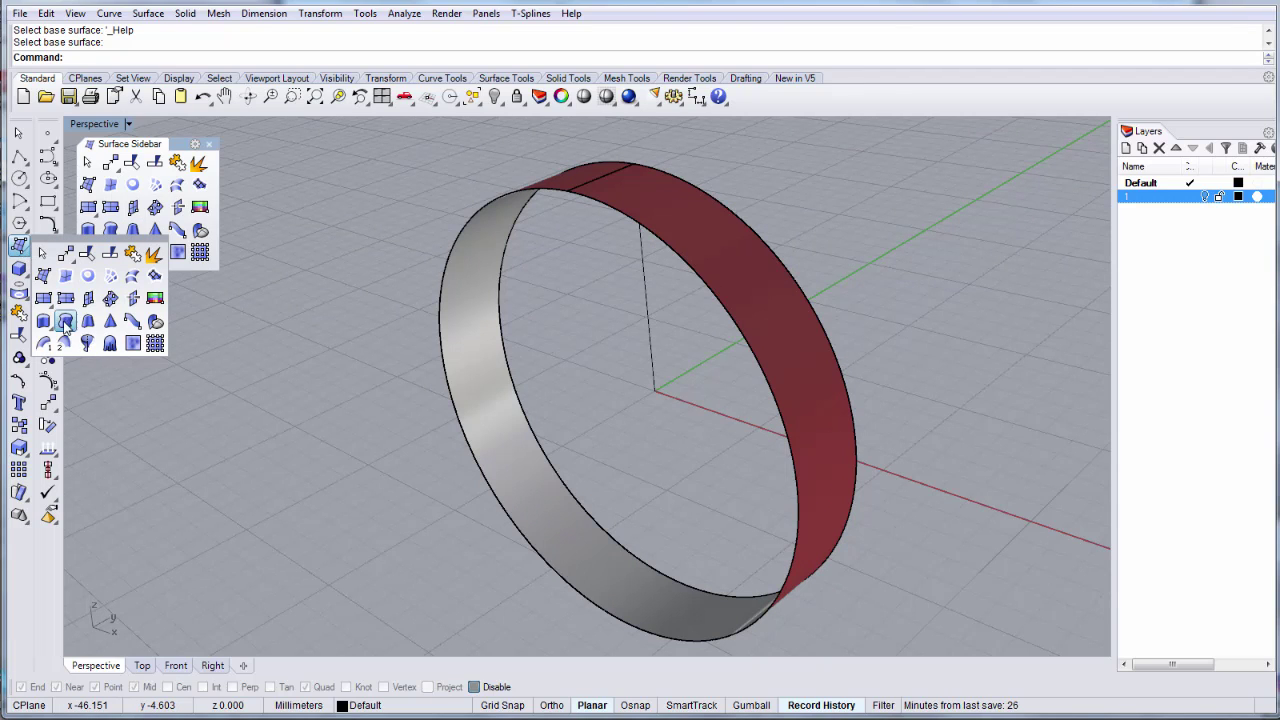
{"action": "left_click", "coordinate": [110, 322]}
{"action": "left_click_drag", "start_coordinate": [119, 336], "coordinate": [393, 181]}
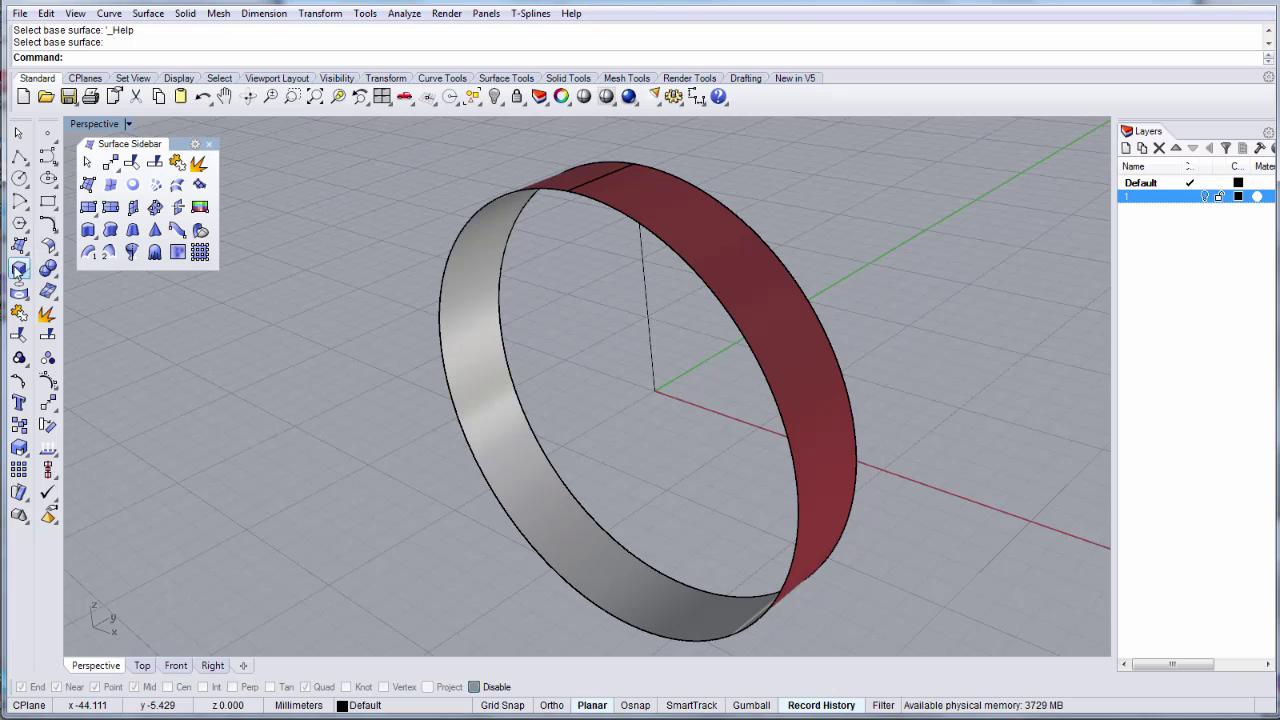
{"action": "left_click", "coordinate": [88, 231]}
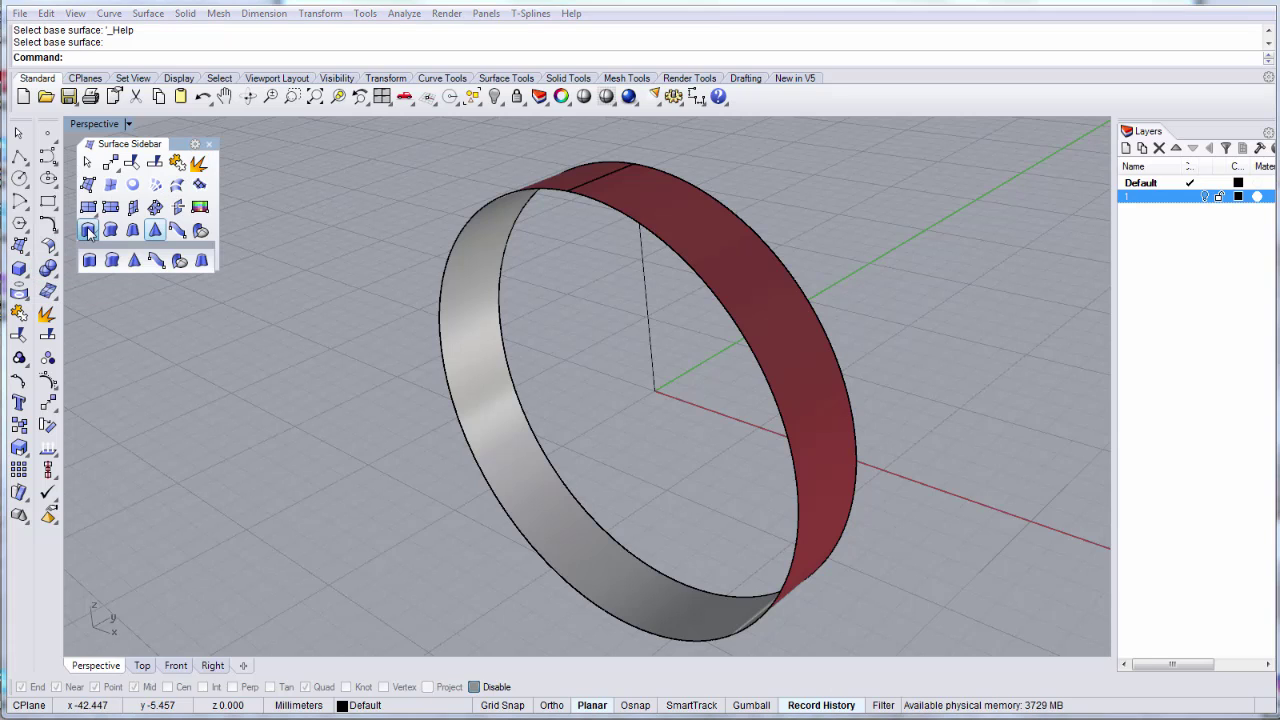
{"action": "left_click_drag", "start_coordinate": [155, 244], "coordinate": [295, 167]}
Create a Fin normal to the band surface along its near edge, extending outward by about 1 mm.
{"action": "left_click", "coordinate": [342, 191]}
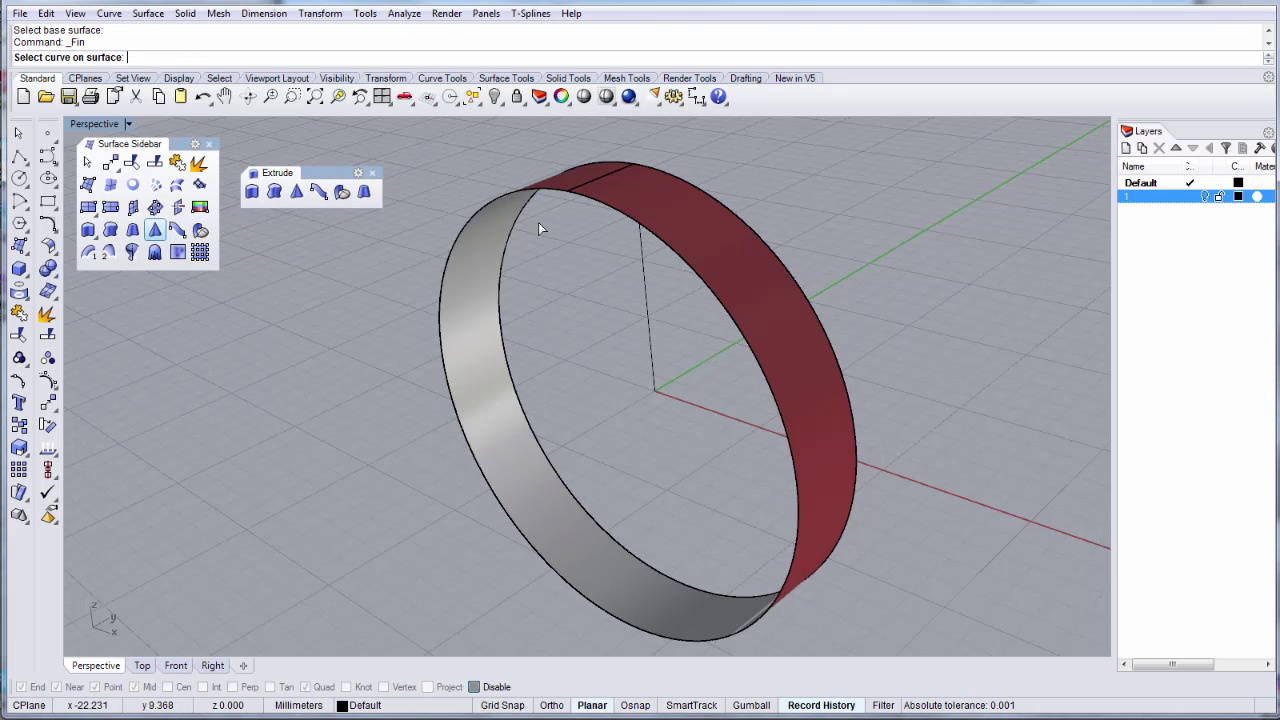
{"action": "left_click", "coordinate": [600, 201]}
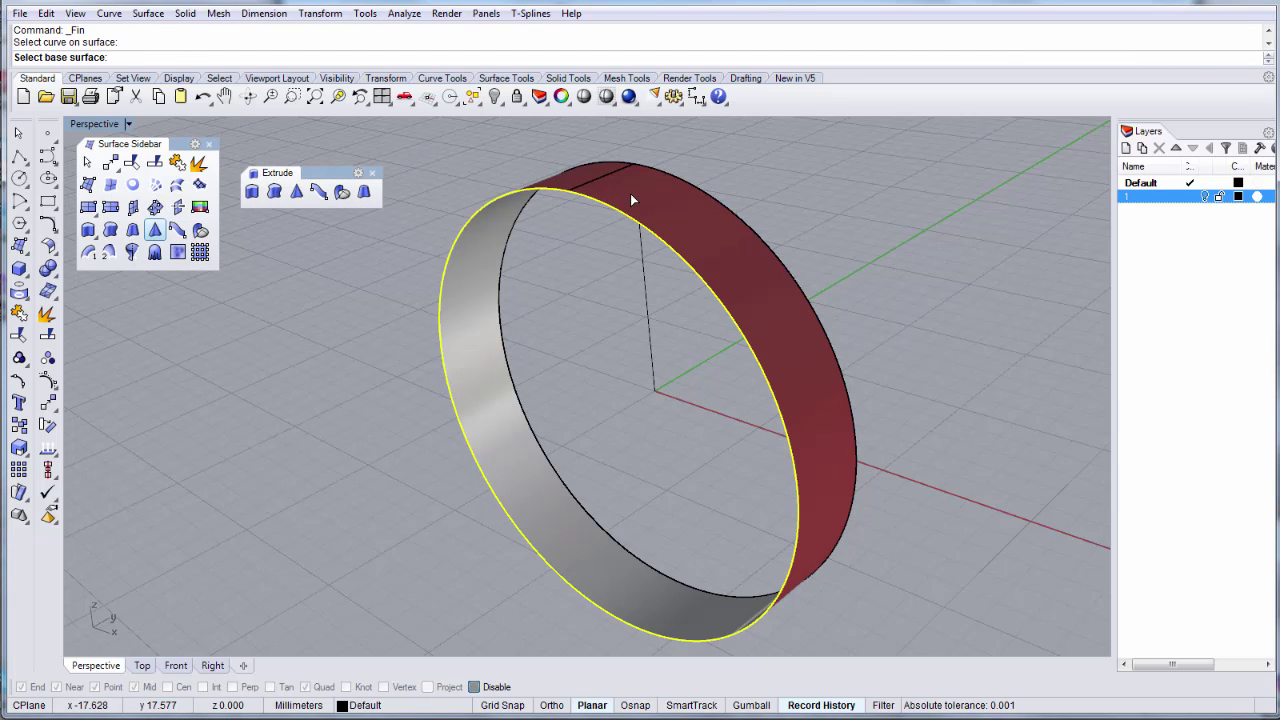
{"action": "left_click", "coordinate": [621, 193]}
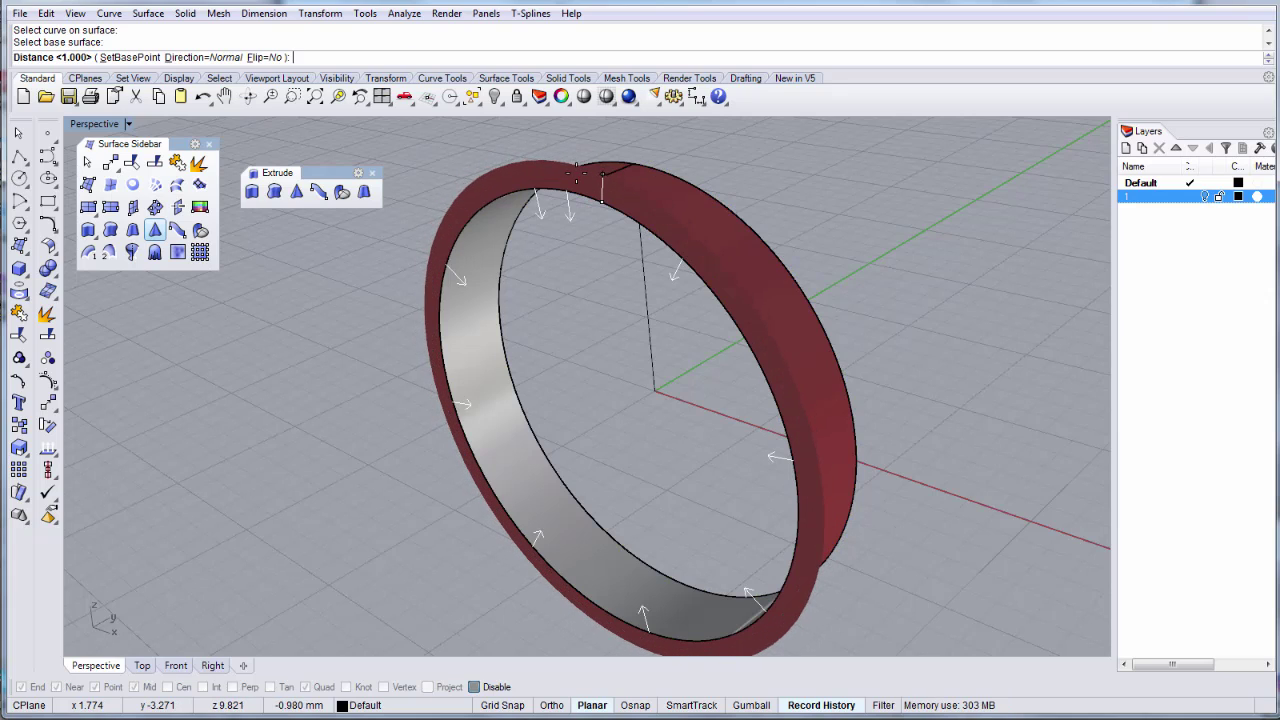
{"action": "left_click", "coordinate": [578, 164]}
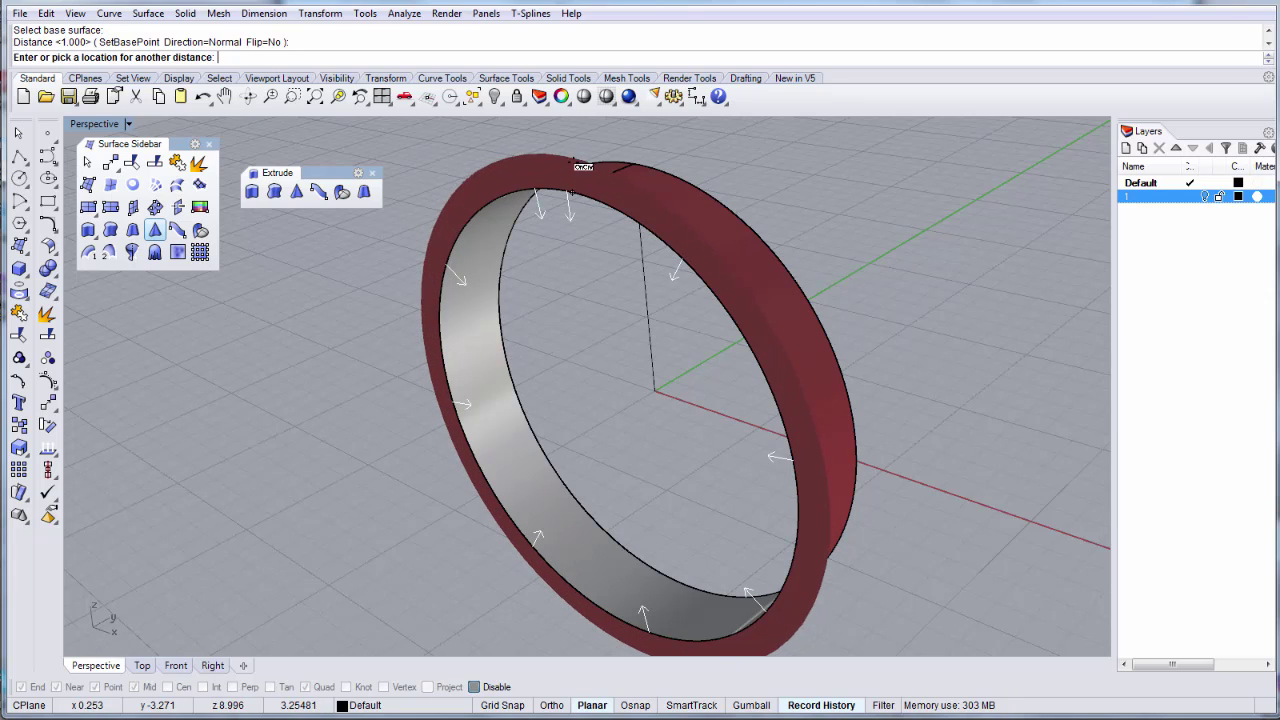
{"action": "key", "text": "Return"}
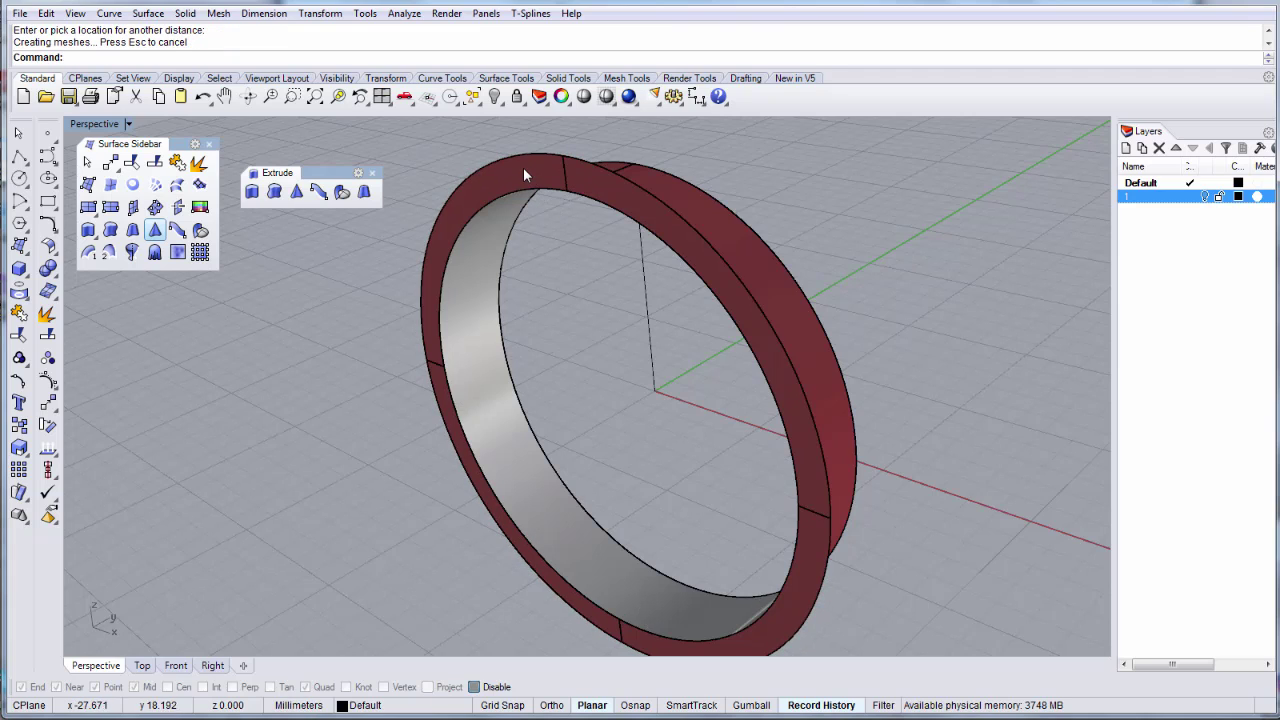
Flip the normal direction of the new flat fin ring.
{"action": "left_click", "coordinate": [523, 170]}
{"action": "scroll", "coordinate": [303, 378], "scroll_direction": "down", "scroll_amount": 2}
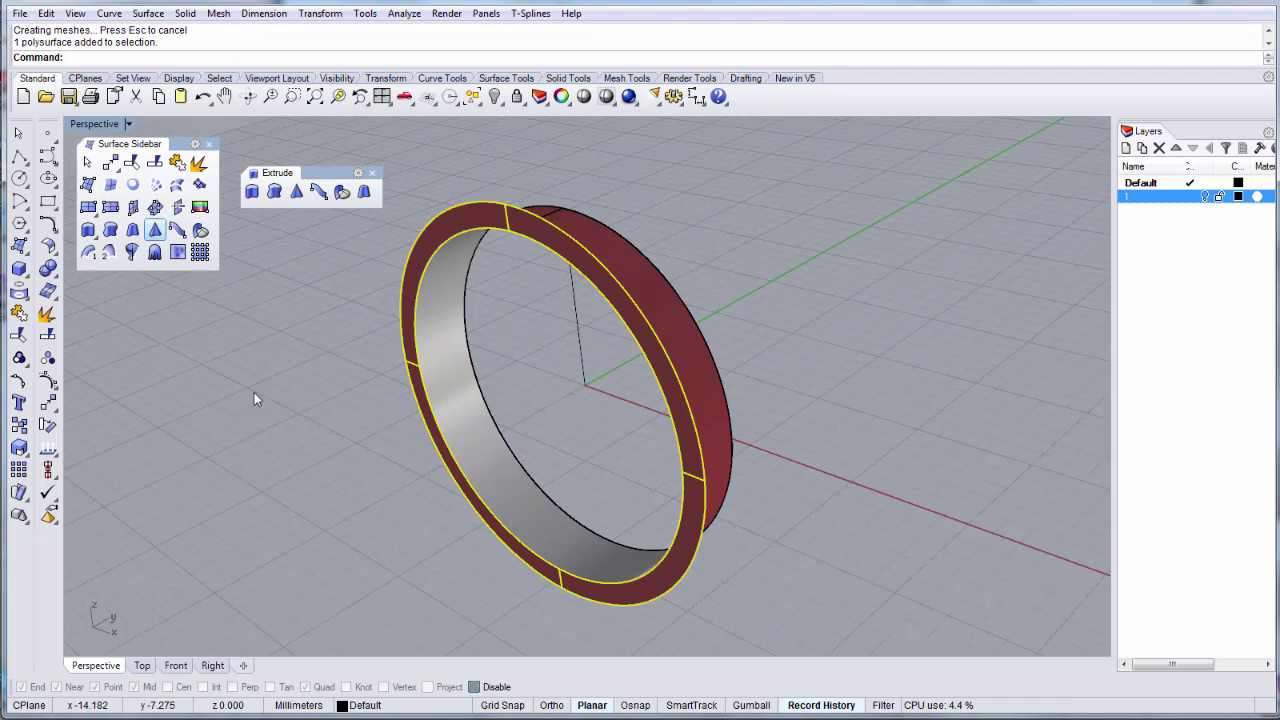
{"action": "right_click", "coordinate": [46, 451]}
{"action": "key", "text": "Escape"}
{"action": "mouse_move", "coordinate": [437, 321]}
{"action": "right_mouse_down"}
{"action": "mouse_move", "coordinate": [447, 312]}
{"action": "mouse_move", "coordinate": [428, 320]}
{"action": "right_mouse_up"}
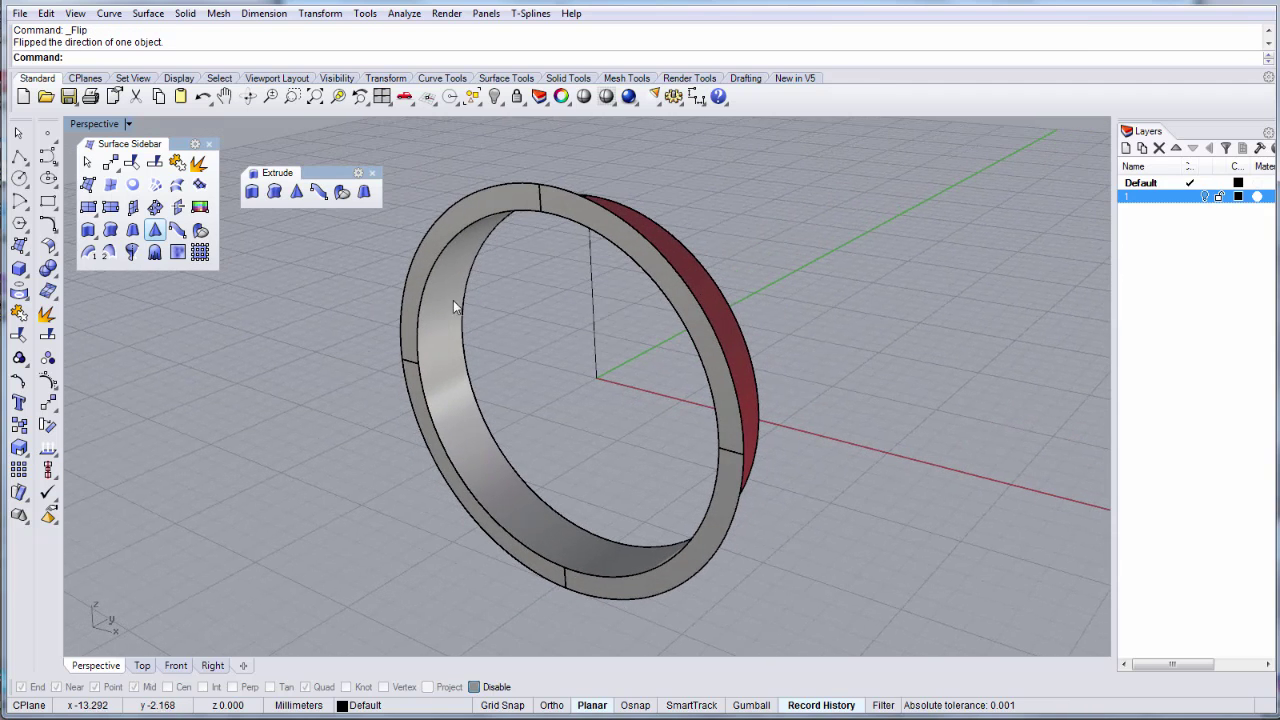
Examine the band's front and back faces and review the Shaded display mode's backface colour settings.
{"action": "scroll", "coordinate": [613, 196], "scroll_direction": "up", "scroll_amount": 6}
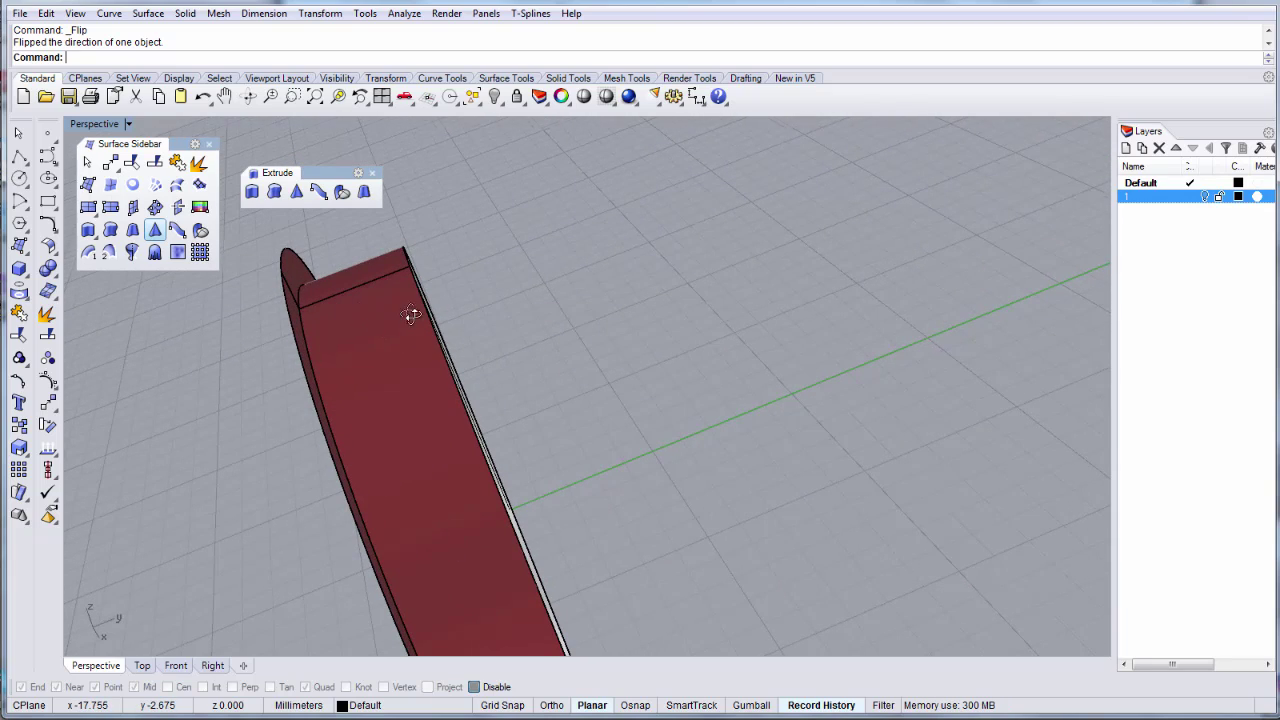
{"action": "scroll", "coordinate": [492, 302], "scroll_direction": "down", "scroll_amount": 6}
{"action": "right_click_drag", "start_coordinate": [492, 302], "coordinate": [565, 268]}
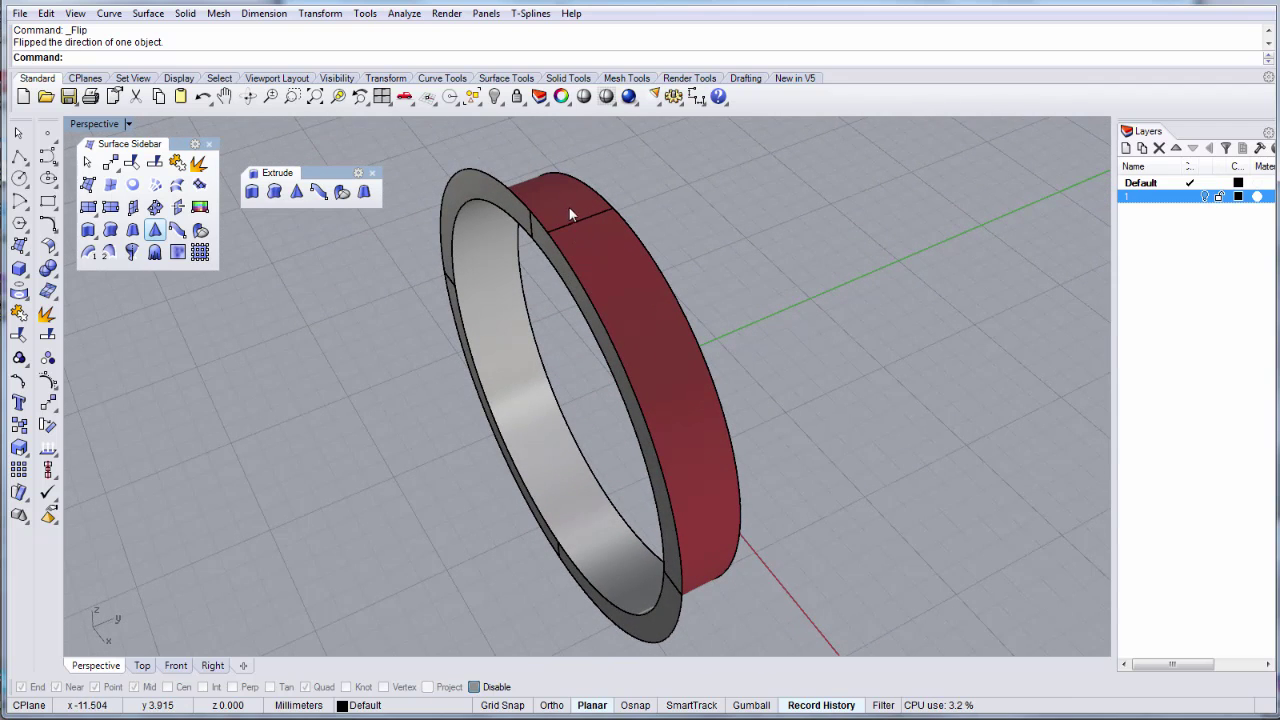
{"action": "left_click", "coordinate": [671, 98]}
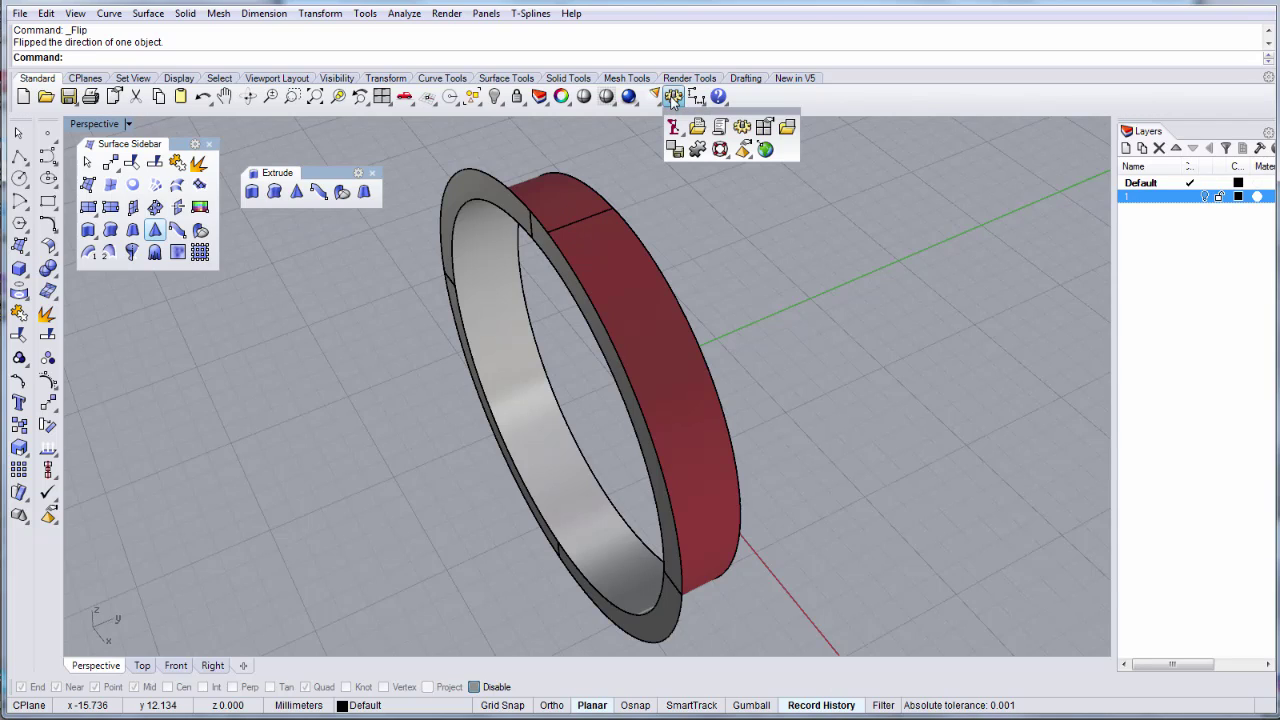
{"action": "left_click", "coordinate": [720, 126]}
{"action": "left_click", "coordinate": [674, 97]}
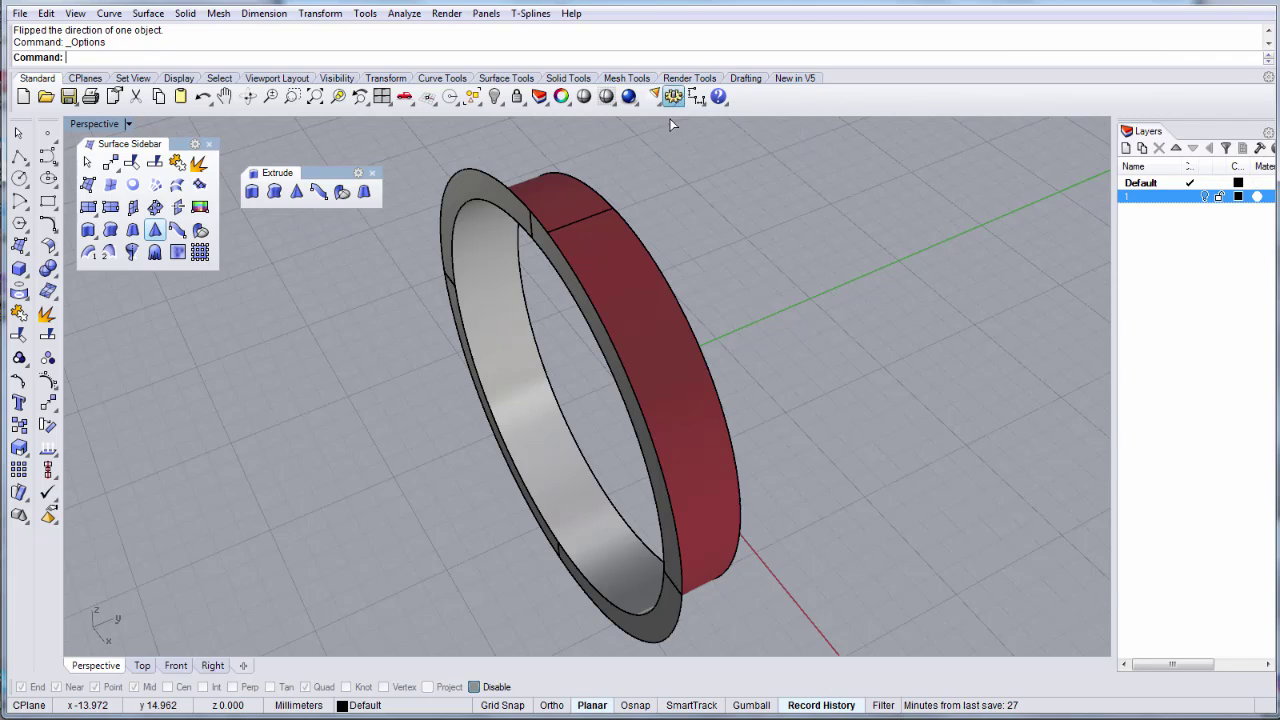
{"action": "left_click_drag", "start_coordinate": [582, 152], "coordinate": [750, 128]}
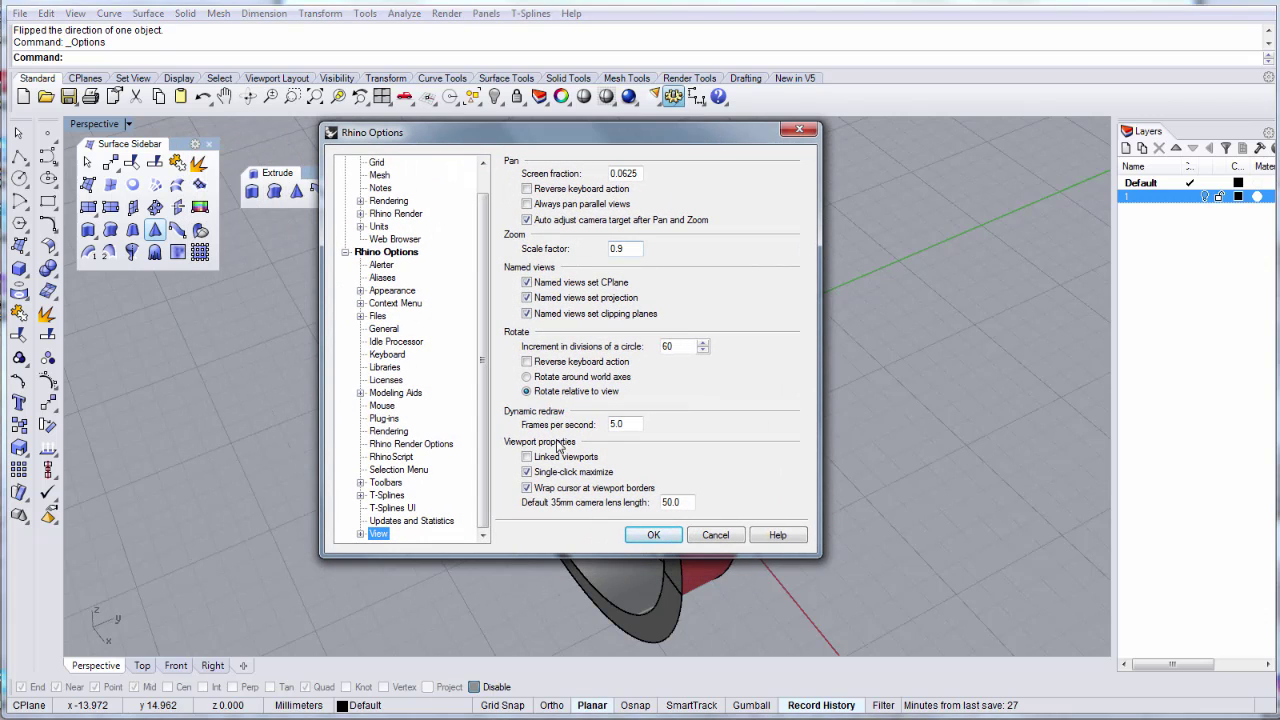
{"action": "left_click", "coordinate": [360, 535]}
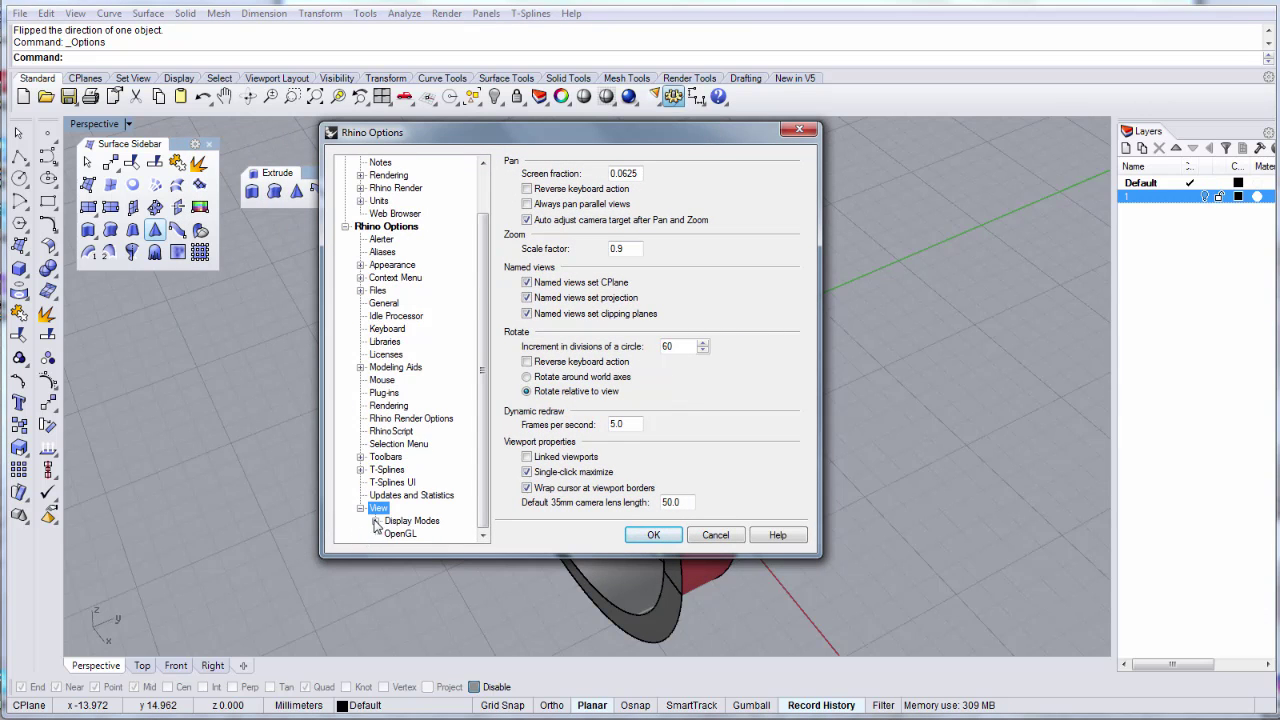
{"action": "left_click", "coordinate": [375, 521]}
{"action": "left_click", "coordinate": [417, 406]}
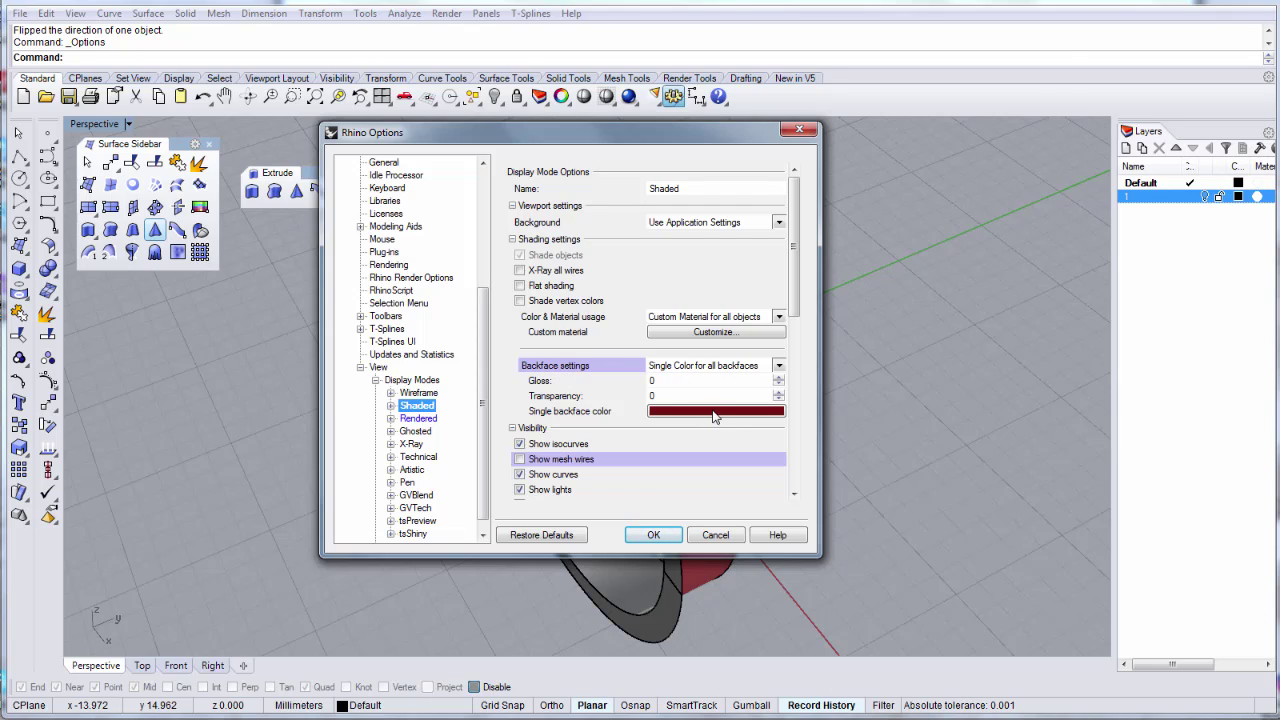
{"action": "left_click", "coordinate": [652, 537]}
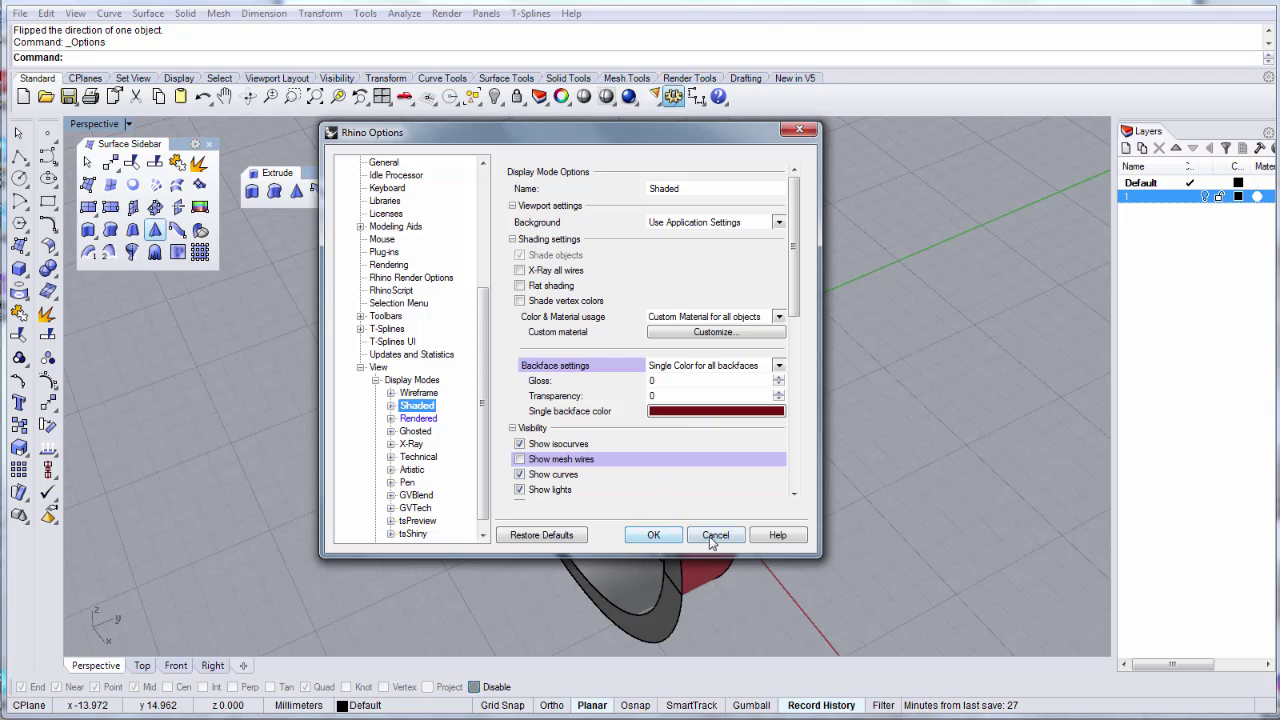
Select only the revolved band surface and turn on its control points.
{"action": "right_click_drag", "start_coordinate": [619, 338], "coordinate": [749, 321]}
{"action": "left_click", "coordinate": [495, 165]}
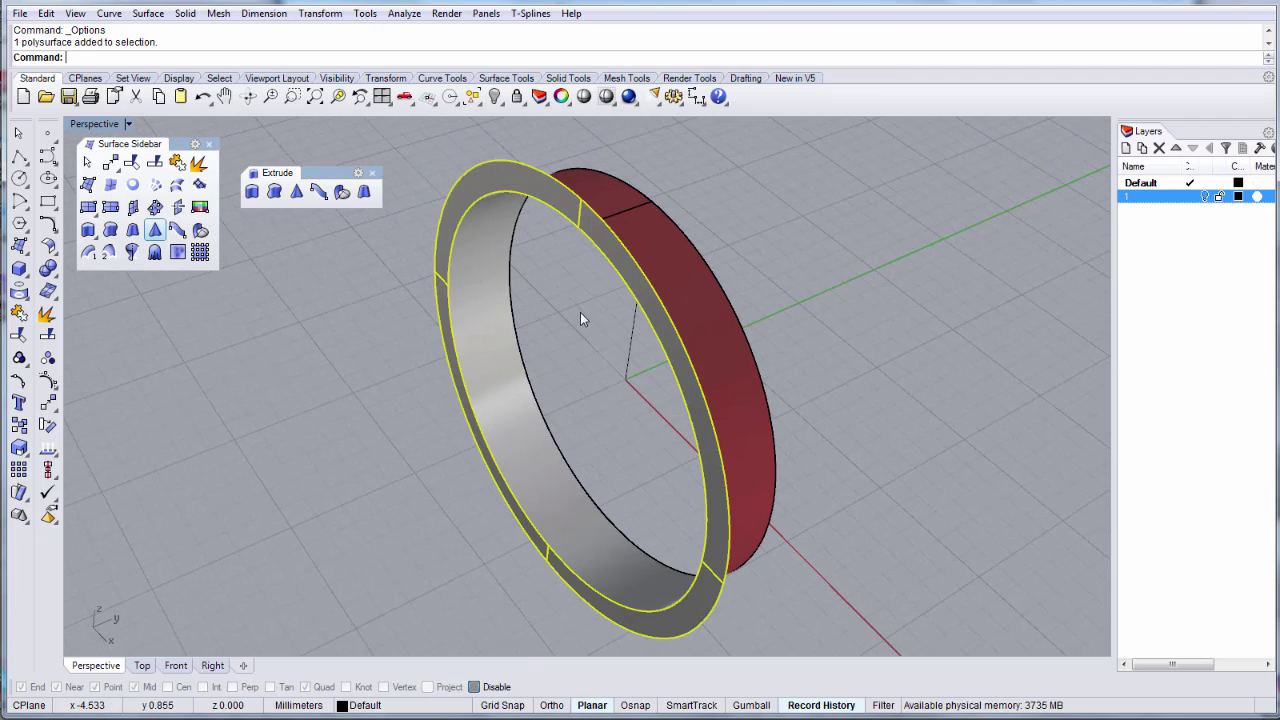
{"action": "left_click", "coordinate": [541, 296]}
{"action": "left_click", "coordinate": [639, 224], "text": "ctrl+shift"}
{"action": "right_click_drag", "start_coordinate": [675, 240], "coordinate": [563, 247]}
{"action": "key", "text": "F10"}
{"action": "scroll", "coordinate": [480, 236], "scroll_direction": "up", "scroll_amount": 7}
{"action": "right_click_drag", "start_coordinate": [480, 236], "coordinate": [604, 249]}
{"action": "scroll", "coordinate": [604, 249], "scroll_direction": "down", "scroll_amount": 6}
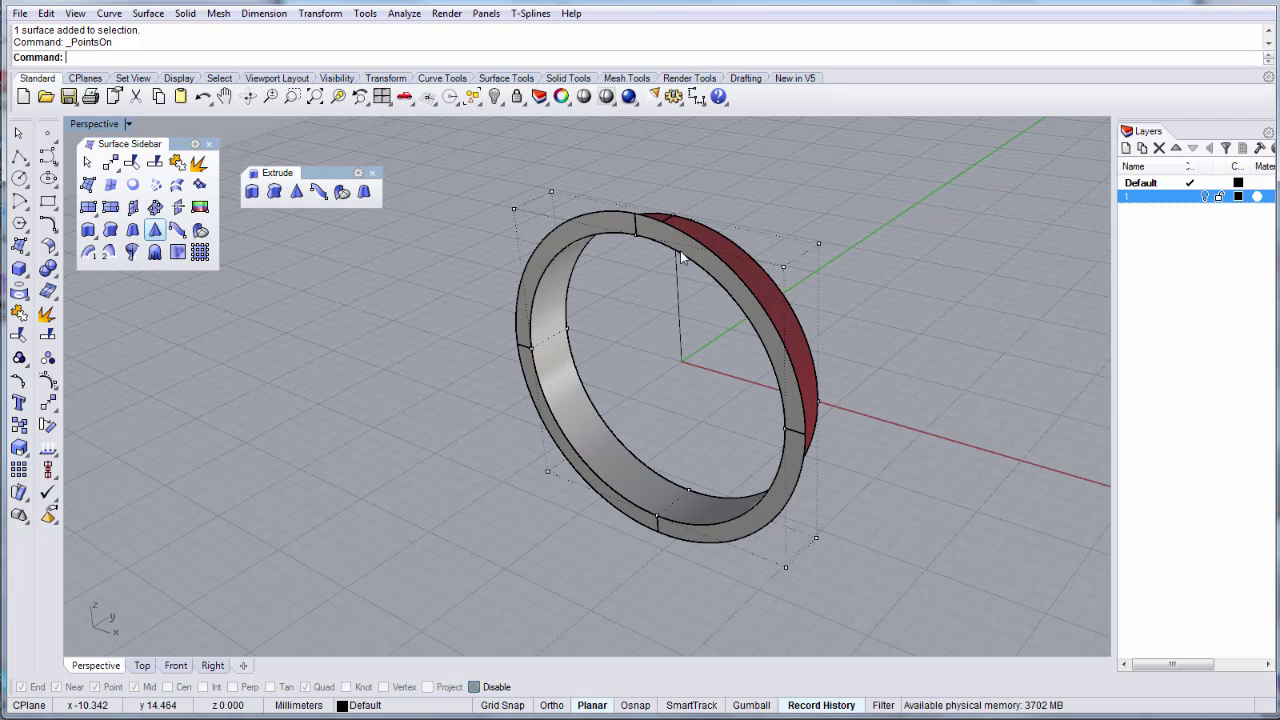
Explode the near-edge fin ring into its separate segments and select individual segments.
{"action": "scroll", "coordinate": [662, 256], "scroll_direction": "up", "scroll_amount": 2}
{"action": "left_click", "coordinate": [560, 199]}
{"action": "scroll", "coordinate": [564, 231], "scroll_direction": "down", "scroll_amount": 2}
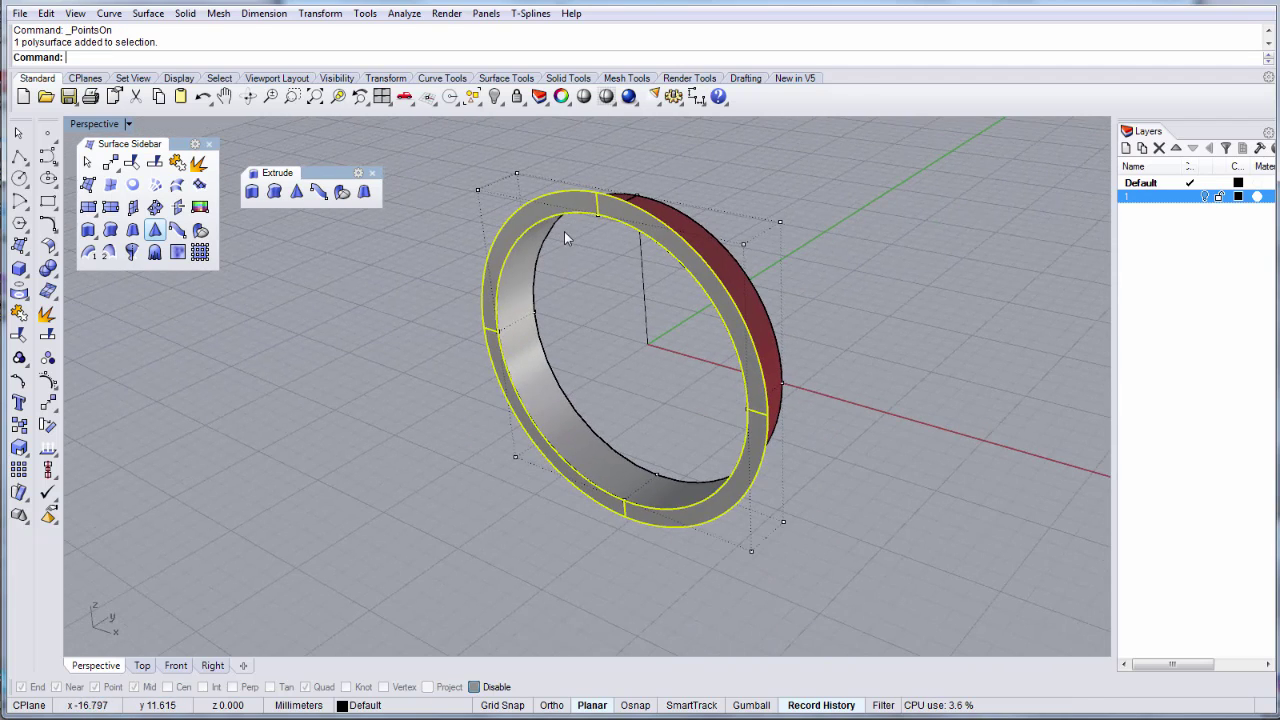
{"action": "left_click", "coordinate": [46, 315]}
{"action": "left_click", "coordinate": [492, 269]}
{"action": "left_click", "coordinate": [492, 350]}
{"action": "left_click", "coordinate": [642, 164]}
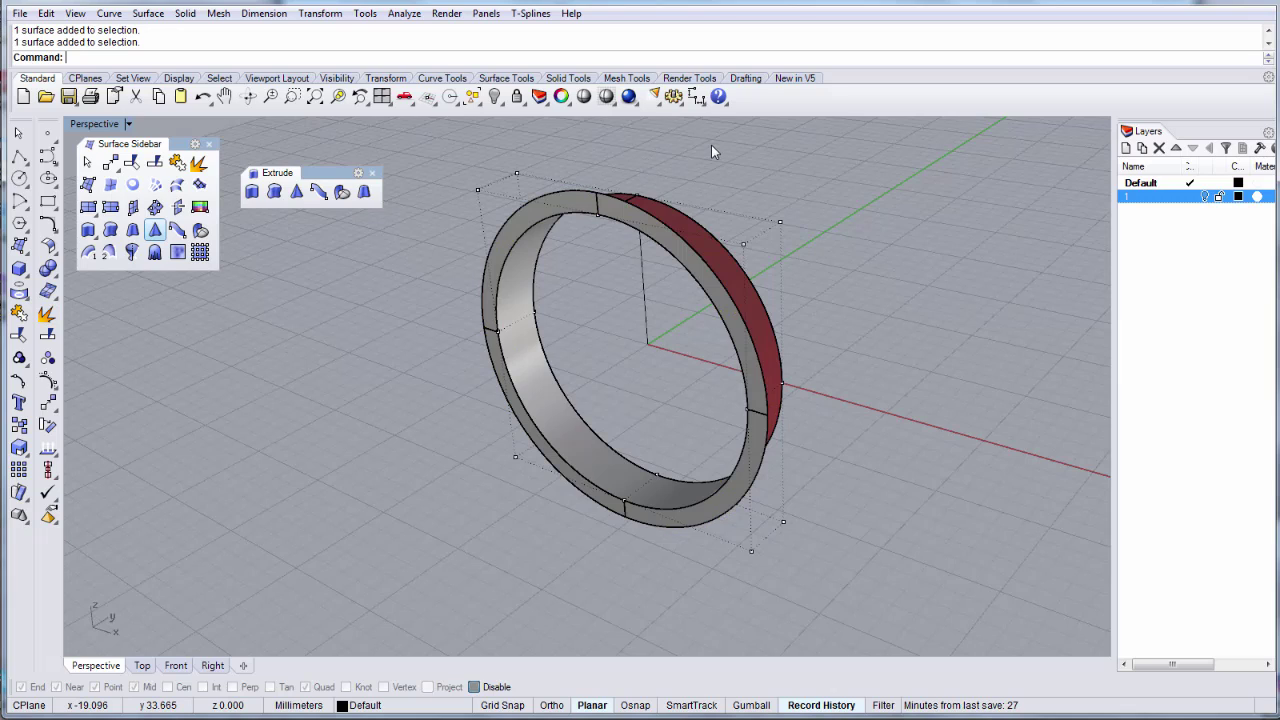
Undo the recent operations back through the Fin, leaving only the revolved band surface.
{"action": "key", "text": "ctrl+z"}
{"action": "key", "text": "ctrl+z"}
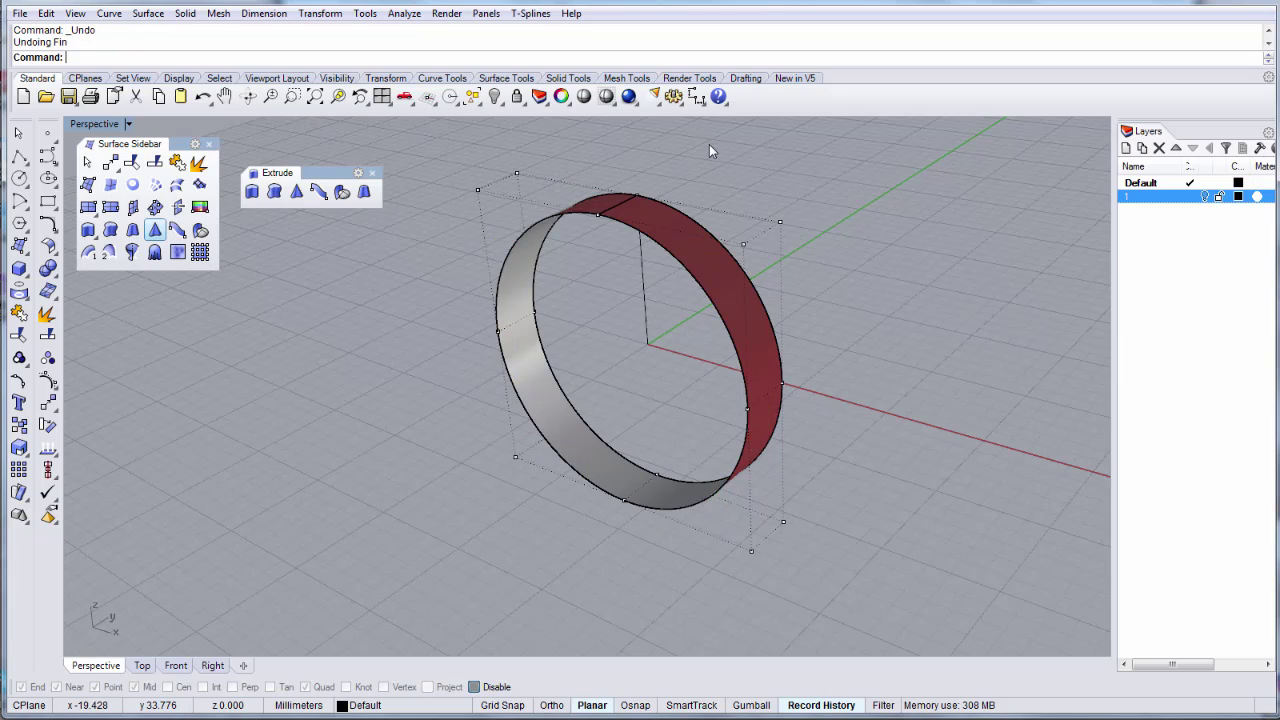
Rebuild the revolved band surface with point counts U 8 and V 2, degrees U 3 and V 1, deleting the input.
{"action": "left_click", "coordinate": [659, 208]}
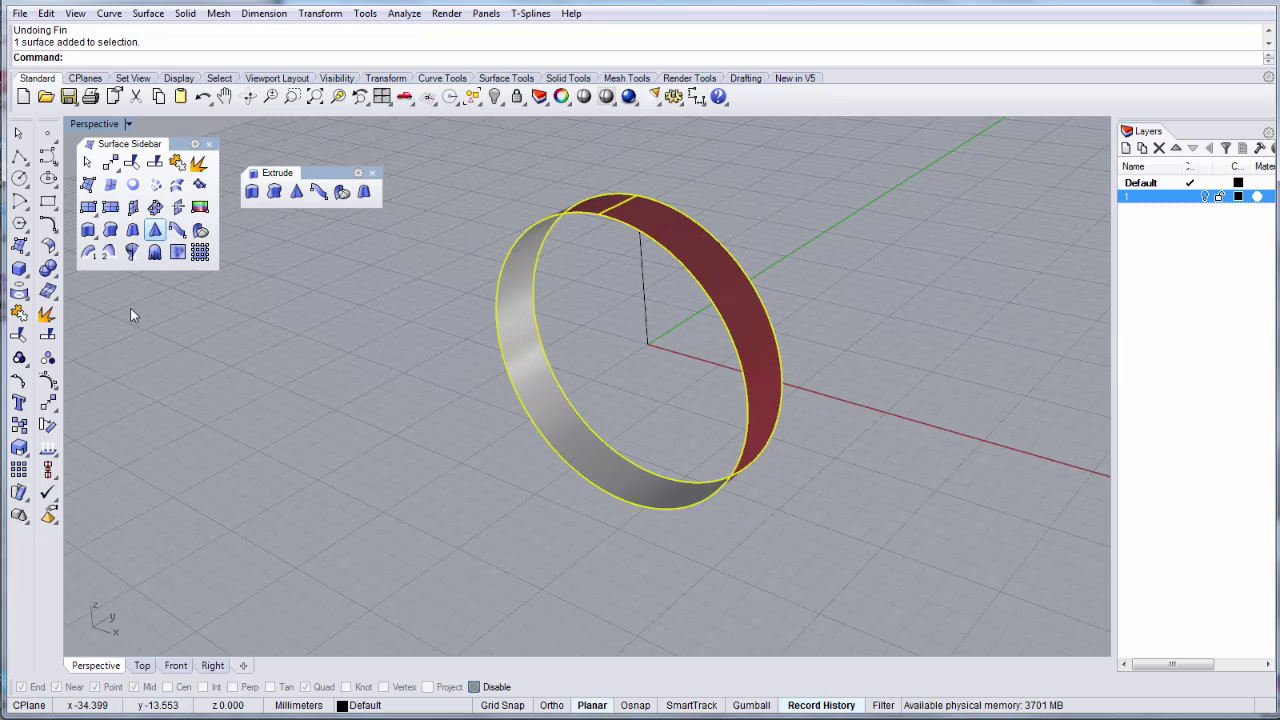
{"action": "left_click", "coordinate": [209, 144]}
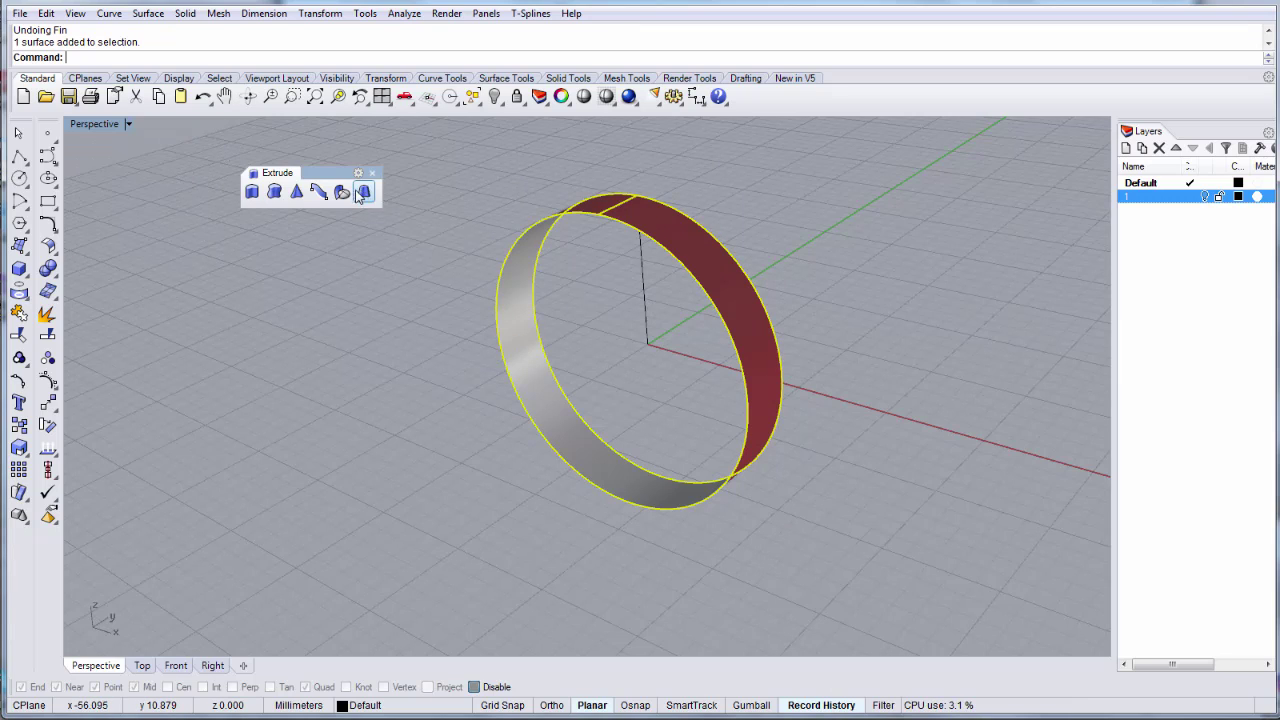
{"action": "left_click", "coordinate": [47, 248]}
{"action": "left_click_drag", "start_coordinate": [177, 251], "coordinate": [195, 245]}
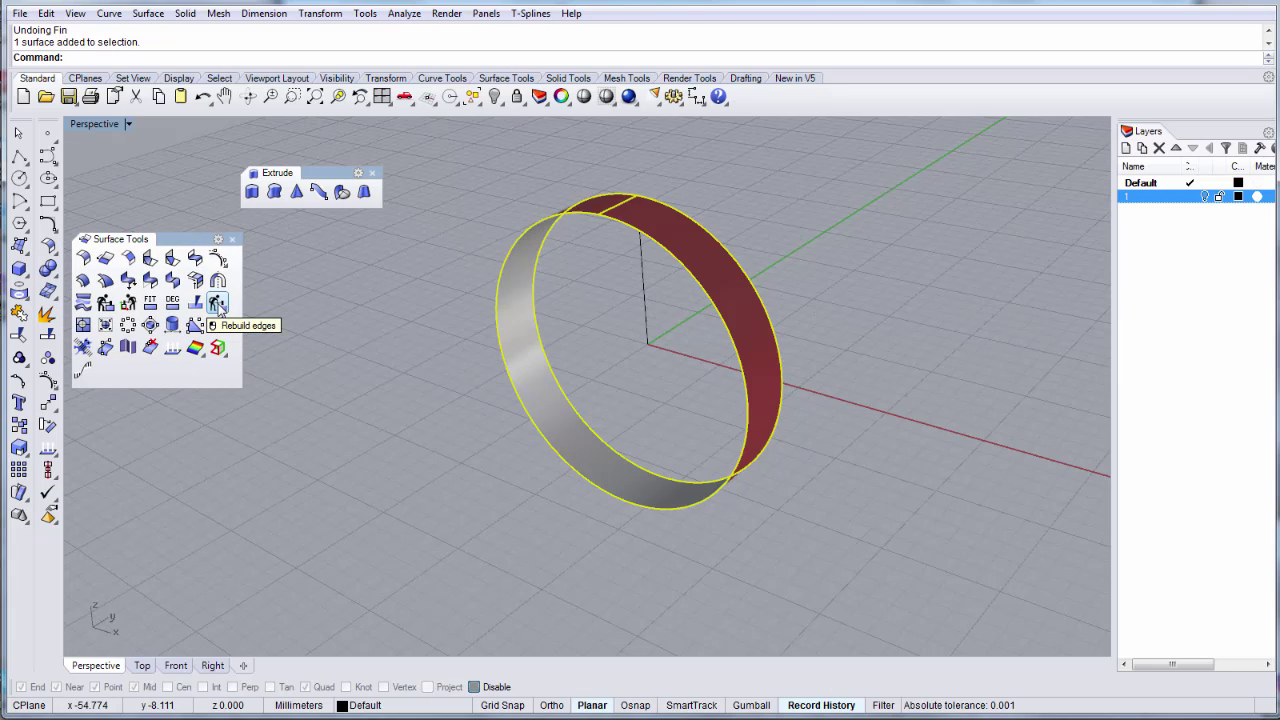
{"action": "left_click", "coordinate": [106, 305]}
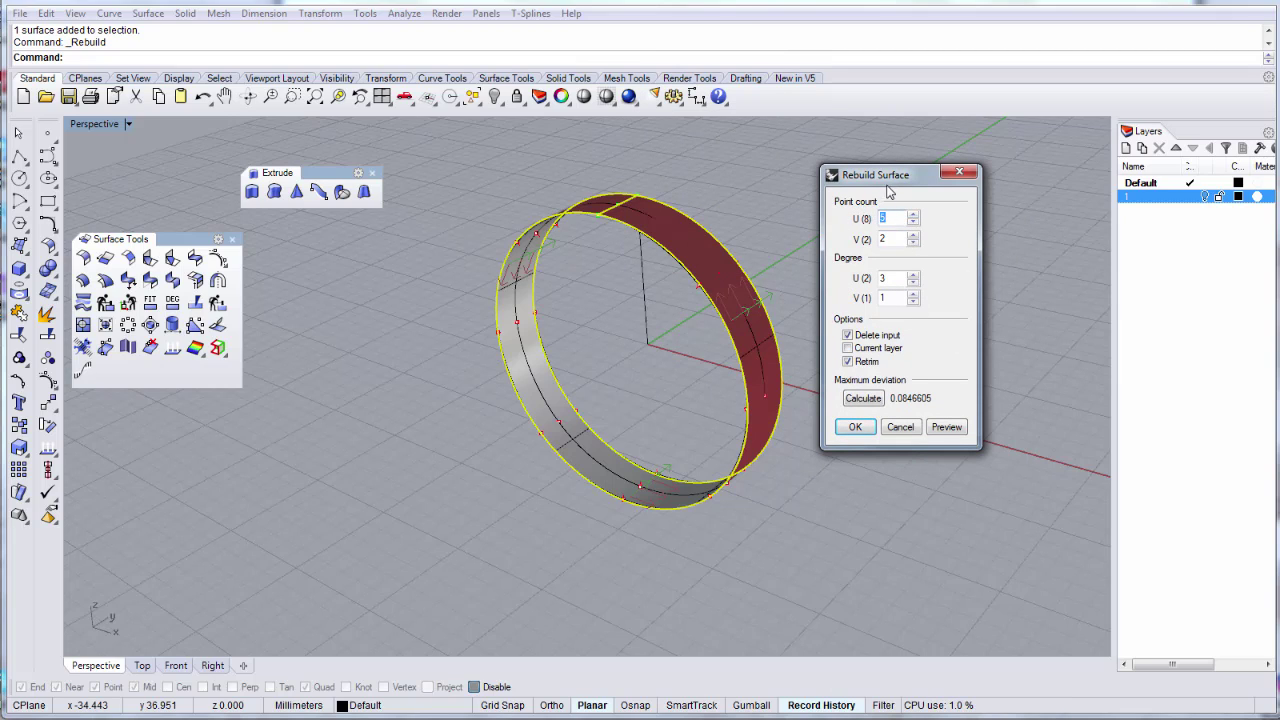
{"action": "left_click_drag", "start_coordinate": [900, 178], "coordinate": [883, 222]}
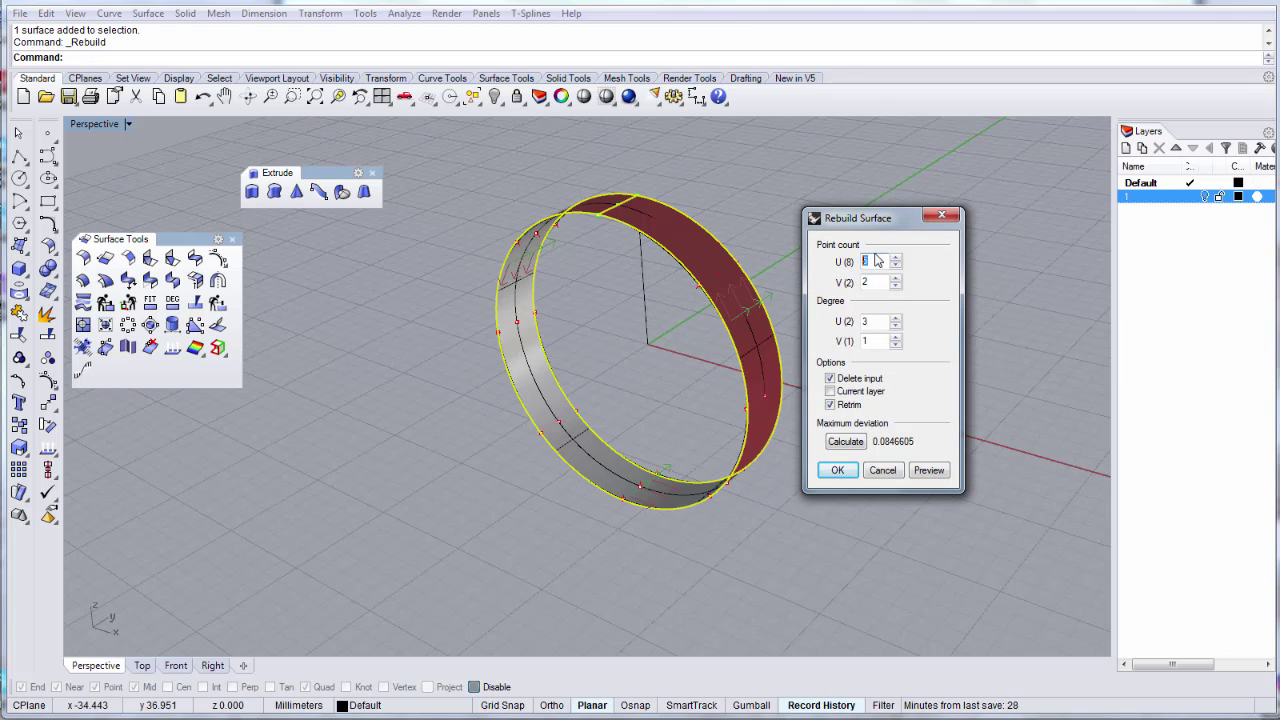
{"action": "double_click", "coordinate": [872, 260]}
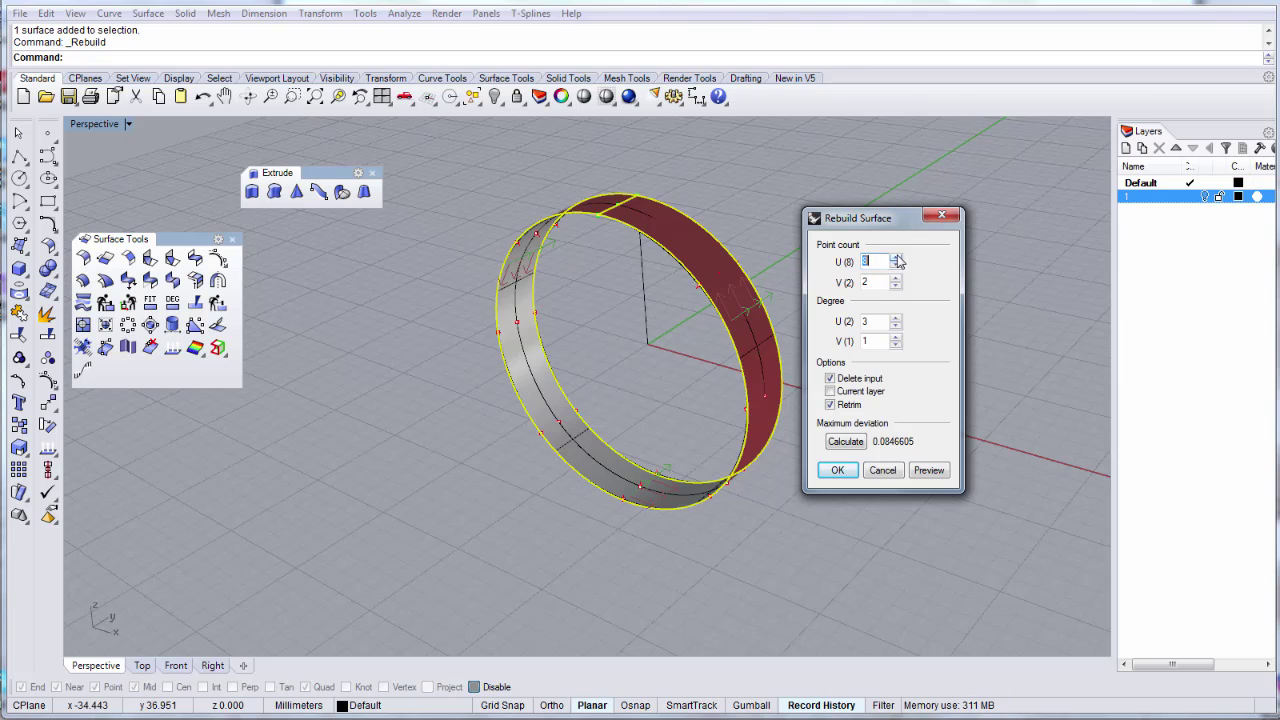
{"action": "type", "text": "8"}
{"action": "key", "text": "Return"}
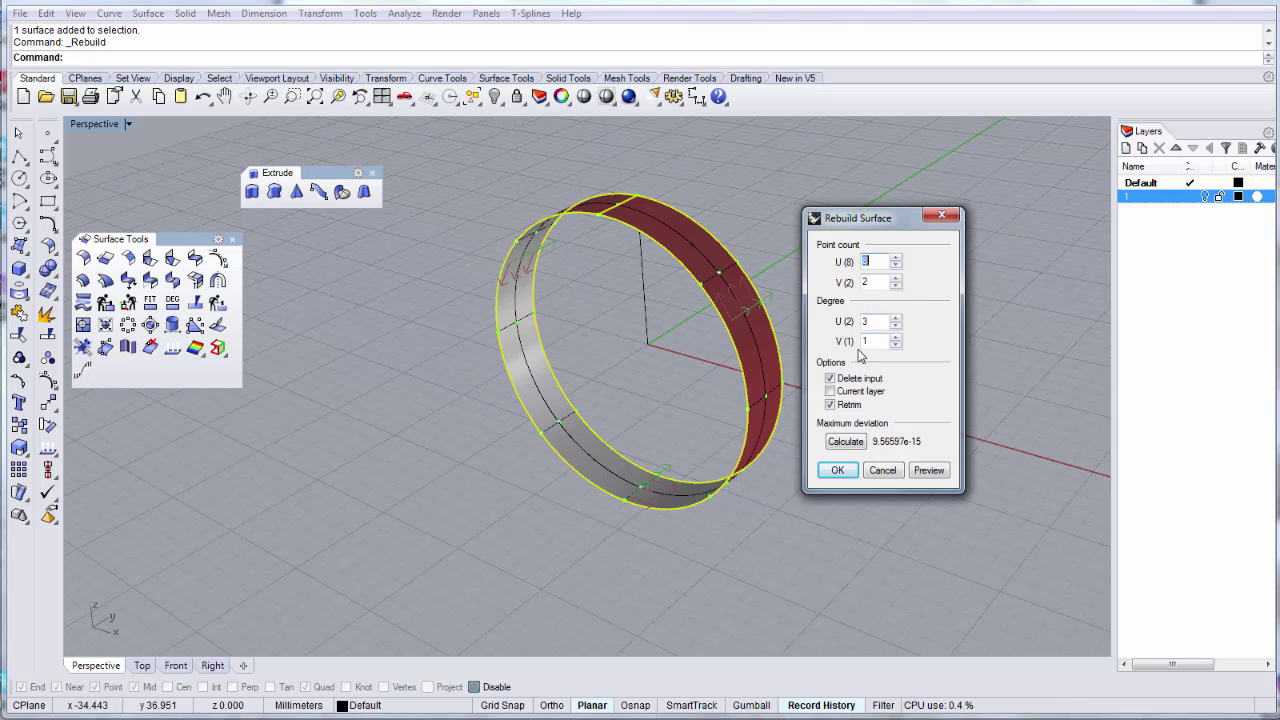
{"action": "left_click", "coordinate": [852, 444]}
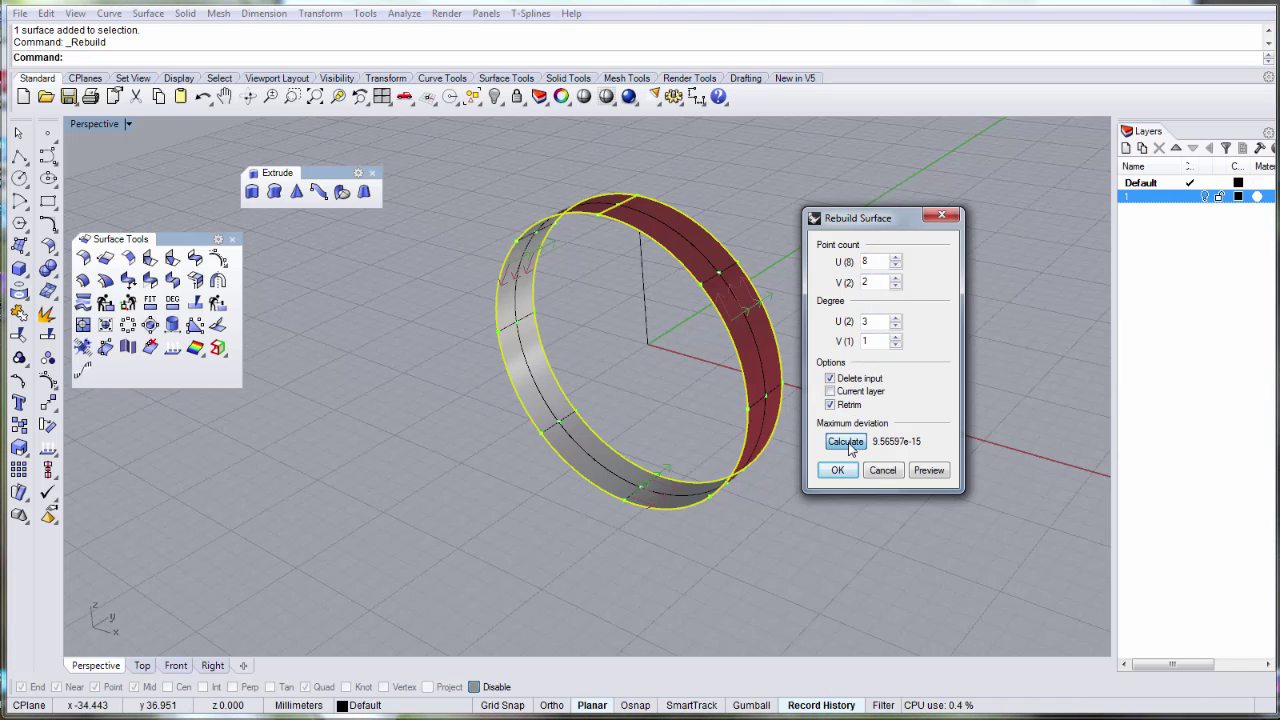
{"action": "left_click", "coordinate": [840, 474]}
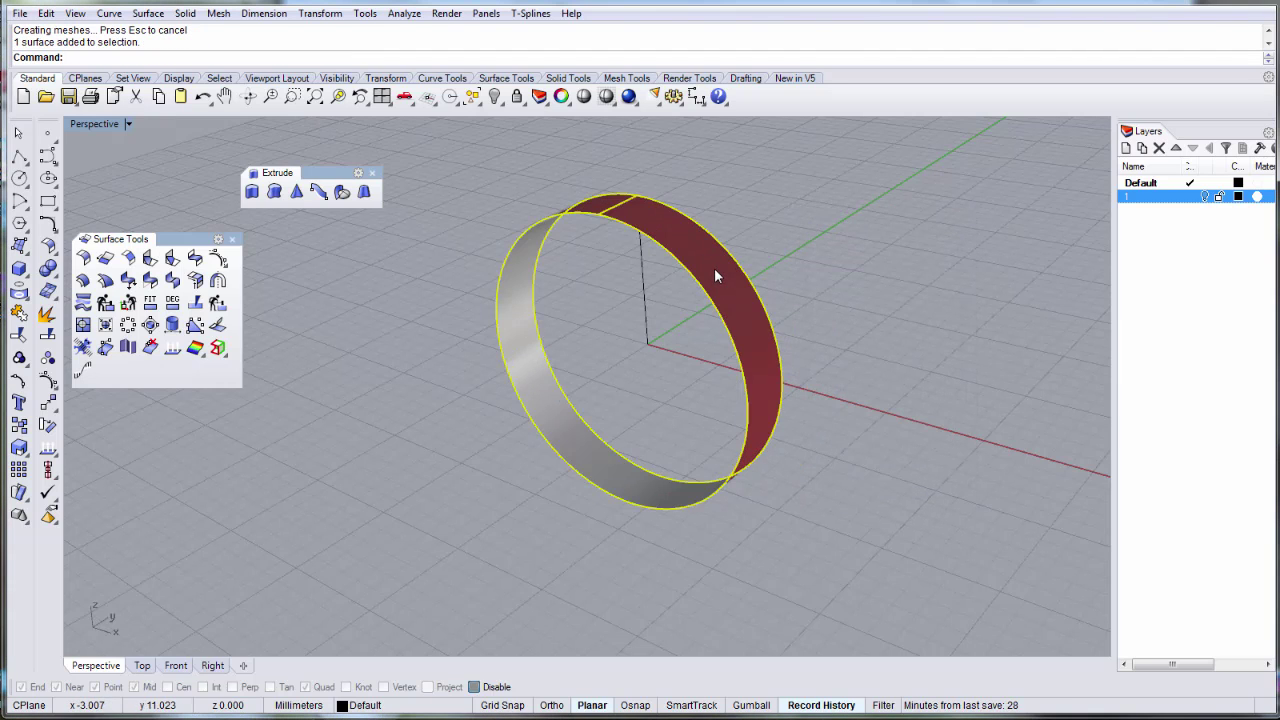
Examine the rebuilt band's control points, with their display turned off again at the end.
{"action": "key", "text": "F10"}
{"action": "right_click_drag", "start_coordinate": [716, 263], "coordinate": [607, 180]}
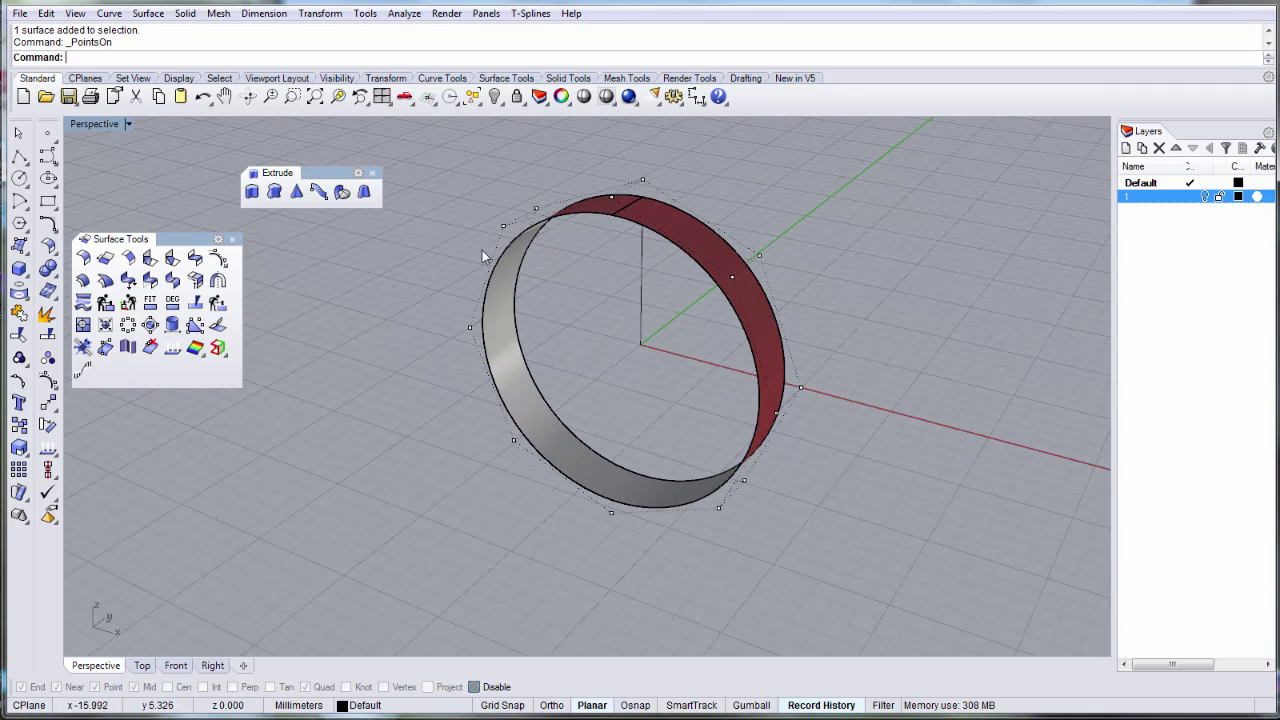
{"action": "right_click_drag", "start_coordinate": [814, 248], "coordinate": [765, 253]}
{"action": "key", "text": "Escape"}
{"action": "scroll", "coordinate": [697, 236], "scroll_direction": "up", "scroll_amount": 2}
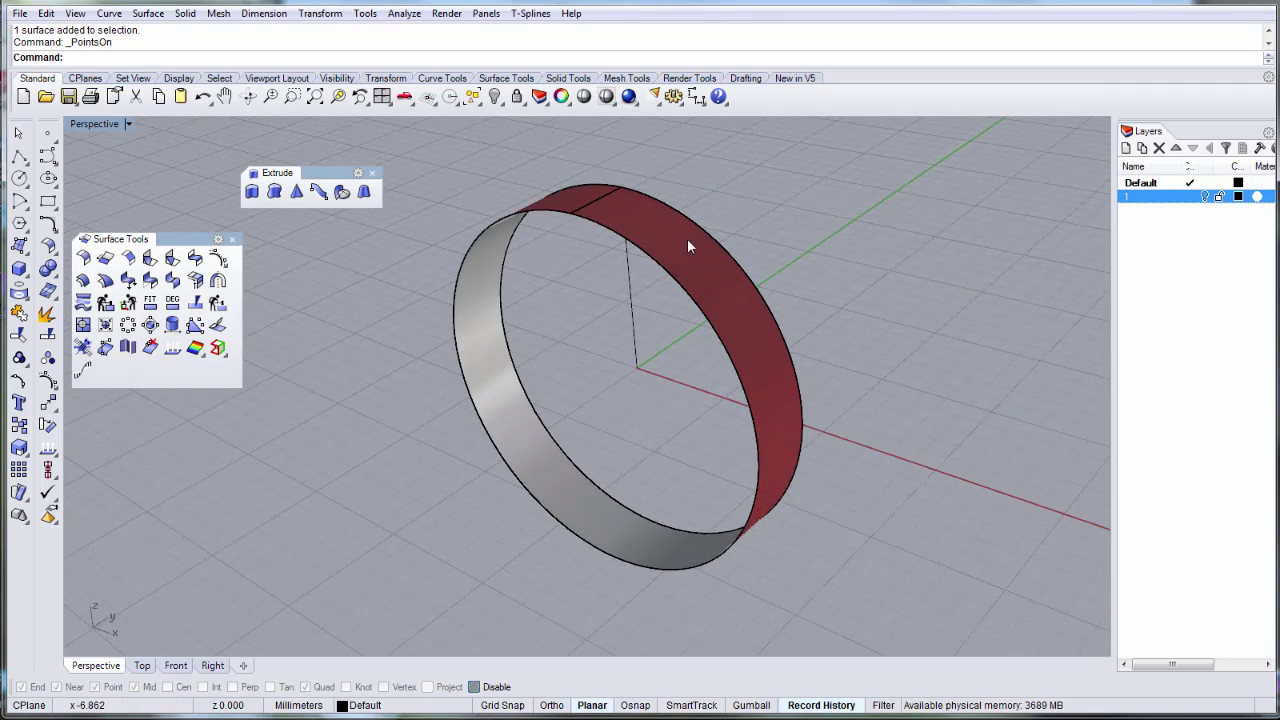
Create a Fin normal to the rebuilt band along its near edge, extending outward about 1.2 mm.
{"action": "left_click", "coordinate": [342, 191]}
{"action": "left_click", "coordinate": [549, 211]}
{"action": "key", "text": "Return"}
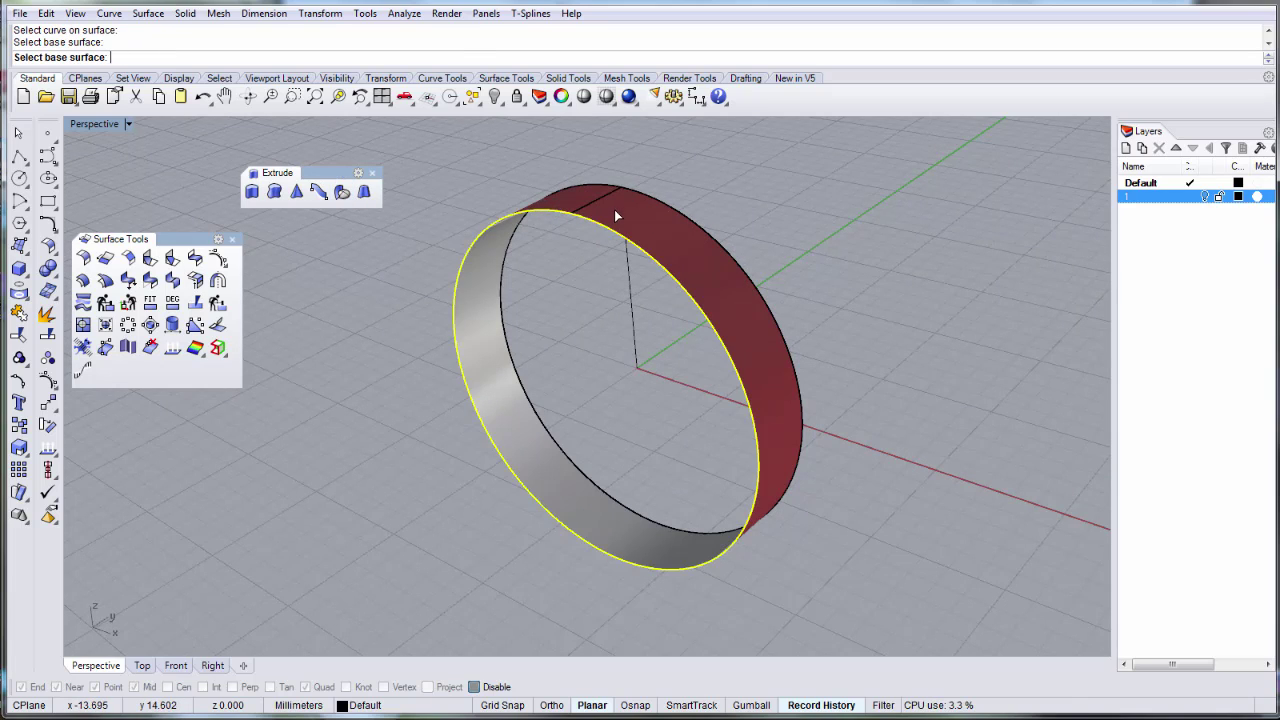
{"action": "left_click", "coordinate": [614, 209]}
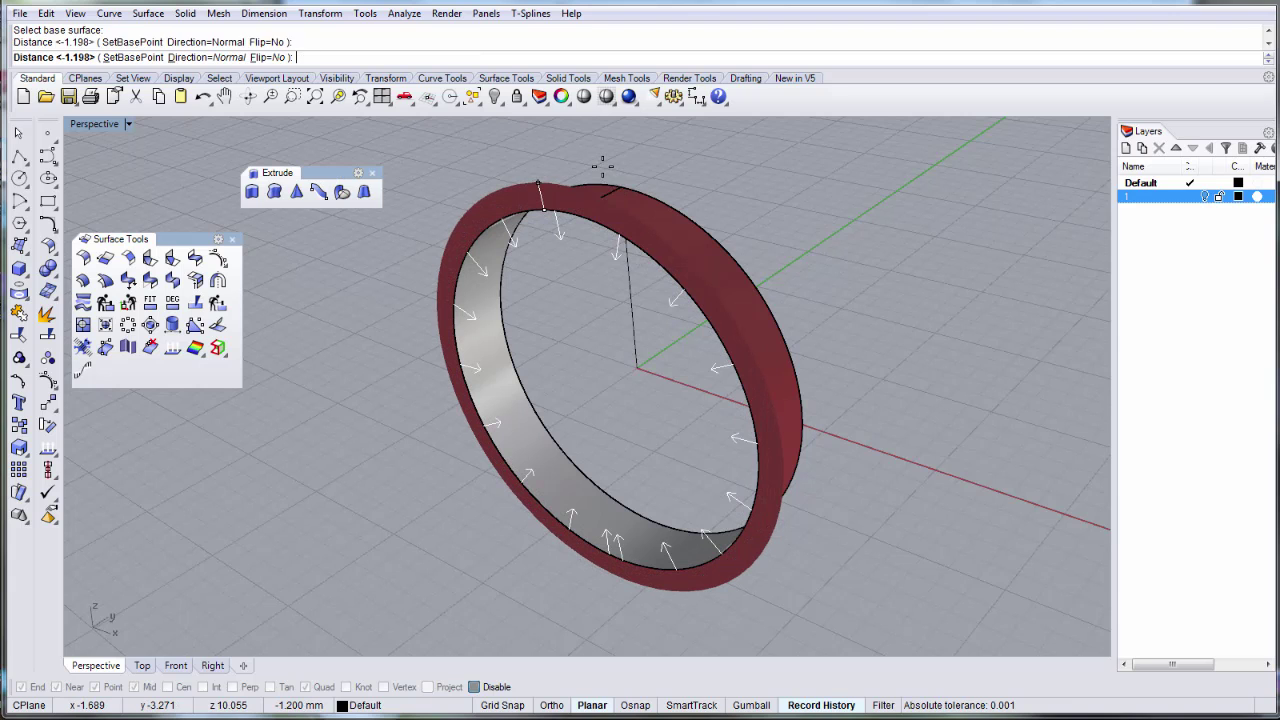
{"action": "left_click", "coordinate": [602, 166]}
{"action": "key", "text": "Return"}
Flip the normal direction of the new fin surface.
{"action": "left_click", "coordinate": [533, 206]}
{"action": "right_click_drag", "start_coordinate": [580, 198], "coordinate": [384, 246]}
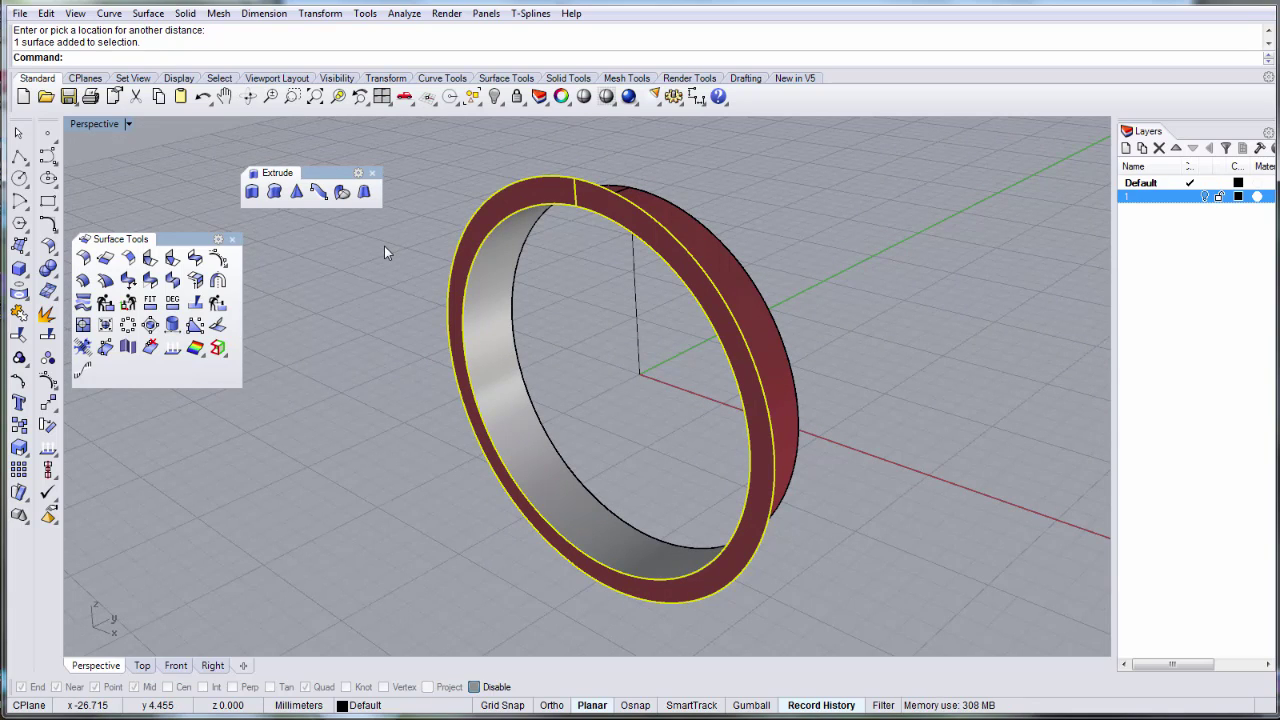
{"action": "left_click", "coordinate": [47, 469]}
{"action": "left_click", "coordinate": [323, 412]}
{"action": "right_click_drag", "start_coordinate": [323, 412], "coordinate": [454, 355]}
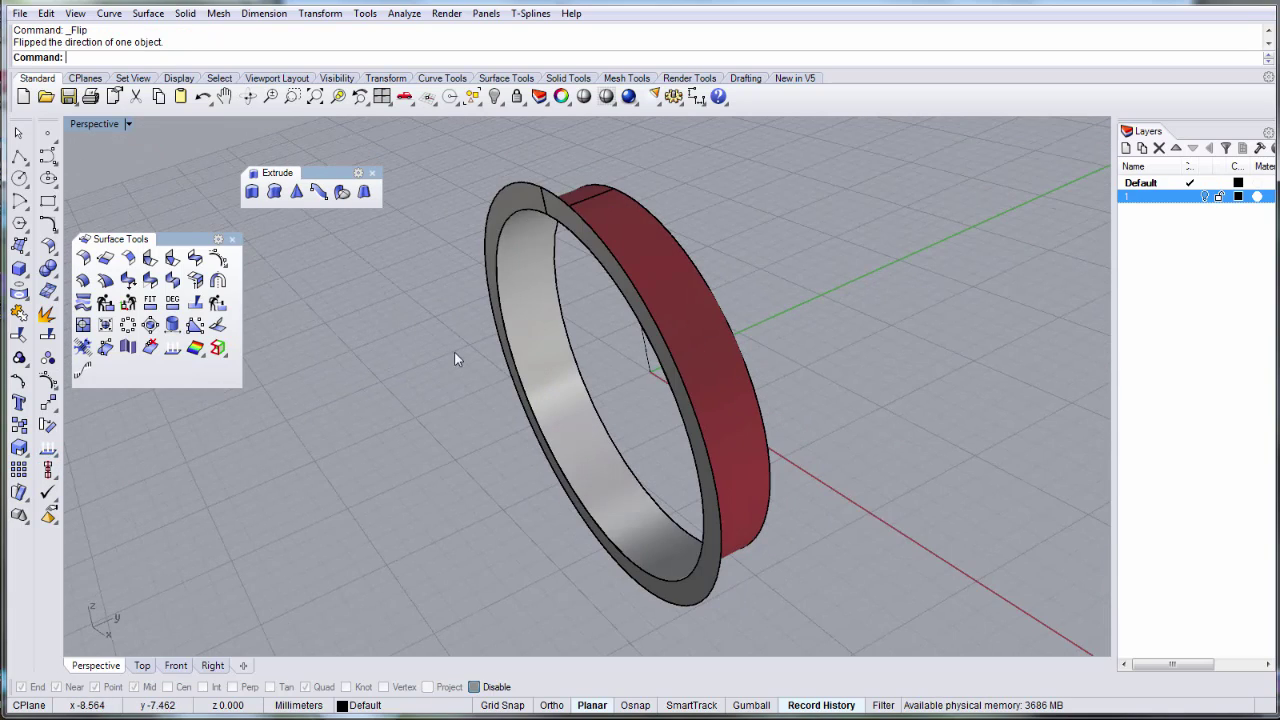
Make an enlarged copy of the band with Scale 2D in the Front view, from origin 0 to a reference point about 15.5 mm away.
{"action": "left_click", "coordinate": [629, 233]}
{"action": "double_click", "coordinate": [110, 122]}
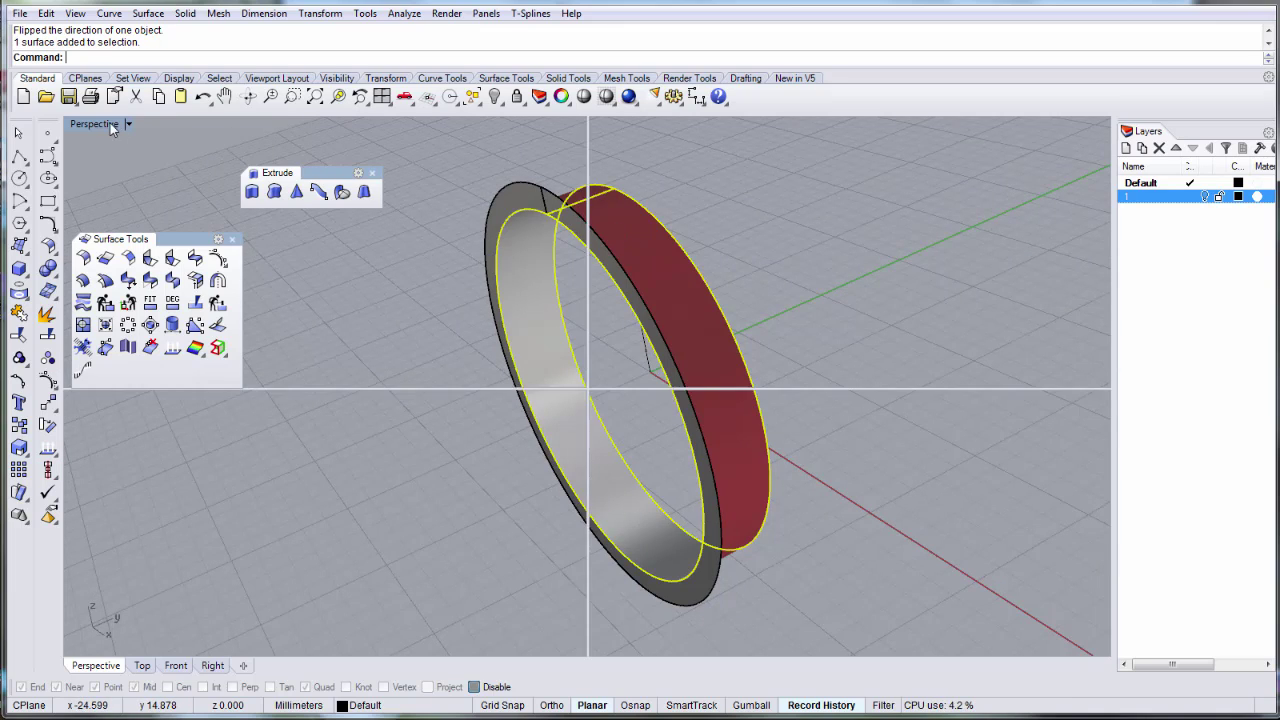
{"action": "right_click_drag", "start_coordinate": [361, 509], "coordinate": [393, 477]}
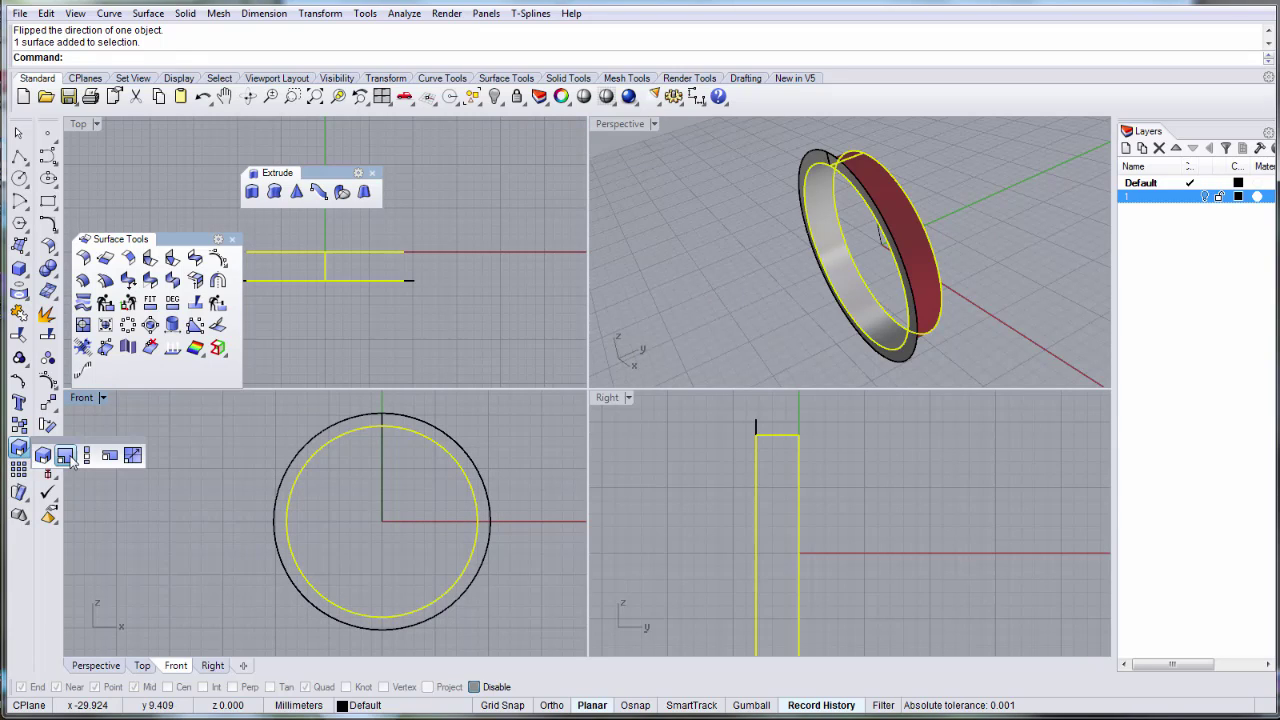
{"action": "right_click", "coordinate": [18, 452]}
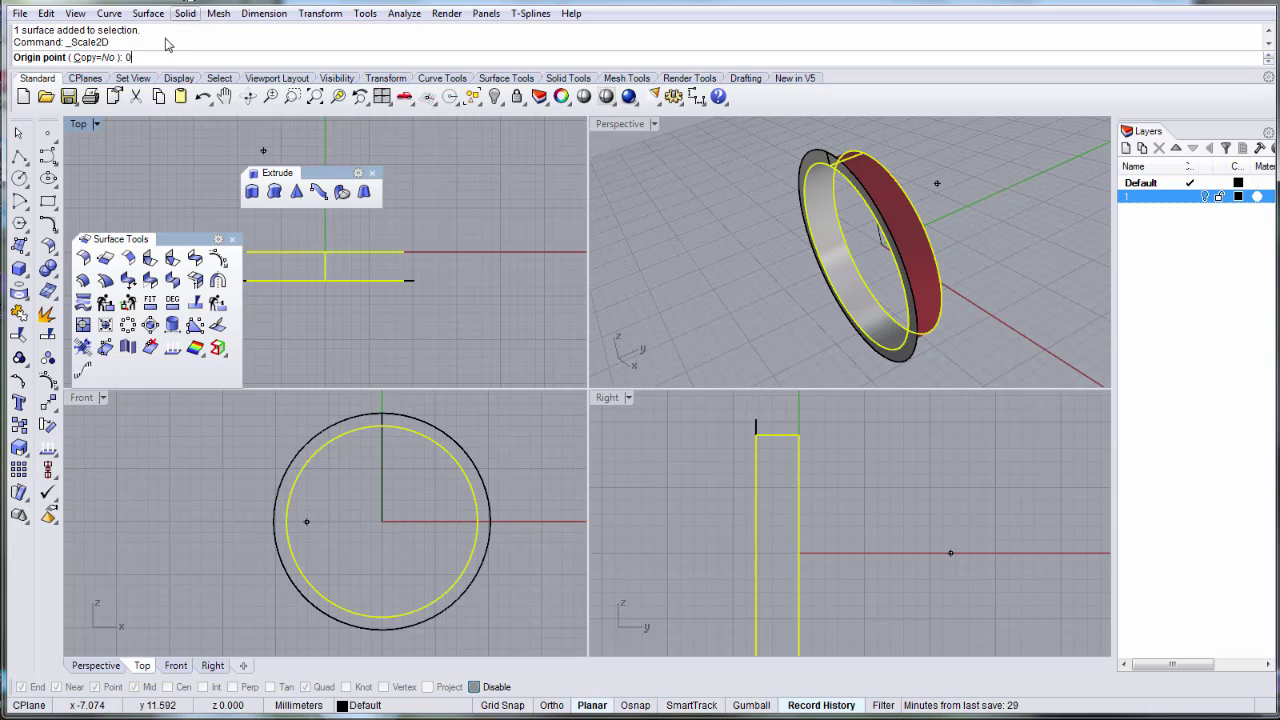
{"action": "type", "text": "0"}
{"action": "key", "text": "Return"}
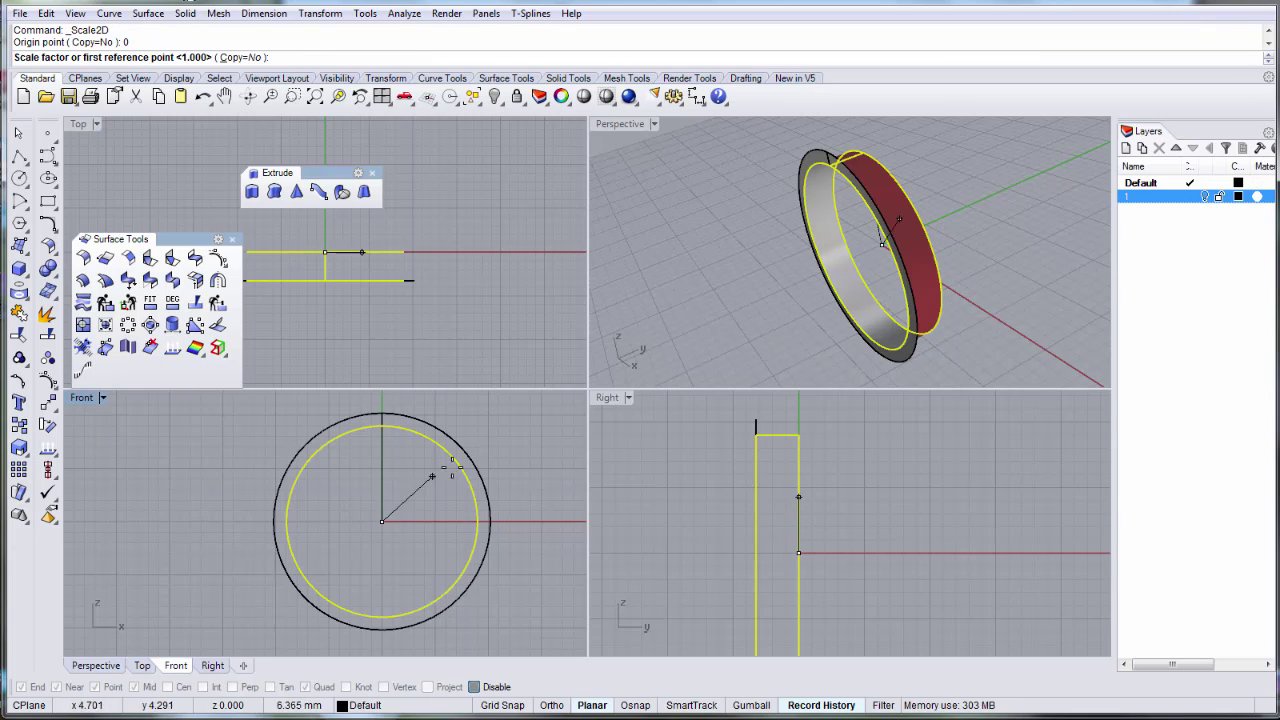
{"action": "left_click", "coordinate": [243, 57]}
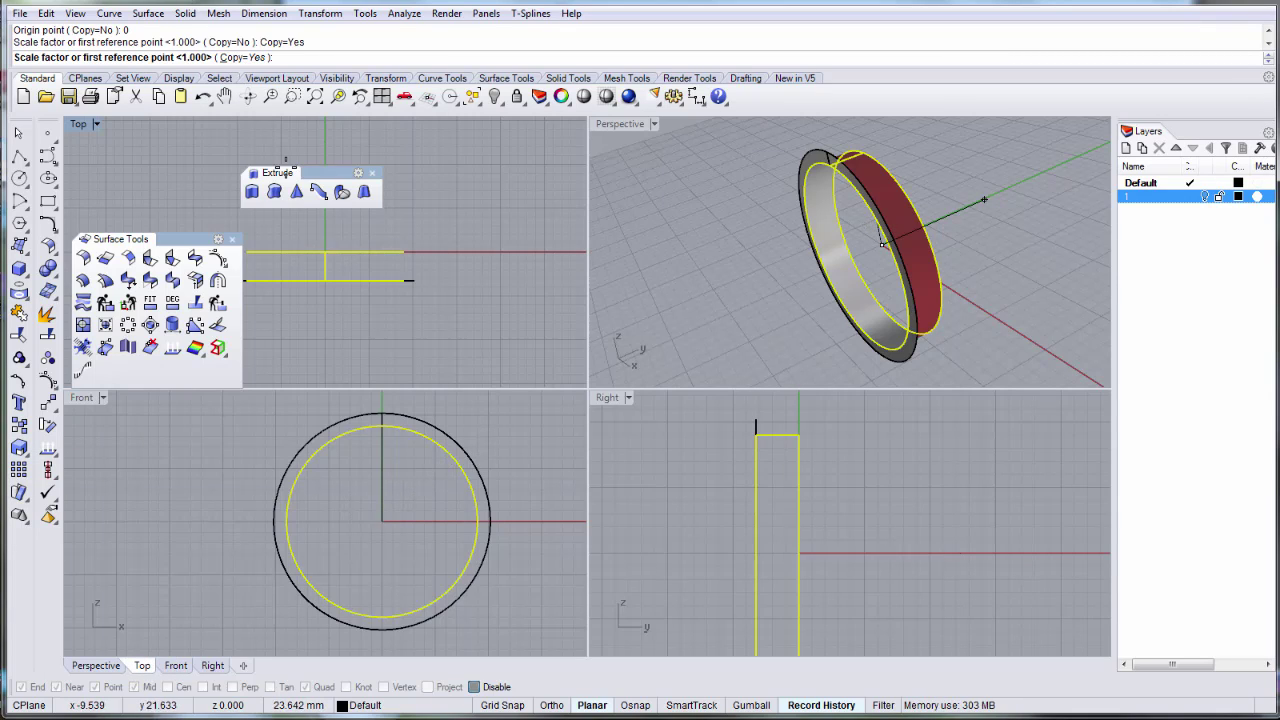
{"action": "scroll", "coordinate": [468, 450], "scroll_direction": "up", "scroll_amount": 2}
{"action": "left_click", "coordinate": [476, 462]}
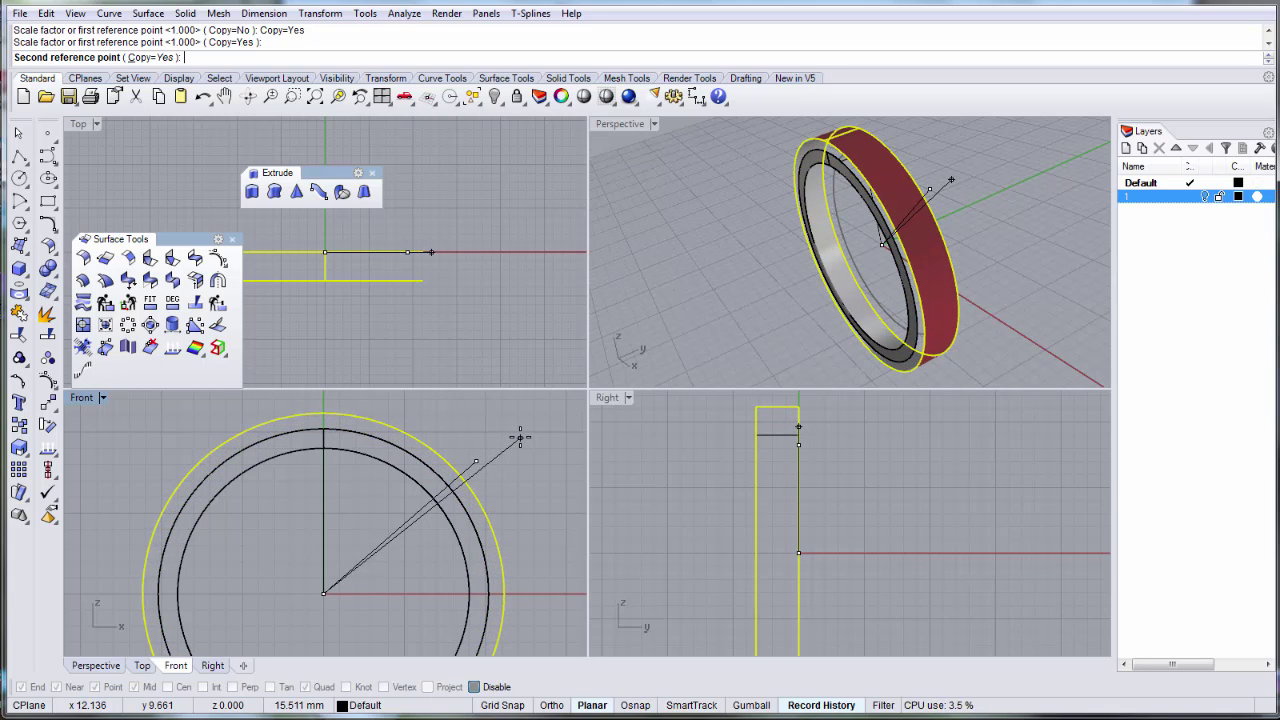
{"action": "left_click", "coordinate": [520, 437]}
{"action": "right_click", "coordinate": [508, 451]}
{"action": "left_click", "coordinate": [520, 453]}
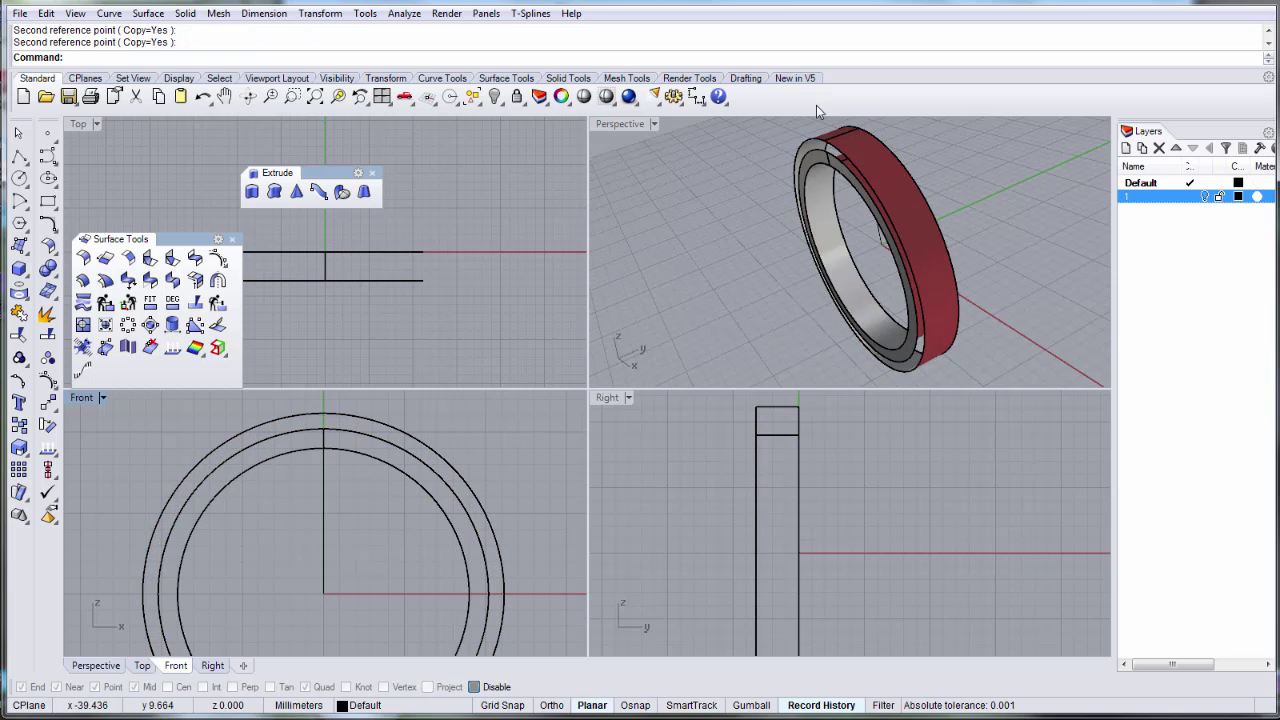
Flip the normal direction of the enlarged outer band in the maximized Perspective view.
{"action": "double_click", "coordinate": [620, 123]}
{"action": "left_click", "coordinate": [548, 205]}
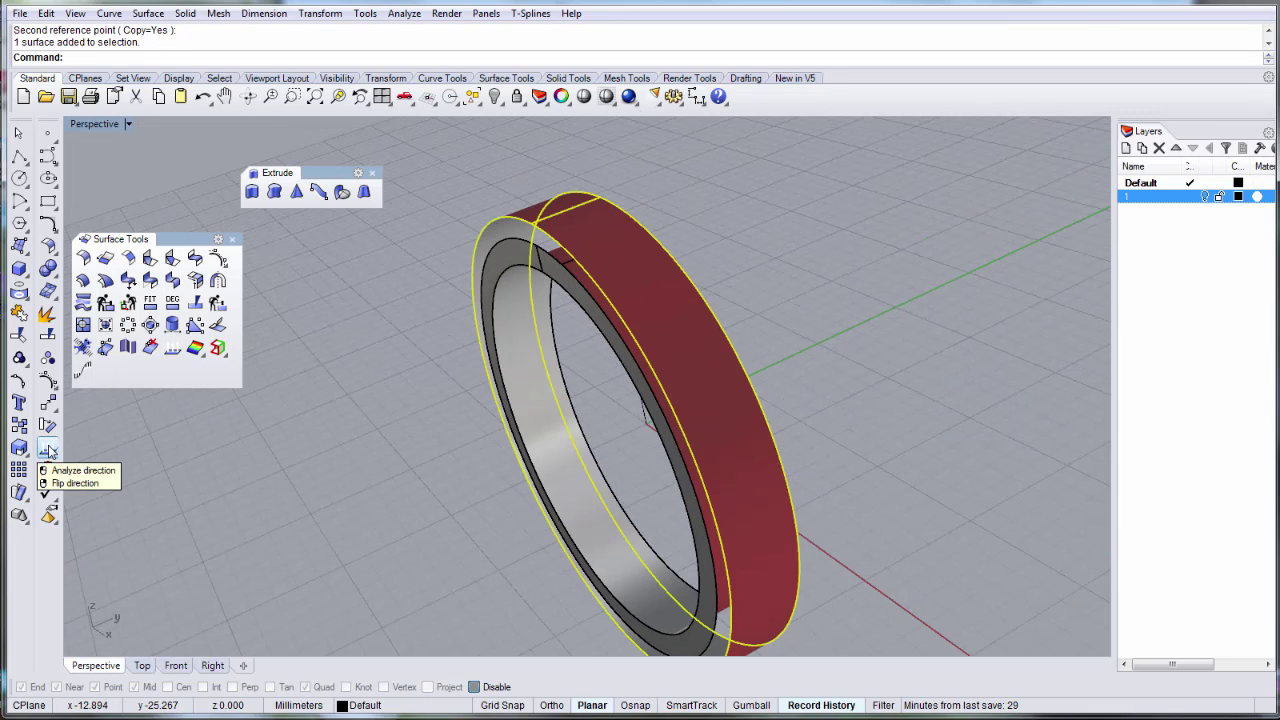
{"action": "right_click", "coordinate": [52, 451]}
{"action": "left_click", "coordinate": [292, 402]}
Narrow the outer band's width with Scale 1D from the midpoint of its seam, keeping it centred over the inner band.
{"action": "right_click_drag", "start_coordinate": [558, 310], "coordinate": [526, 336]}
{"action": "right_click_drag", "start_coordinate": [535, 199], "coordinate": [549, 218]}
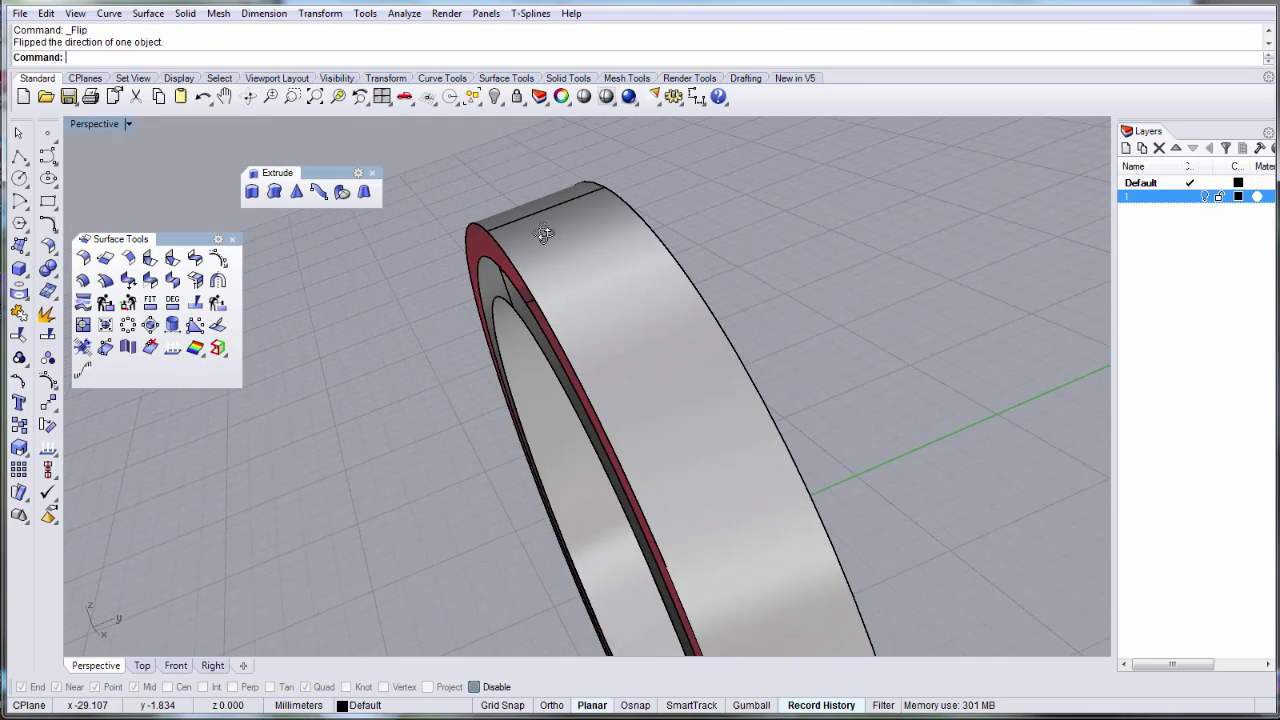
{"action": "scroll", "coordinate": [549, 218], "scroll_direction": "up", "scroll_amount": 3}
{"action": "left_click", "coordinate": [584, 206]}
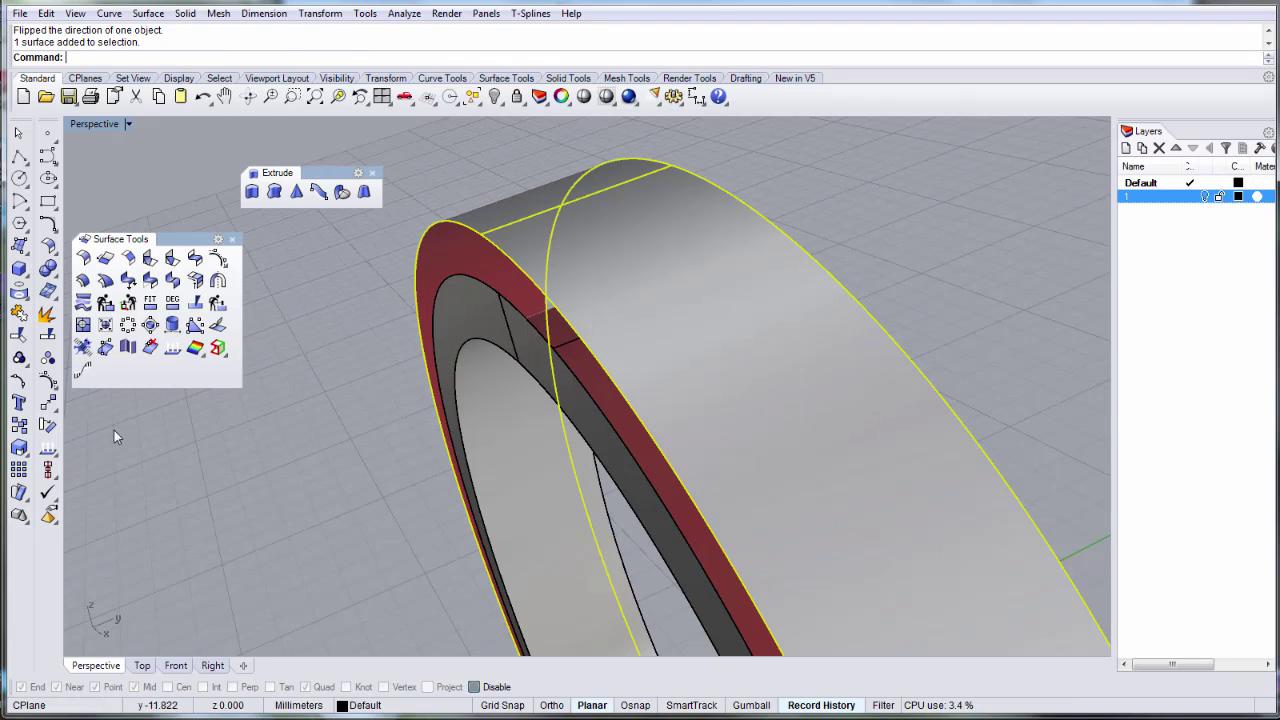
{"action": "left_click", "coordinate": [18, 447]}
{"action": "left_click", "coordinate": [88, 455]}
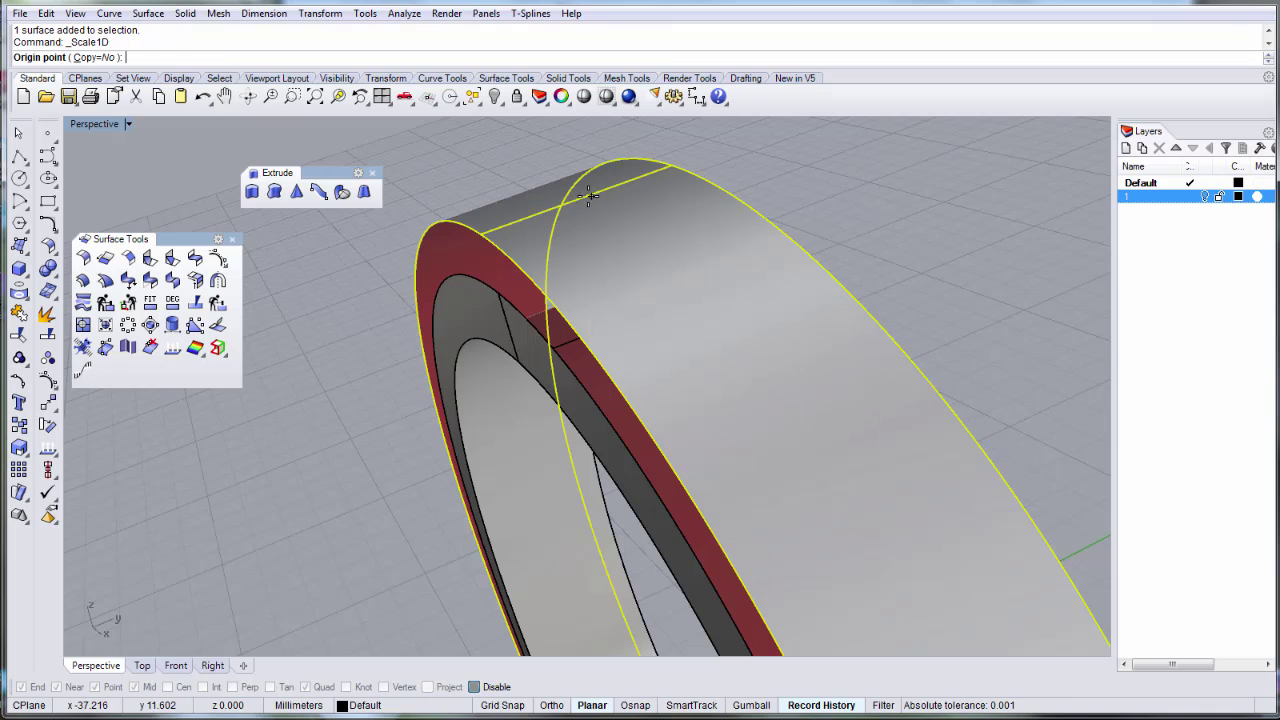
{"action": "left_click", "coordinate": [590, 200]}
{"action": "scroll", "coordinate": [500, 235], "scroll_direction": "down", "scroll_amount": 2}
{"action": "right_click_drag", "start_coordinate": [412, 292], "coordinate": [406, 318]}
{"action": "left_click", "coordinate": [348, 338]}
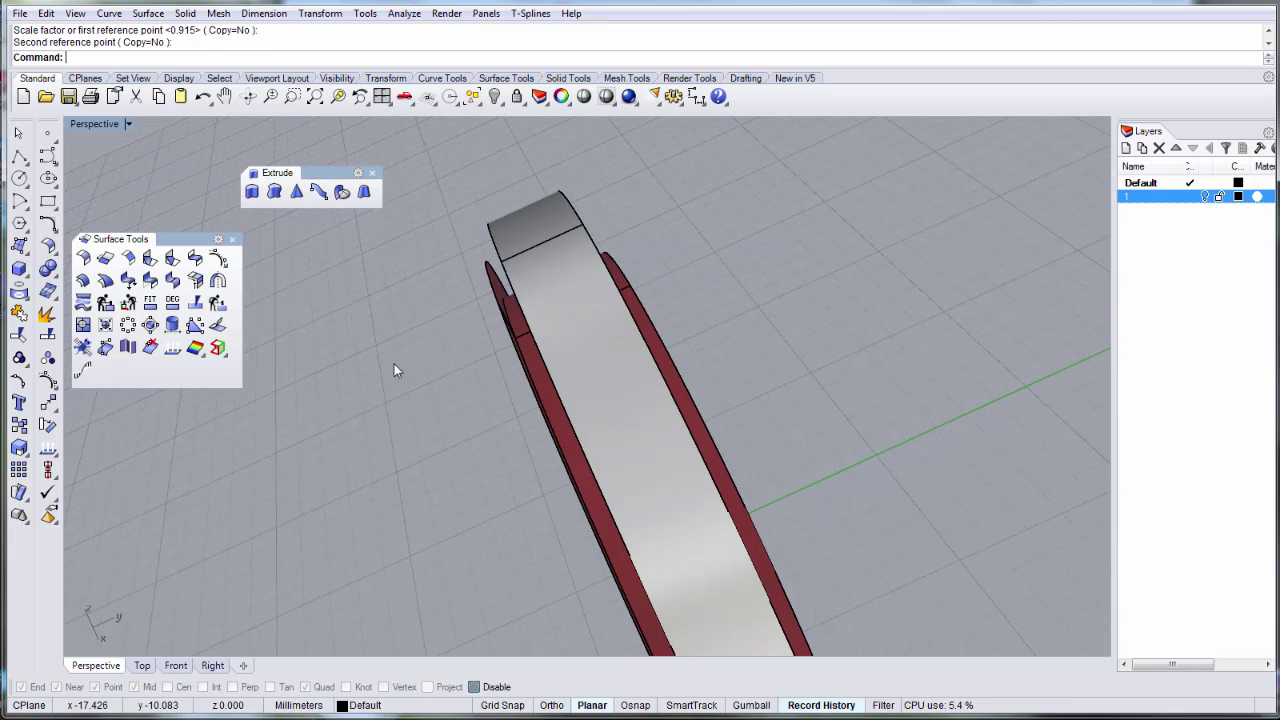
{"action": "left_click", "coordinate": [497, 300]}
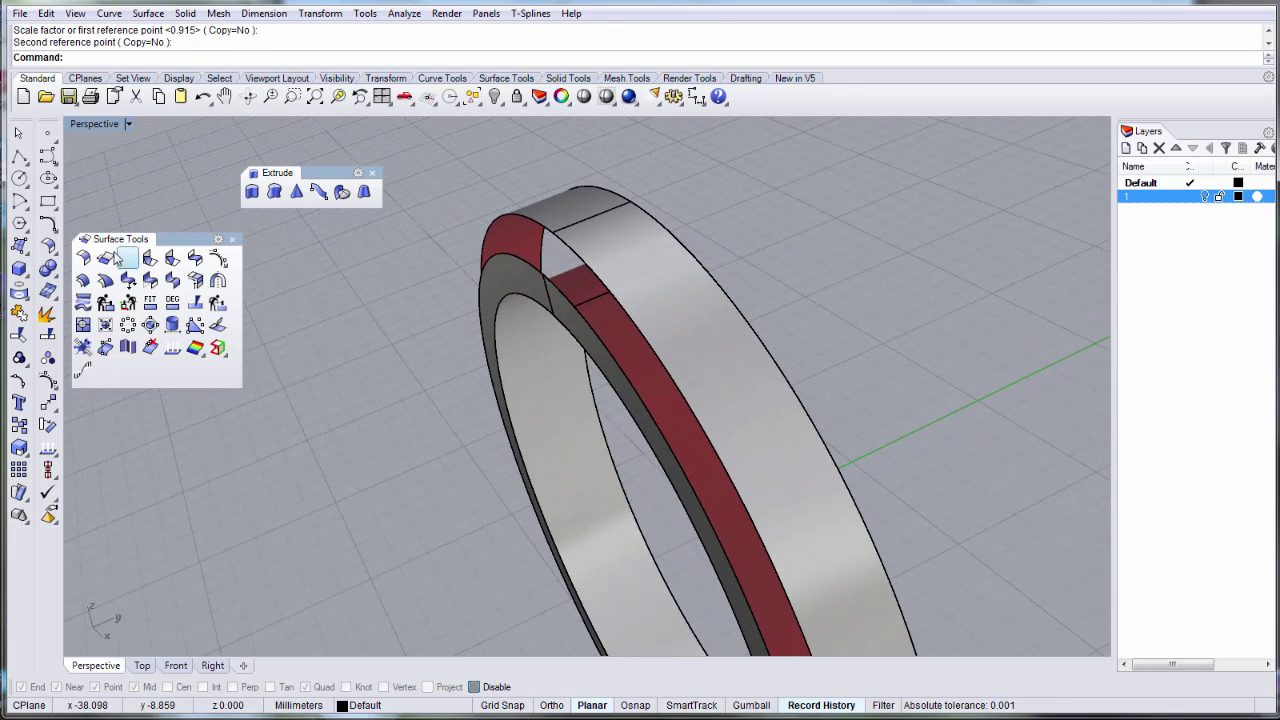
Loft a bevel surface between the fin's outer edge and the outer band's near edge, using Normal style without simplifying.
{"action": "left_click", "coordinate": [19, 245]}
{"action": "left_click_drag", "start_coordinate": [111, 243], "coordinate": [346, 260]}
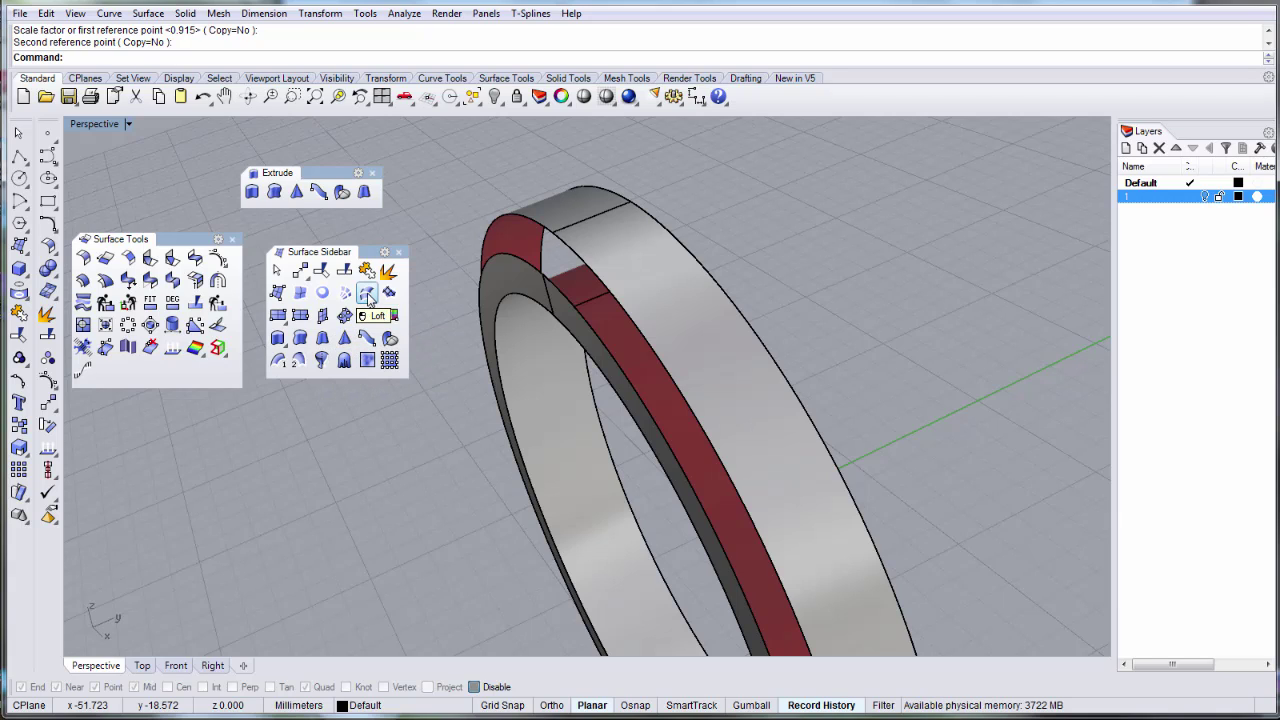
{"action": "left_click", "coordinate": [366, 292]}
{"action": "left_click", "coordinate": [521, 264]}
{"action": "left_click", "coordinate": [533, 222]}
{"action": "key", "text": "Return"}
{"action": "right_click_drag", "start_coordinate": [590, 315], "coordinate": [596, 256]}
{"action": "right_click", "coordinate": [654, 352]}
{"action": "left_click", "coordinate": [984, 347]}
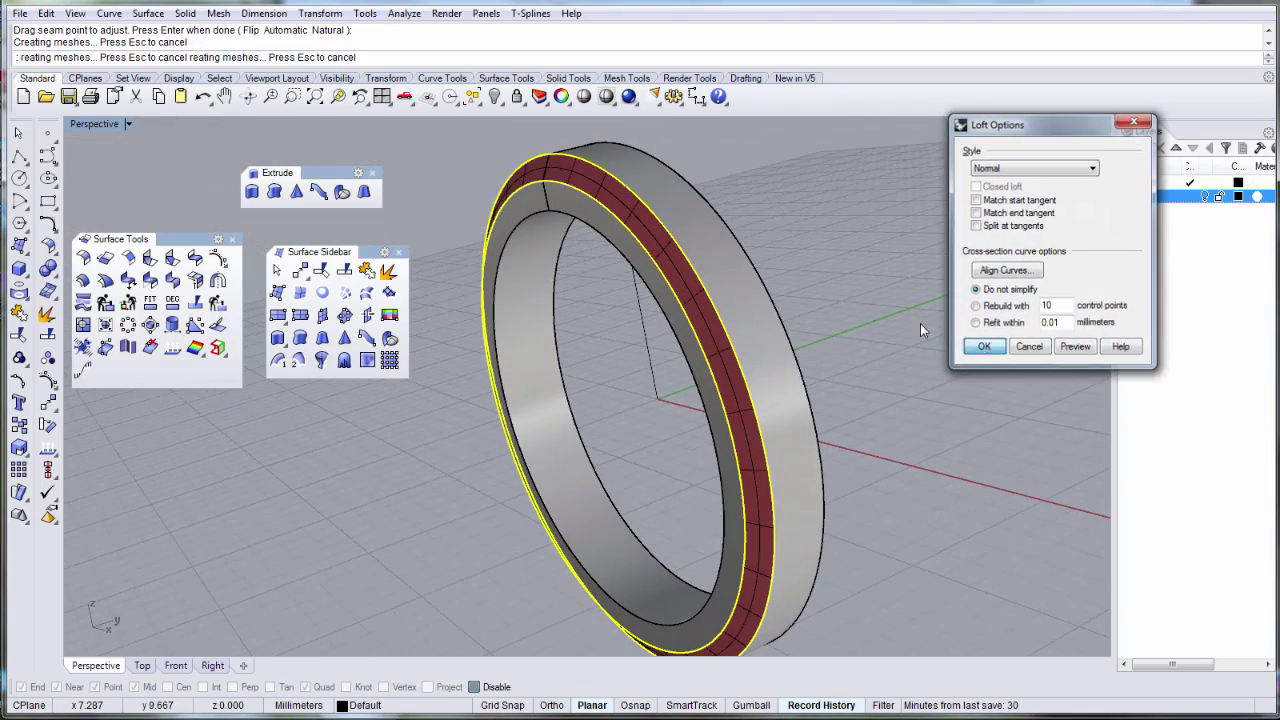
{"action": "right_click_drag", "start_coordinate": [769, 251], "coordinate": [409, 131]}
{"action": "scroll", "coordinate": [589, 227], "scroll_direction": "up", "scroll_amount": 3}
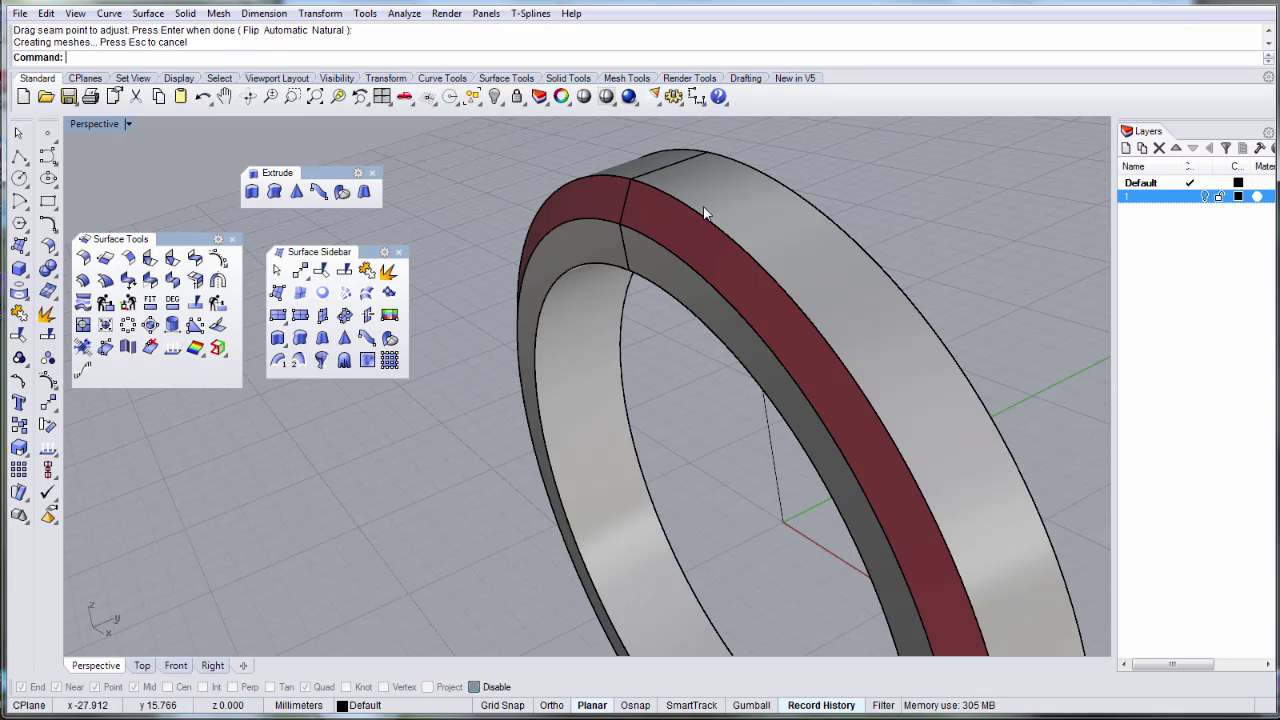
{"action": "scroll", "coordinate": [697, 240], "scroll_direction": "down", "scroll_amount": 2}
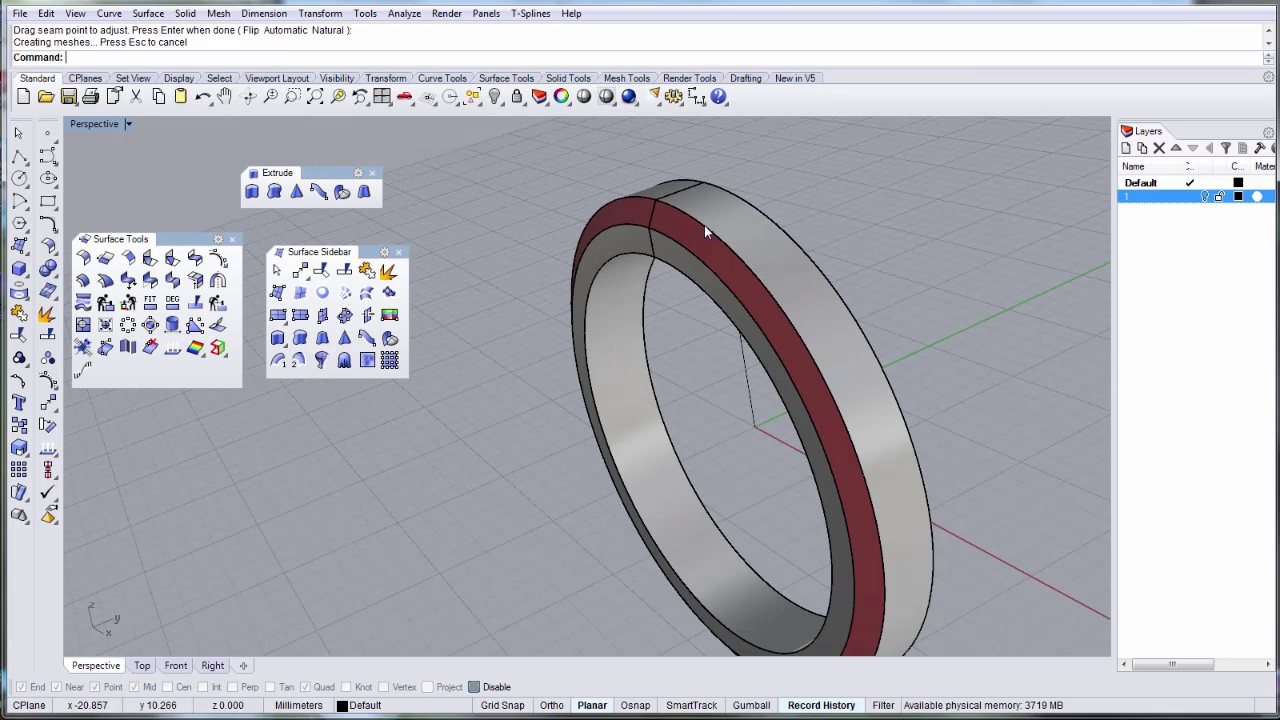
Join the fin surface and the lofted bevel surface into one polysurface.
{"action": "scroll", "coordinate": [660, 226], "scroll_direction": "up", "scroll_amount": 2}
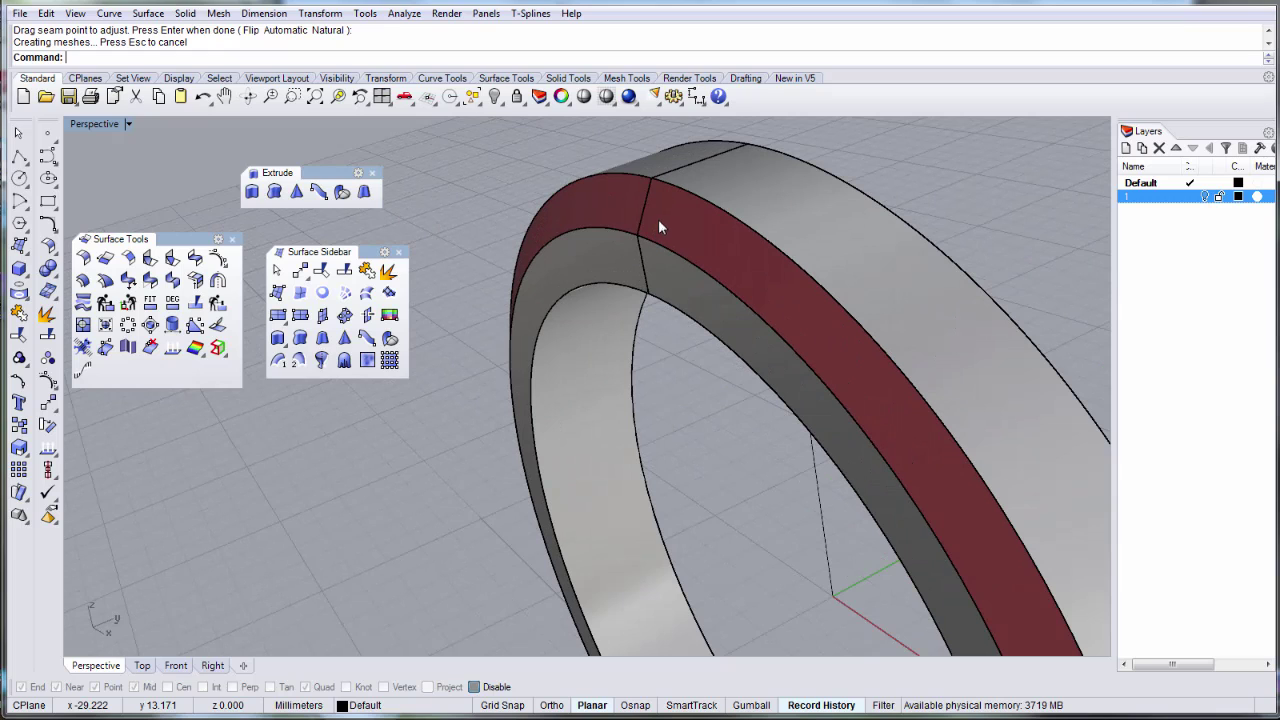
{"action": "scroll", "coordinate": [665, 290], "scroll_direction": "down", "scroll_amount": 4}
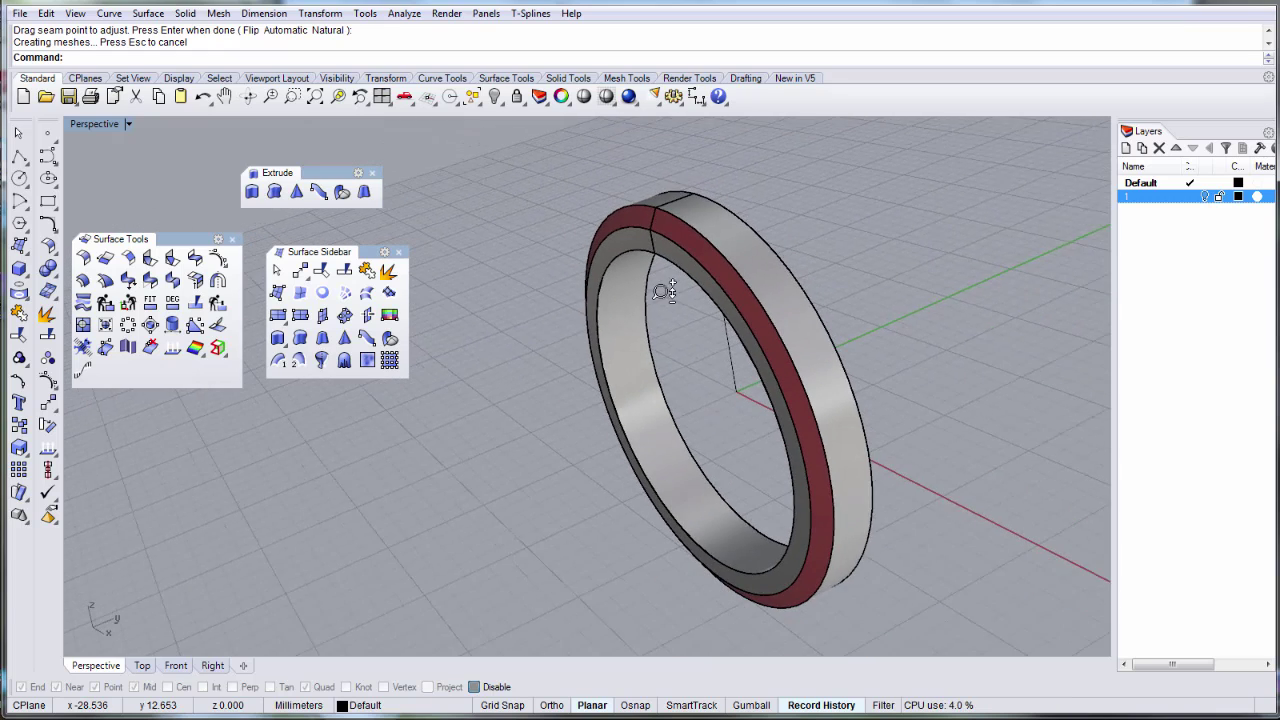
{"action": "scroll", "coordinate": [665, 295], "scroll_direction": "up", "scroll_amount": 3}
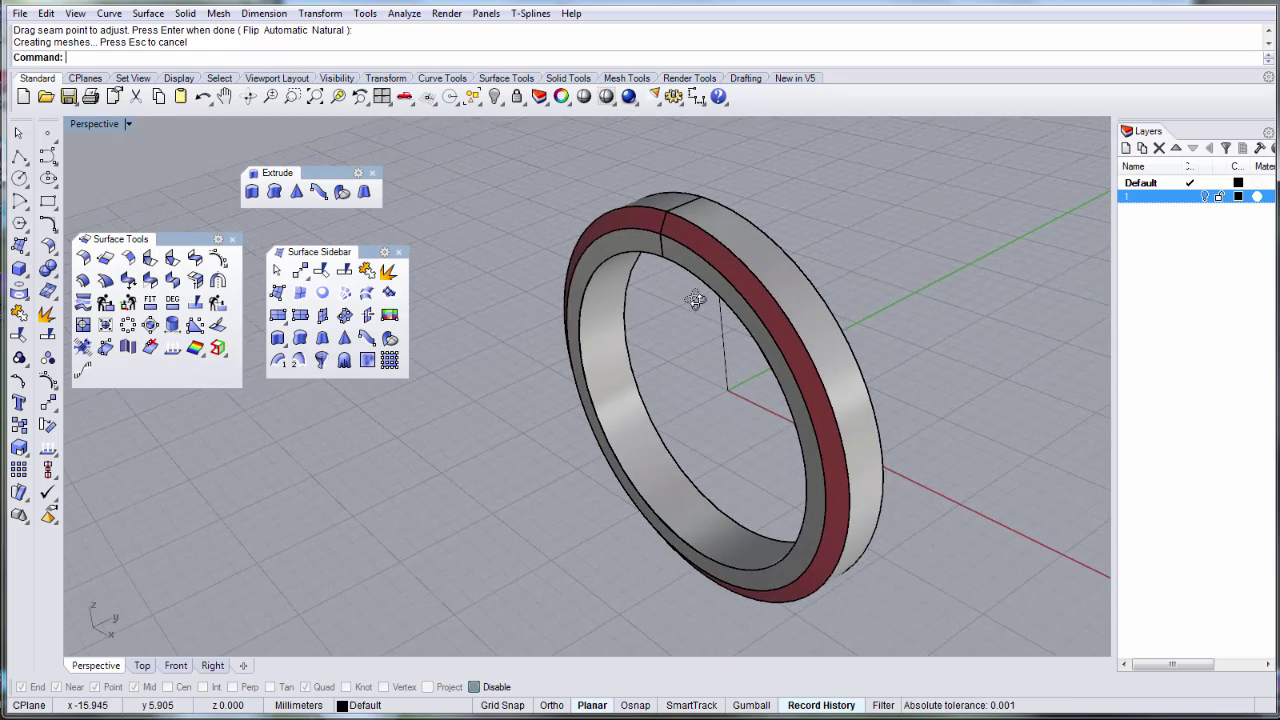
{"action": "scroll", "coordinate": [668, 255], "scroll_direction": "up", "scroll_amount": 1}
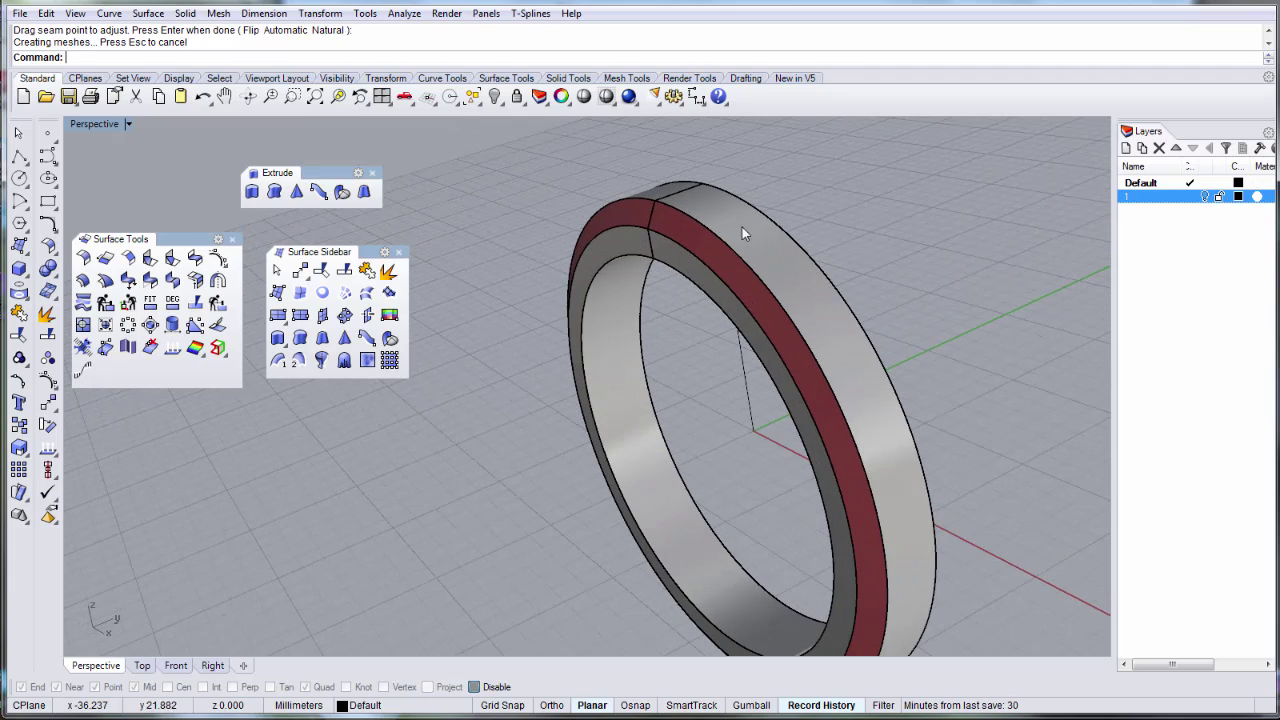
{"action": "right_click_drag", "start_coordinate": [839, 185], "coordinate": [749, 223]}
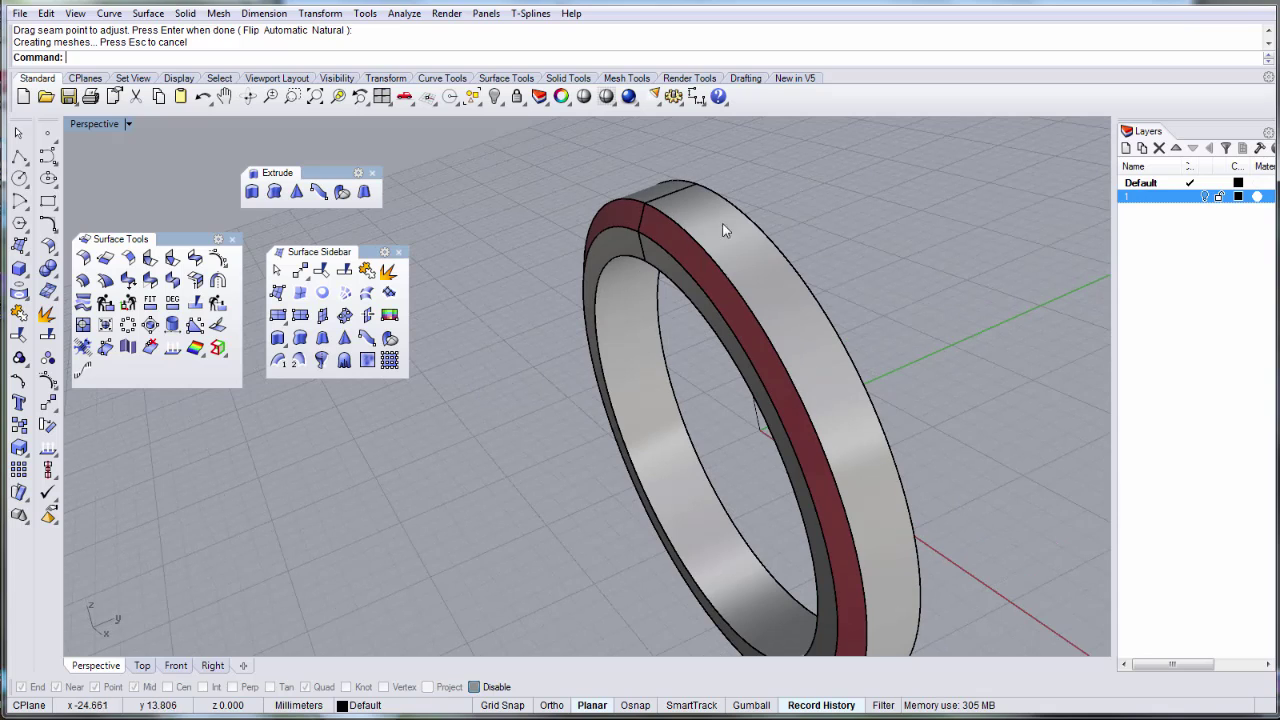
{"action": "left_click", "coordinate": [659, 257]}
{"action": "left_click", "coordinate": [659, 257], "text": "ctrl+shift"}
{"action": "left_click", "coordinate": [17, 318]}
Mirror a copy of the joined fin and bevel to the band's far side, starting the mirror plane at the midpoint of the outer band's seam.
{"action": "scroll", "coordinate": [560, 272], "scroll_direction": "down", "scroll_amount": 2}
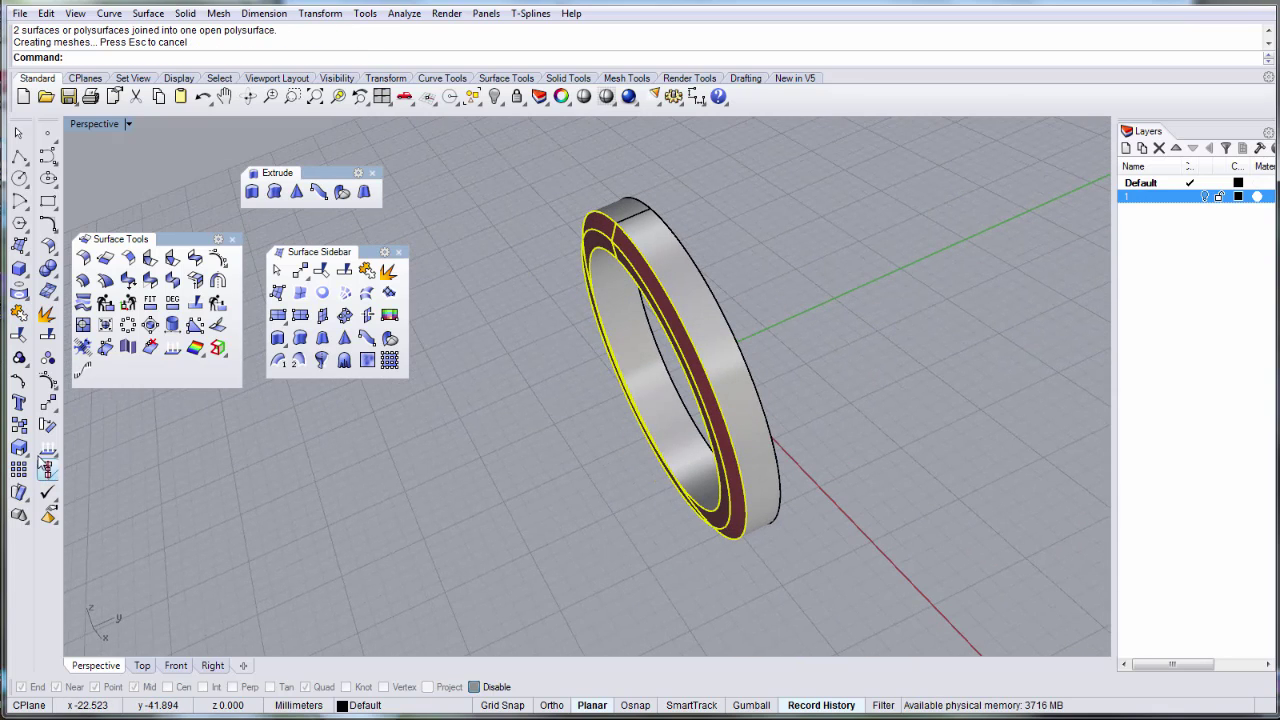
{"action": "left_click", "coordinate": [47, 404]}
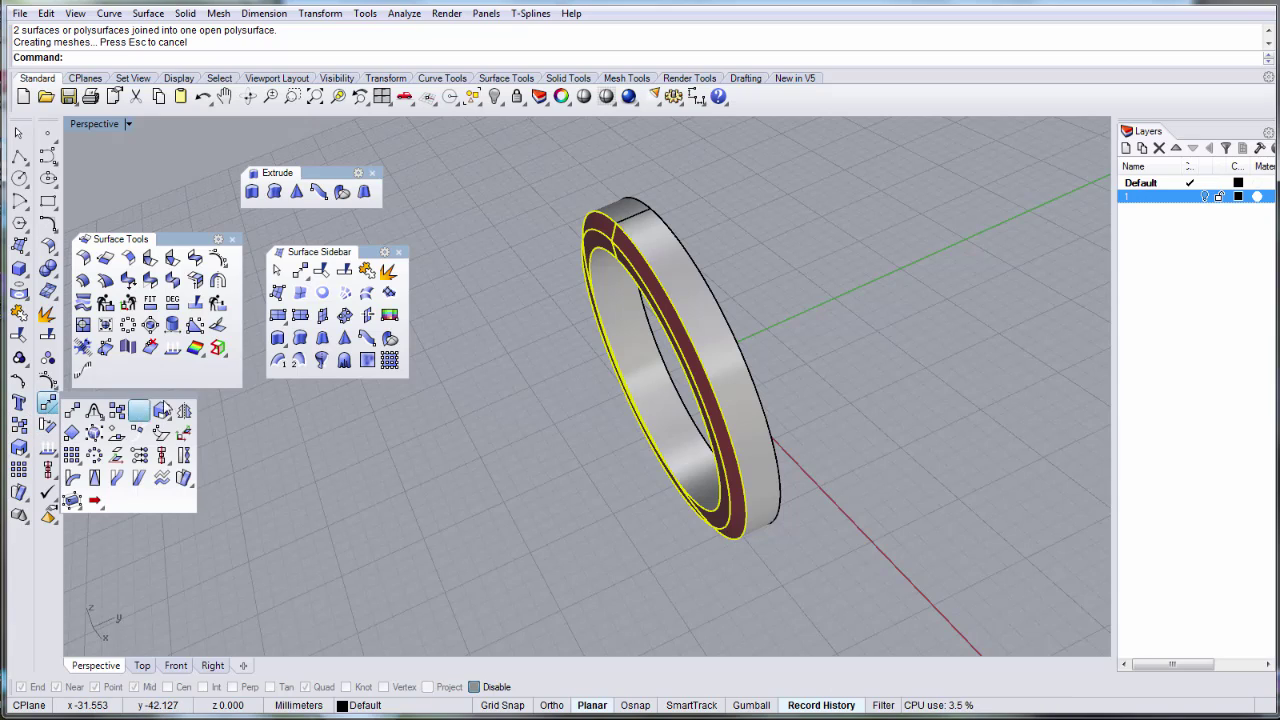
{"action": "left_click", "coordinate": [184, 412]}
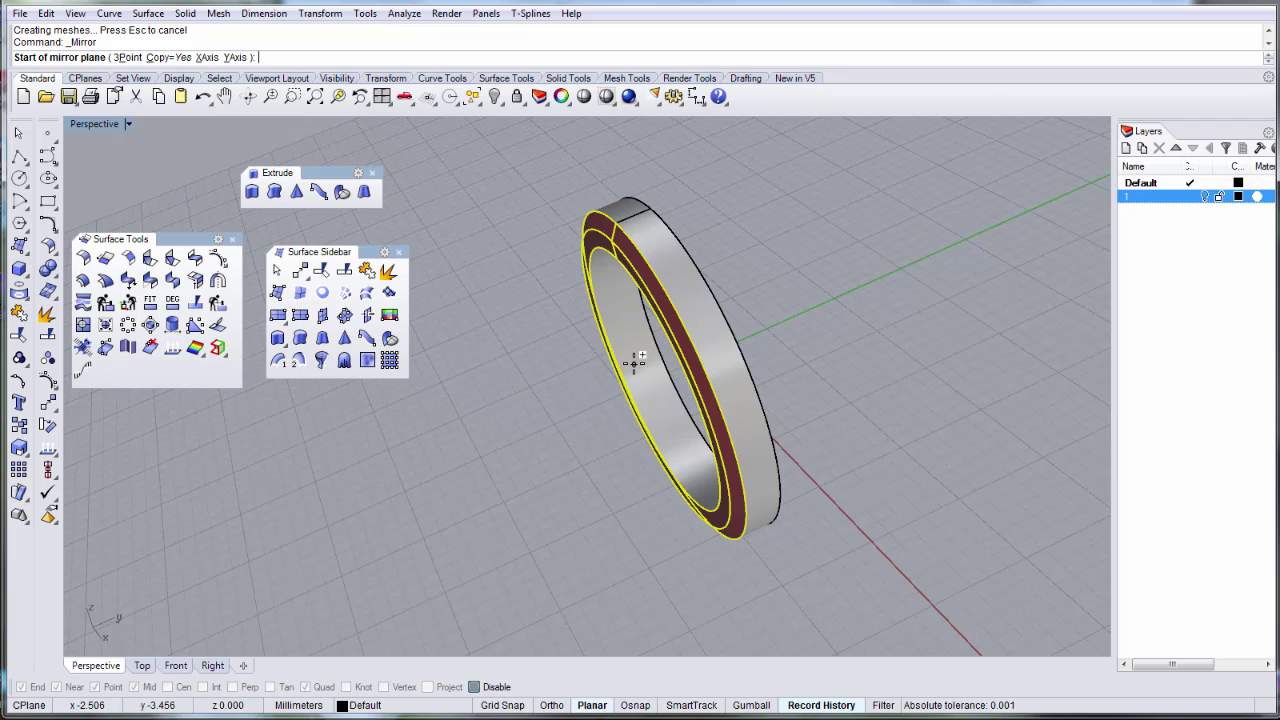
{"action": "scroll", "coordinate": [670, 380], "scroll_direction": "up", "scroll_amount": 3}
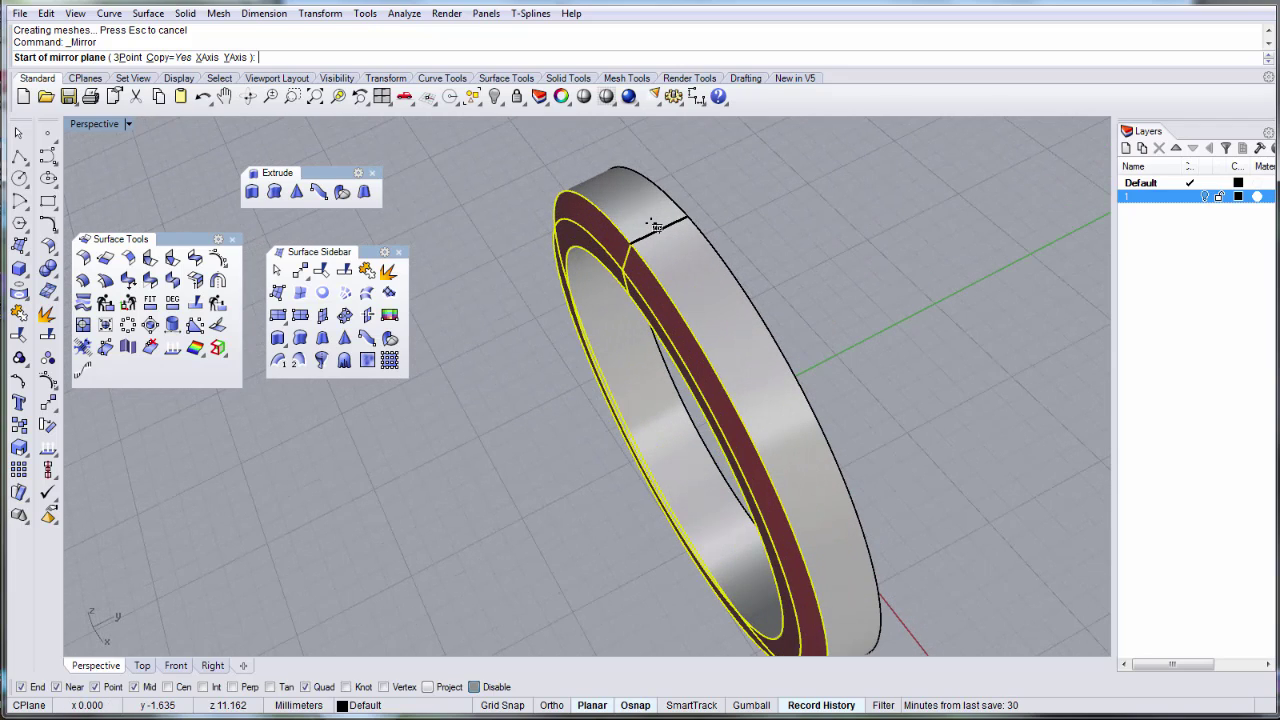
{"action": "left_click", "coordinate": [660, 230]}
{"action": "left_click", "coordinate": [855, 285]}
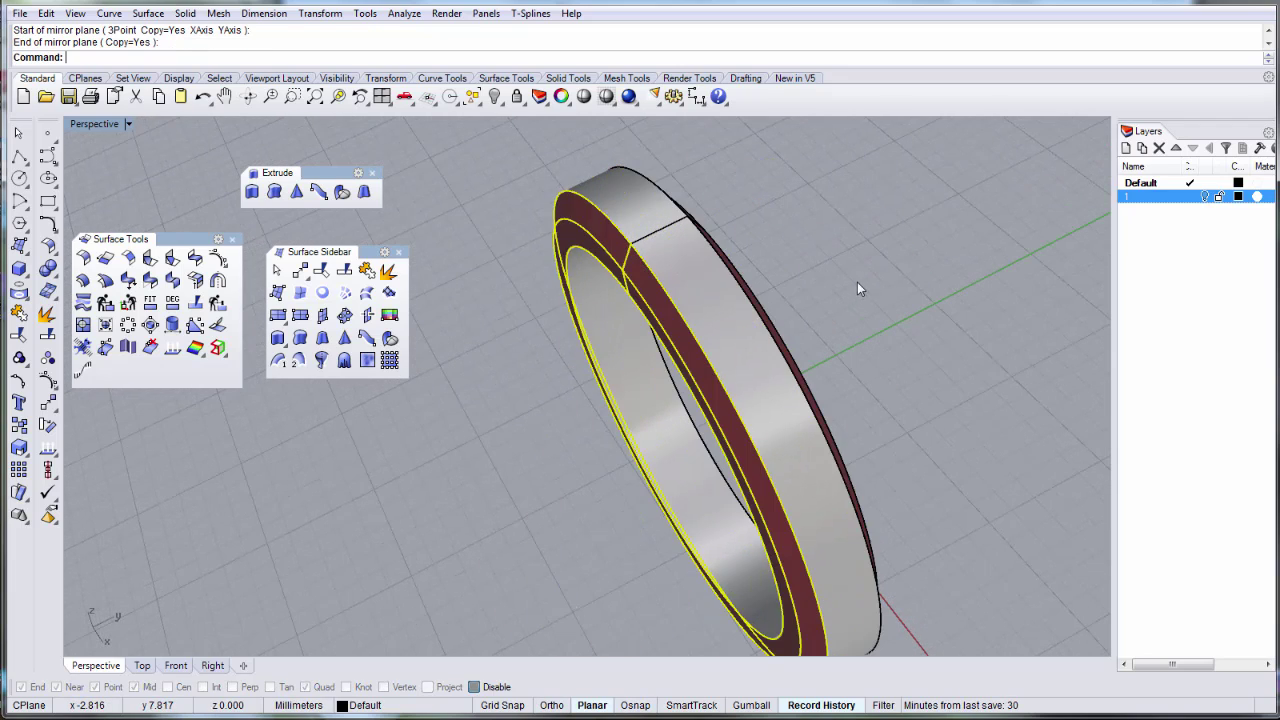
{"action": "right_click_drag", "start_coordinate": [778, 300], "coordinate": [794, 227]}
{"action": "scroll", "coordinate": [640, 168], "scroll_direction": "up", "scroll_amount": 2}
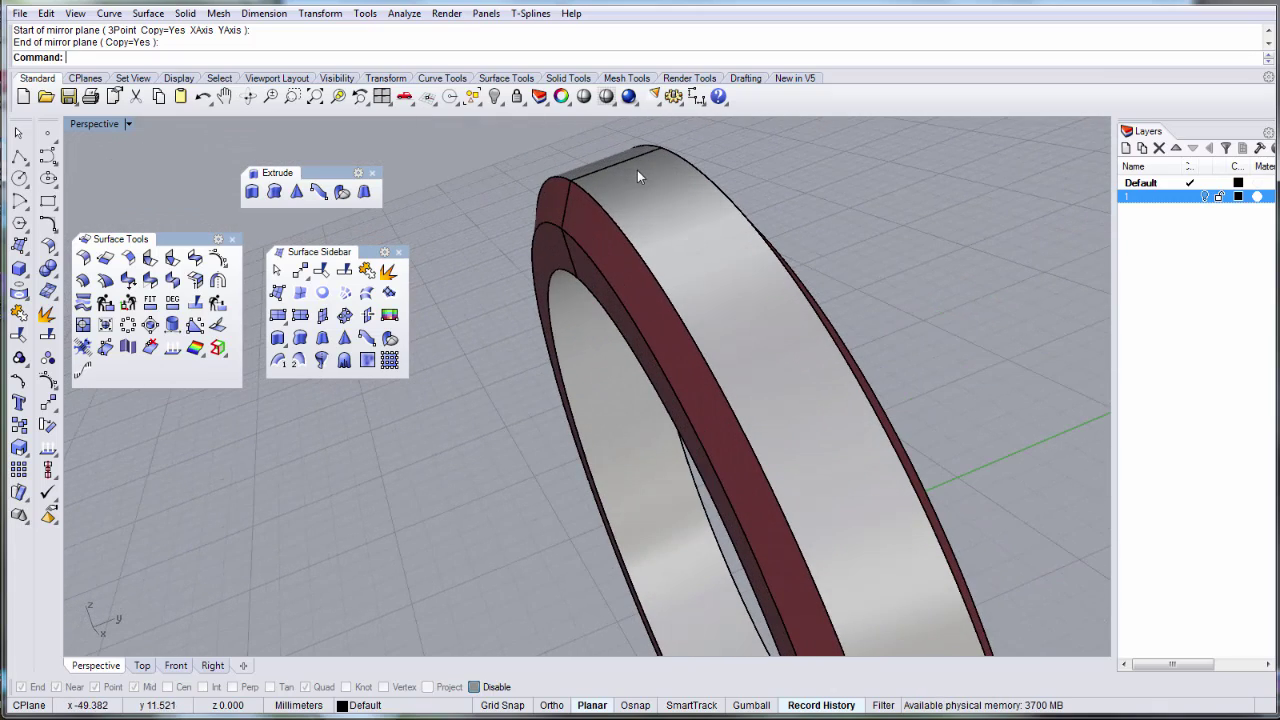
{"action": "scroll", "coordinate": [697, 199], "scroll_direction": "down", "scroll_amount": 2}
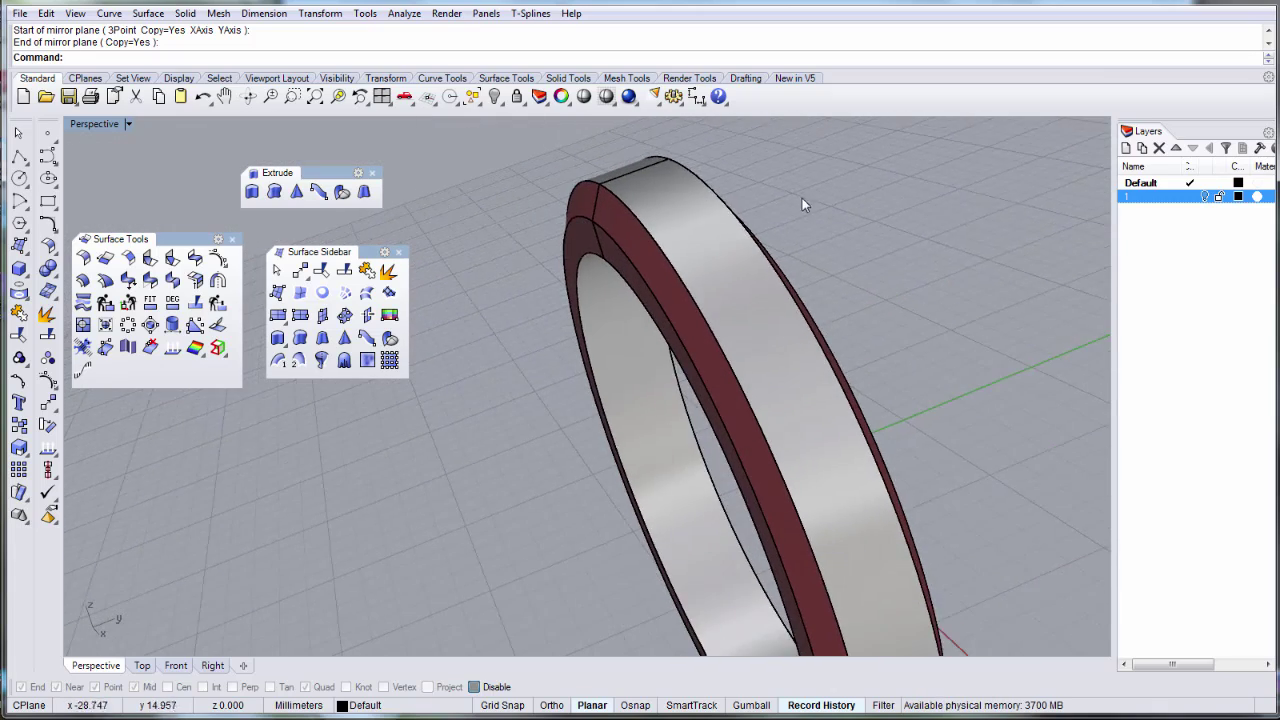
{"action": "right_click_drag", "start_coordinate": [805, 222], "coordinate": [768, 240]}
Undo the mirroring and the joining of the fin and bevel.
{"action": "key", "text": "ctrl+z"}
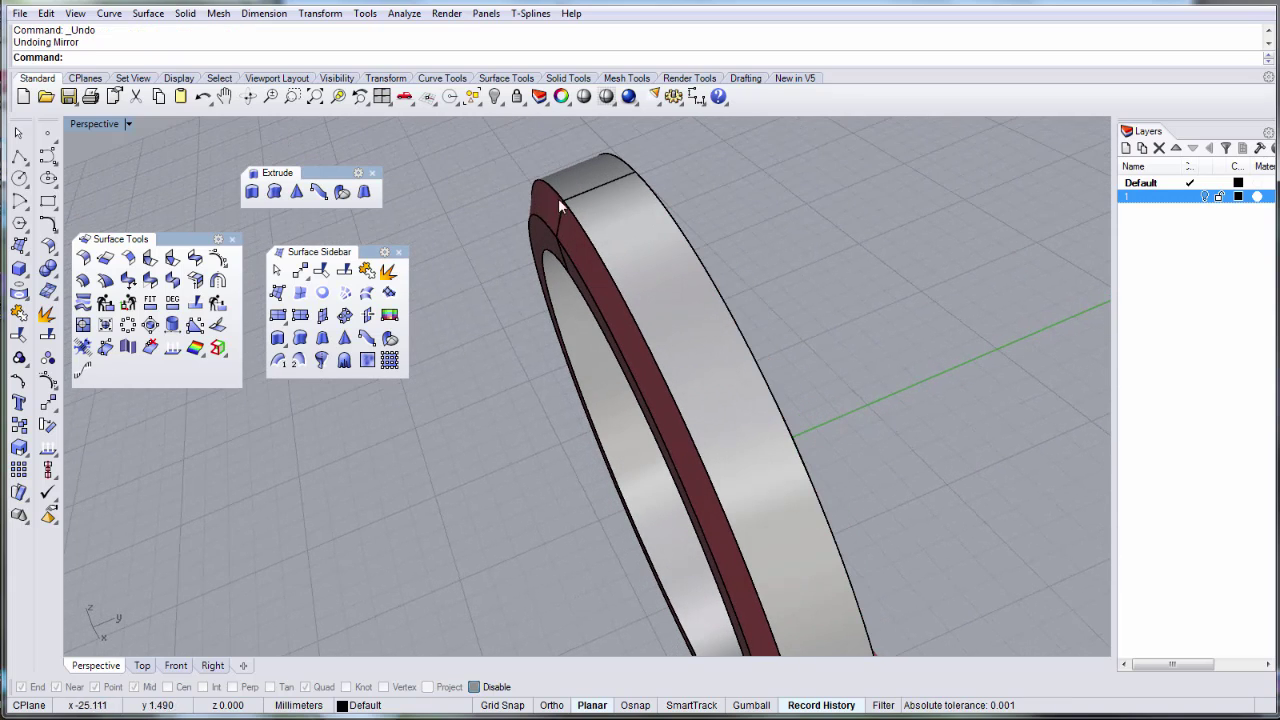
{"action": "key", "text": "ctrl+z"}
{"action": "key", "text": "ctrl+z"}
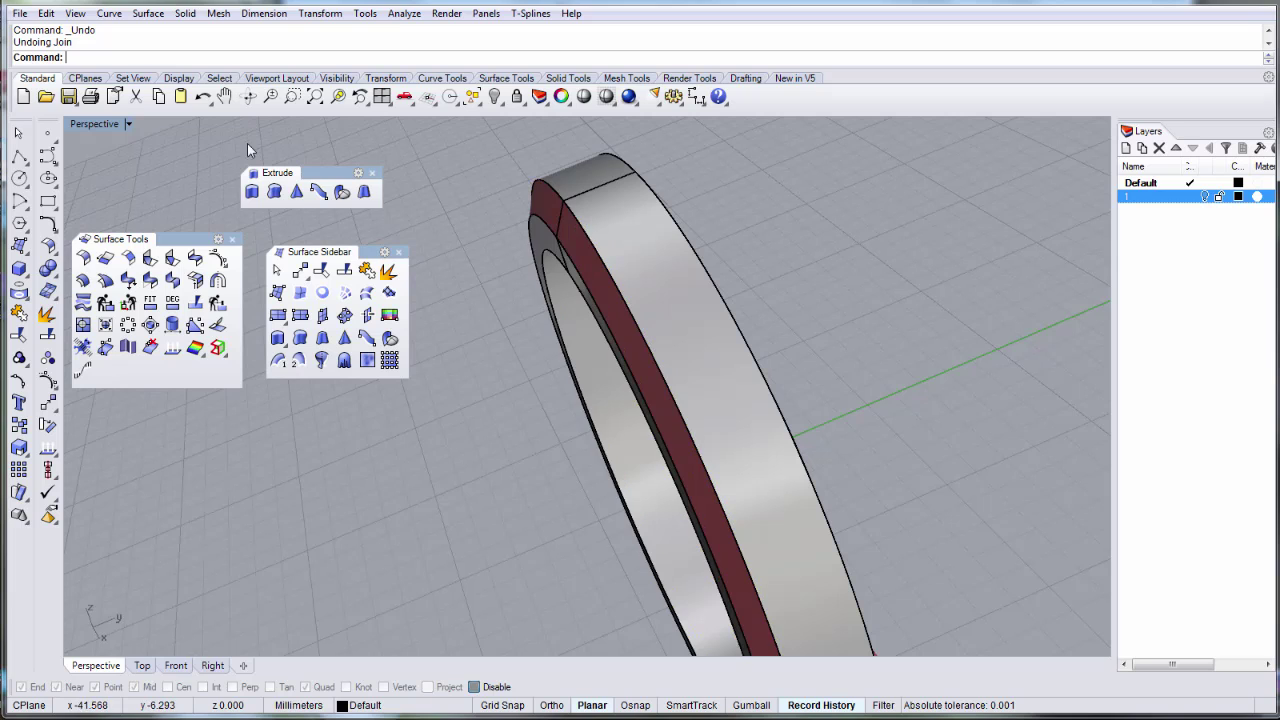
Select the outer band's surface and restore the four-viewport layout.
{"action": "scroll", "coordinate": [599, 191], "scroll_direction": "up", "scroll_amount": 2}
{"action": "scroll", "coordinate": [617, 185], "scroll_direction": "up", "scroll_amount": 3}
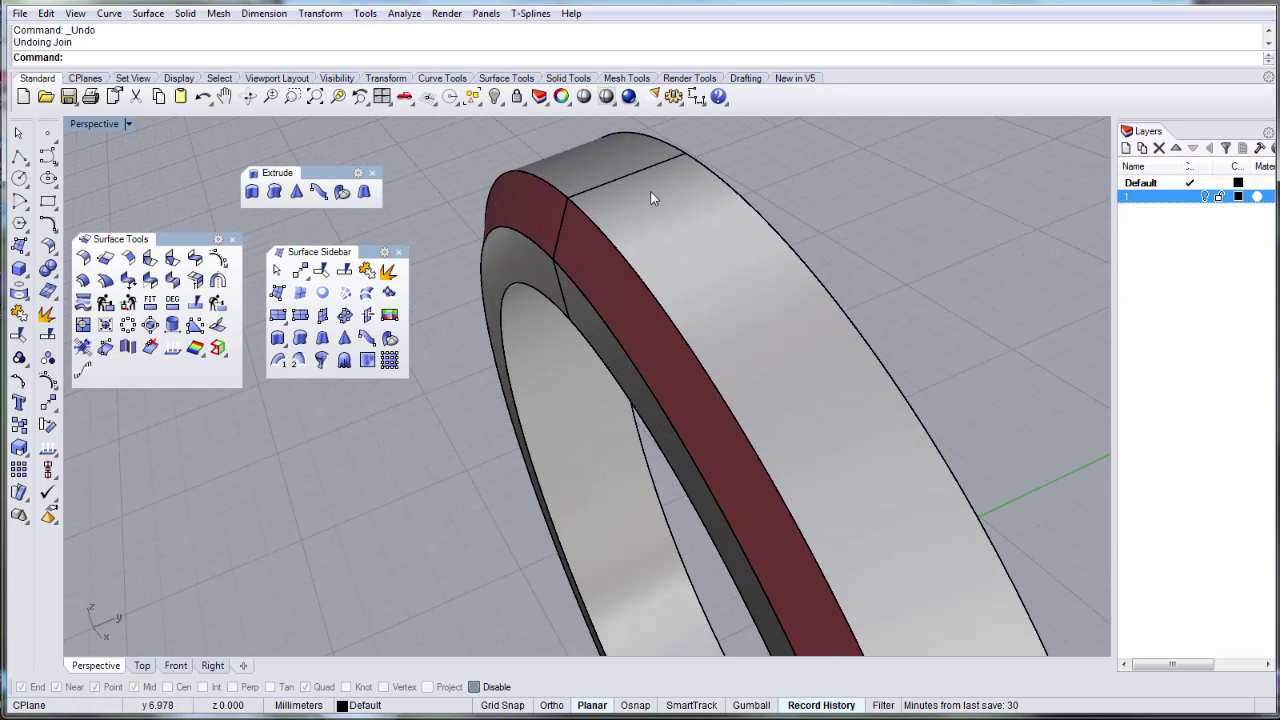
{"action": "left_click", "coordinate": [655, 206]}
{"action": "scroll", "coordinate": [661, 258], "scroll_direction": "down", "scroll_amount": 3}
{"action": "mouse_move", "coordinate": [611, 236]}
{"action": "right_mouse_down"}
{"action": "mouse_move", "coordinate": [609, 214]}
{"action": "mouse_move", "coordinate": [672, 228]}
{"action": "mouse_move", "coordinate": [628, 240]}
{"action": "right_mouse_up"}
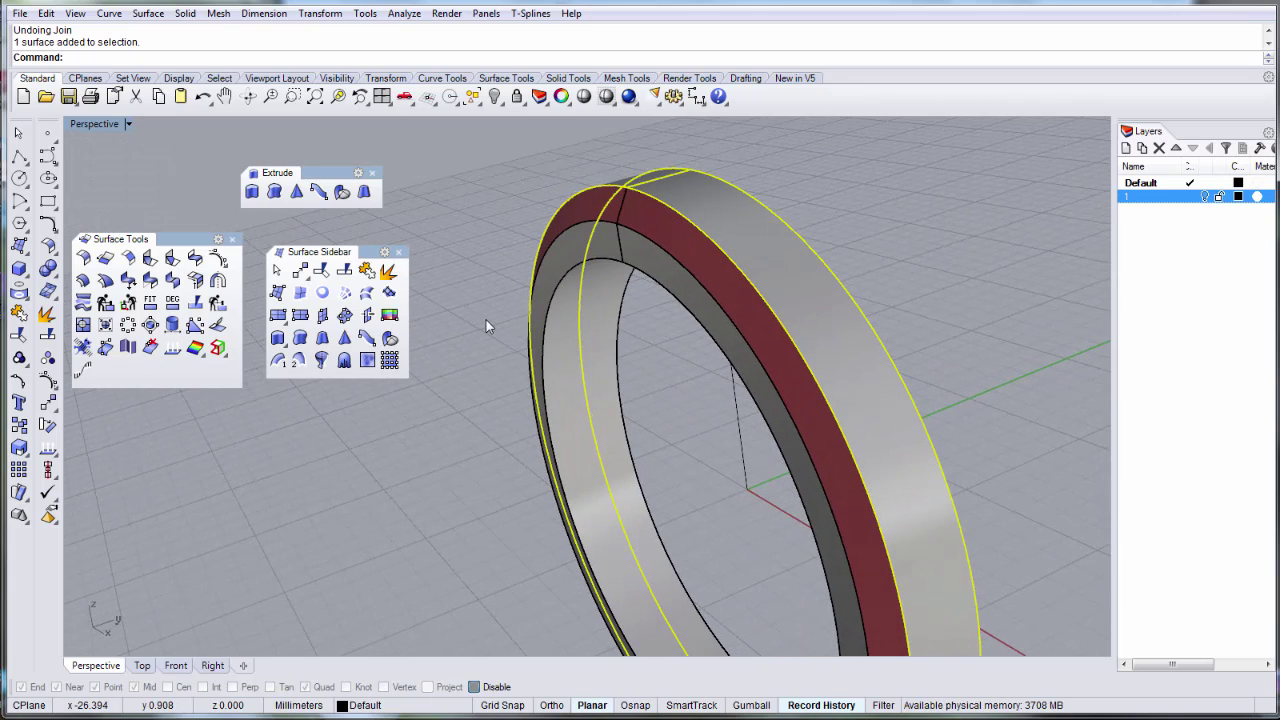
{"action": "double_click", "coordinate": [128, 127]}
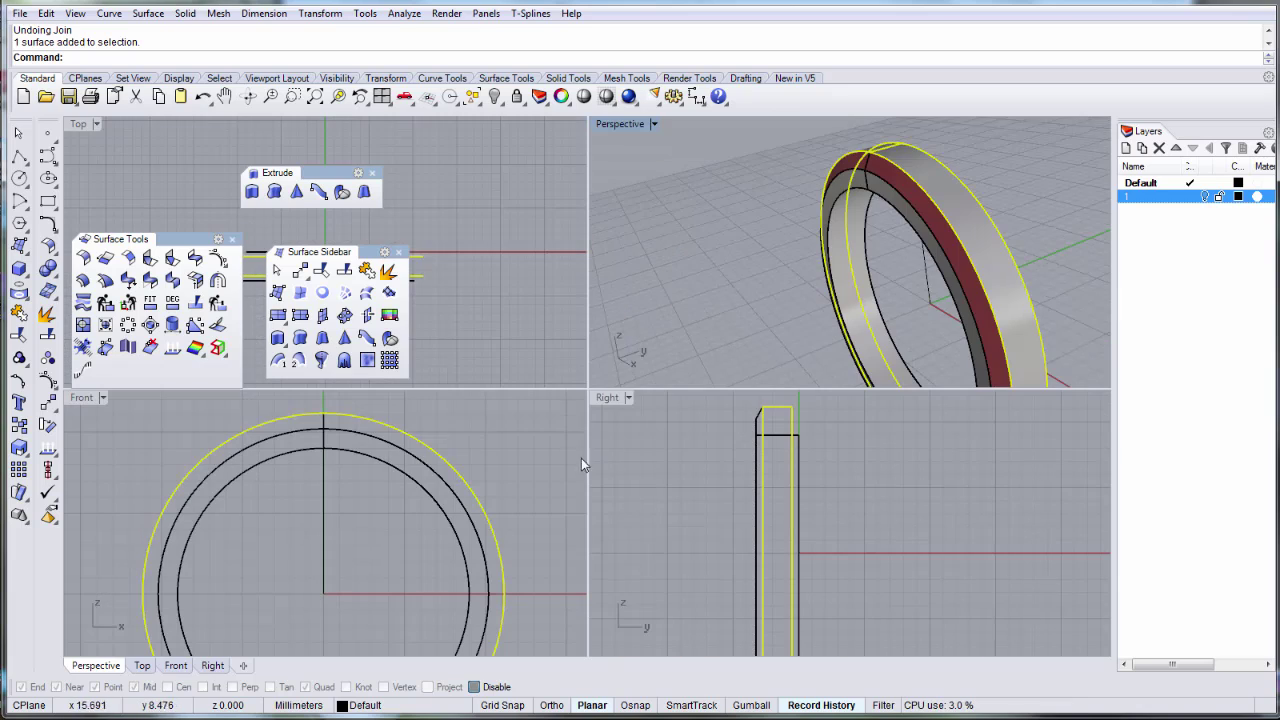
Try to shrink the outer band slightly with Scale 2D from the origin in the Front view with Copy set to Yes, and undo it.
{"action": "right_click", "coordinate": [20, 447]}
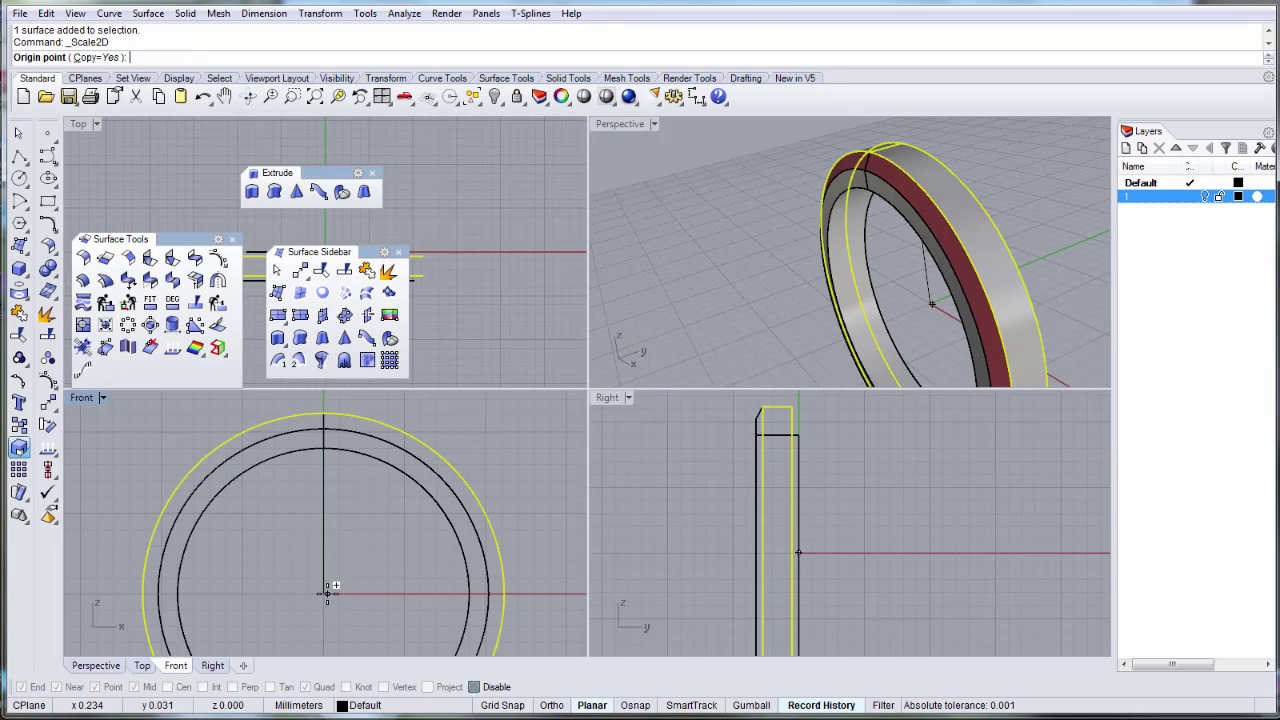
{"action": "left_click", "coordinate": [20, 448]}
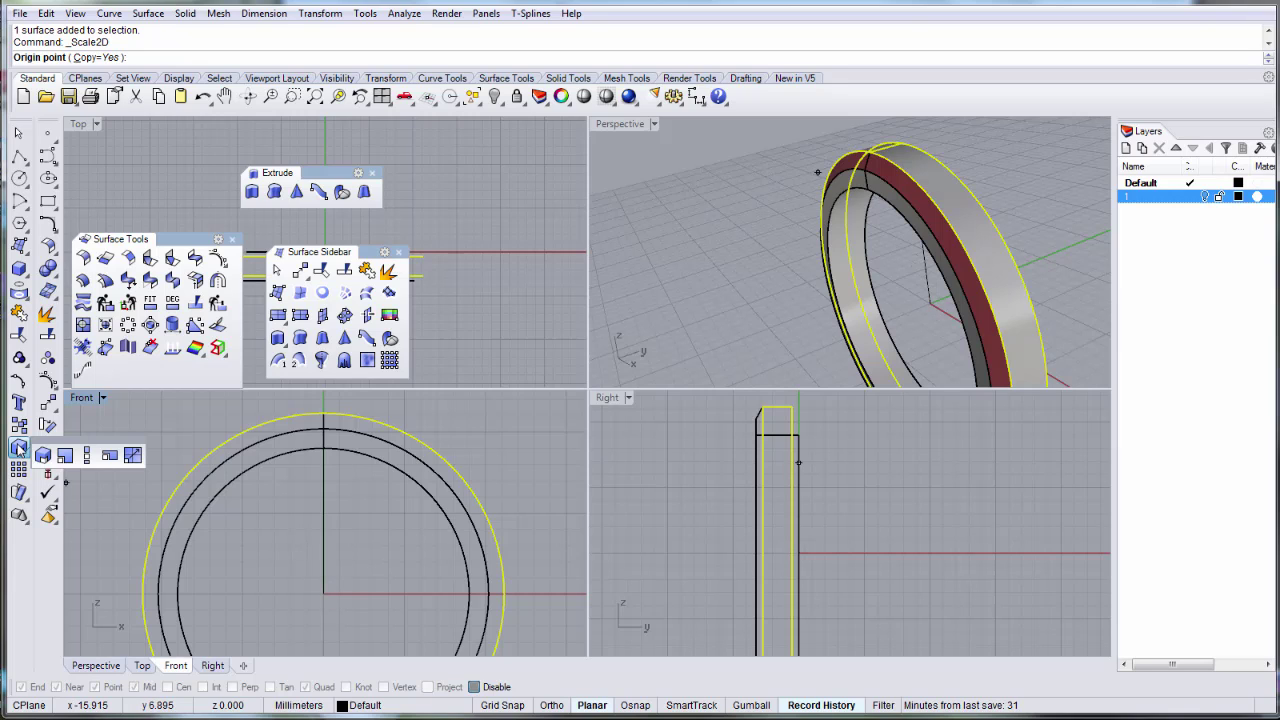
{"action": "left_click", "coordinate": [323, 593]}
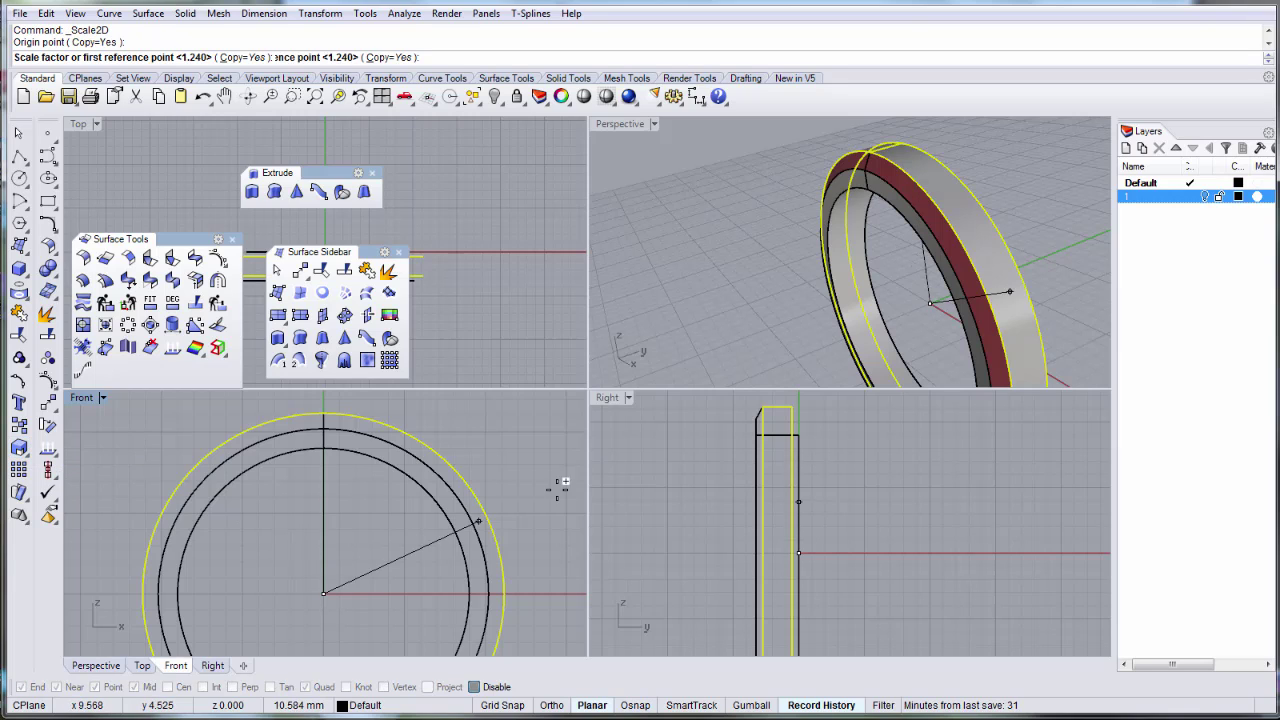
{"action": "left_click", "coordinate": [538, 456]}
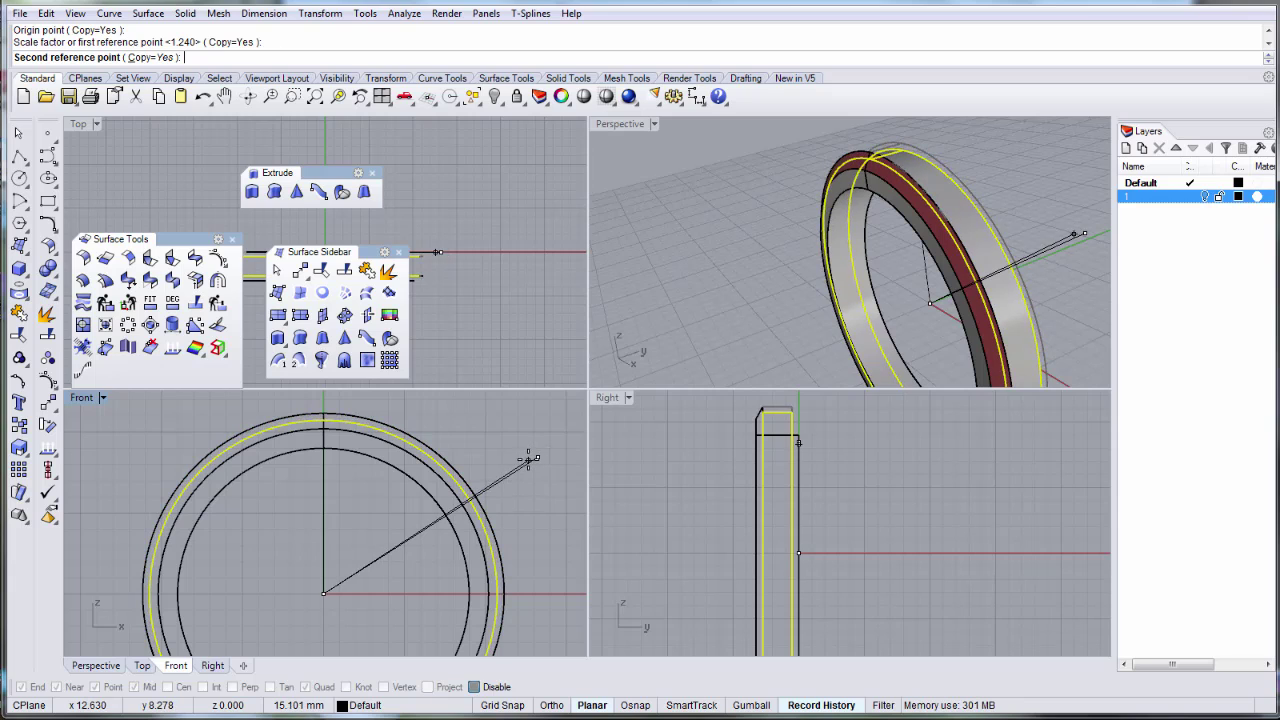
{"action": "left_click", "coordinate": [531, 458]}
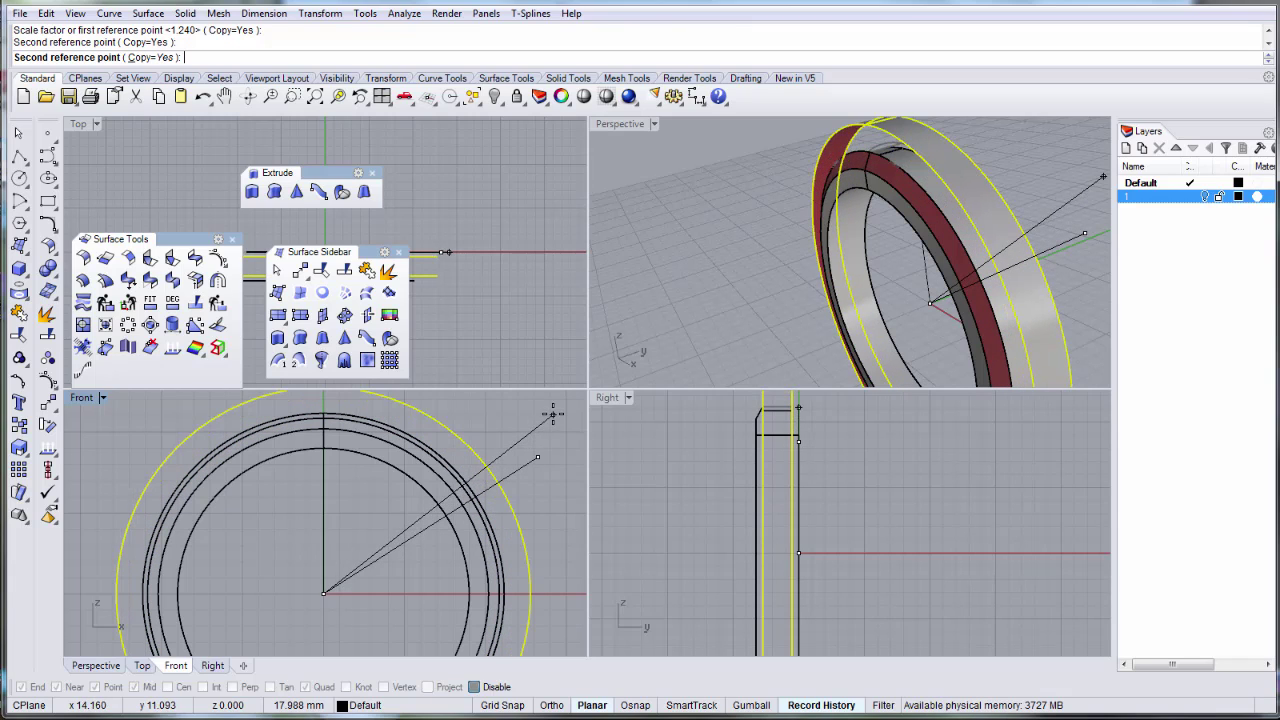
{"action": "key", "text": "Escape"}
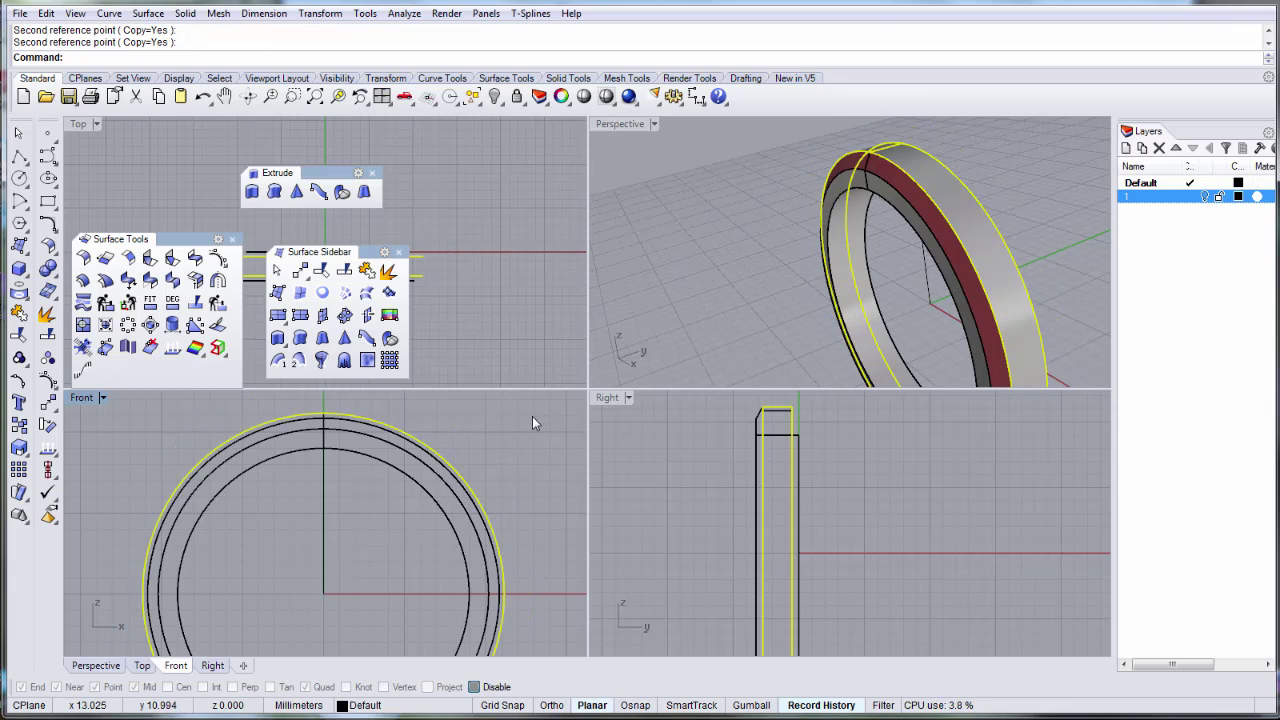
{"action": "key", "text": "ctrl+z"}
Shrink the outer band with Scale 2D, Copy=No, from the Front view origin to a second reference point about 15.5 mm away, and maximize Perspective.
{"action": "key", "text": "Return"}
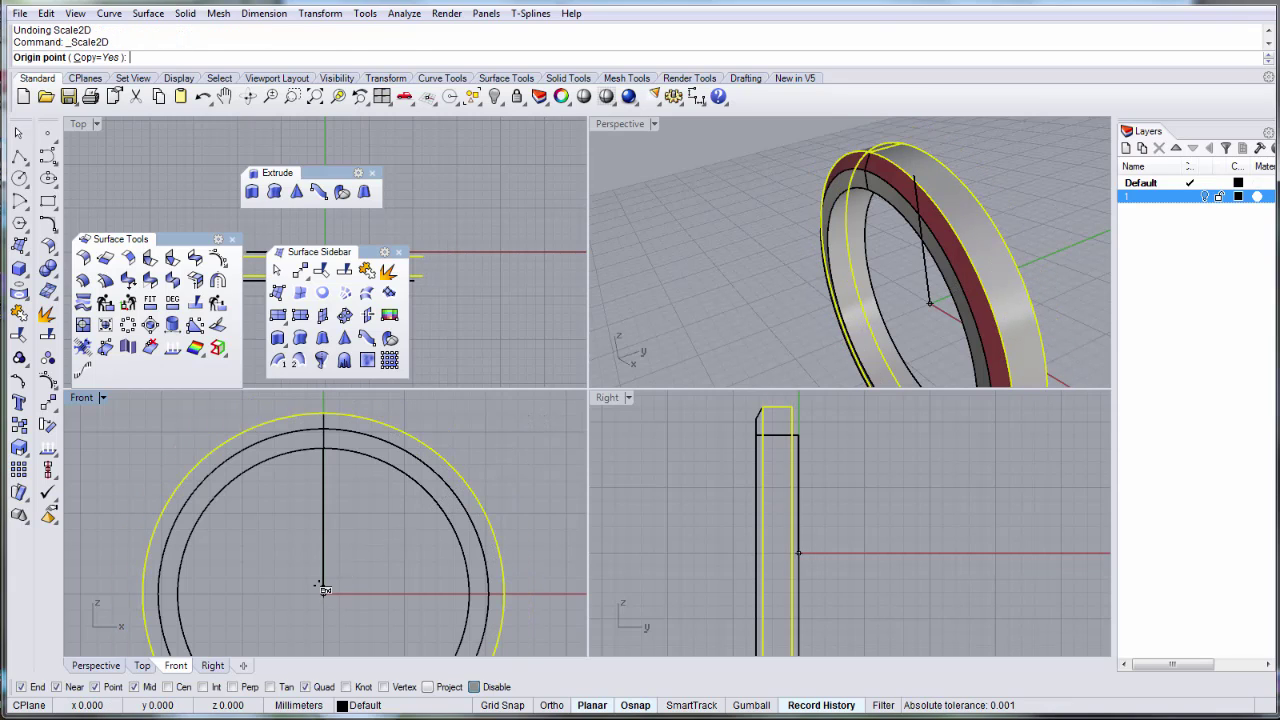
{"action": "left_click", "coordinate": [323, 593]}
{"action": "left_click", "coordinate": [245, 57]}
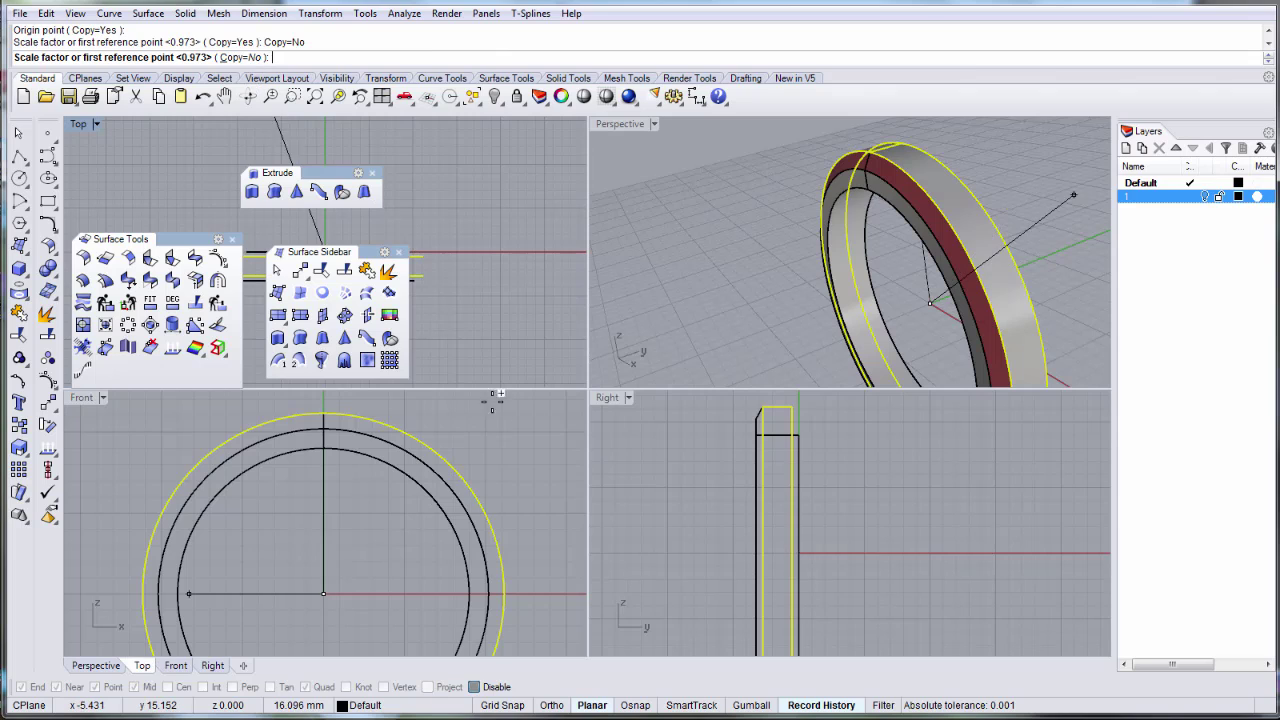
{"action": "left_click", "coordinate": [528, 437]}
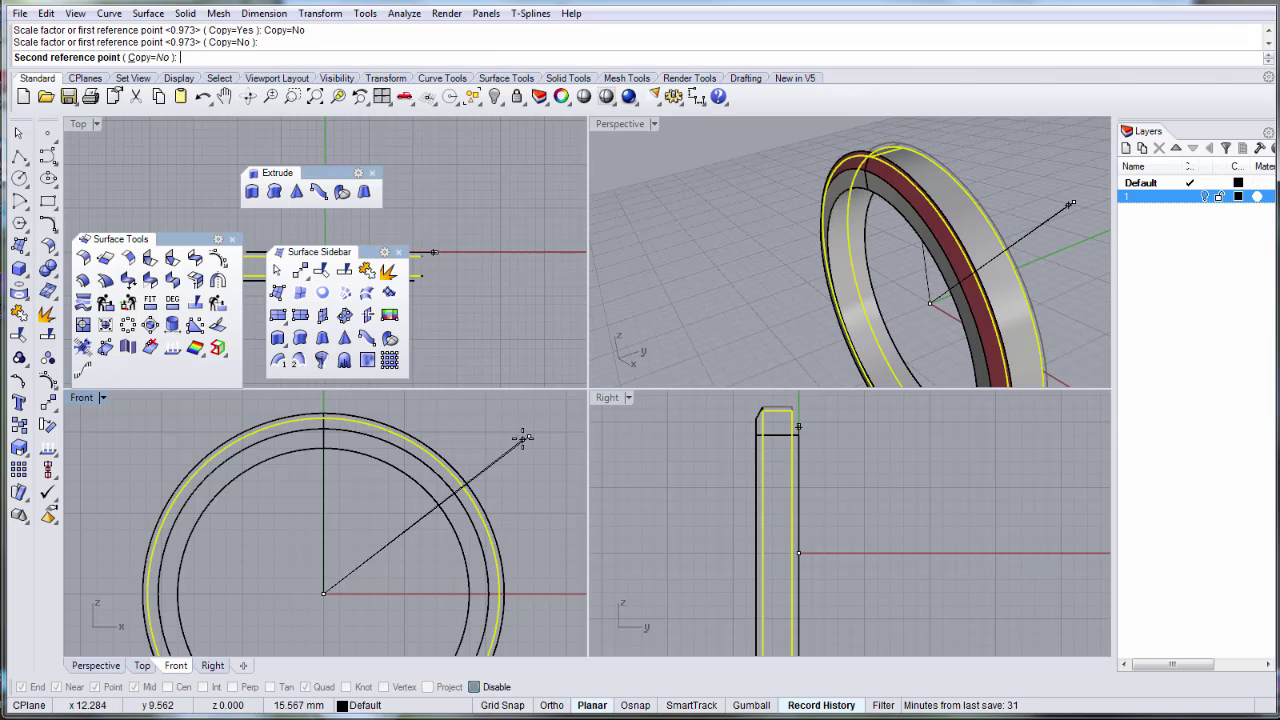
{"action": "left_click", "coordinate": [521, 438]}
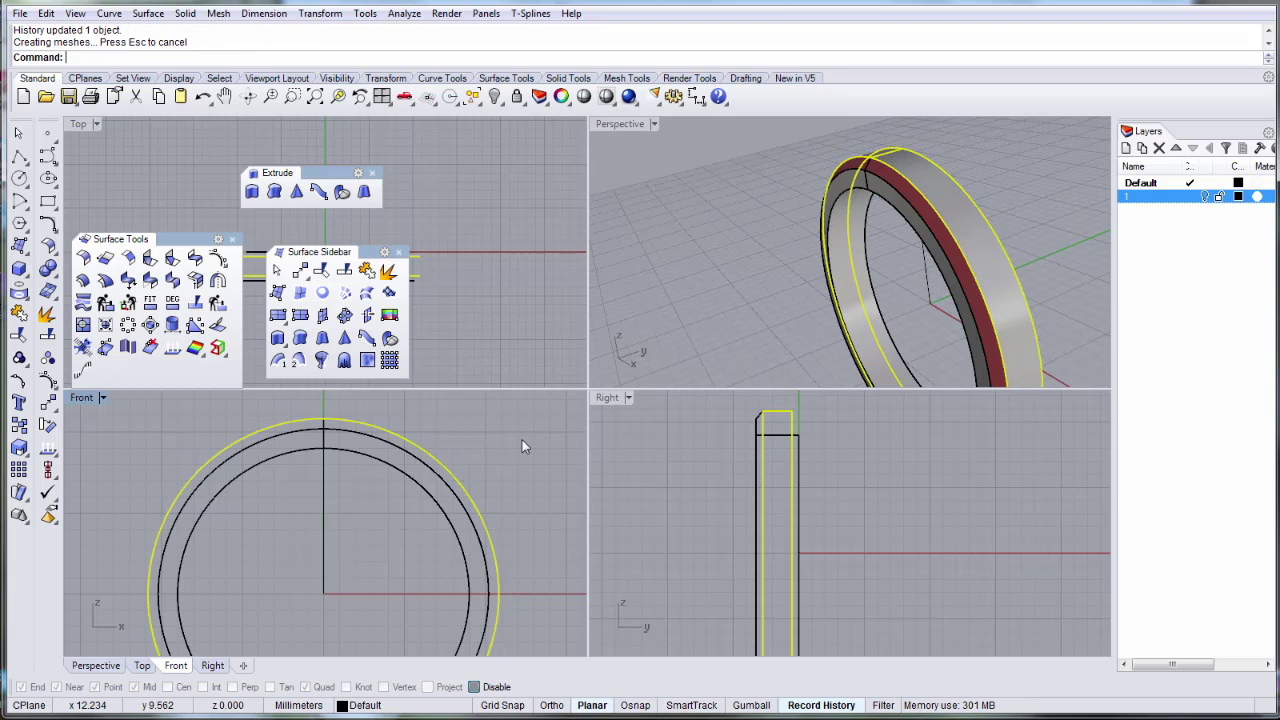
{"action": "double_click", "coordinate": [619, 126]}
Try moving the outer band away from the fin to stretch the history-linked bevel, and undo the move.
{"action": "right_click_drag", "start_coordinate": [693, 176], "coordinate": [783, 208]}
{"action": "left_click_drag", "start_coordinate": [595, 238], "coordinate": [683, 207]}
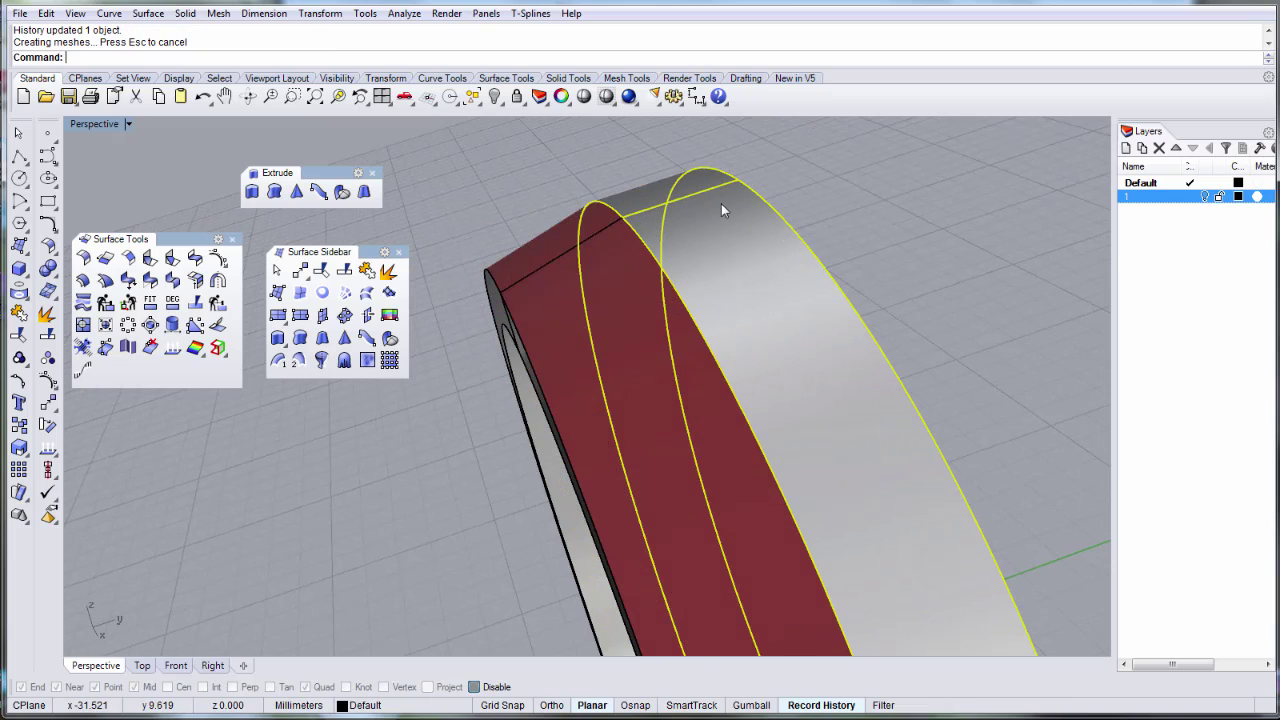
{"action": "left_click", "coordinate": [493, 188]}
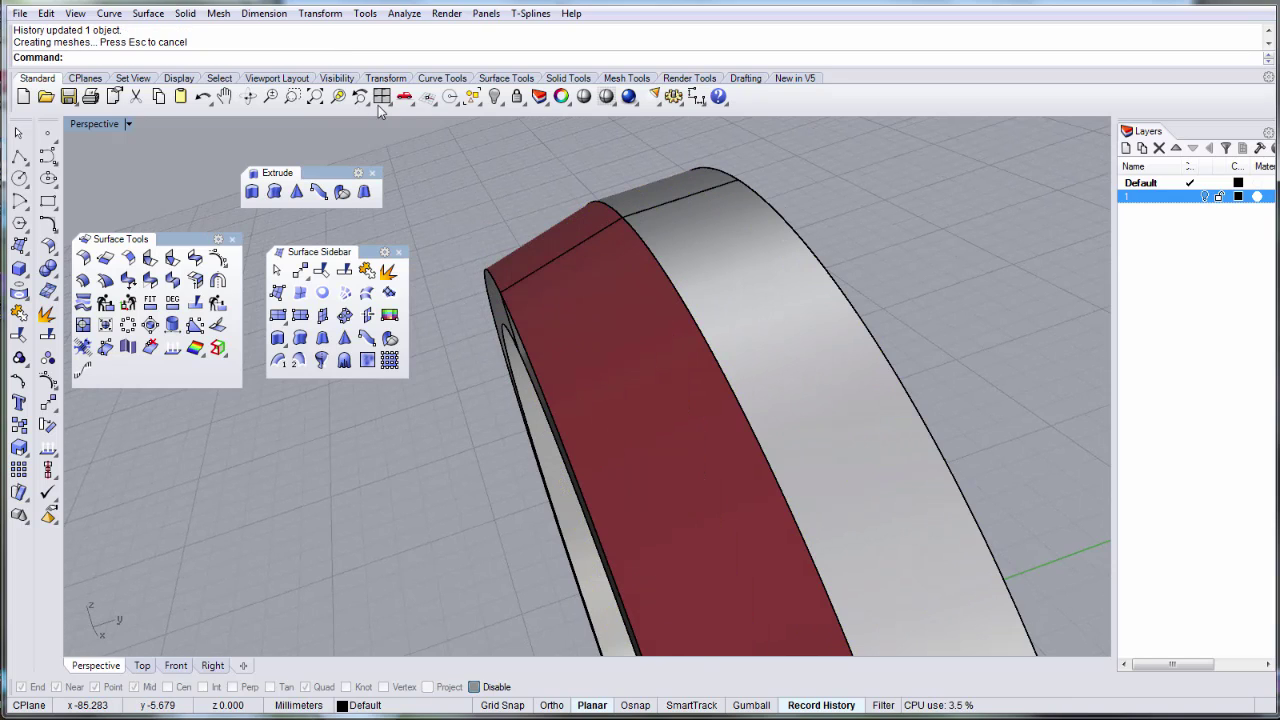
{"action": "left_click", "coordinate": [203, 96]}
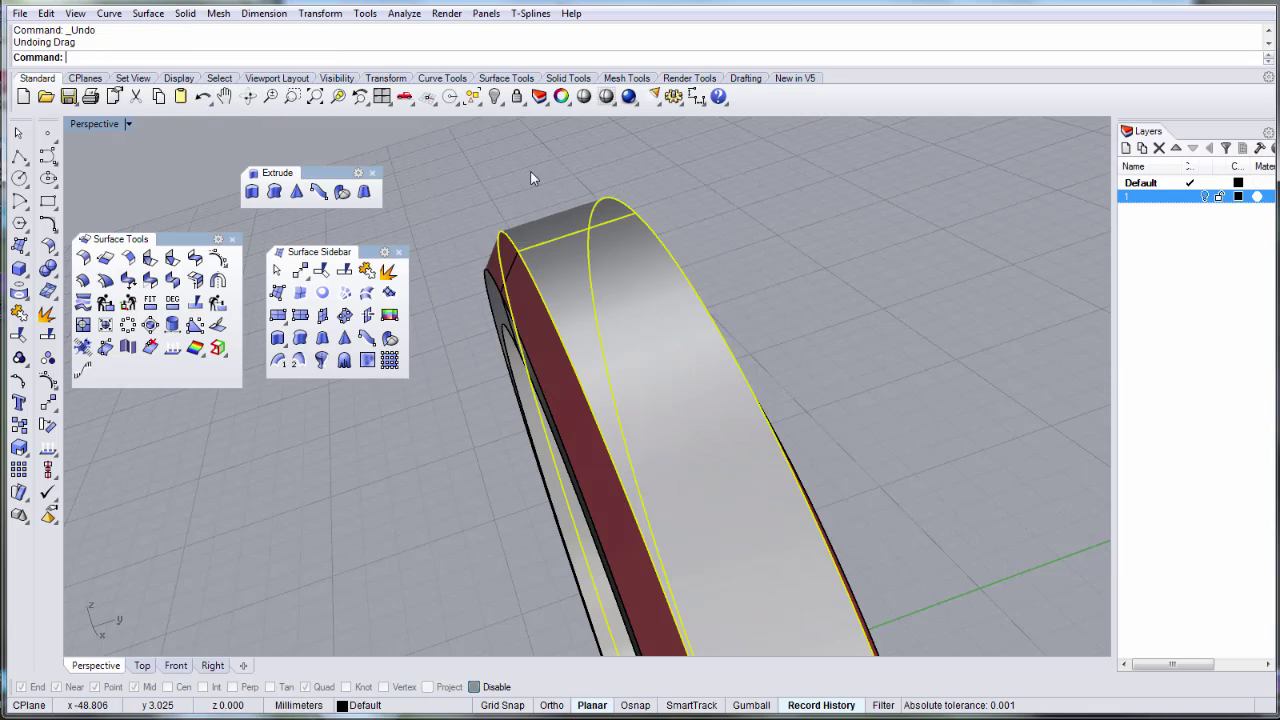
Mirror a copy of the bevel and fin surfaces to the band's far side, starting the mirror plane at the midpoint of the outer band's seam.
{"action": "left_click", "coordinate": [509, 268]}
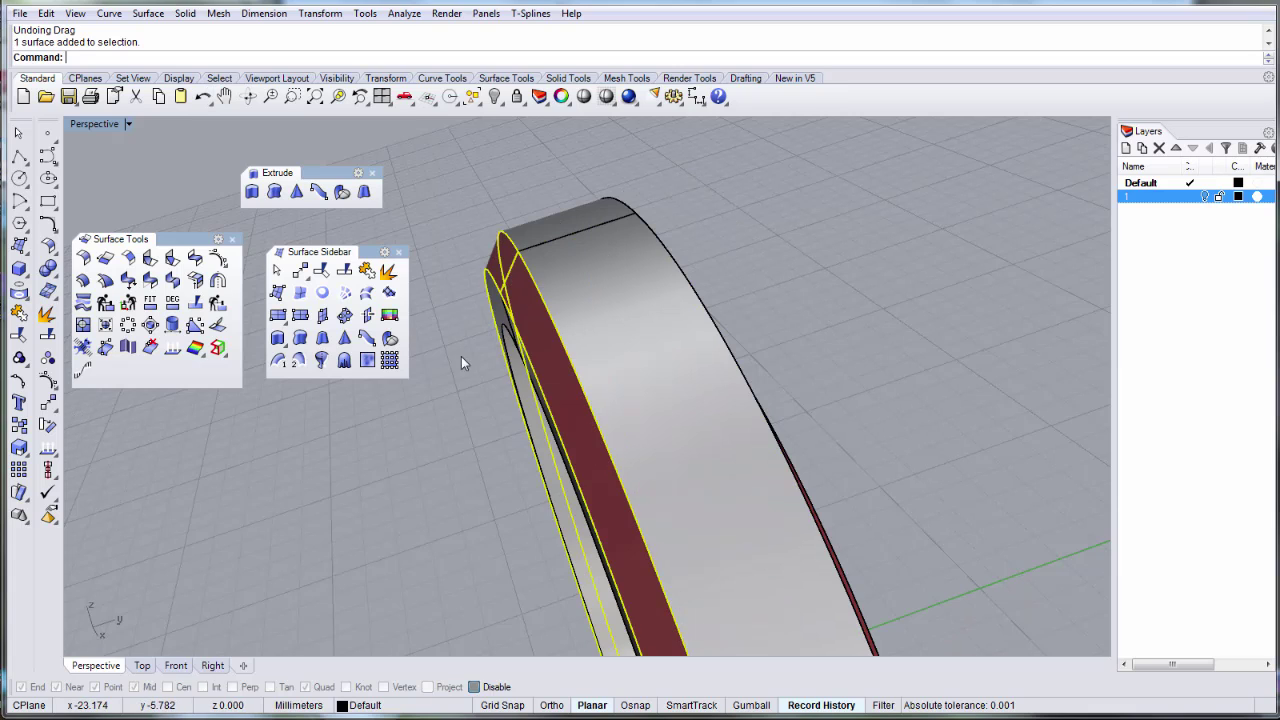
{"action": "scroll", "coordinate": [514, 300], "scroll_direction": "up", "scroll_amount": 2}
{"action": "left_click", "coordinate": [514, 300], "text": "shift"}
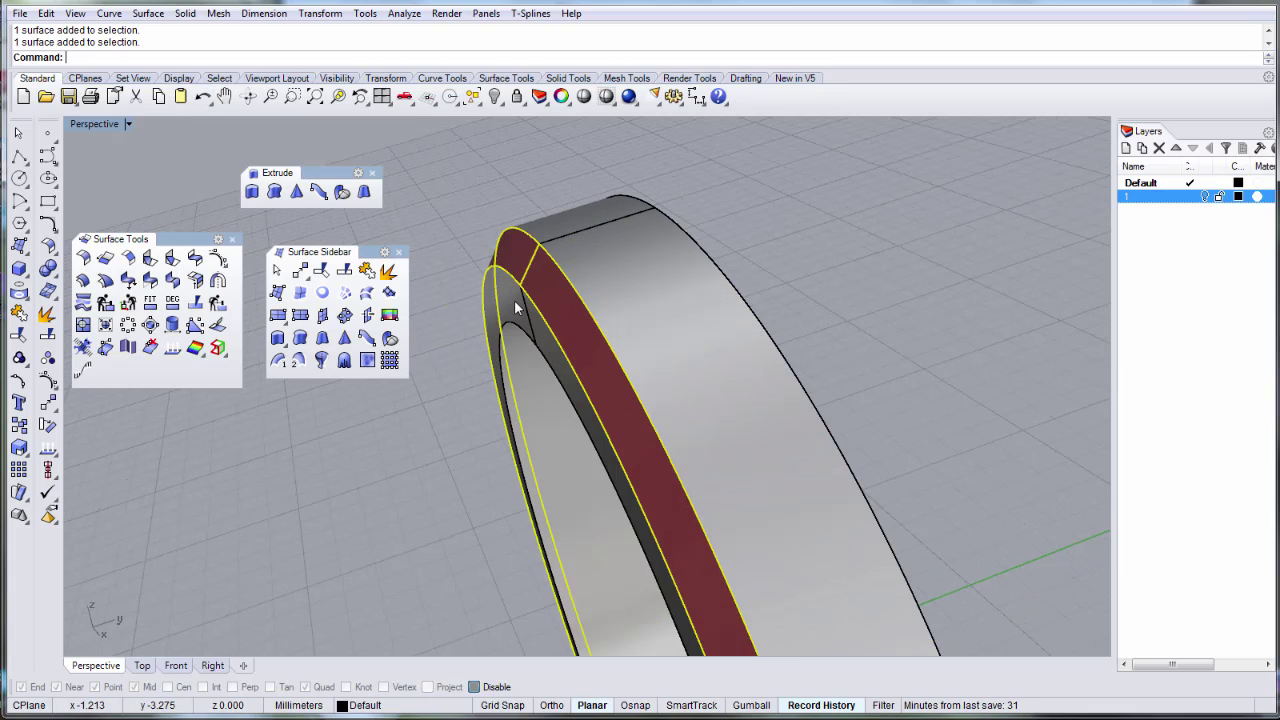
{"action": "left_click", "coordinate": [50, 410]}
{"action": "left_click", "coordinate": [183, 413]}
{"action": "scroll", "coordinate": [489, 238], "scroll_direction": "down", "scroll_amount": 4}
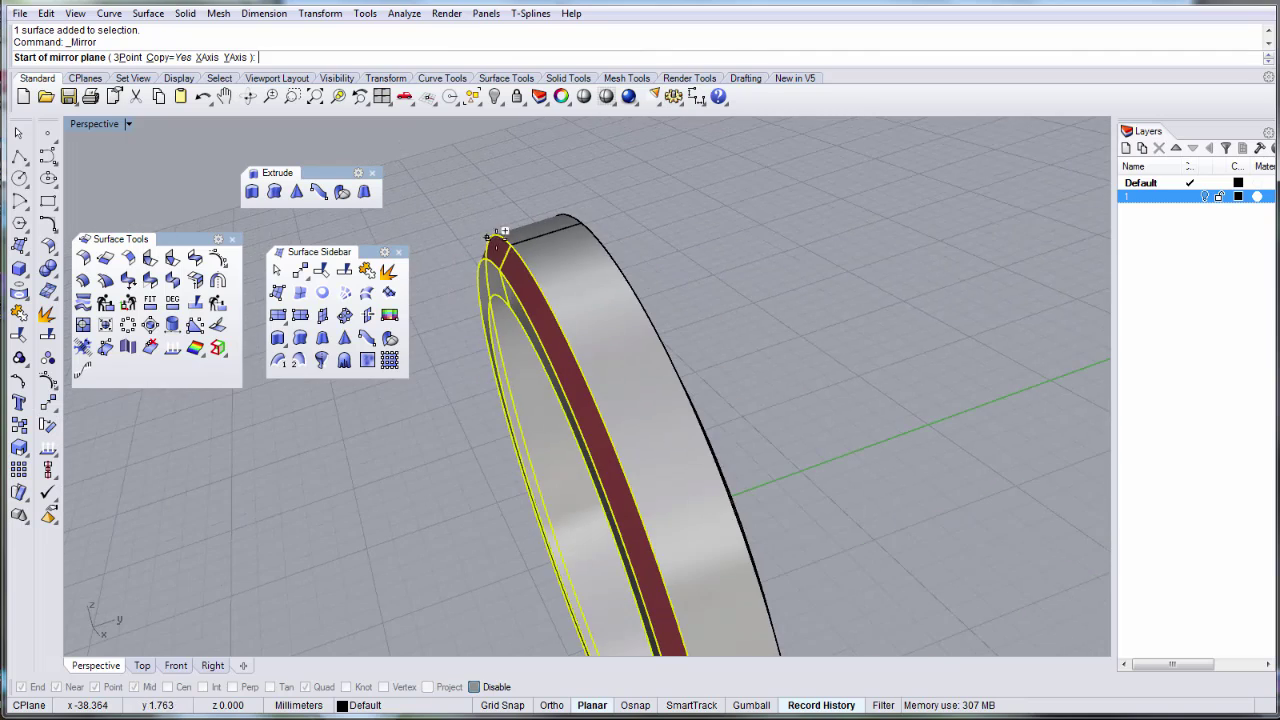
{"action": "right_click_drag", "start_coordinate": [491, 237], "coordinate": [515, 280]}
{"action": "left_click", "coordinate": [521, 270]}
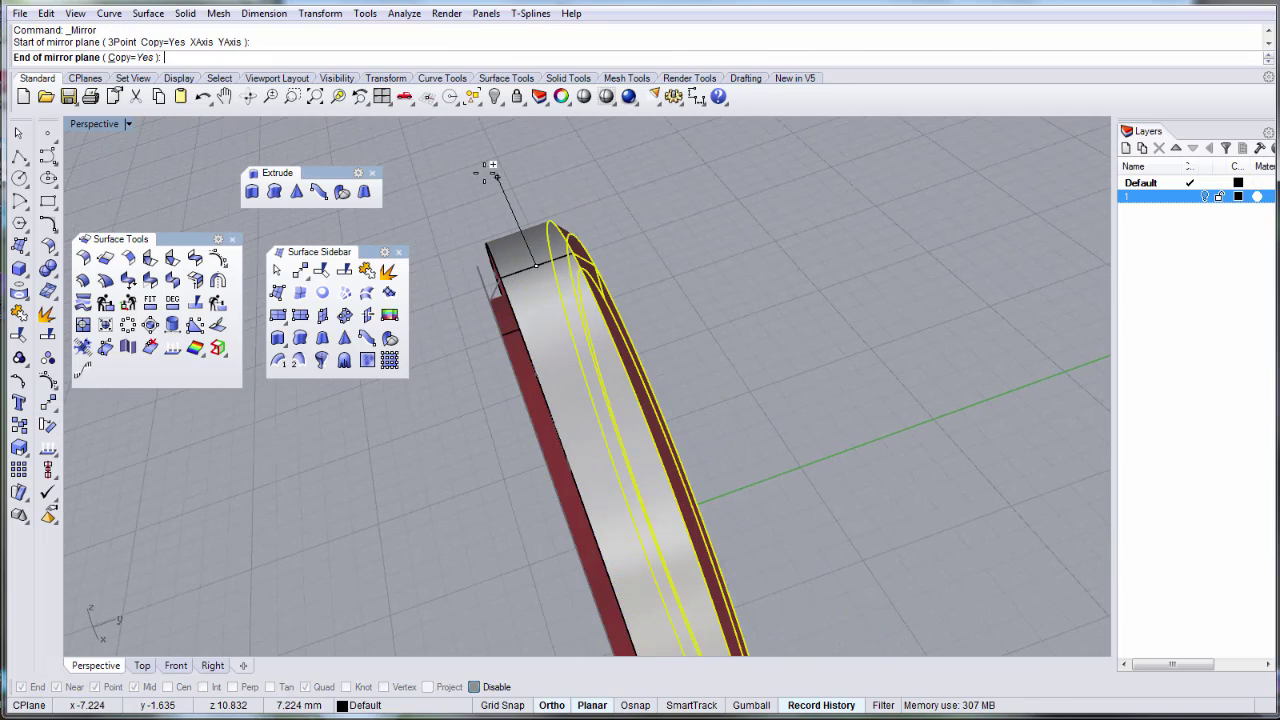
{"action": "left_click", "coordinate": [485, 178]}
{"action": "scroll", "coordinate": [806, 267], "scroll_direction": "down", "scroll_amount": 3}
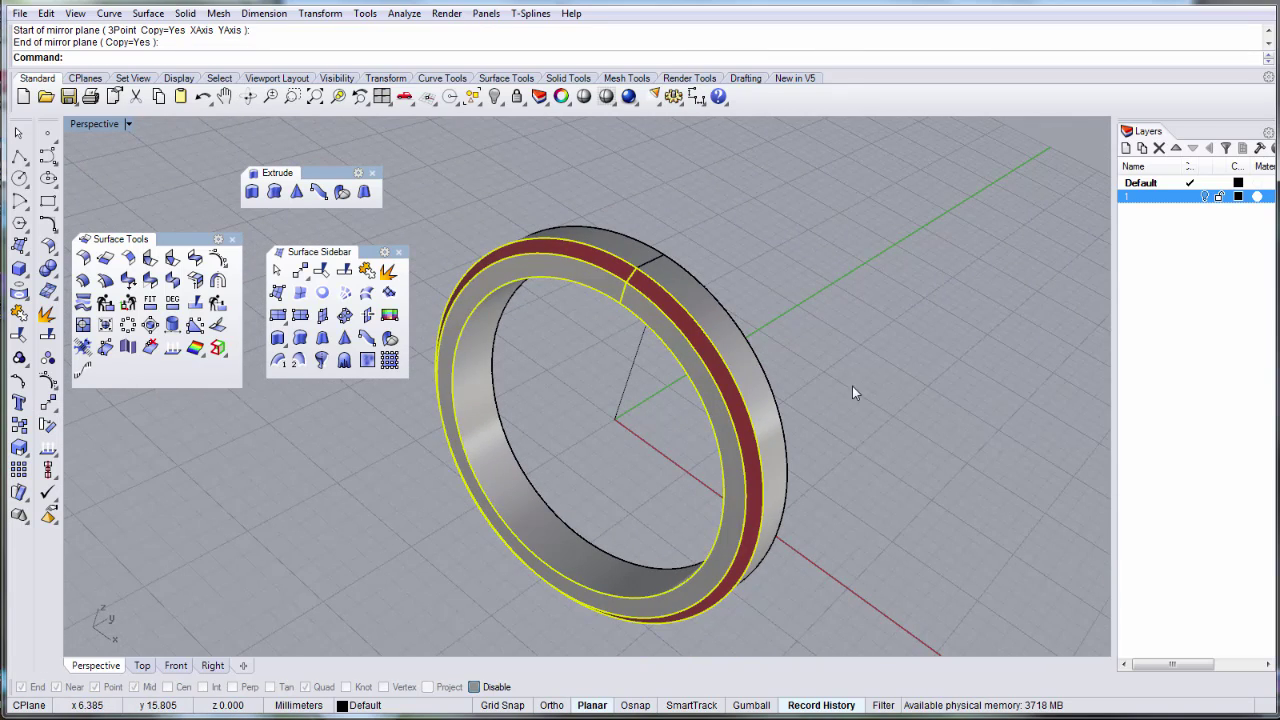
Join the outer band, inner band, fin and bevel surfaces into one closed polysurface.
{"action": "left_click_drag", "start_coordinate": [852, 387], "coordinate": [653, 451]}
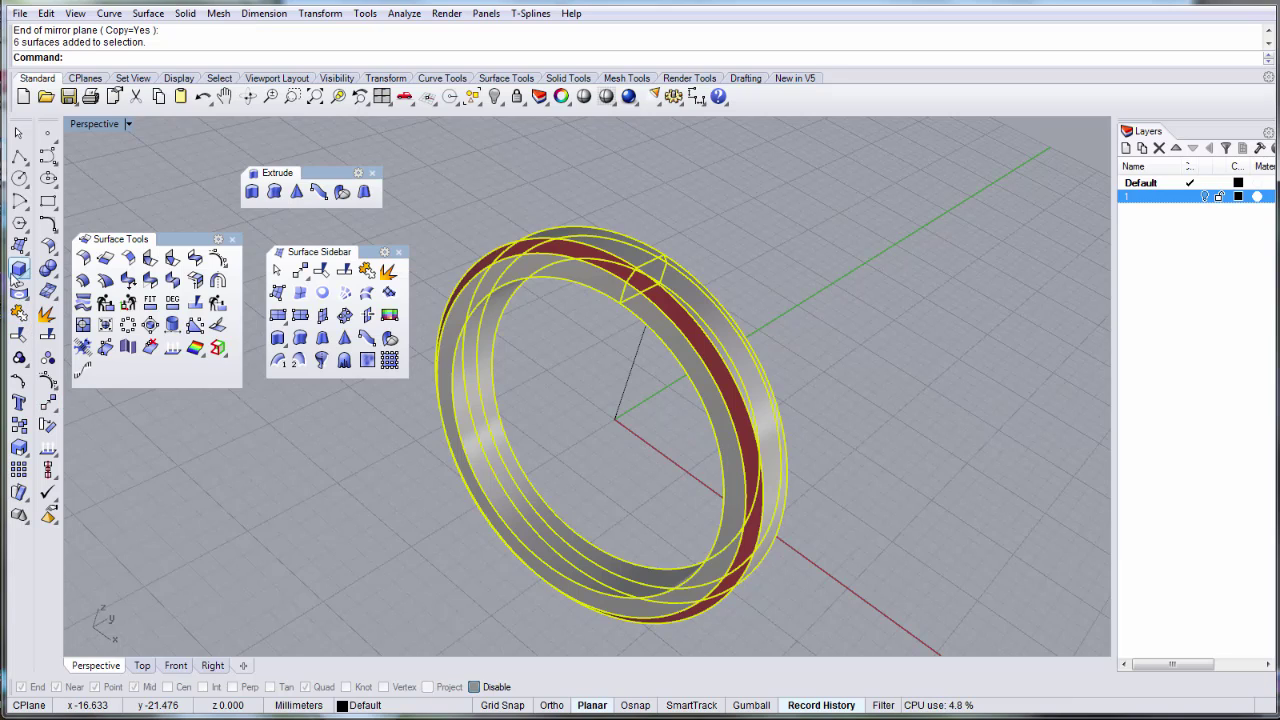
{"action": "left_click", "coordinate": [19, 313]}
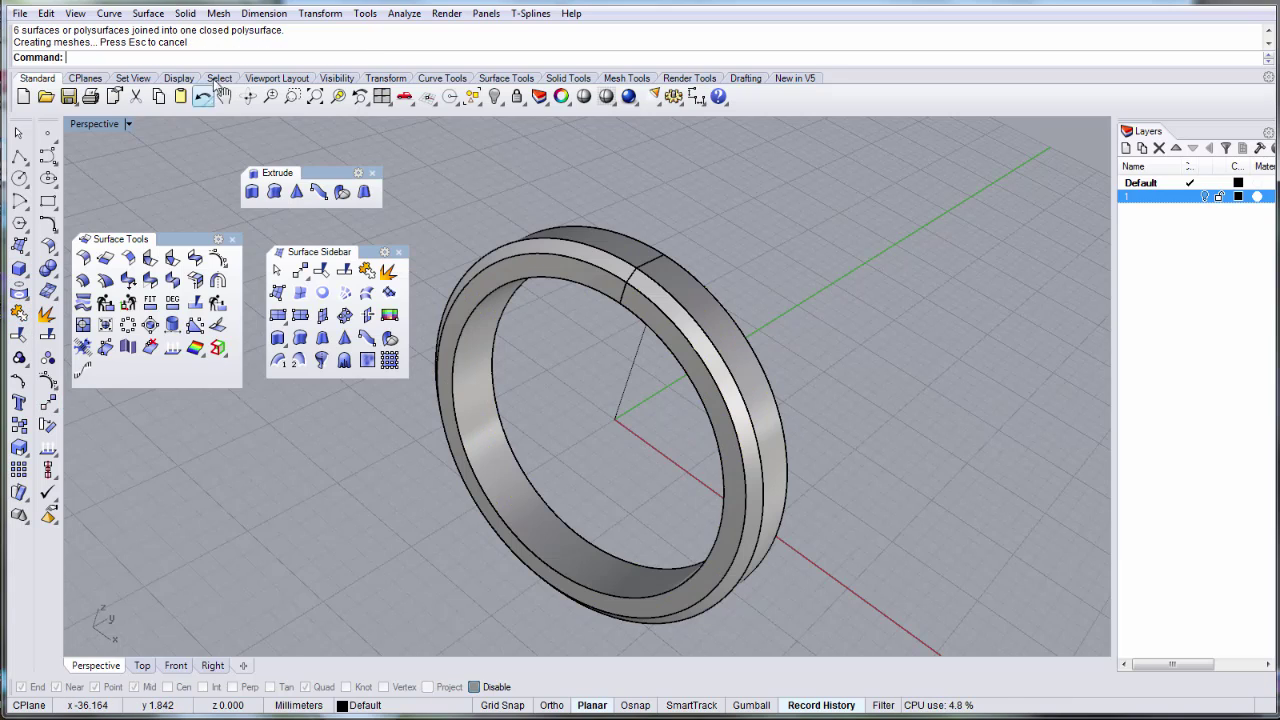
{"action": "right_click_drag", "start_coordinate": [815, 260], "coordinate": [716, 362]}
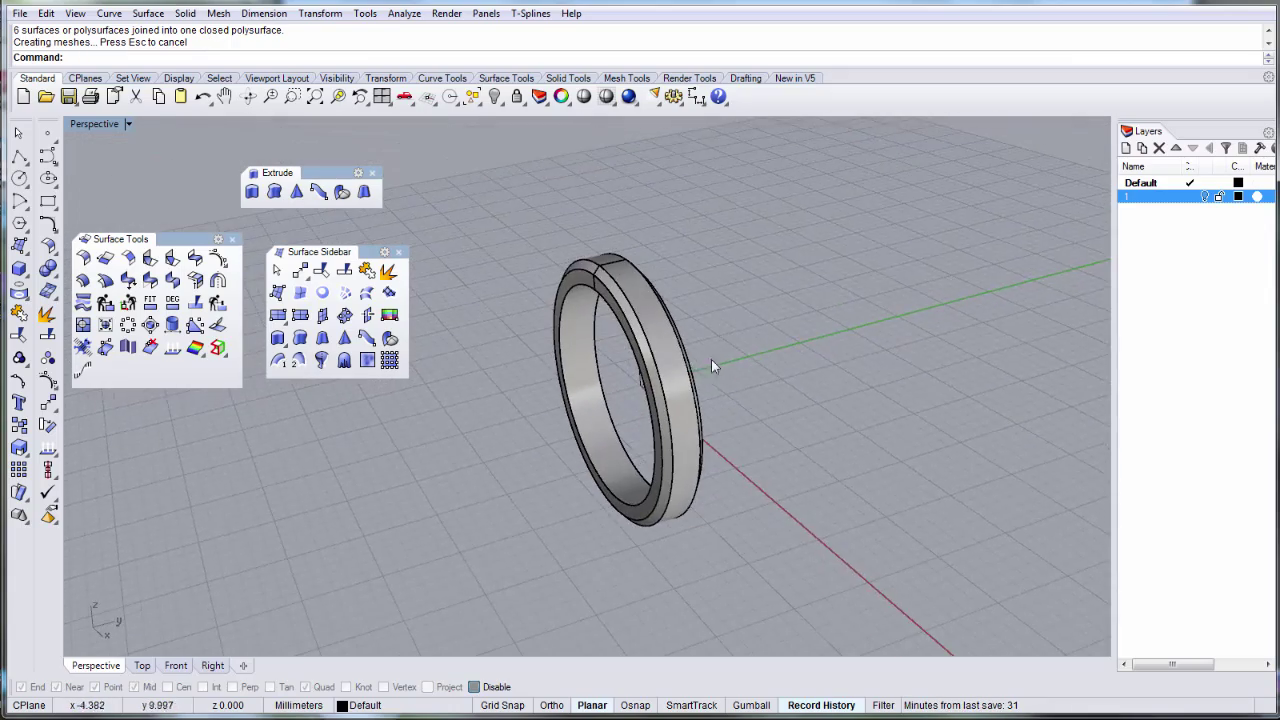
{"action": "scroll", "coordinate": [716, 362], "scroll_direction": "up", "scroll_amount": 2}
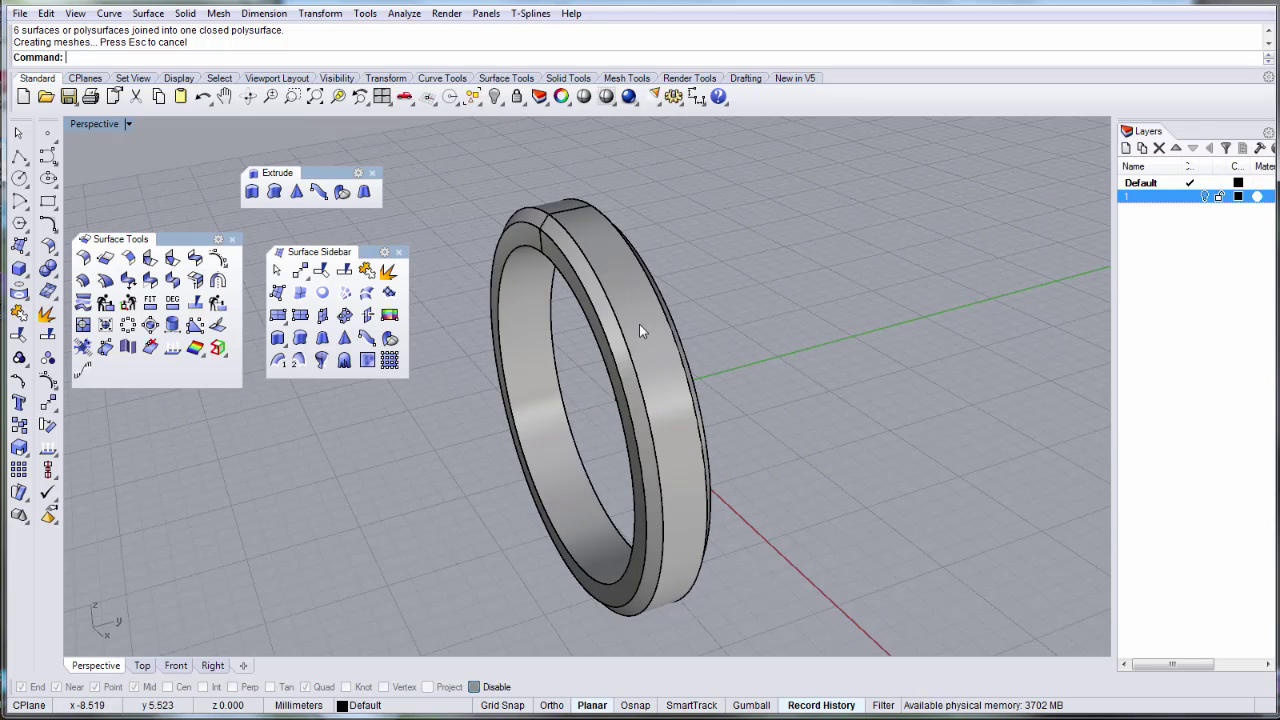
{"action": "left_click", "coordinate": [627, 295]}
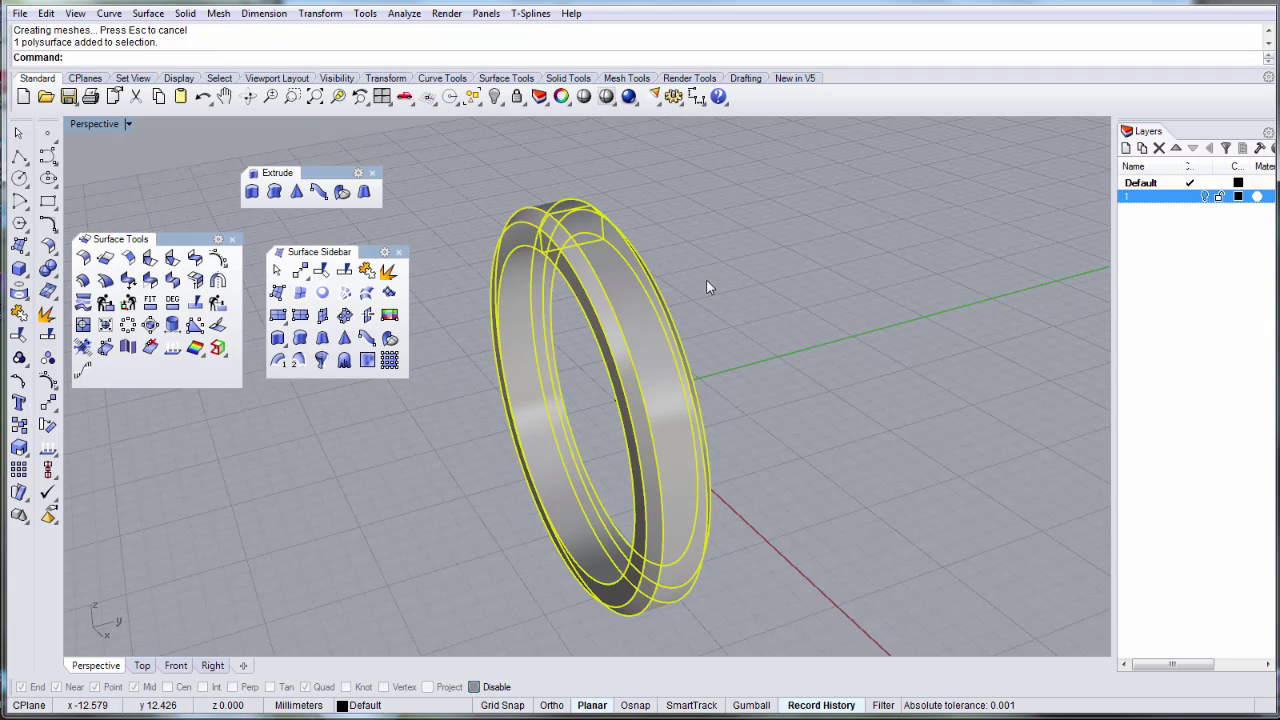
{"action": "left_click", "coordinate": [733, 291]}
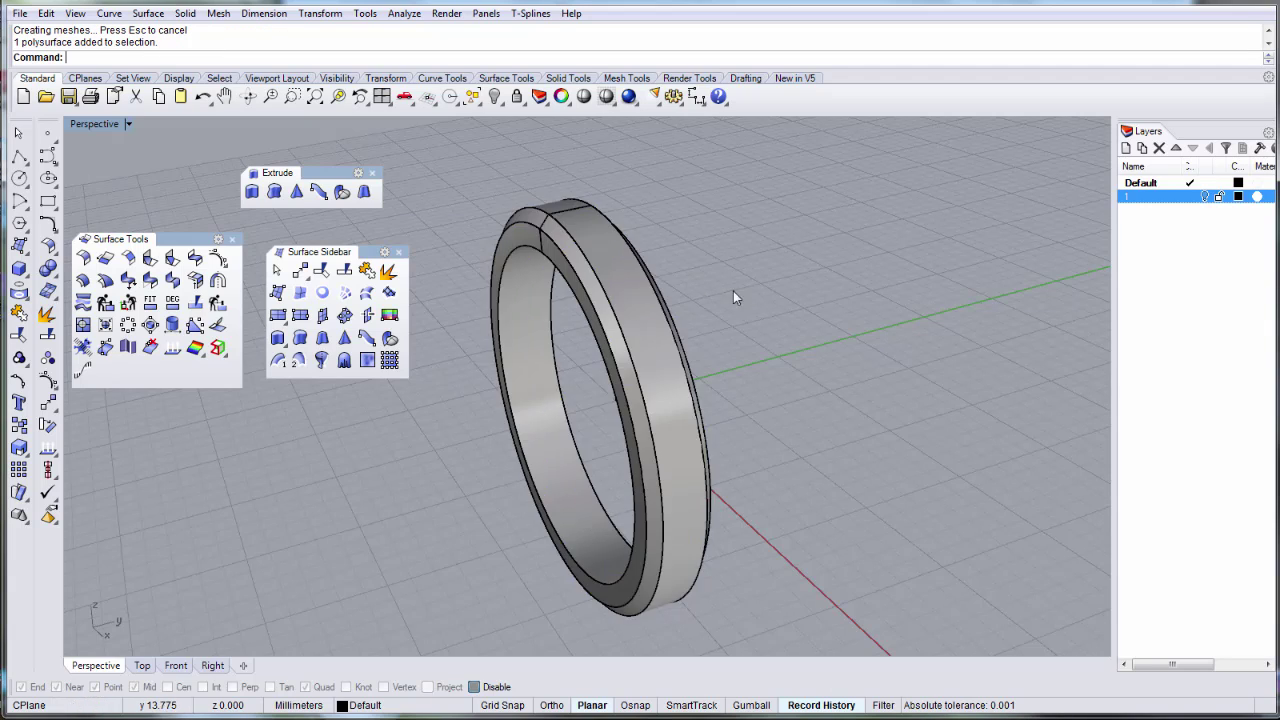
Extract the ring's inner band surface with Copy=Yes and OutputLayer=Input.
{"action": "right_click", "coordinate": [18, 313]}
{"action": "right_click_drag", "start_coordinate": [453, 411], "coordinate": [640, 385]}
{"action": "left_click", "coordinate": [569, 255]}
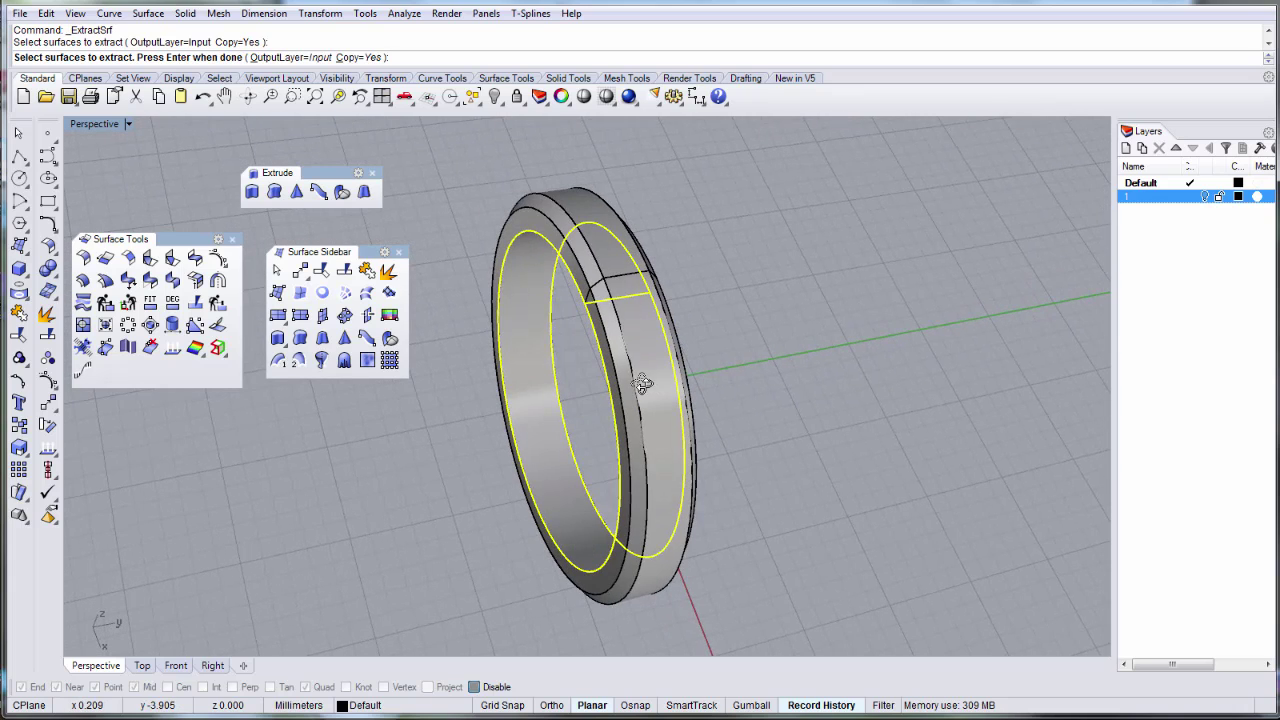
{"action": "right_click", "coordinate": [751, 323]}
Create a new layer named 2 and make it the current layer.
{"action": "left_click", "coordinate": [1127, 149]}
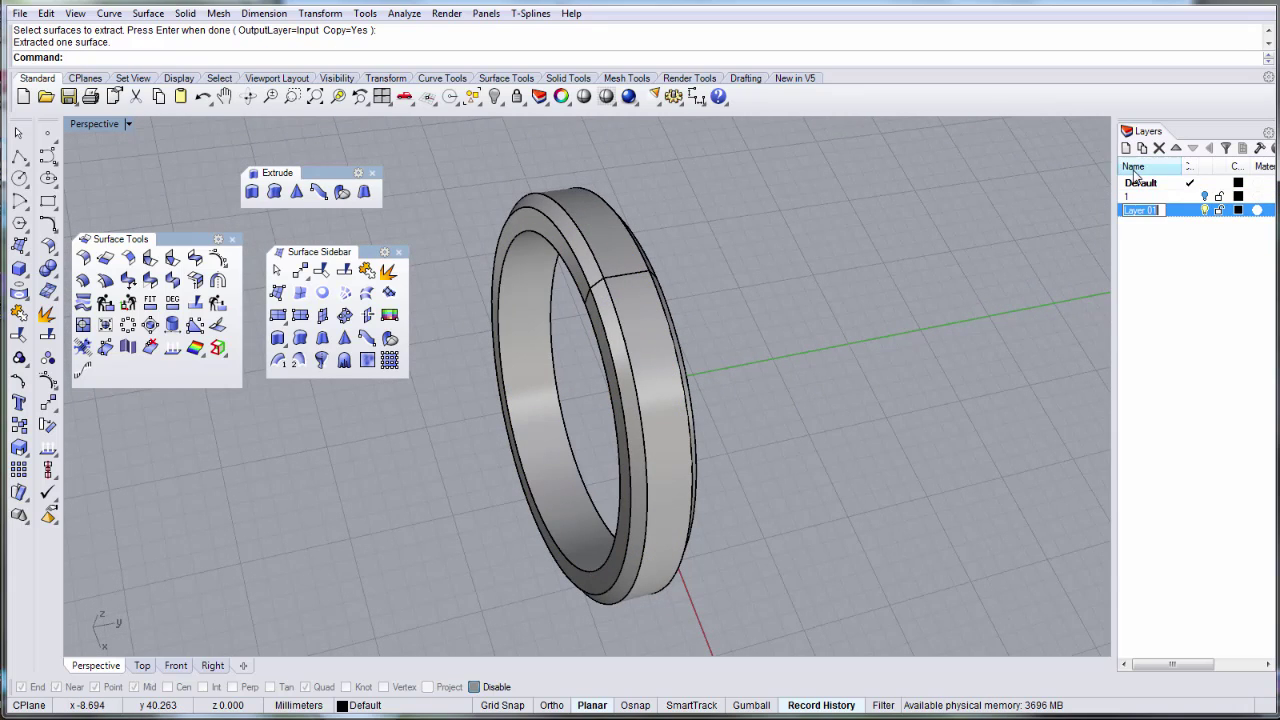
{"action": "type", "text": "2"}
{"action": "key", "text": "Return"}
{"action": "right_click_drag", "start_coordinate": [723, 363], "coordinate": [510, 347]}
{"action": "key", "text": "ctrl+a"}
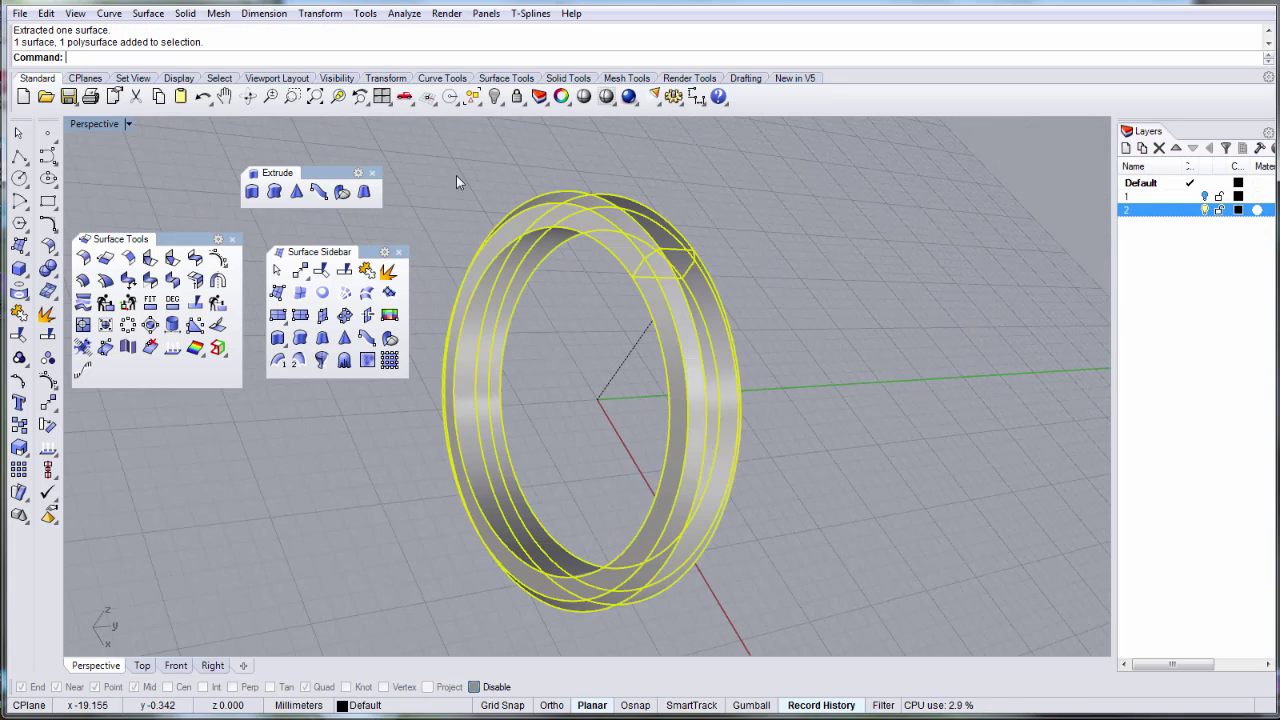
{"action": "key", "text": "Escape"}
{"action": "left_click", "coordinate": [506, 294]}
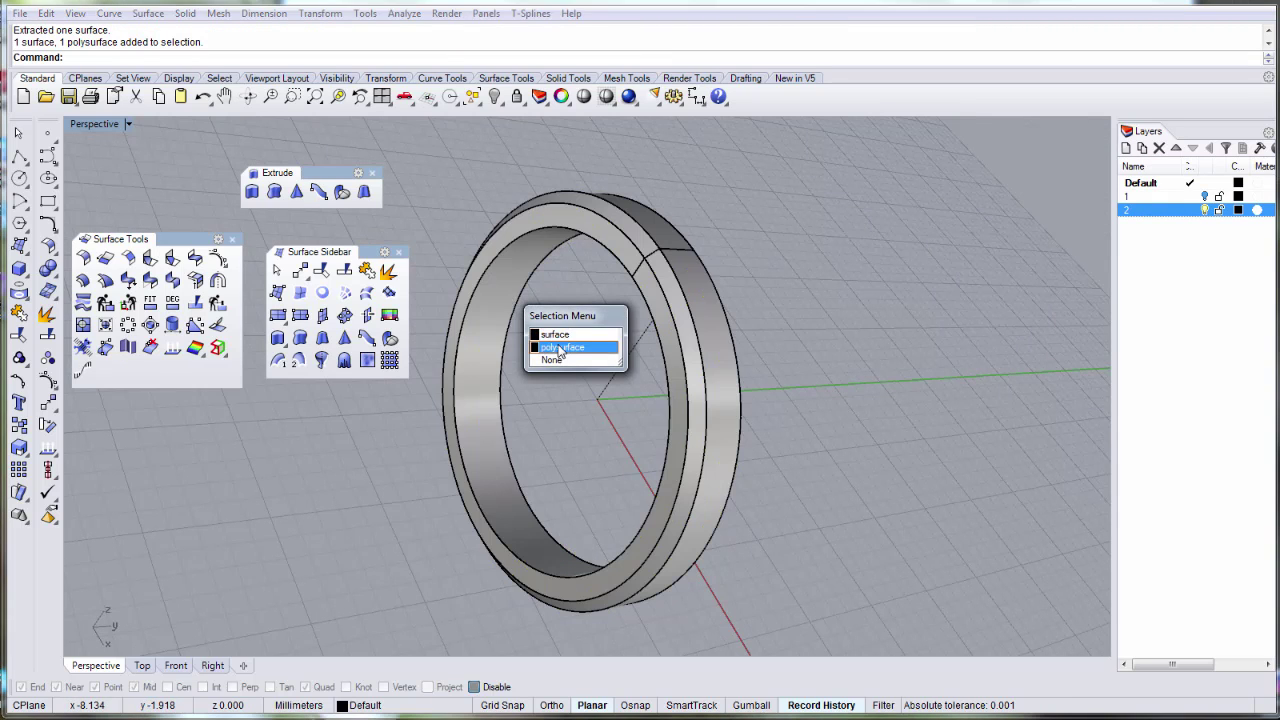
{"action": "key", "text": "Escape"}
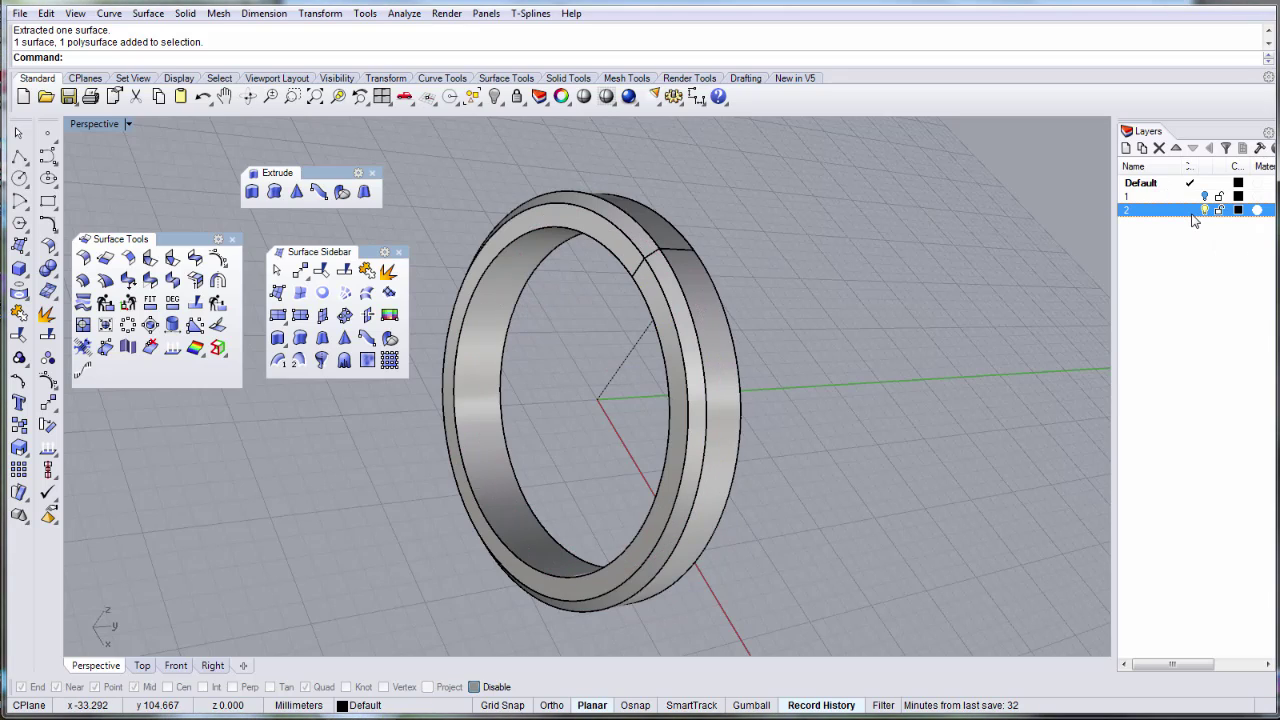
{"action": "left_click", "coordinate": [1191, 211]}
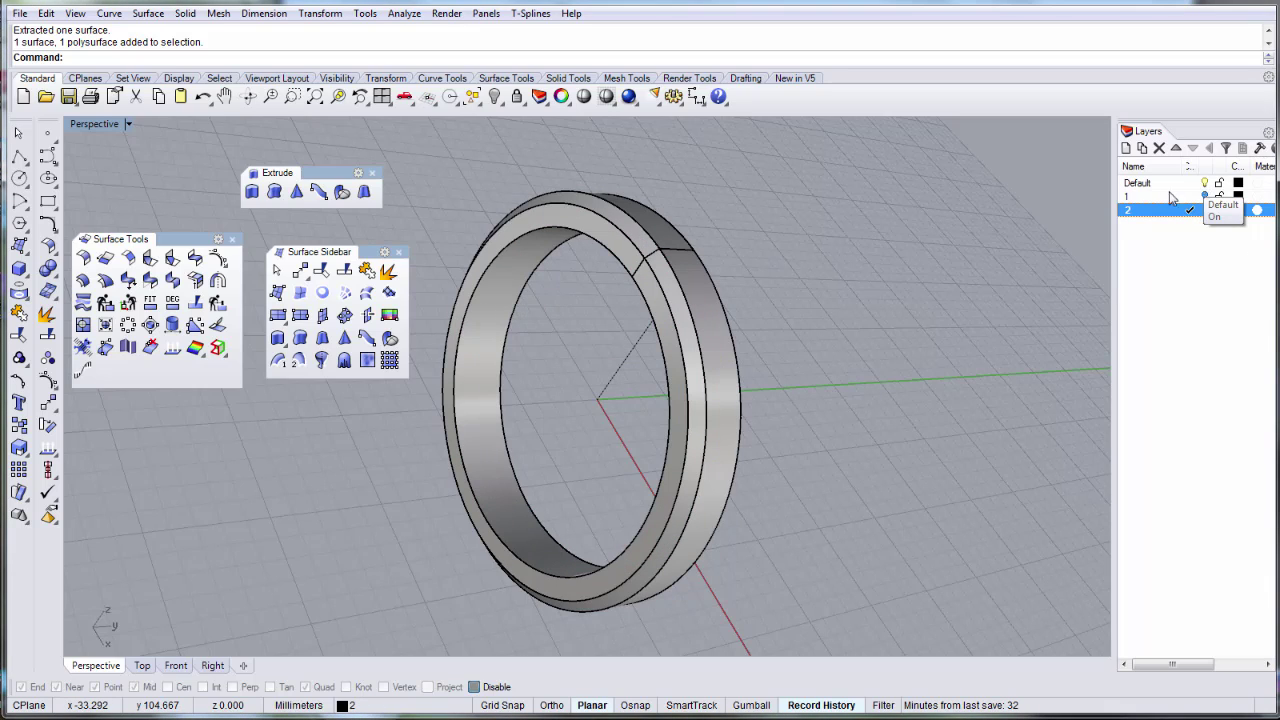
Lock the extracted inner band surface, choosing the surface rather than the overlapping polysurface.
{"action": "left_click", "coordinate": [497, 309]}
{"action": "left_click", "coordinate": [545, 347]}
{"action": "left_click", "coordinate": [516, 96]}
Move the ring polysurface and the remaining curves to layer 2.
{"action": "right_click_drag", "start_coordinate": [640, 330], "coordinate": [490, 202]}
{"action": "left_click_drag", "start_coordinate": [493, 185], "coordinate": [823, 562]}
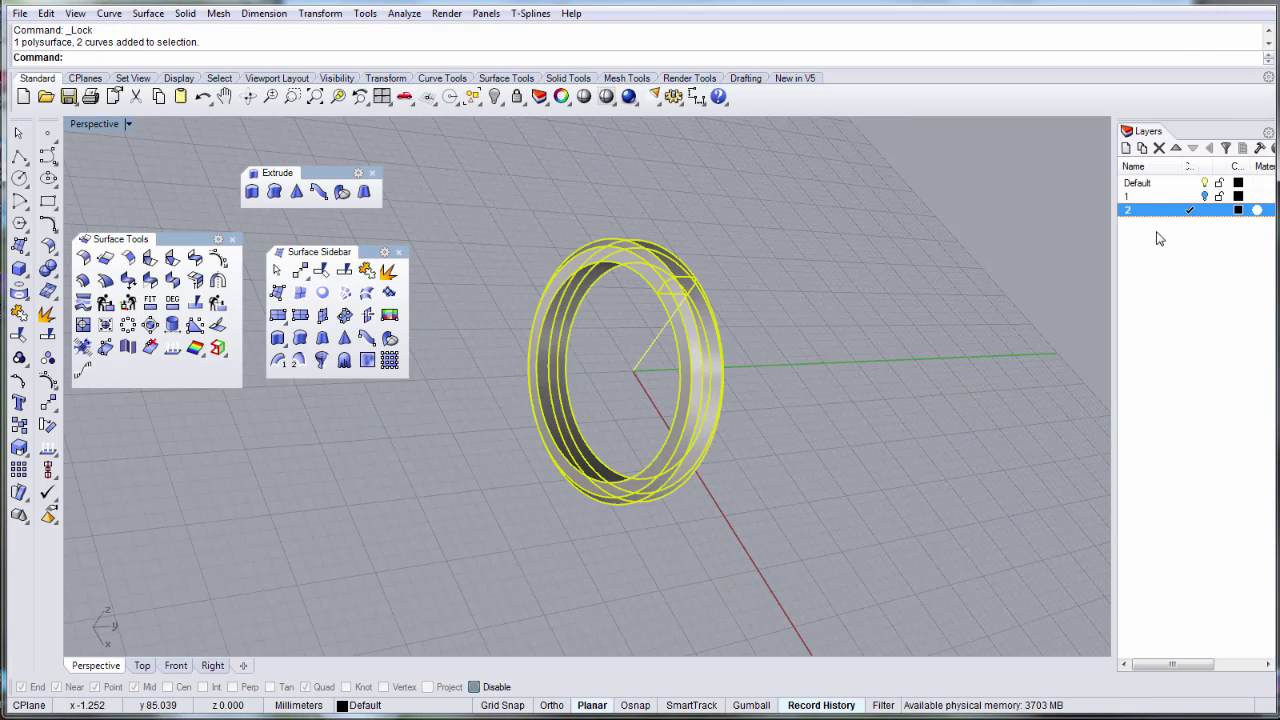
{"action": "right_click", "coordinate": [1160, 214]}
{"action": "left_click", "coordinate": [1205, 486]}
{"action": "key", "text": "Escape"}
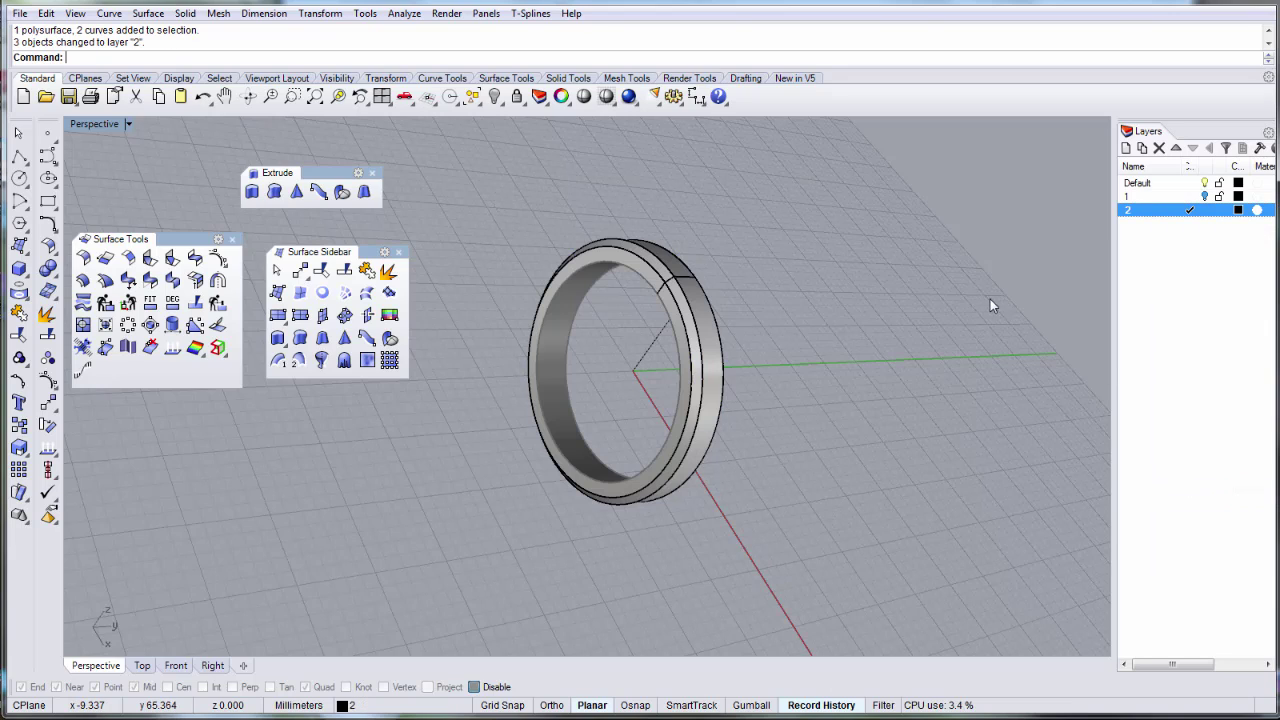
Make Default the current layer and turn off layer 2.
{"action": "left_click", "coordinate": [1190, 182]}
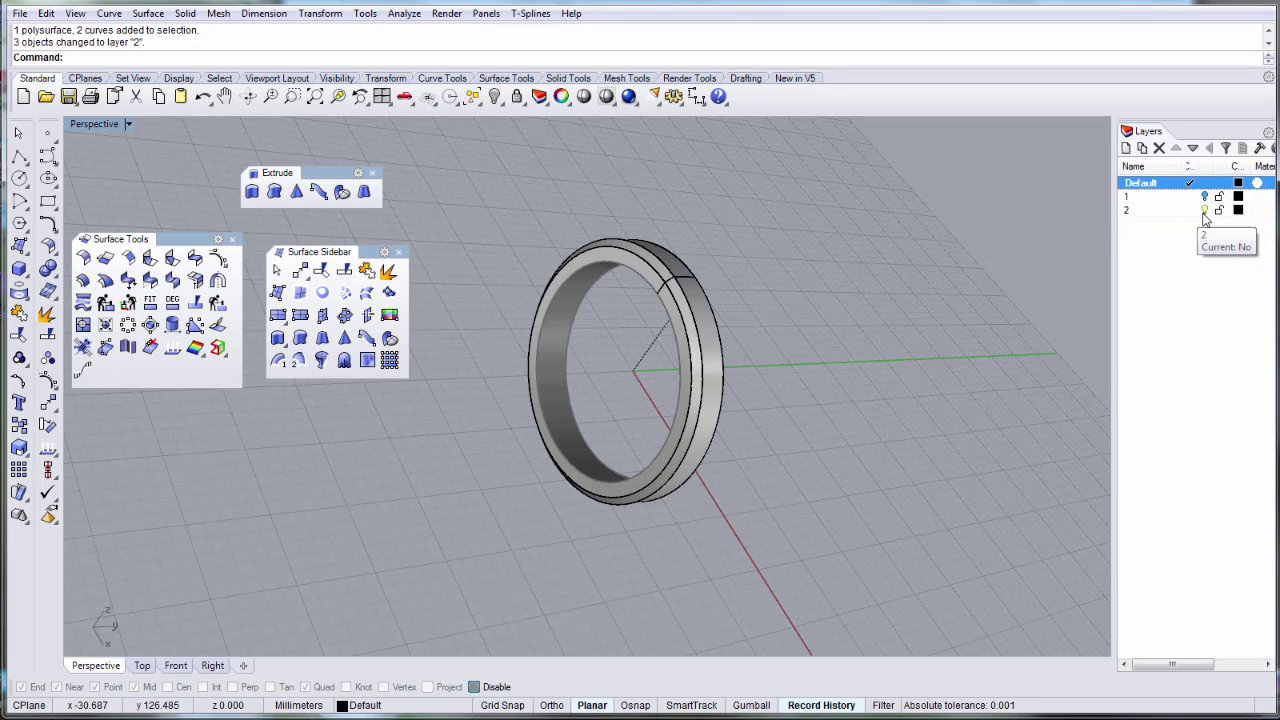
{"action": "left_click", "coordinate": [1205, 211]}
{"action": "left_click", "coordinate": [1205, 210]}
Unlock the inner band surface and clear its selection.
{"action": "right_click_drag", "start_coordinate": [760, 340], "coordinate": [720, 340]}
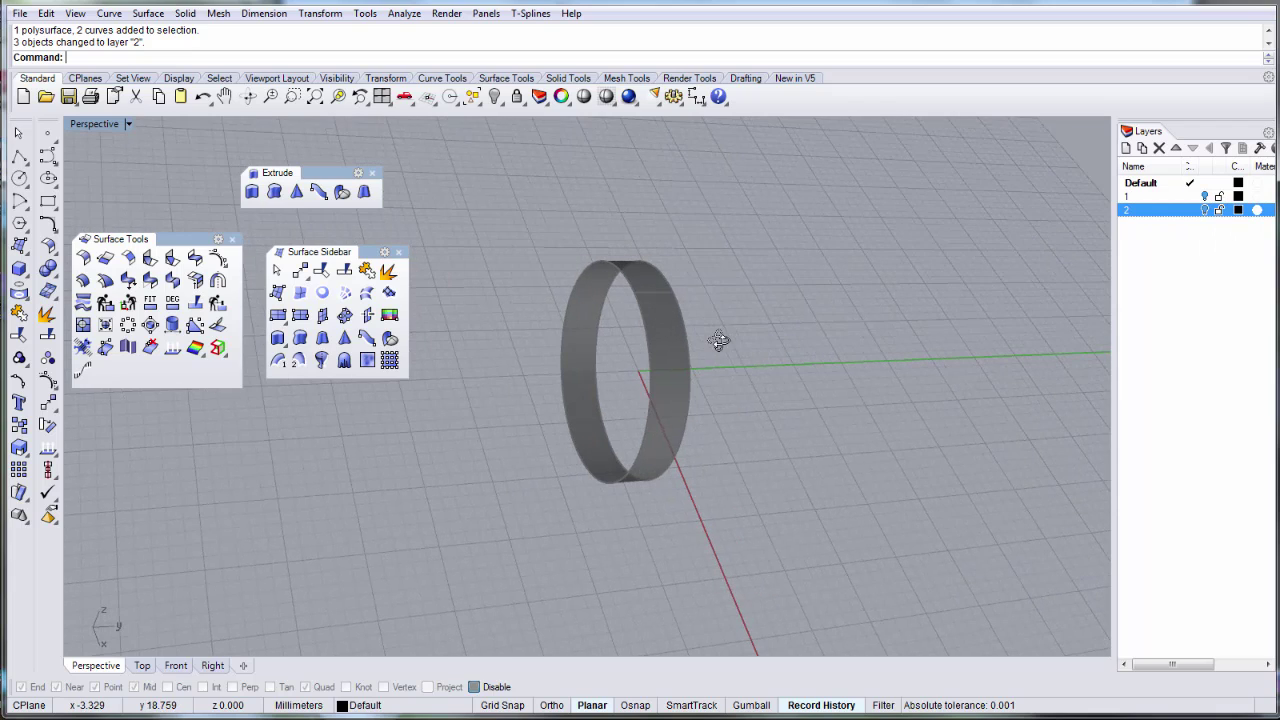
{"action": "left_click", "coordinate": [516, 97]}
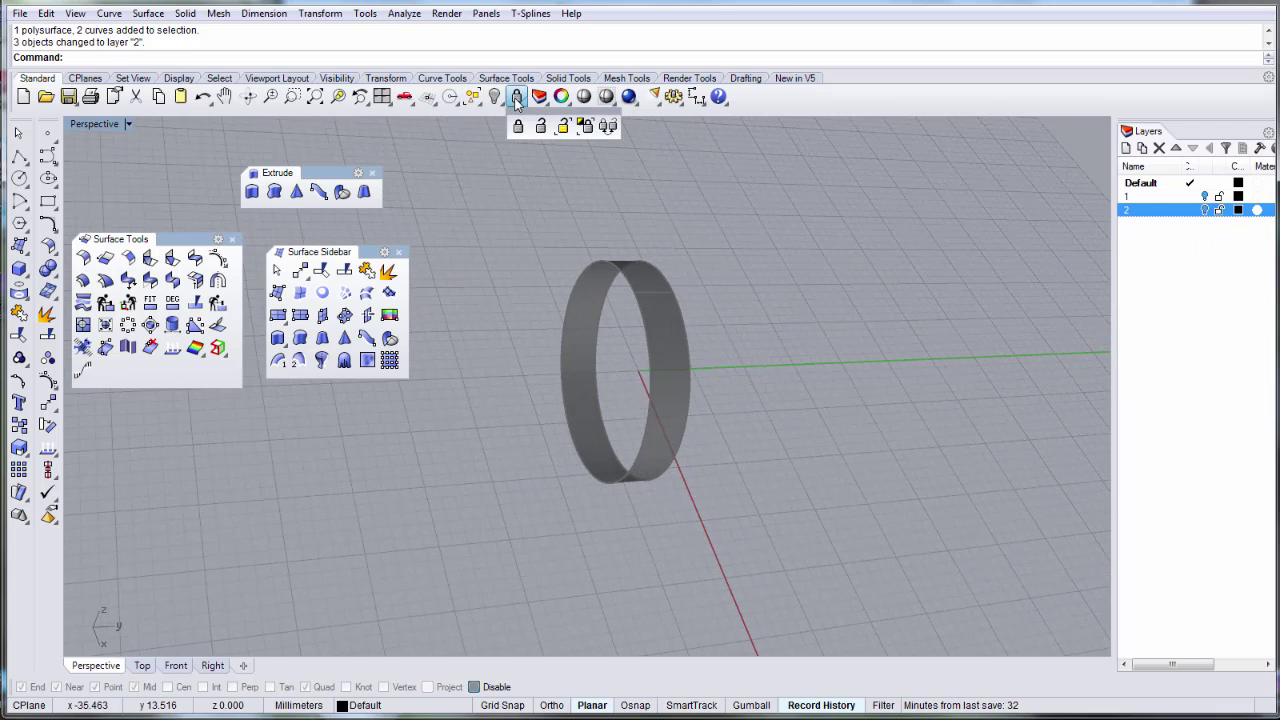
{"action": "left_click", "coordinate": [541, 127]}
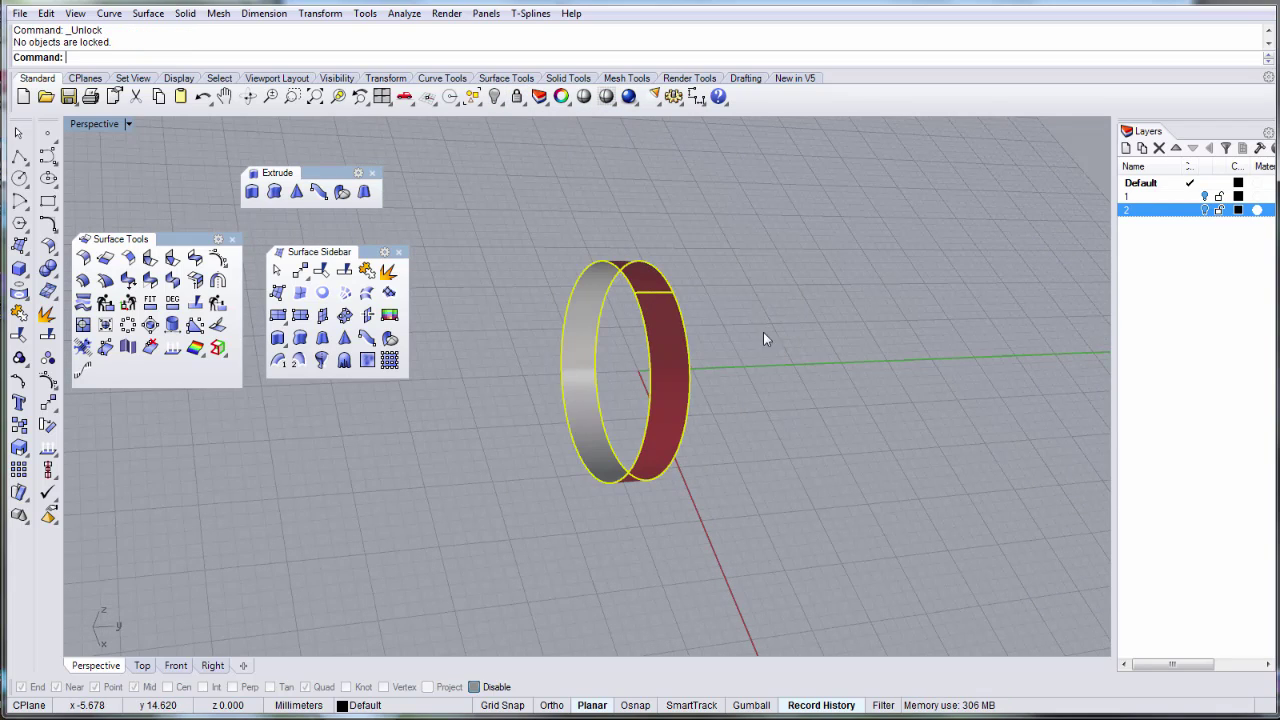
{"action": "left_click", "coordinate": [734, 351]}
Start a surface offset of the inner band with Loose=Yes and flip all directions to point outward.
{"action": "right_click_drag", "start_coordinate": [734, 351], "coordinate": [820, 325]}
{"action": "scroll", "coordinate": [620, 284], "scroll_direction": "up", "scroll_amount": 7}
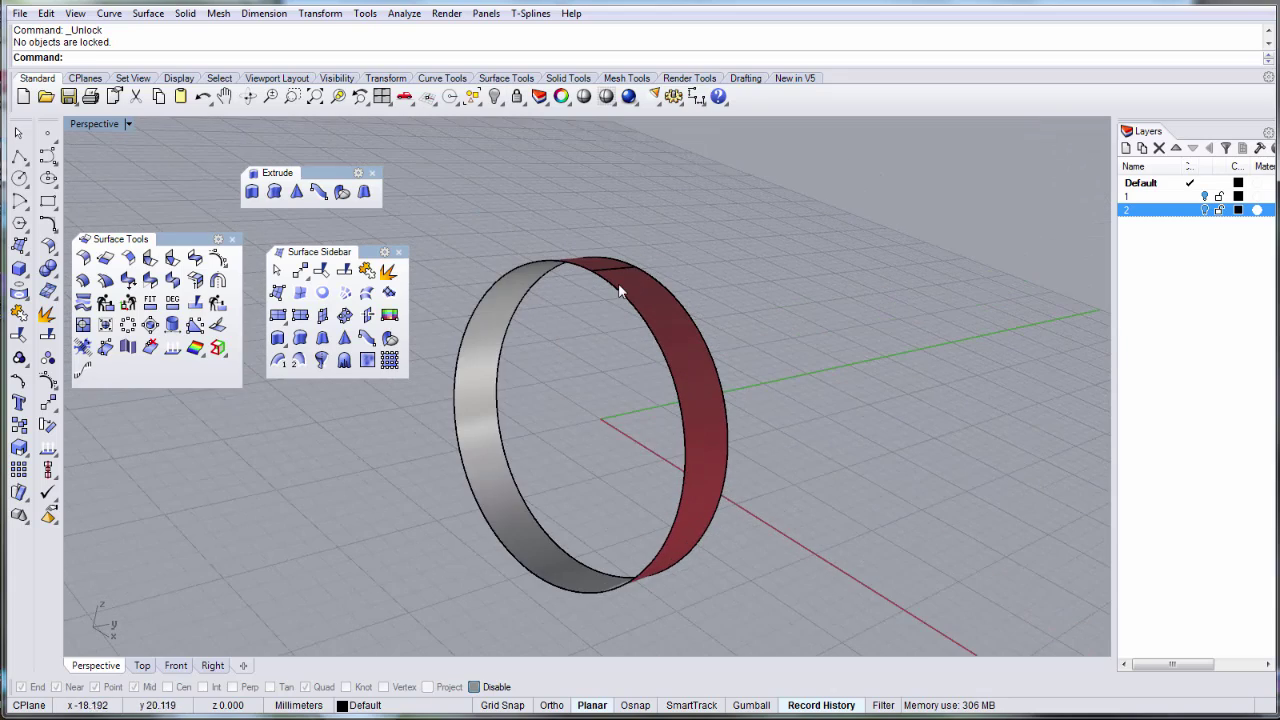
{"action": "scroll", "coordinate": [762, 226], "scroll_direction": "down", "scroll_amount": 2}
{"action": "left_click", "coordinate": [737, 277]}
{"action": "right_click_drag", "start_coordinate": [737, 277], "coordinate": [701, 300]}
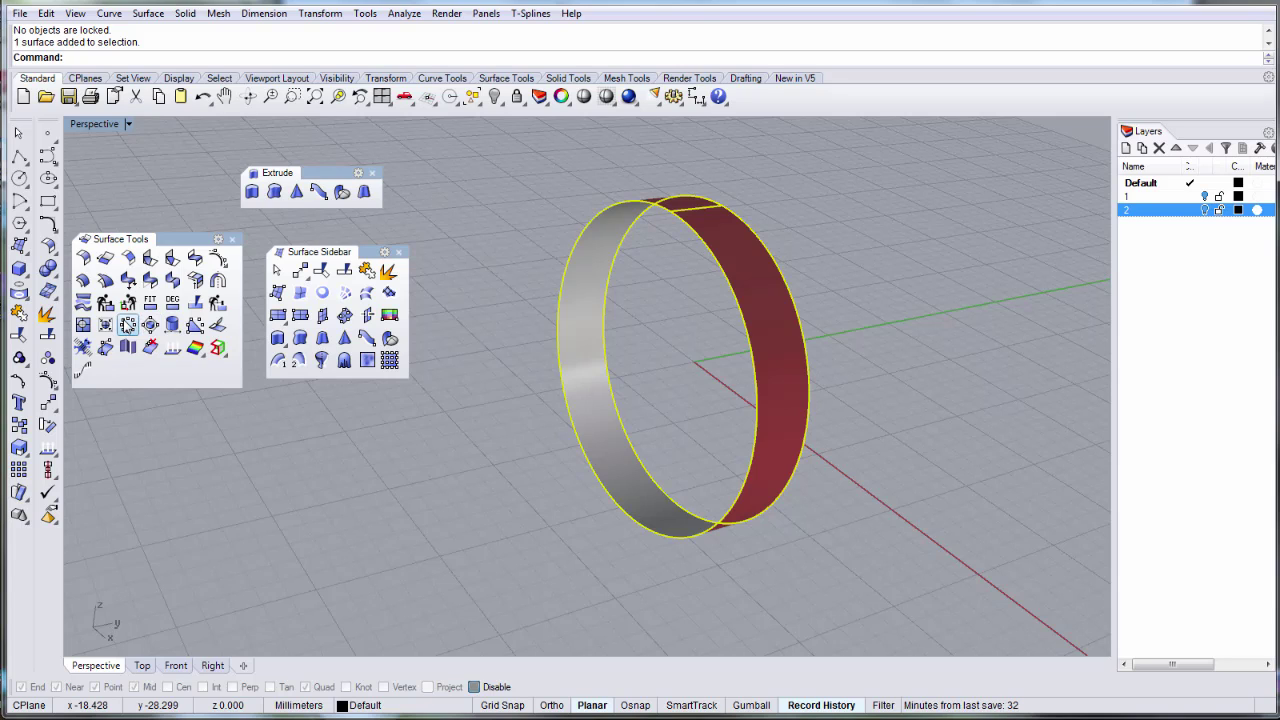
{"action": "left_click", "coordinate": [83, 281]}
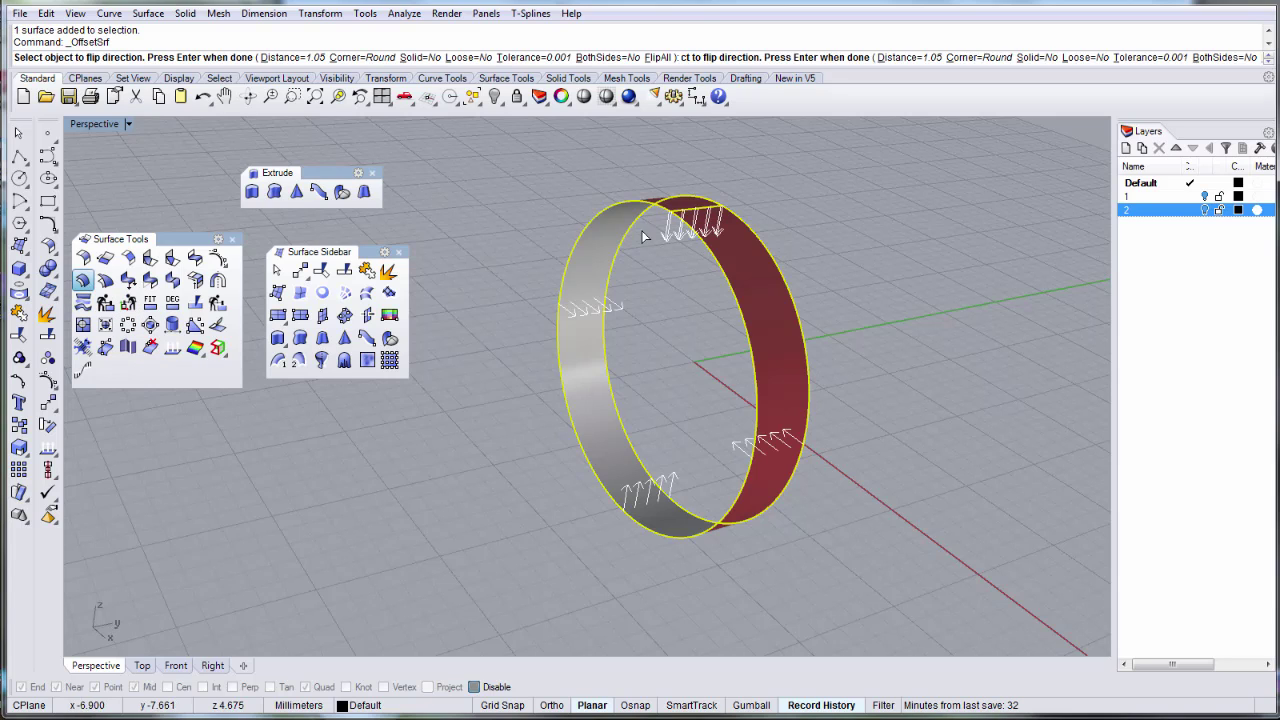
{"action": "right_click_drag", "start_coordinate": [692, 247], "coordinate": [742, 292], "text": "shift"}
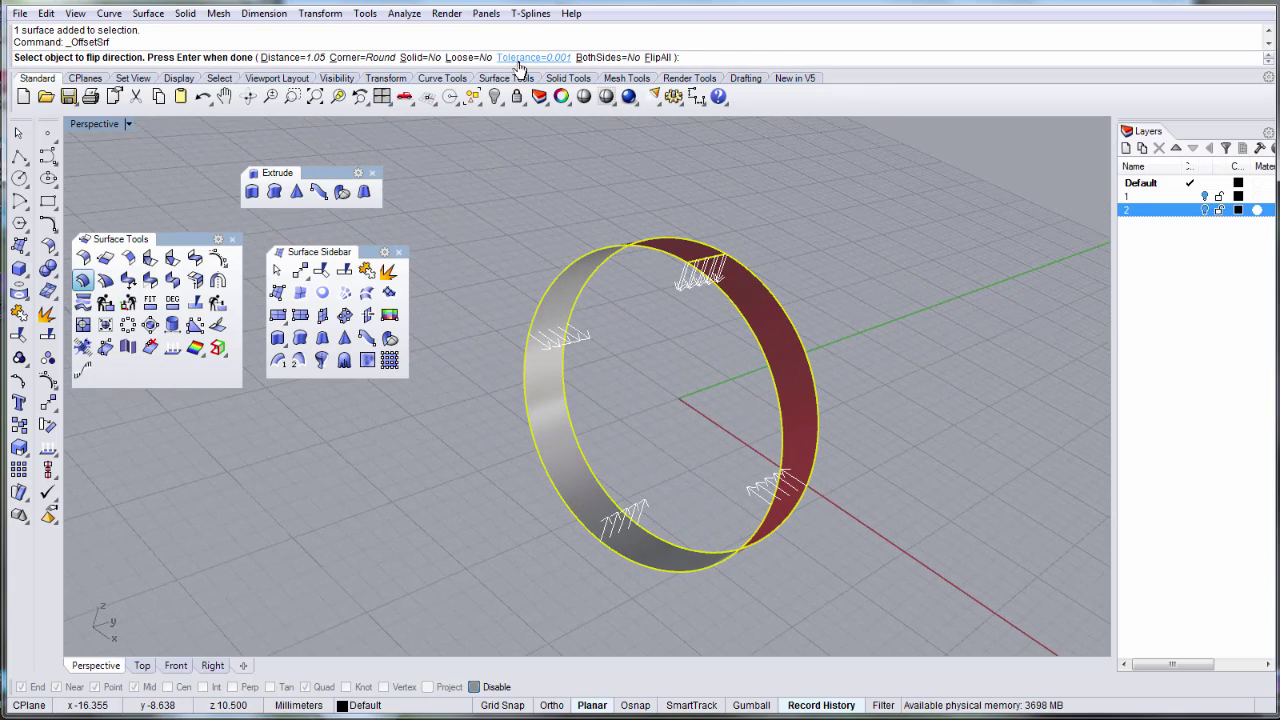
{"action": "left_click", "coordinate": [470, 57]}
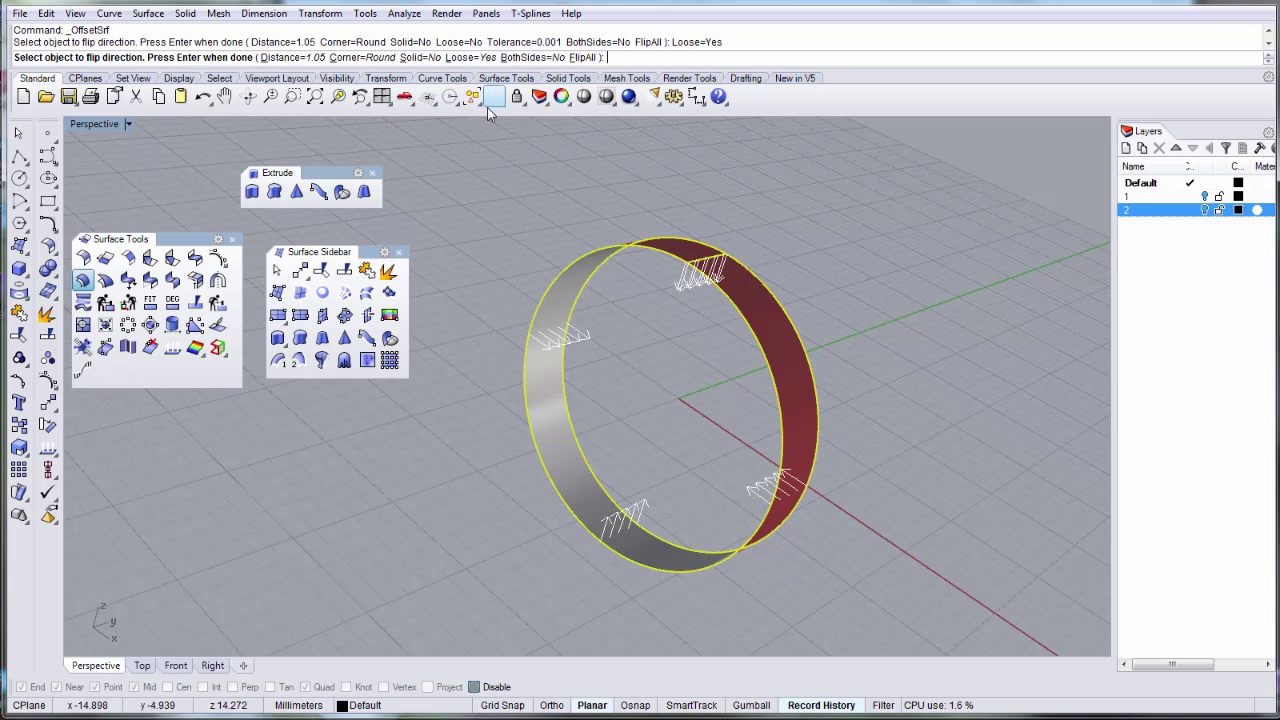
{"action": "right_click_drag", "start_coordinate": [685, 308], "coordinate": [618, 295]}
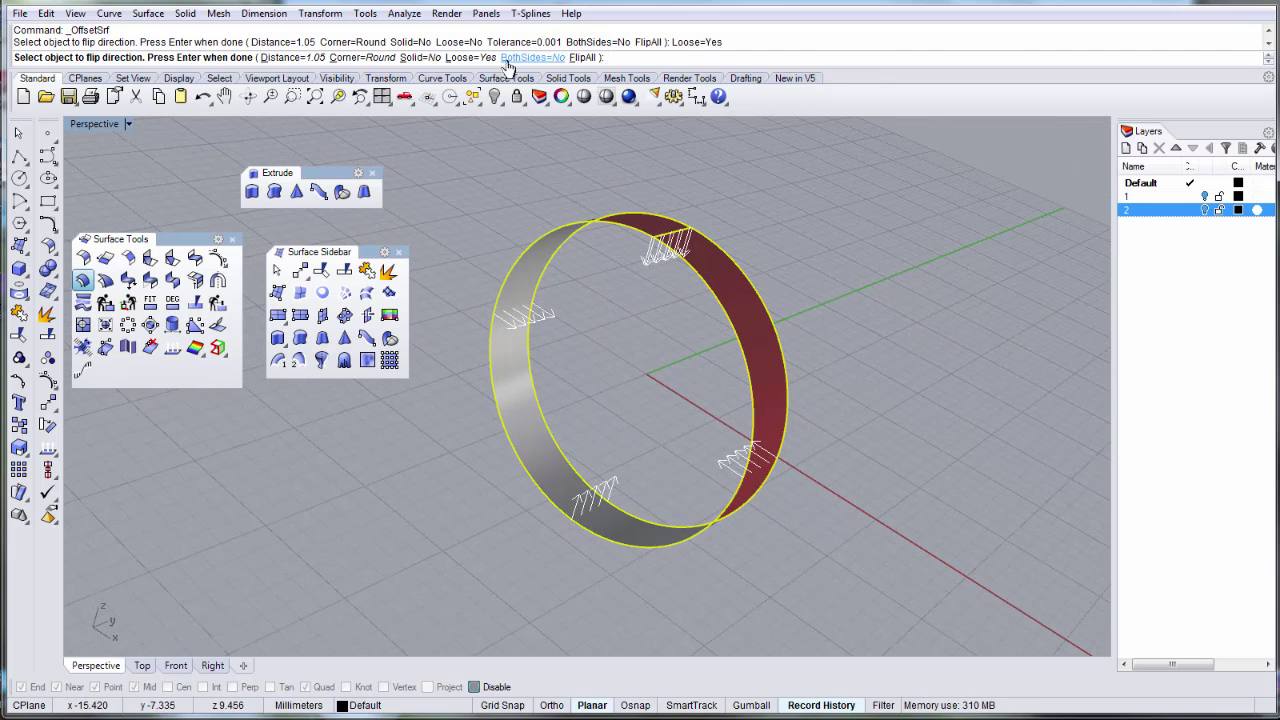
{"action": "left_click", "coordinate": [584, 57]}
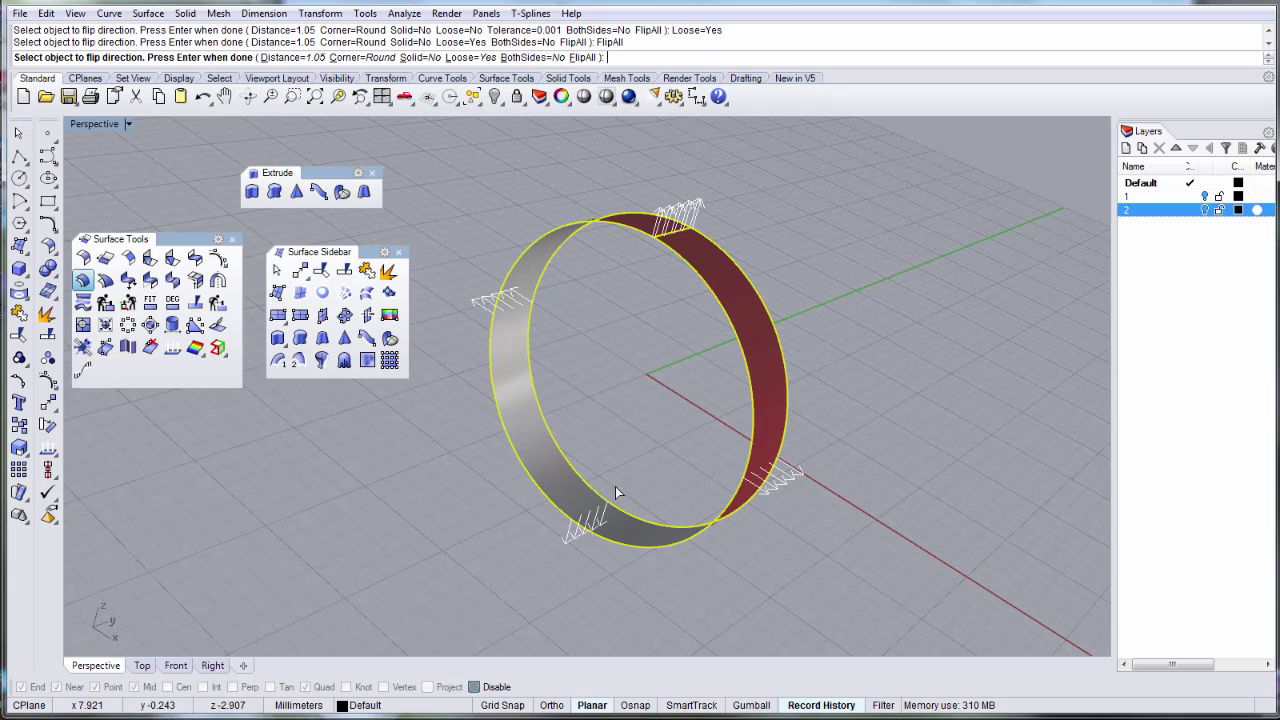
{"action": "right_click_drag", "start_coordinate": [727, 241], "coordinate": [548, 206]}
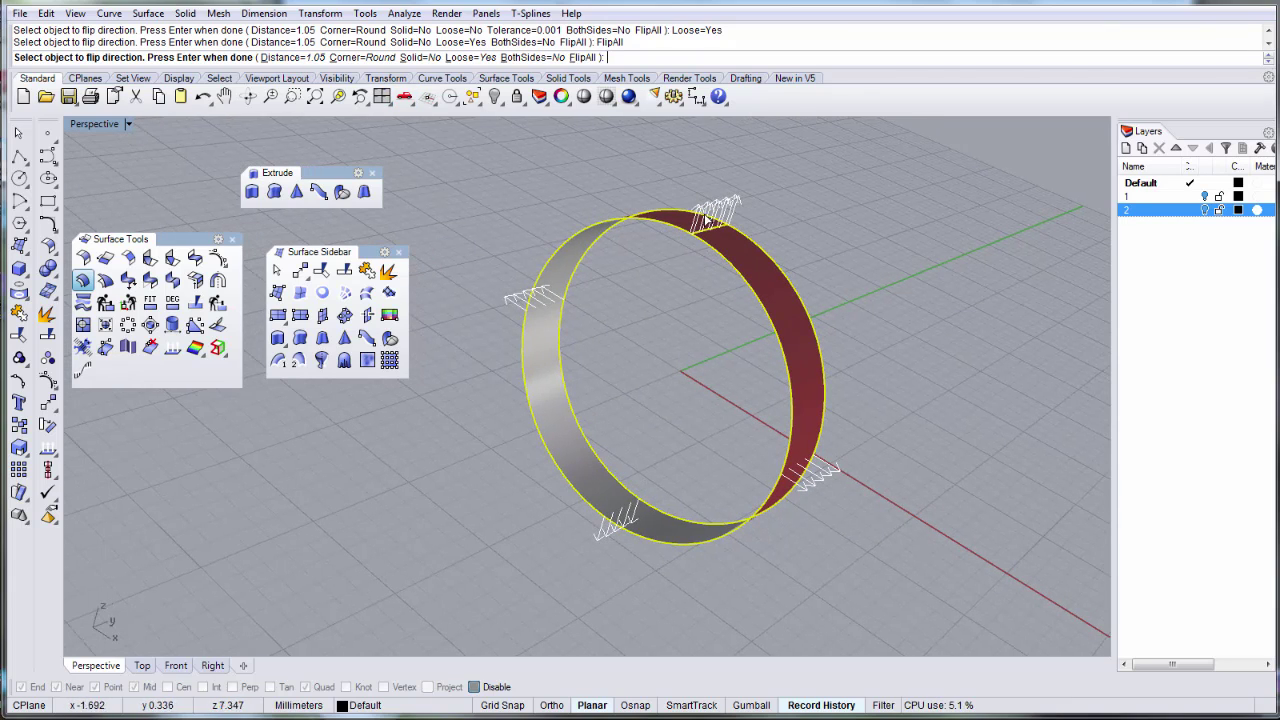
Set the offset distance to 2.2 with Solid=Yes and complete the solid ring band.
{"action": "left_click", "coordinate": [304, 58]}
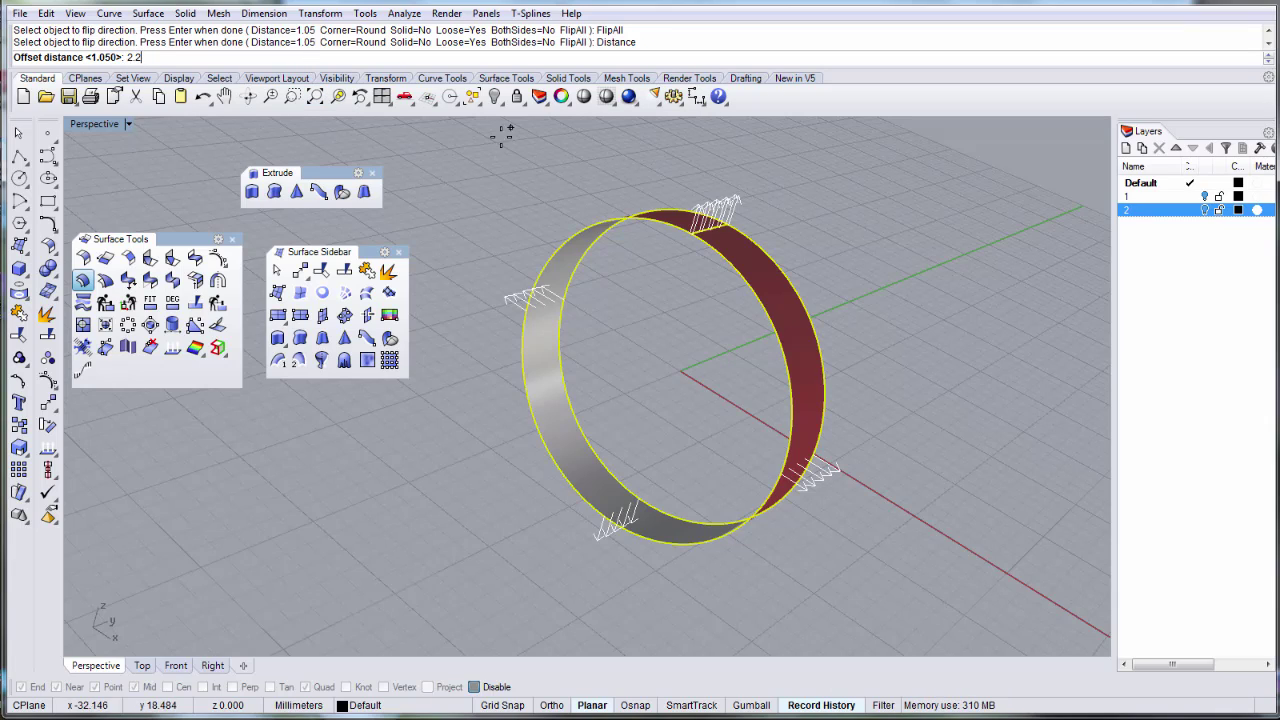
{"action": "mouse_move", "coordinate": [526, 209]}
{"action": "right_mouse_down"}
{"action": "mouse_move", "coordinate": [486, 194]}
{"action": "mouse_move", "coordinate": [509, 203]}
{"action": "right_mouse_up"}
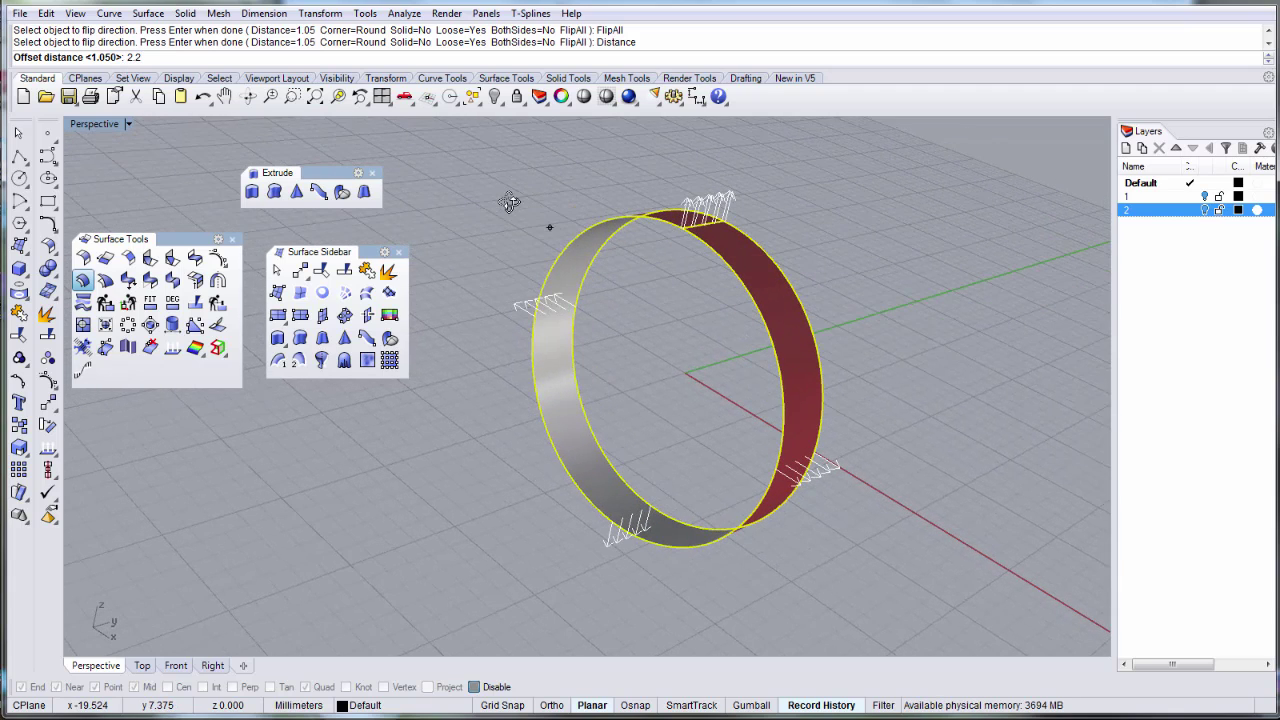
{"action": "key", "text": "Return"}
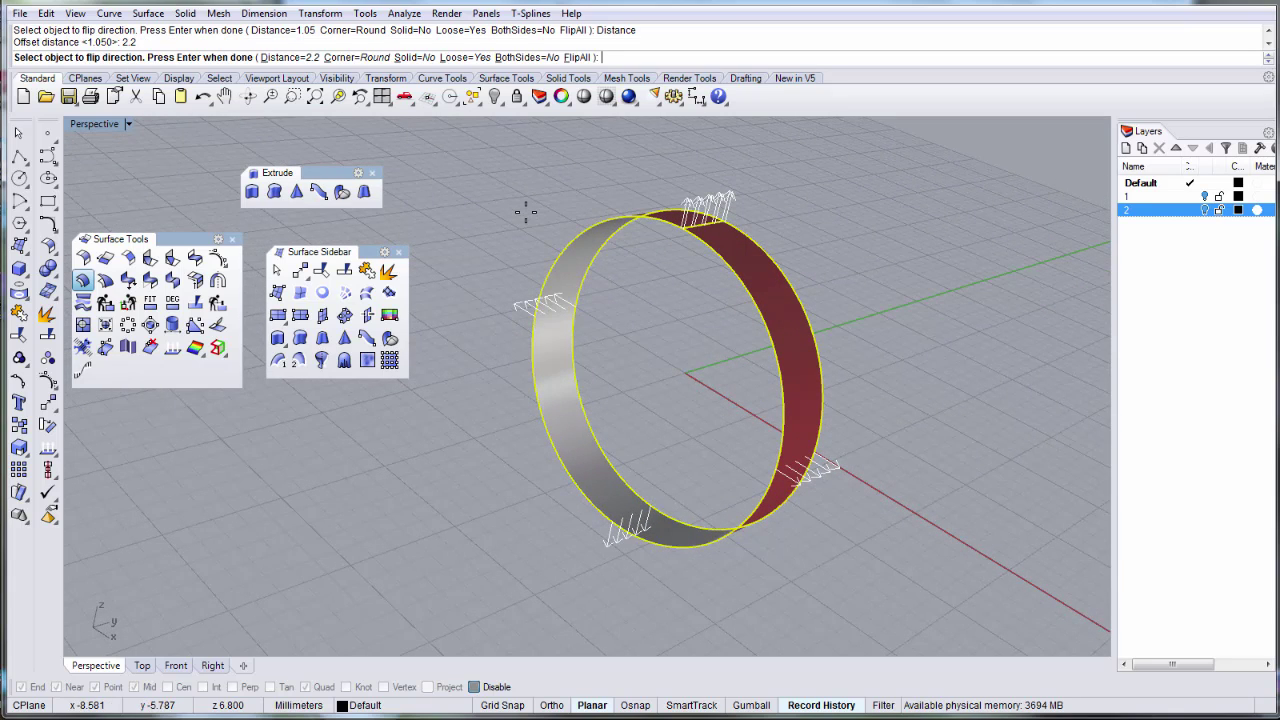
{"action": "left_click", "coordinate": [424, 58]}
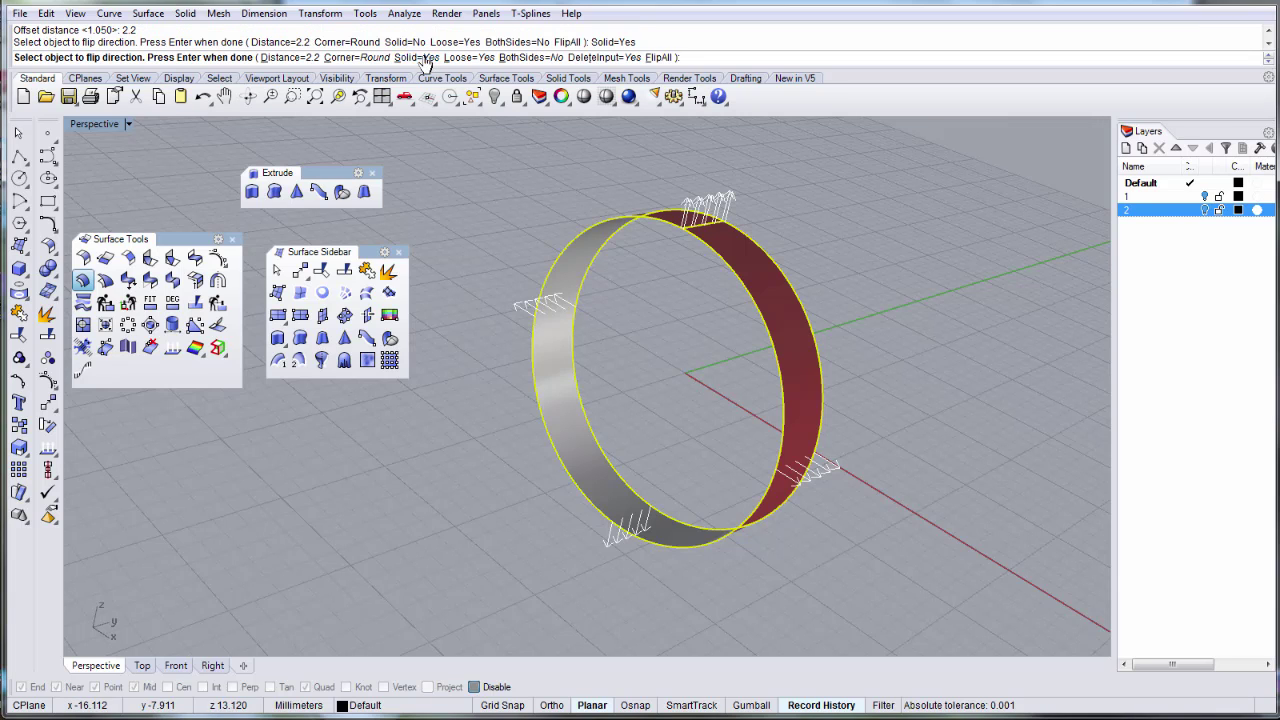
{"action": "mouse_move", "coordinate": [659, 261]}
{"action": "right_mouse_down"}
{"action": "mouse_move", "coordinate": [617, 237]}
{"action": "mouse_move", "coordinate": [659, 255]}
{"action": "right_mouse_up"}
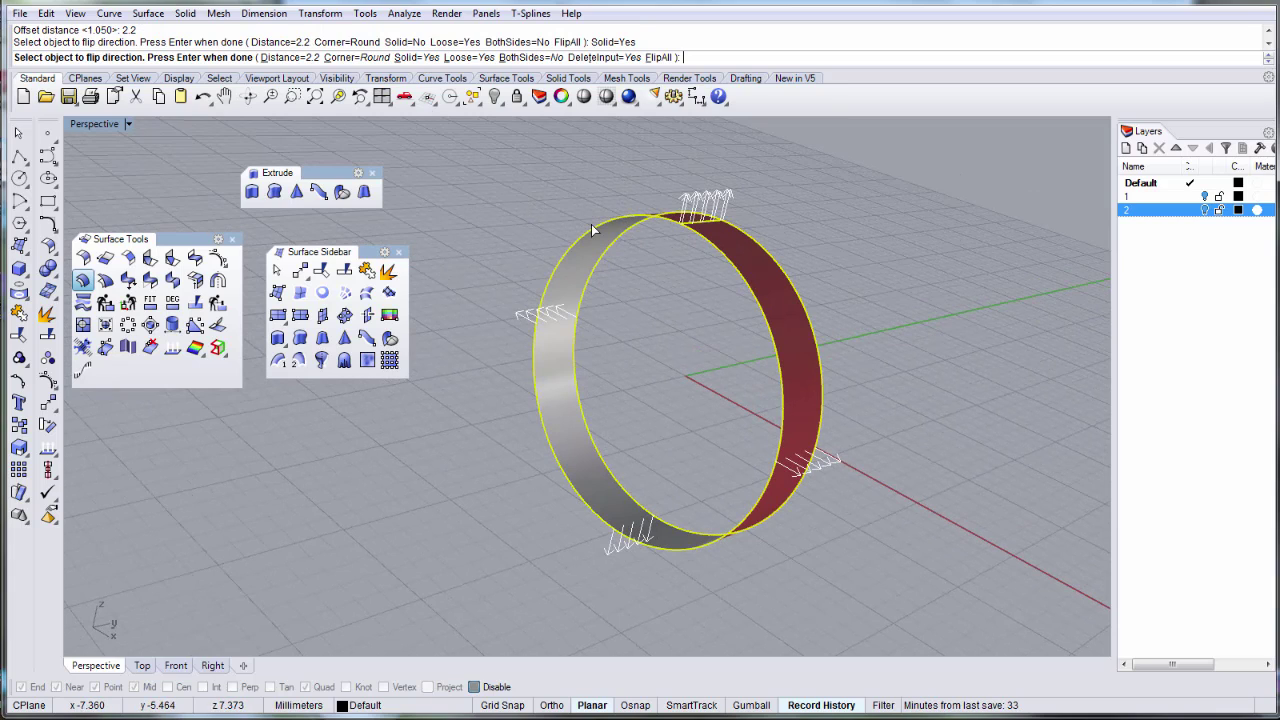
{"action": "key", "text": "Return"}
{"action": "left_click", "coordinate": [504, 200]}
{"action": "right_click_drag", "start_coordinate": [504, 200], "coordinate": [544, 207]}
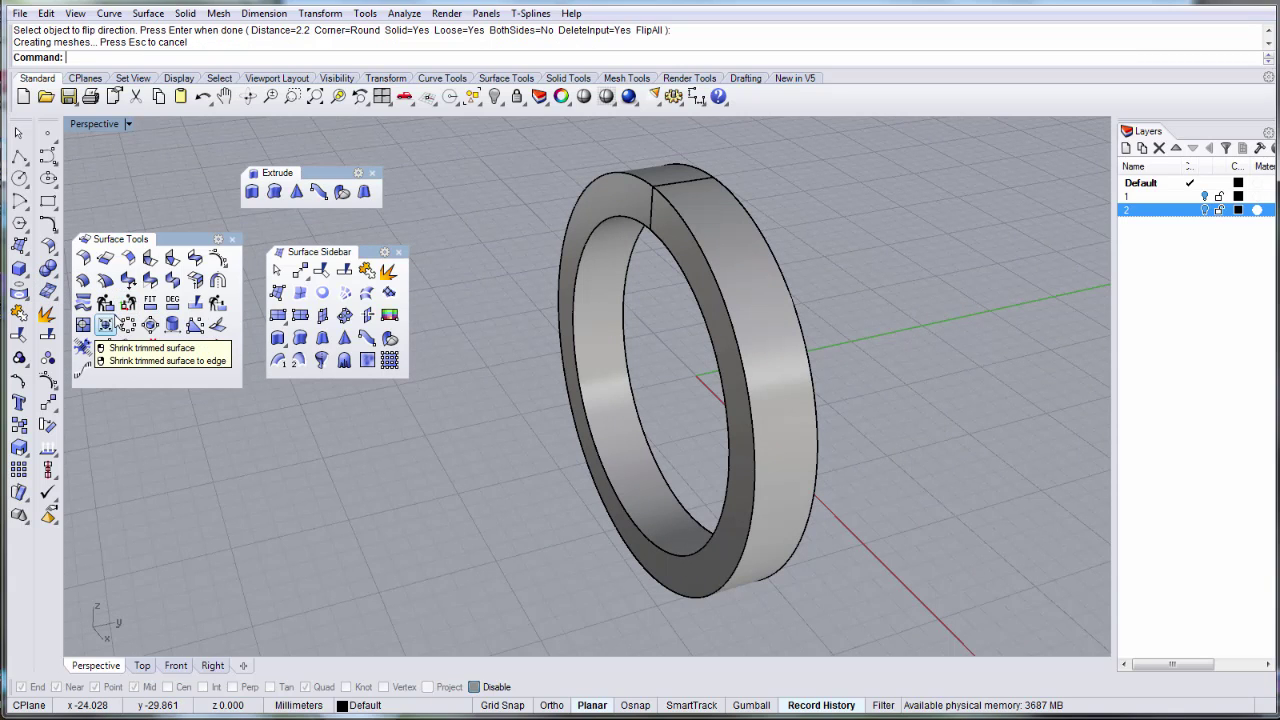
Open the Solid Tools and chamfer both outer edges of the ring band with a 0.5 chamfer distance.
{"action": "left_click", "coordinate": [47, 269]}
{"action": "left_click_drag", "start_coordinate": [93, 267], "coordinate": [284, 392]}
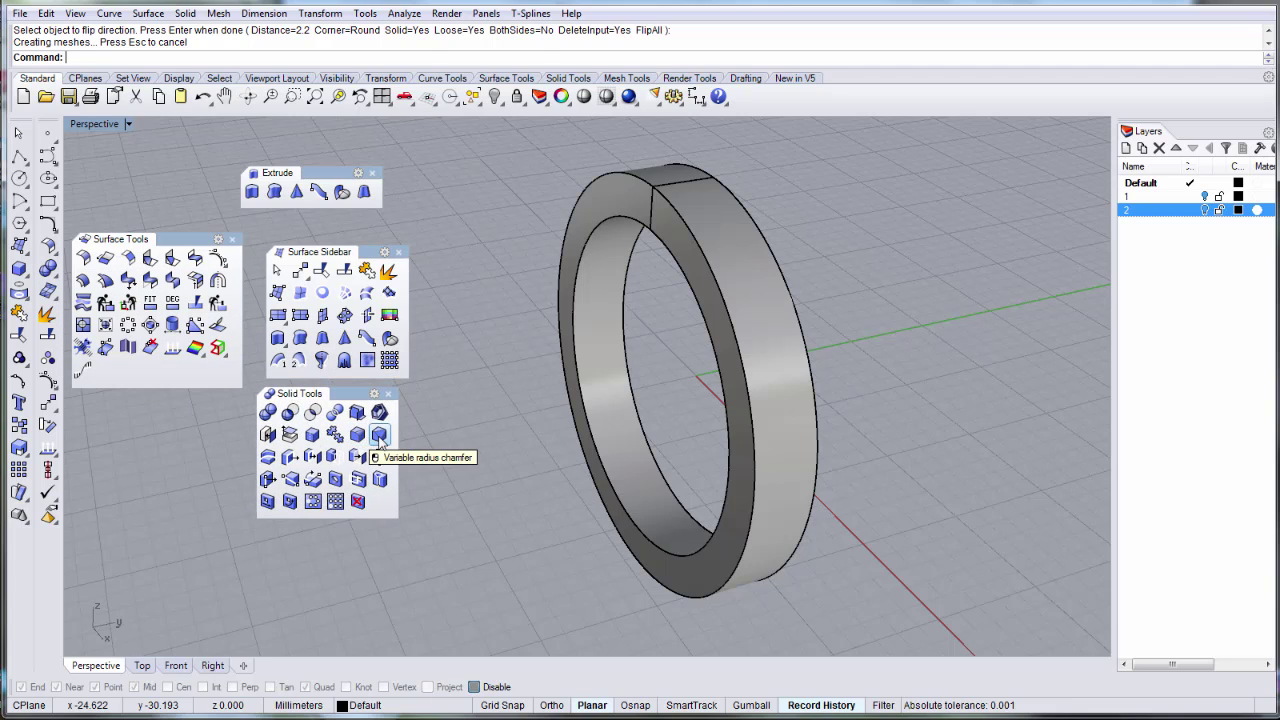
{"action": "left_click", "coordinate": [359, 437]}
{"action": "left_click", "coordinate": [630, 181]}
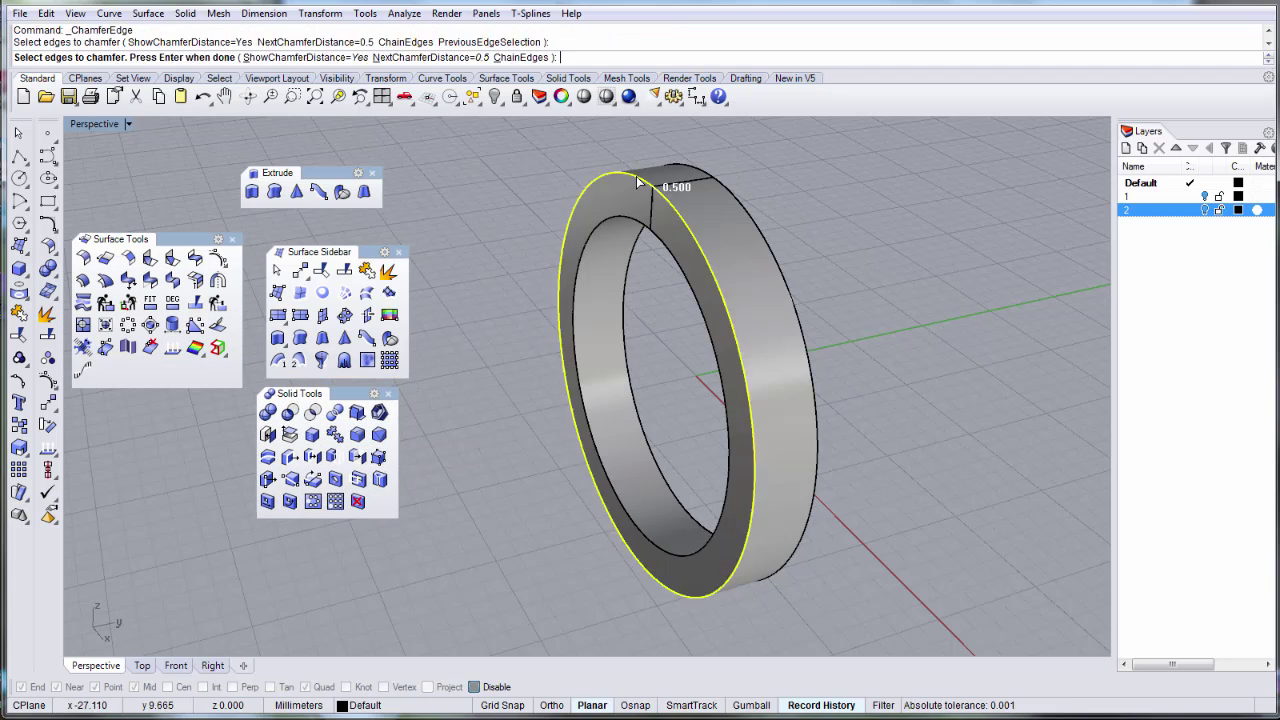
{"action": "left_click", "coordinate": [708, 171]}
{"action": "key", "text": "Return"}
{"action": "key", "text": "Return"}
{"action": "mouse_move", "coordinate": [826, 261]}
{"action": "right_mouse_down"}
{"action": "mouse_move", "coordinate": [749, 249]}
{"action": "mouse_move", "coordinate": [836, 246]}
{"action": "right_mouse_up"}
{"action": "scroll", "coordinate": [773, 206], "scroll_direction": "up", "scroll_amount": 4}
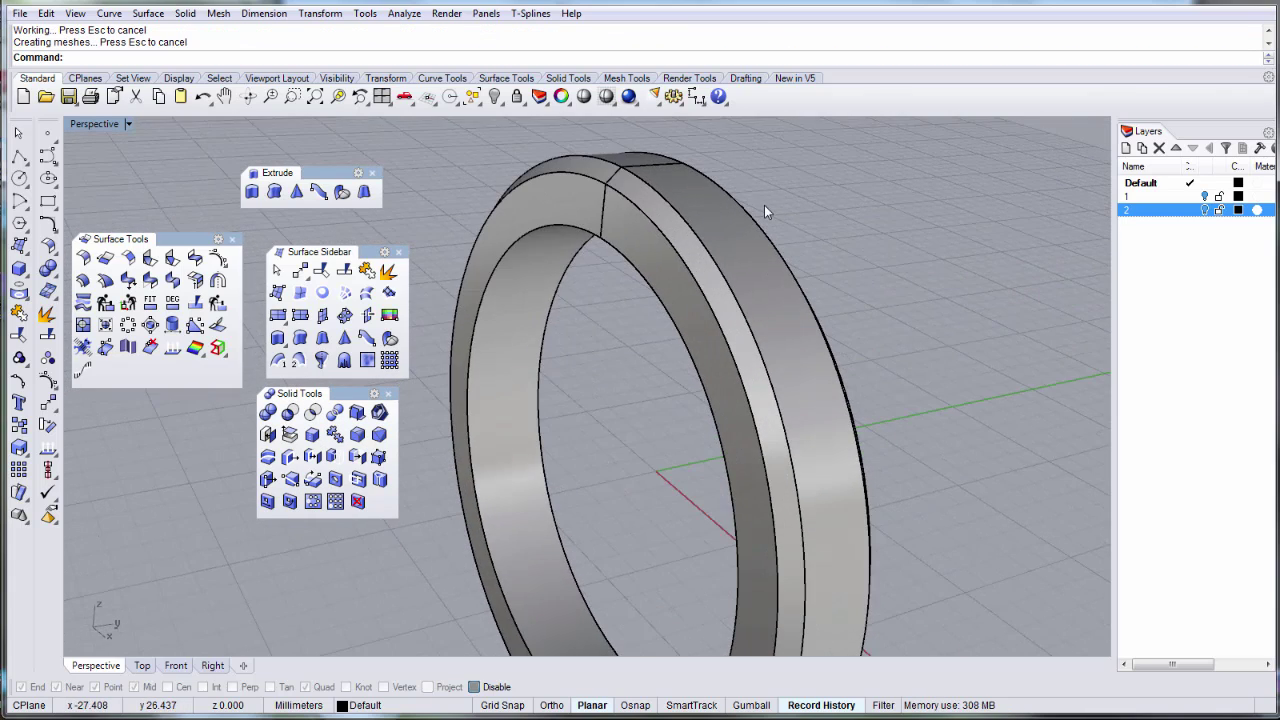
Create a new layer named 3.
{"action": "scroll", "coordinate": [766, 210], "scroll_direction": "down", "scroll_amount": 5}
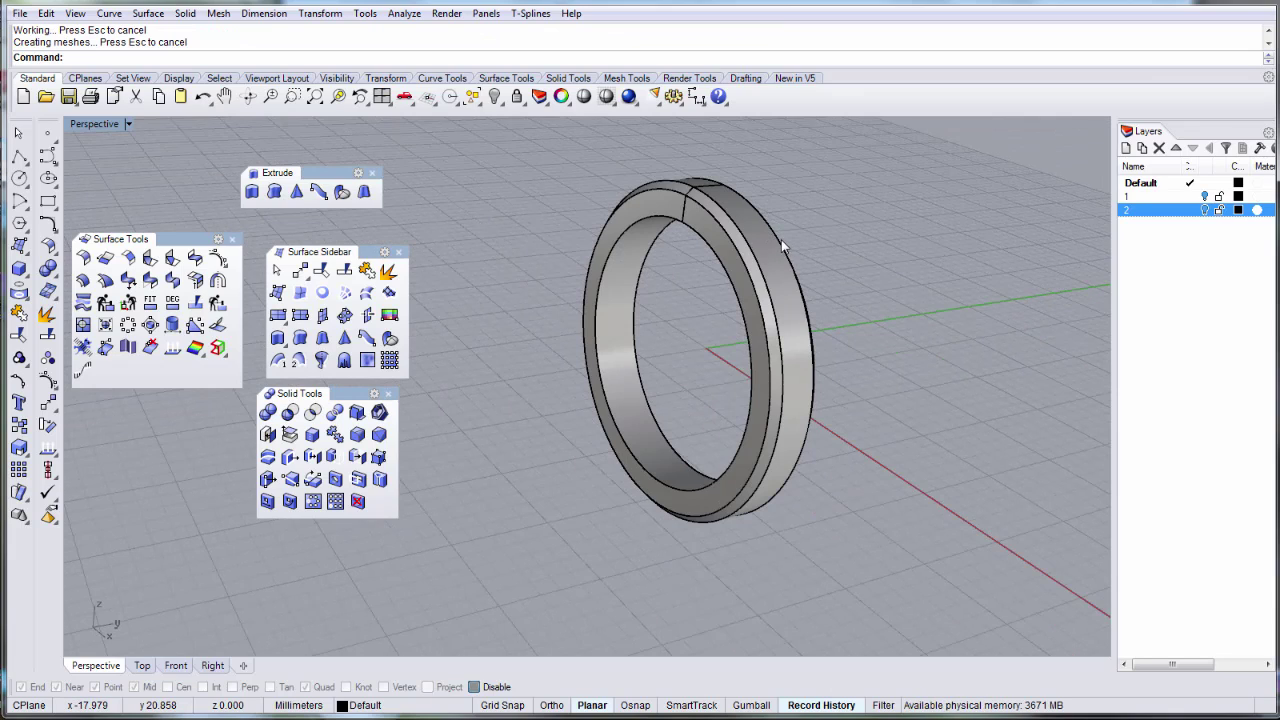
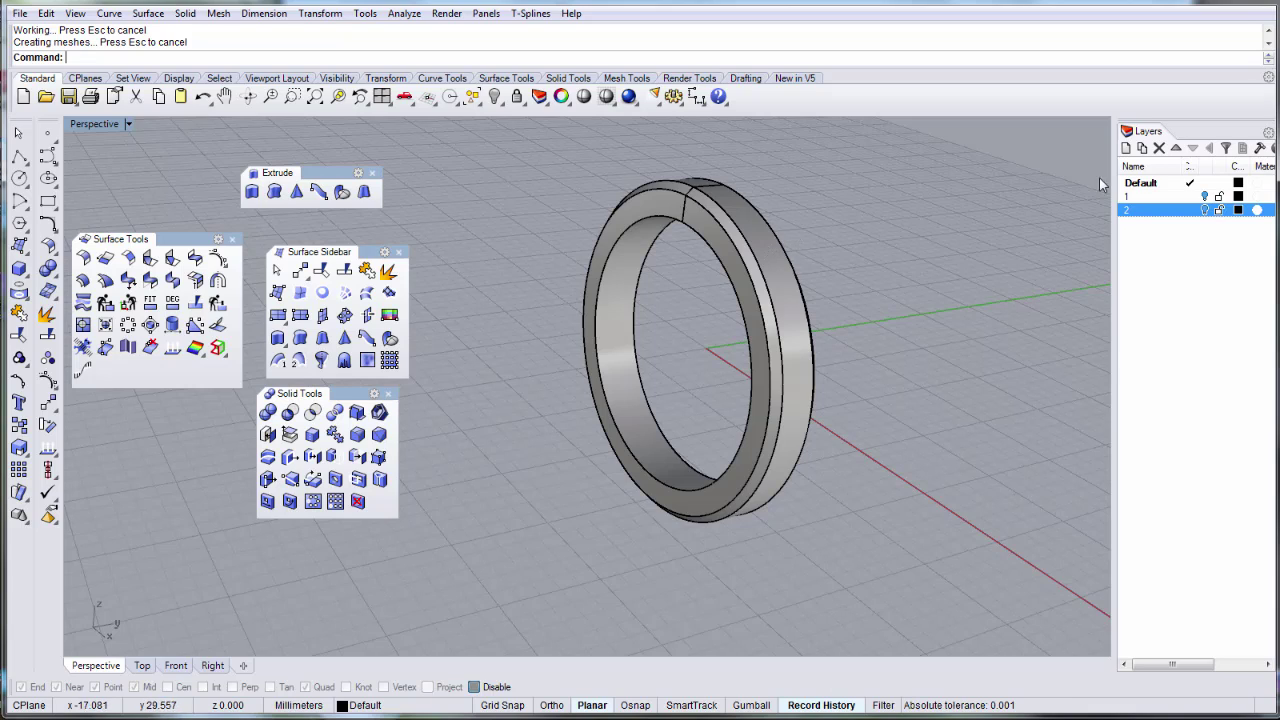
{"action": "left_click", "coordinate": [1126, 150]}
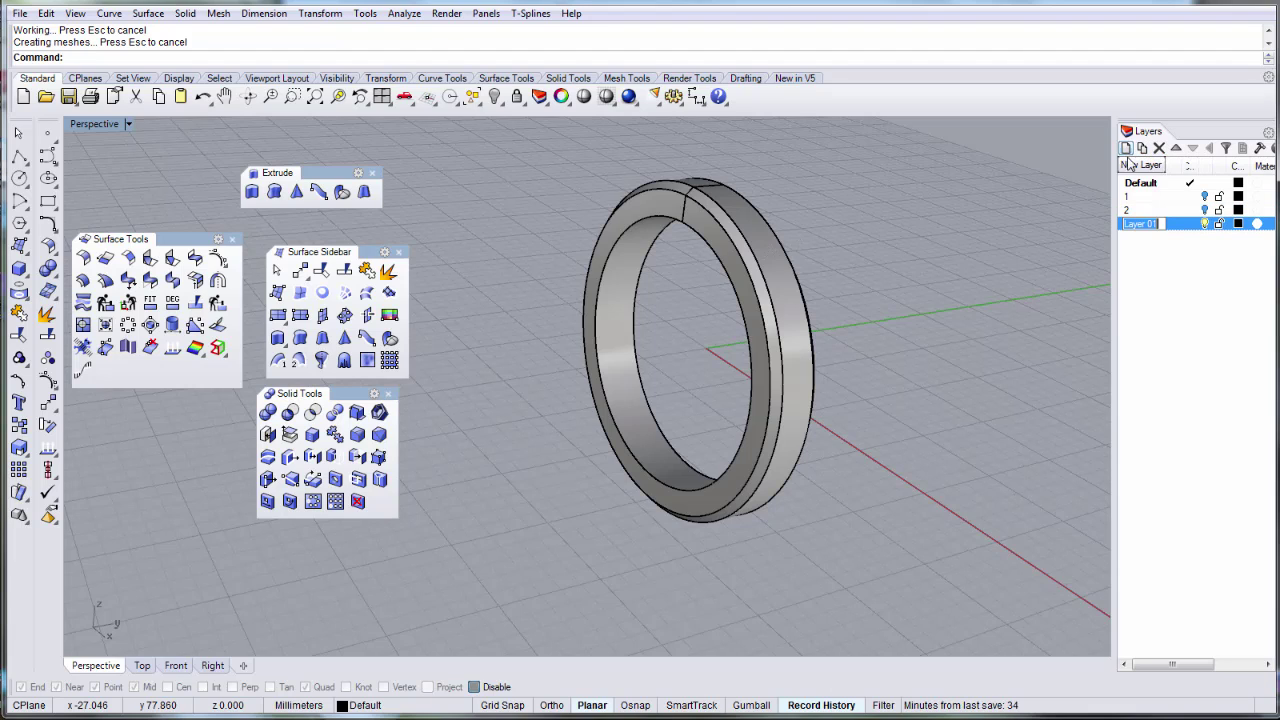
{"action": "key", "text": "Return"}
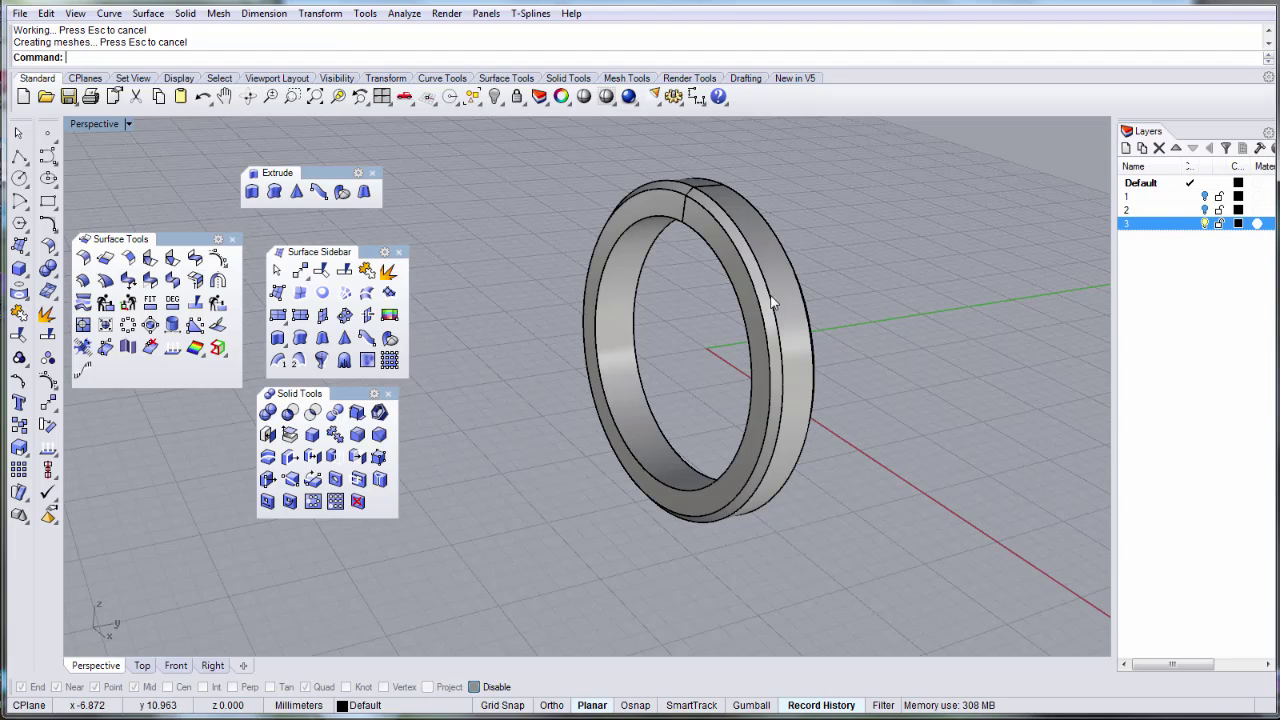
Move the chamfered ring band to layer 3 and turn that layer off.
{"action": "left_click", "coordinate": [770, 305]}
{"action": "key", "text": "ctrl+z"}
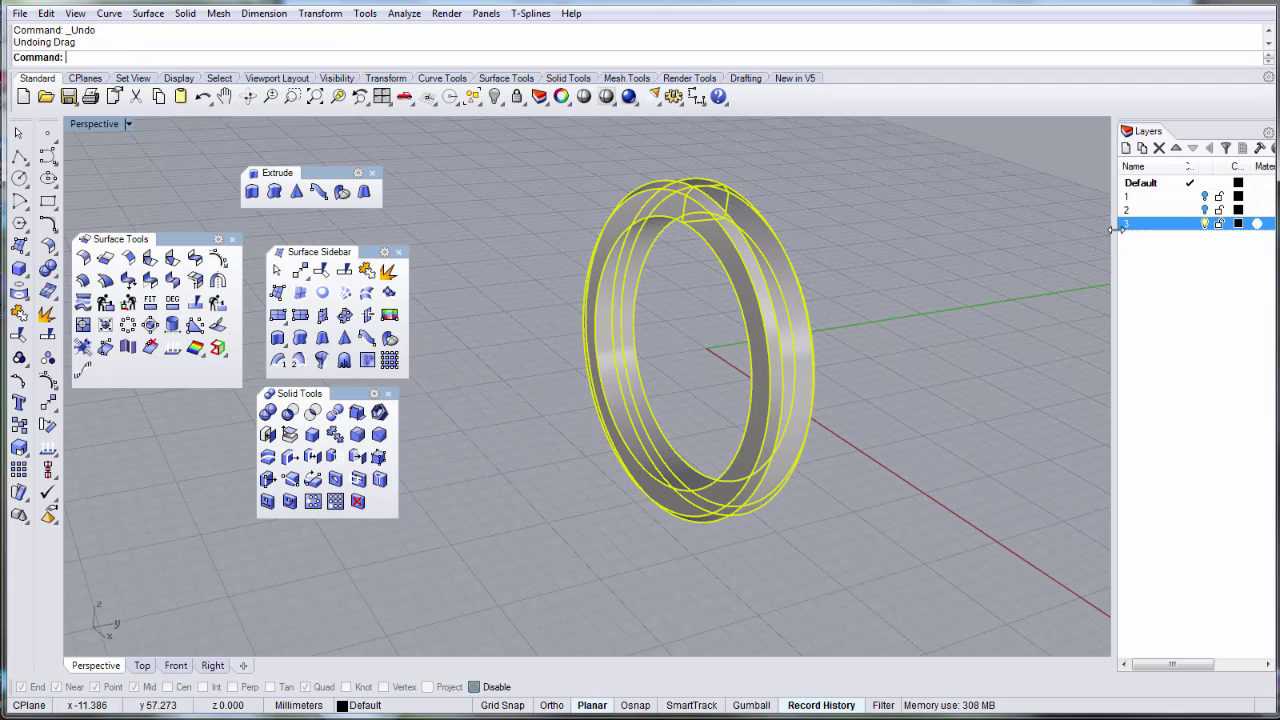
{"action": "right_click", "coordinate": [1133, 224]}
{"action": "left_click", "coordinate": [1208, 505]}
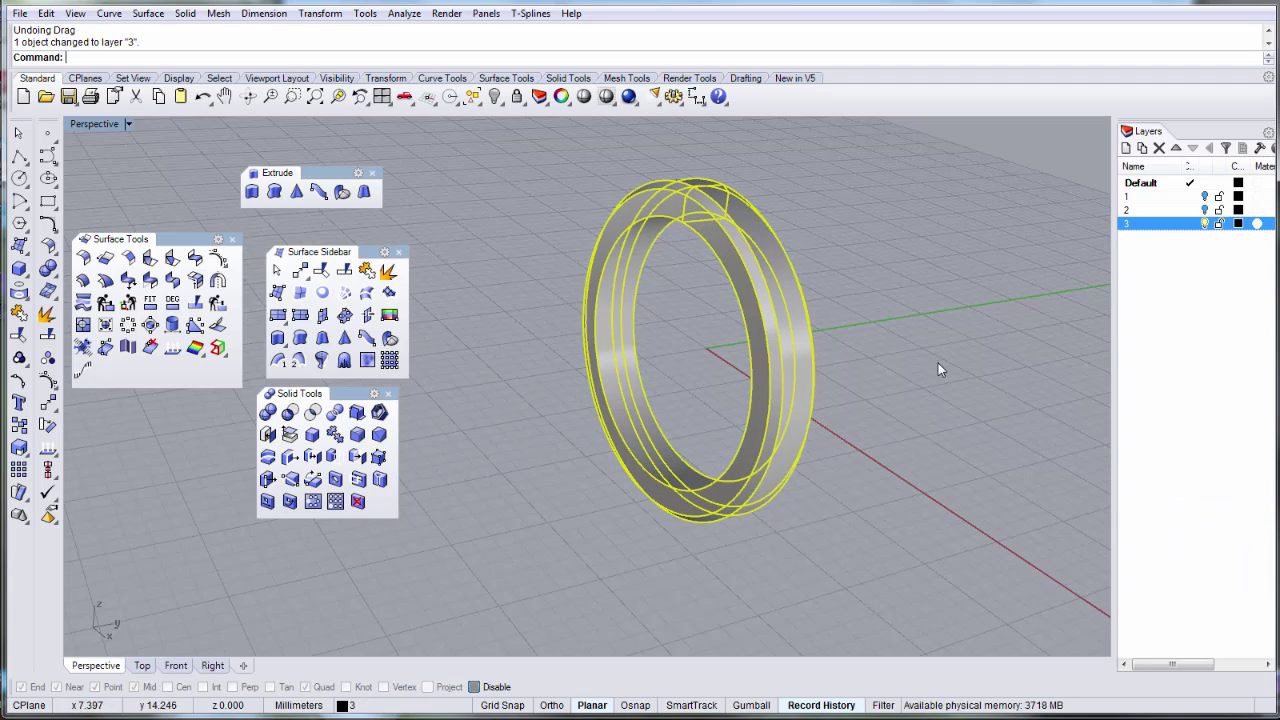
{"action": "left_click", "coordinate": [1204, 224]}
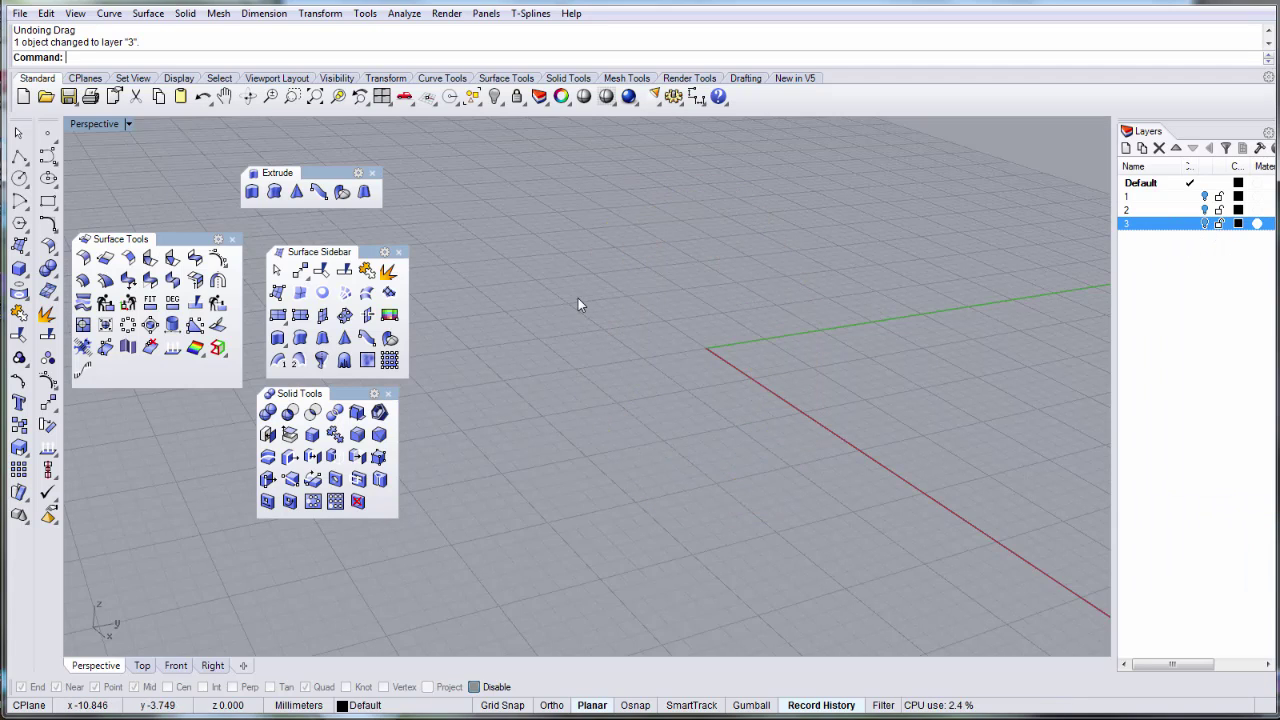
Restore the four-viewport layout and close the floating Solid Tools, Surface Sidebar, Extrude and Surface Tools toolbars.
{"action": "double_click", "coordinate": [95, 123]}
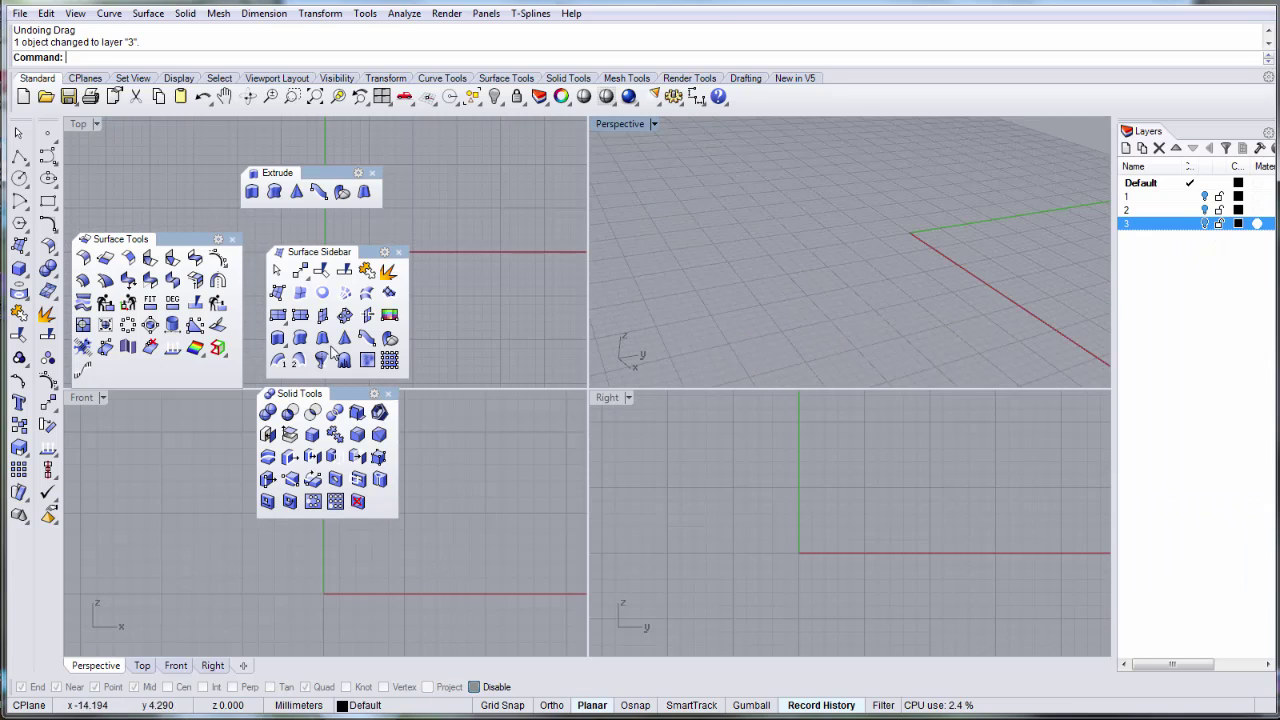
{"action": "left_click", "coordinate": [388, 393]}
{"action": "left_click", "coordinate": [398, 251]}
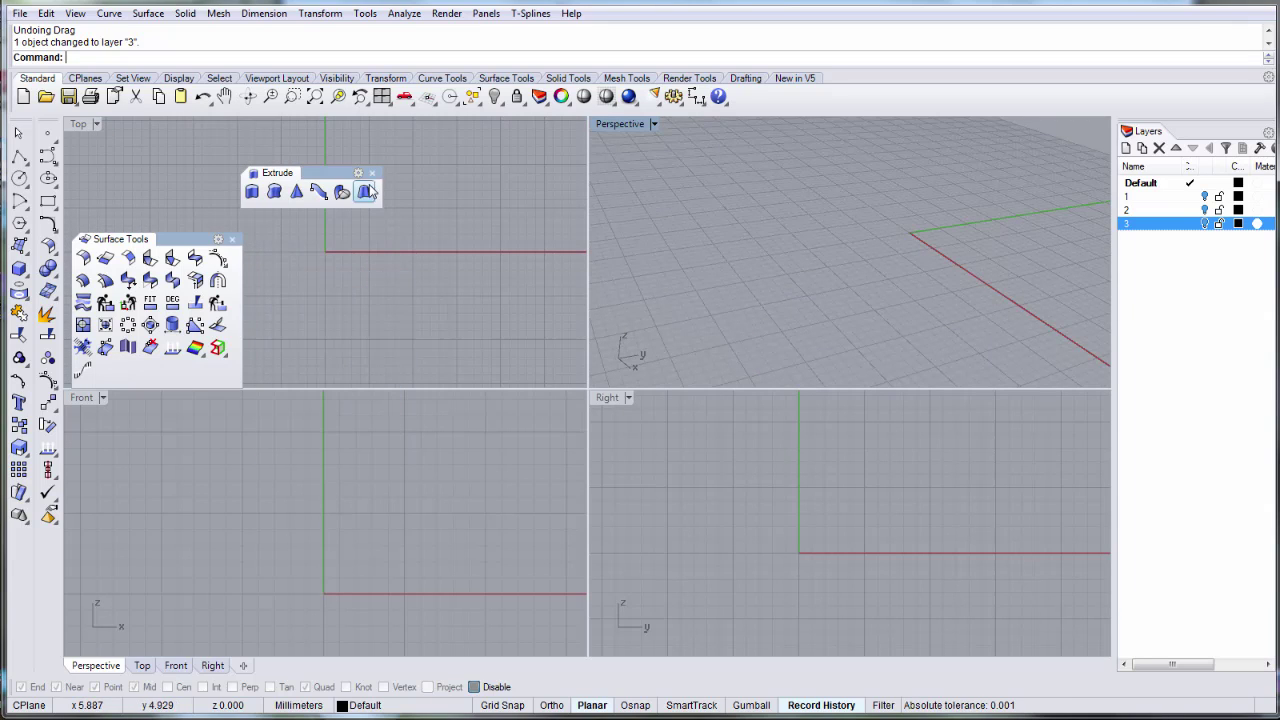
{"action": "left_click", "coordinate": [372, 172]}
{"action": "left_click", "coordinate": [232, 240]}
{"action": "scroll", "coordinate": [385, 263], "scroll_direction": "down", "scroll_amount": 2}
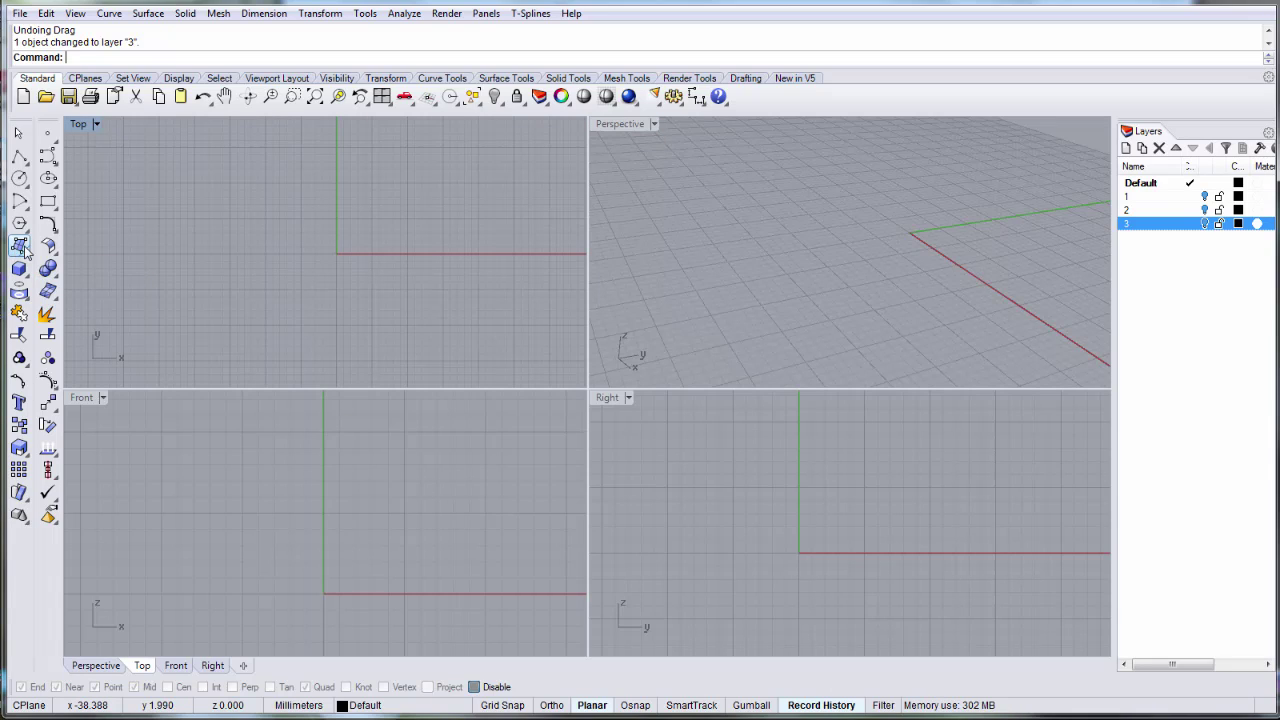
Float the Solids toolbar over the viewports and start the Tube command.
{"action": "left_click", "coordinate": [18, 275]}
{"action": "left_click_drag", "start_coordinate": [60, 270], "coordinate": [108, 262]}
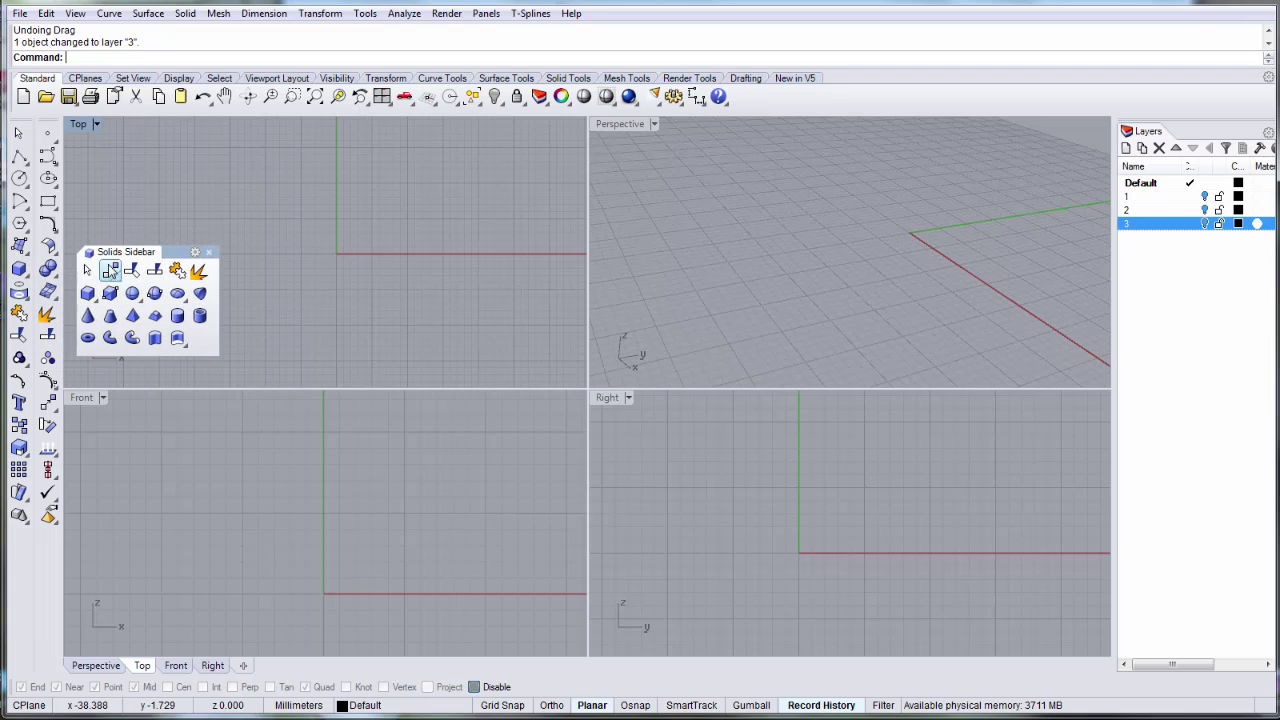
{"action": "left_click", "coordinate": [200, 315]}
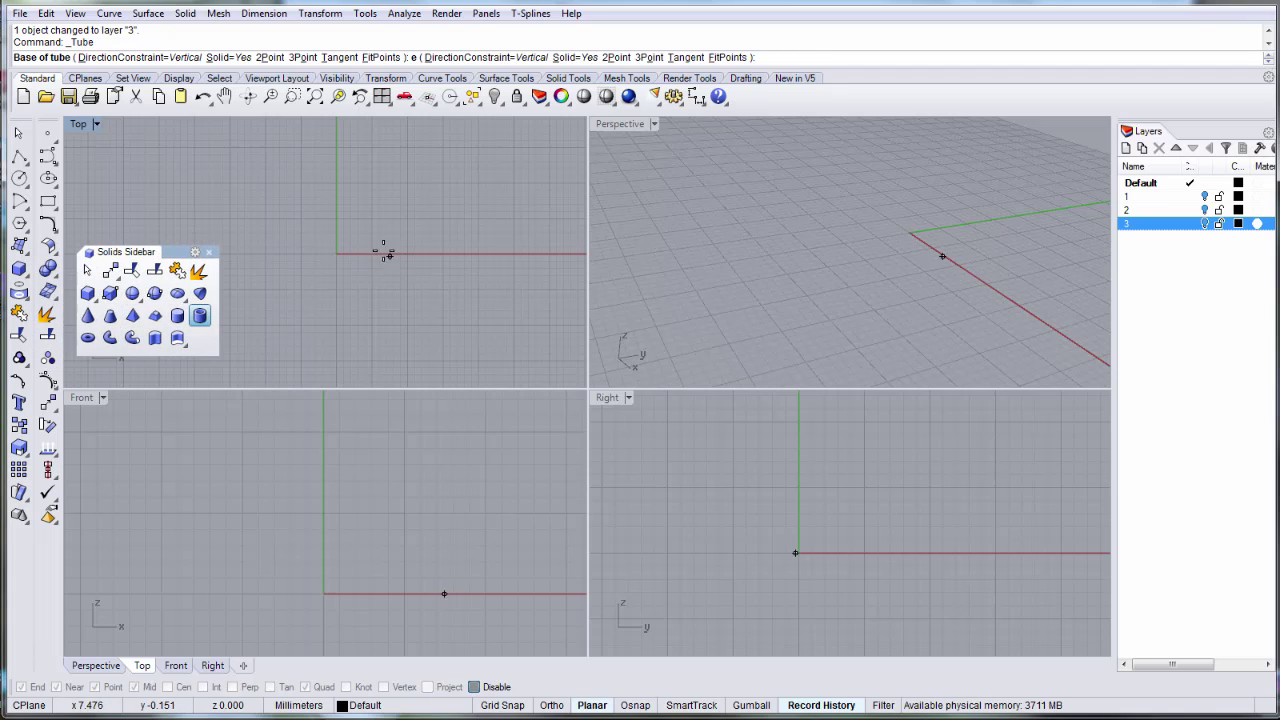
Try a solid tube centred on the origin with a first diameter of 18 and a second diameter of 2.
{"action": "left_click", "coordinate": [331, 253]}
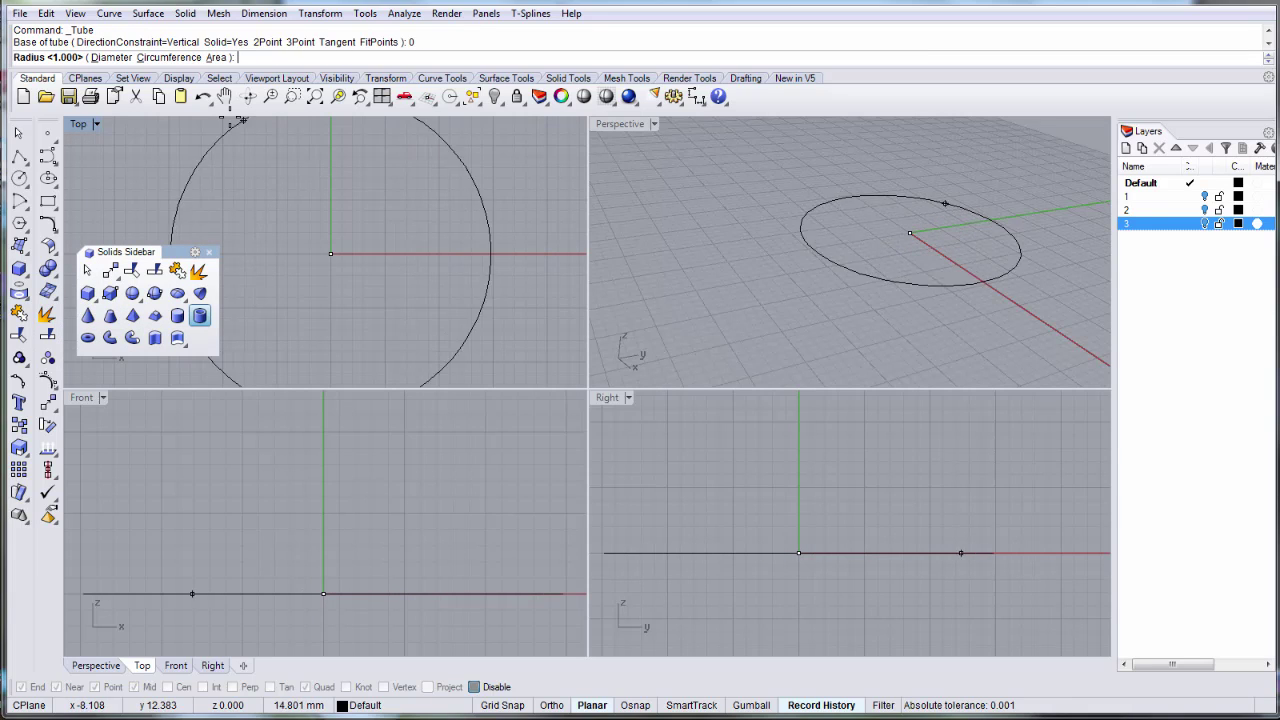
{"action": "left_click", "coordinate": [112, 57]}
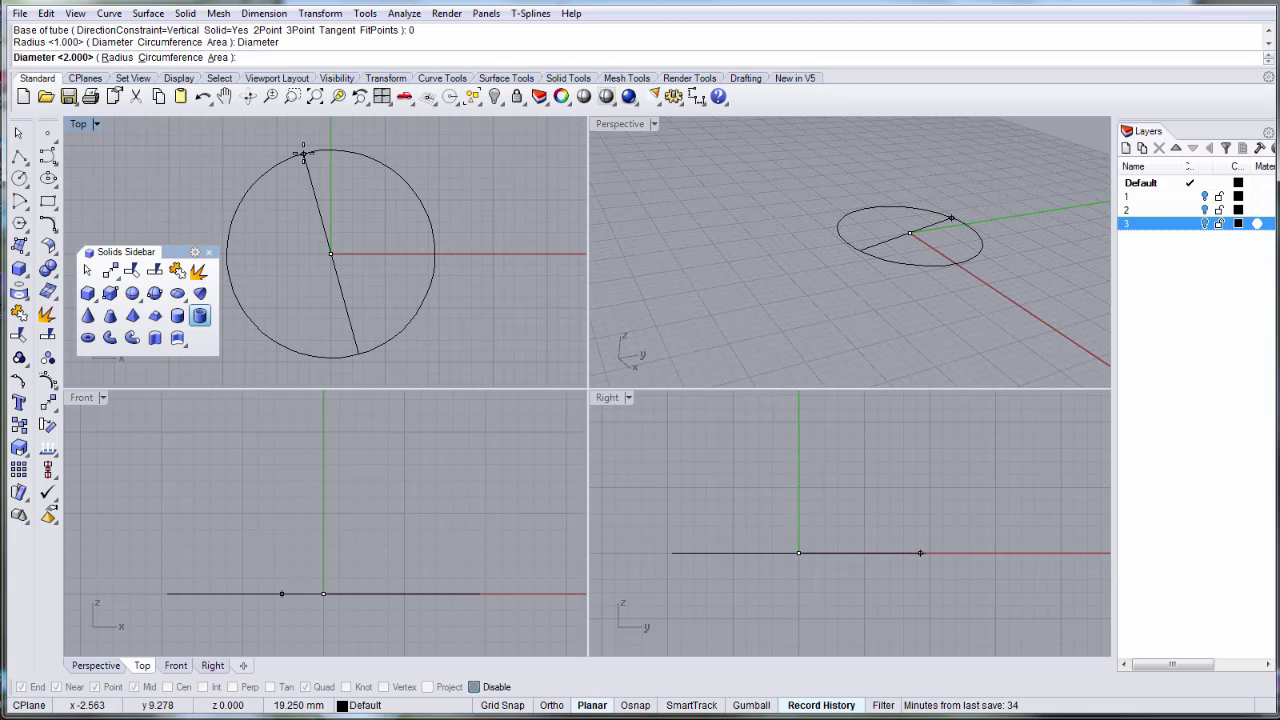
{"action": "key", "text": "Return"}
{"action": "scroll", "coordinate": [318, 140], "scroll_direction": "up", "scroll_amount": 2}
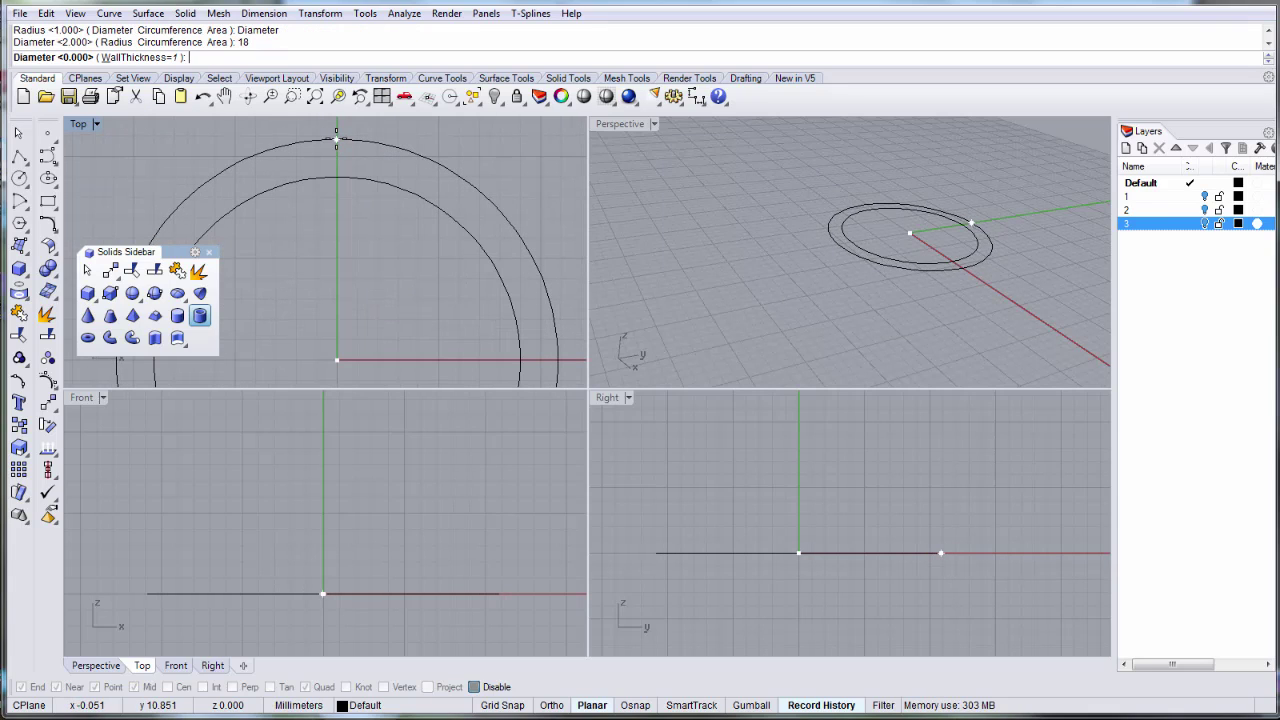
{"action": "type", "text": "2"}
{"action": "key", "text": "Return"}
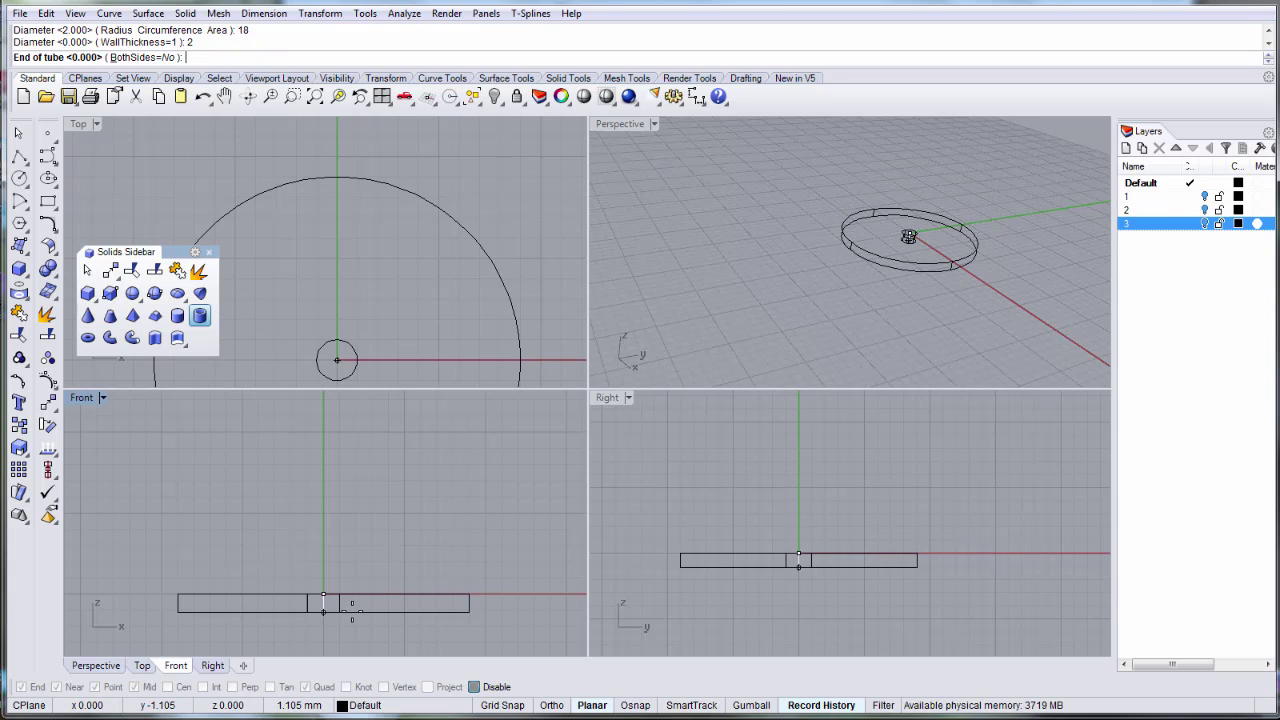
Try extending the tube about 1.3 mm on both sides of its base, and undo the tube.
{"action": "left_click", "coordinate": [160, 58]}
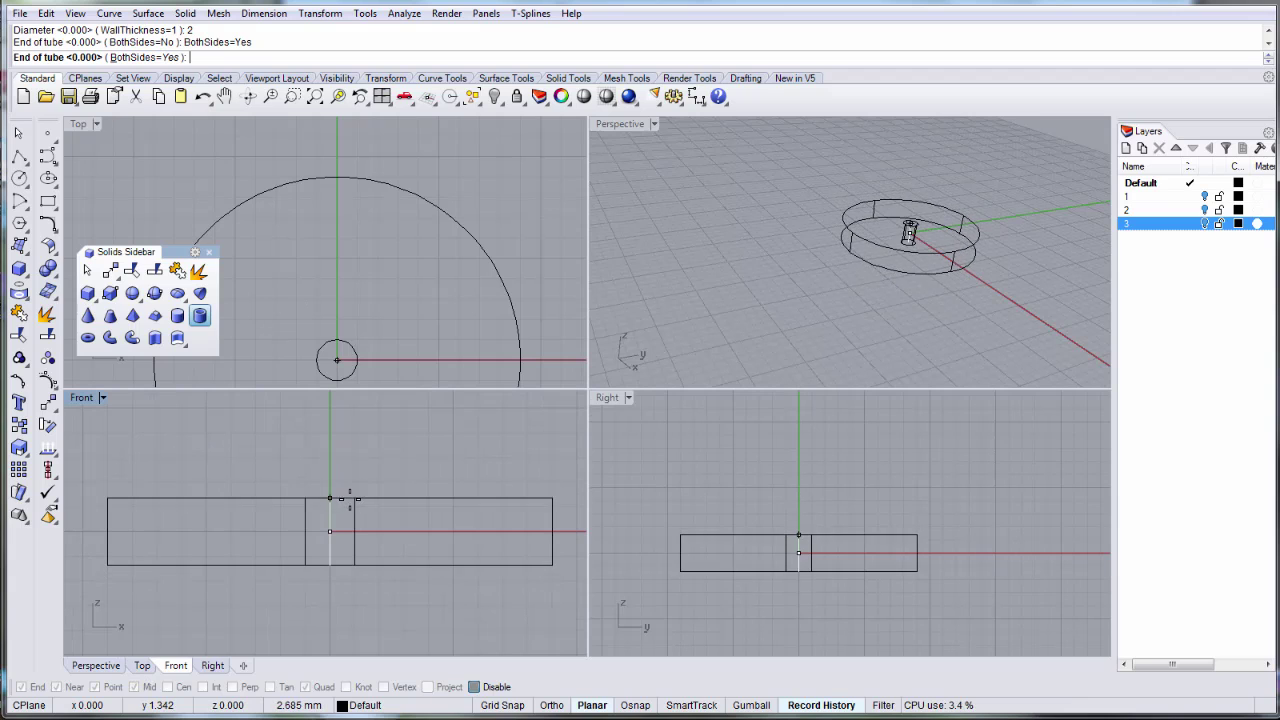
{"action": "left_click", "coordinate": [349, 498]}
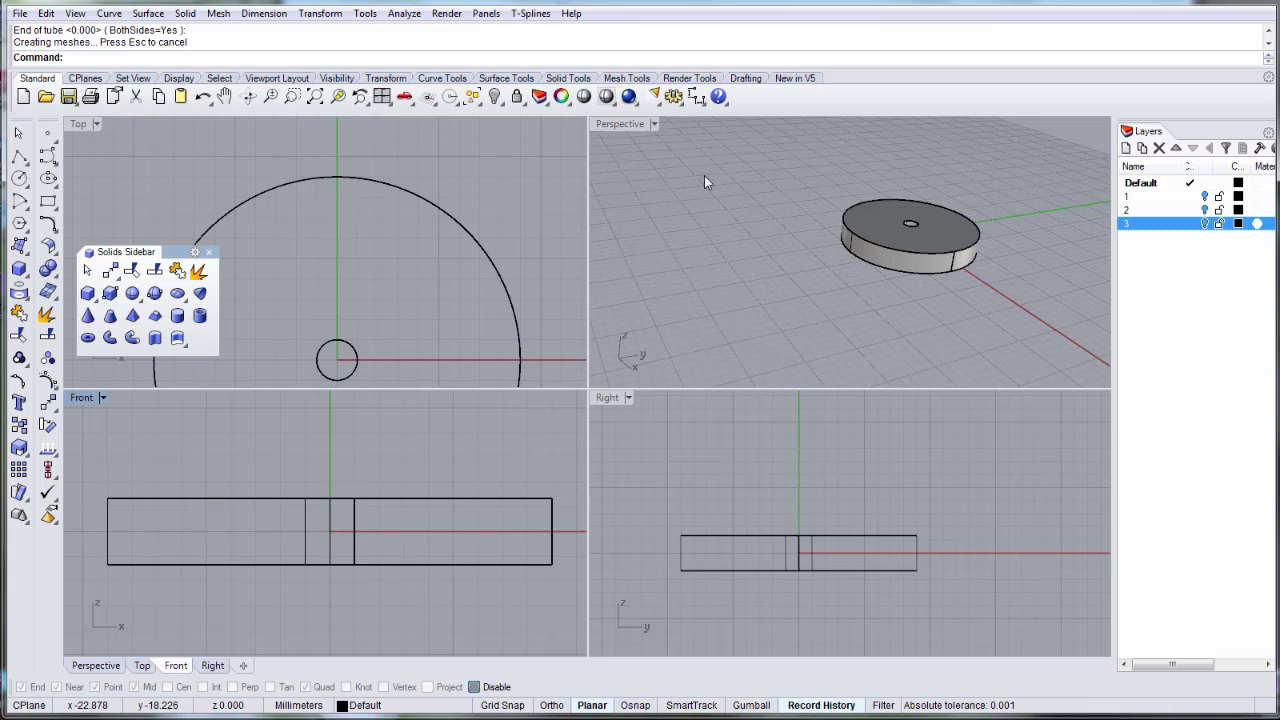
{"action": "double_click", "coordinate": [632, 124]}
{"action": "right_click_drag", "start_coordinate": [657, 214], "coordinate": [640, 394]}
{"action": "key", "text": "ctrl+z"}
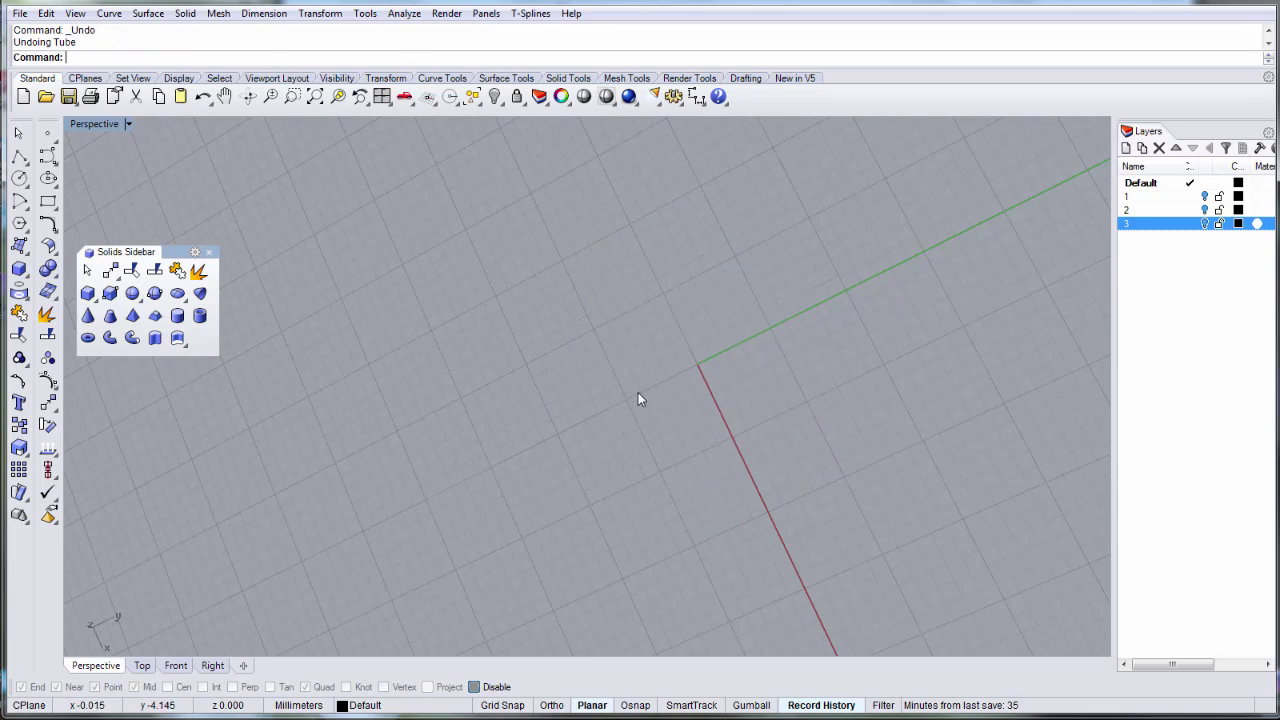
Start a new tube centred on the origin with a diameter of 18 and a wall thickness of 2.
{"action": "key", "text": "Return"}
{"action": "left_click", "coordinate": [694, 358]}
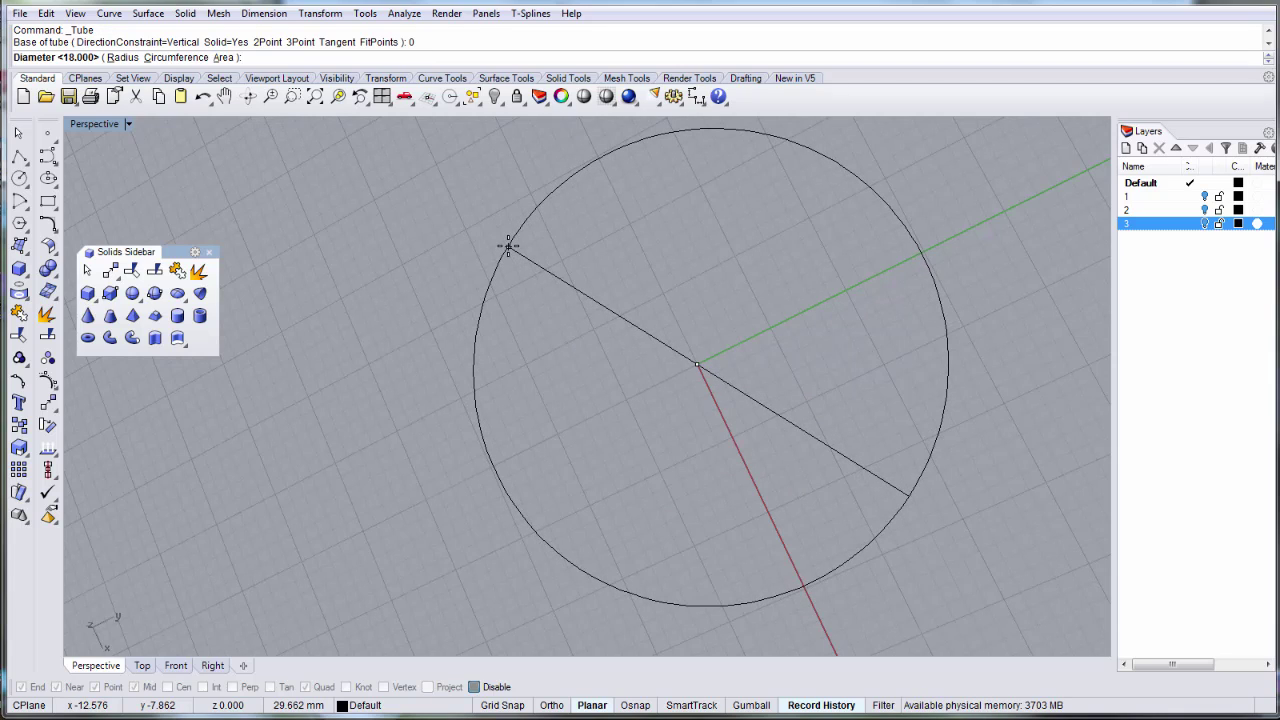
{"action": "left_click", "coordinate": [508, 245]}
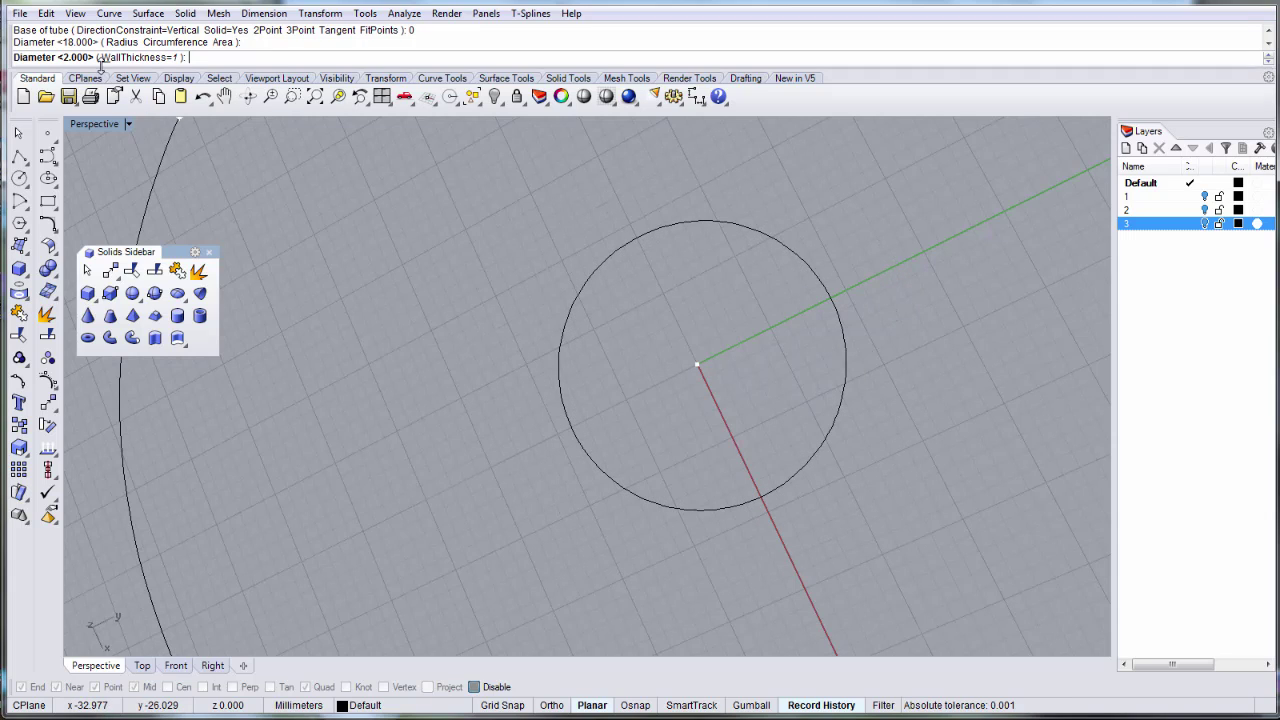
{"action": "left_click", "coordinate": [128, 60]}
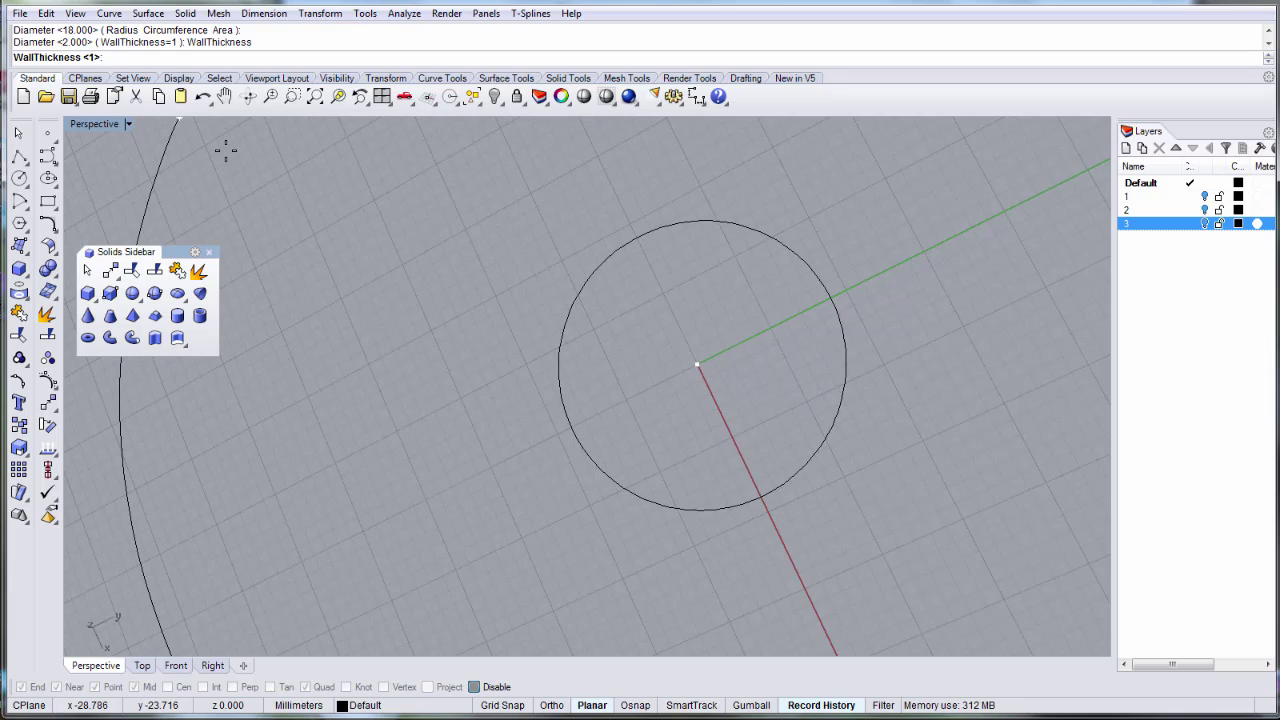
{"action": "type", "text": "2"}
{"action": "key", "text": "Return"}
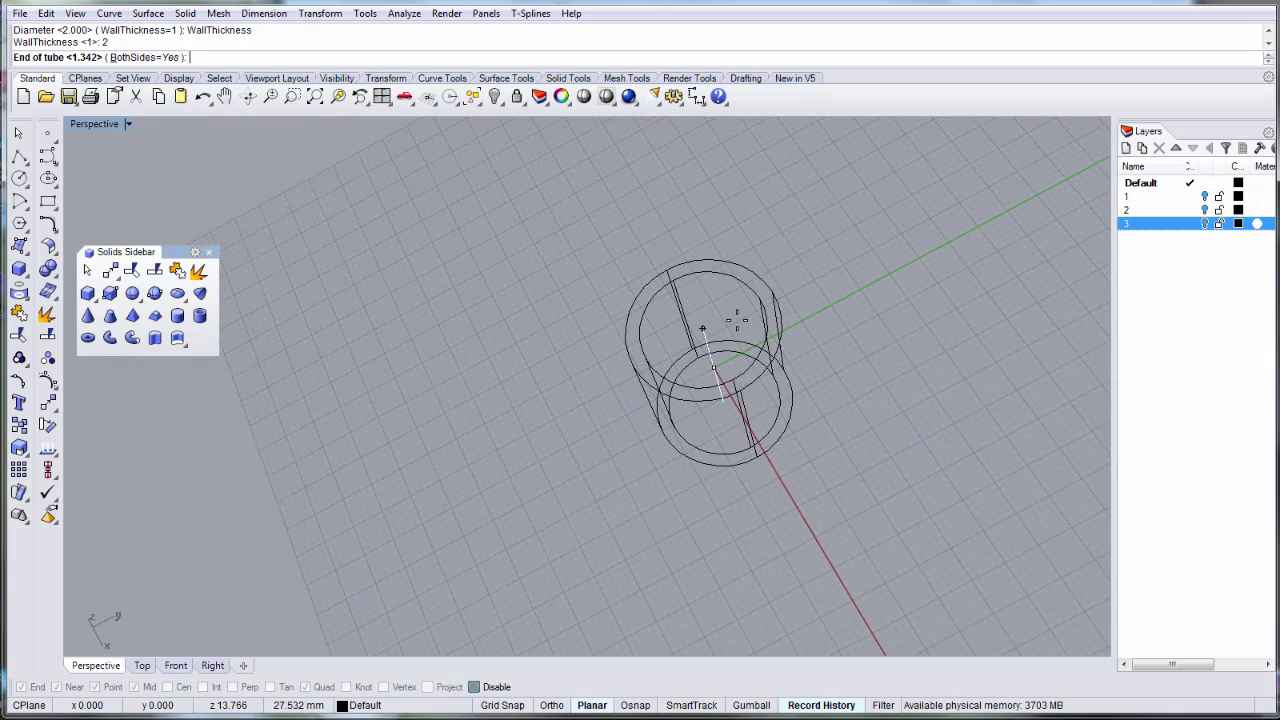
Complete the tube with an end distance of 2 on both sides.
{"action": "scroll", "coordinate": [661, 395], "scroll_direction": "up", "scroll_amount": 4}
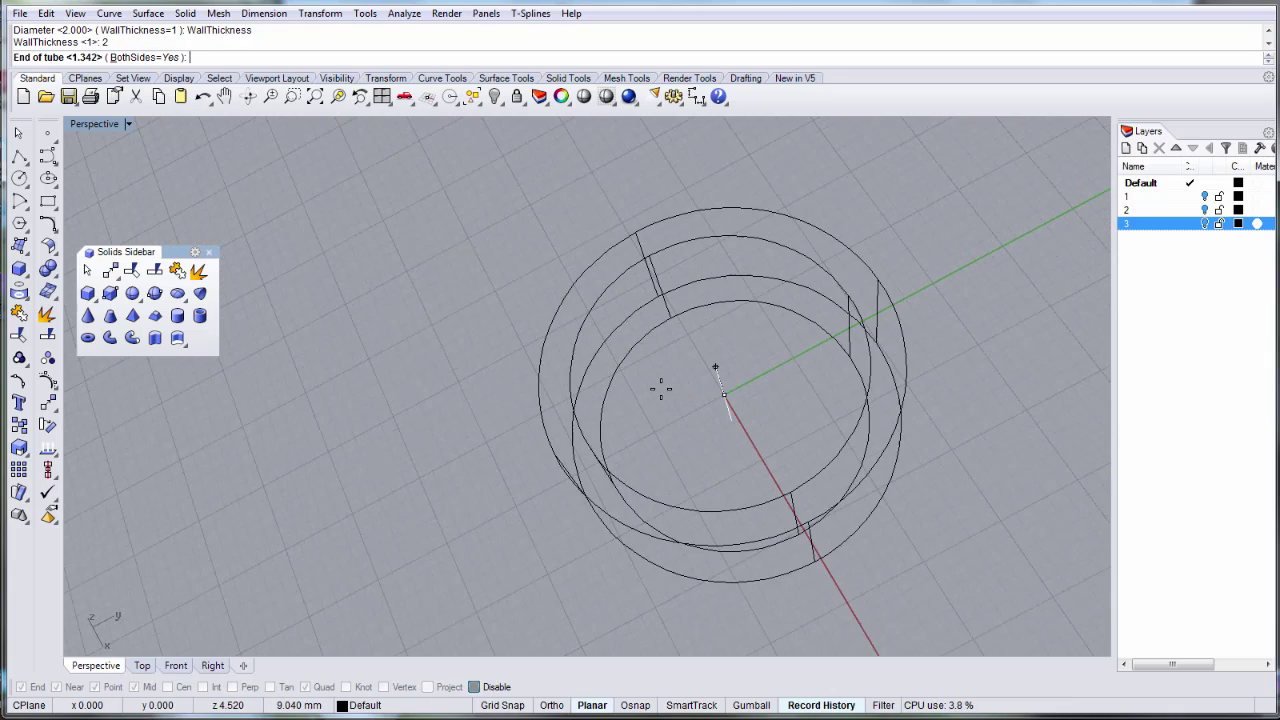
{"action": "right_click_drag", "start_coordinate": [660, 393], "coordinate": [668, 351]}
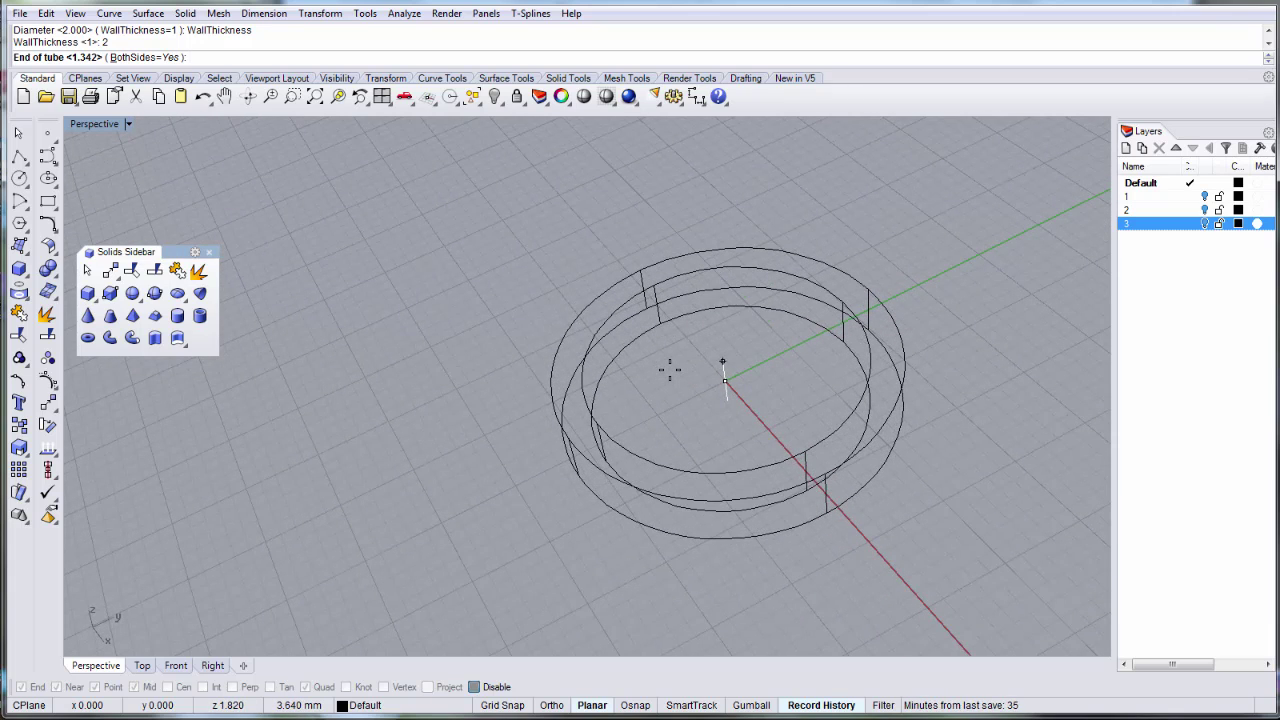
{"action": "key", "text": "Return"}
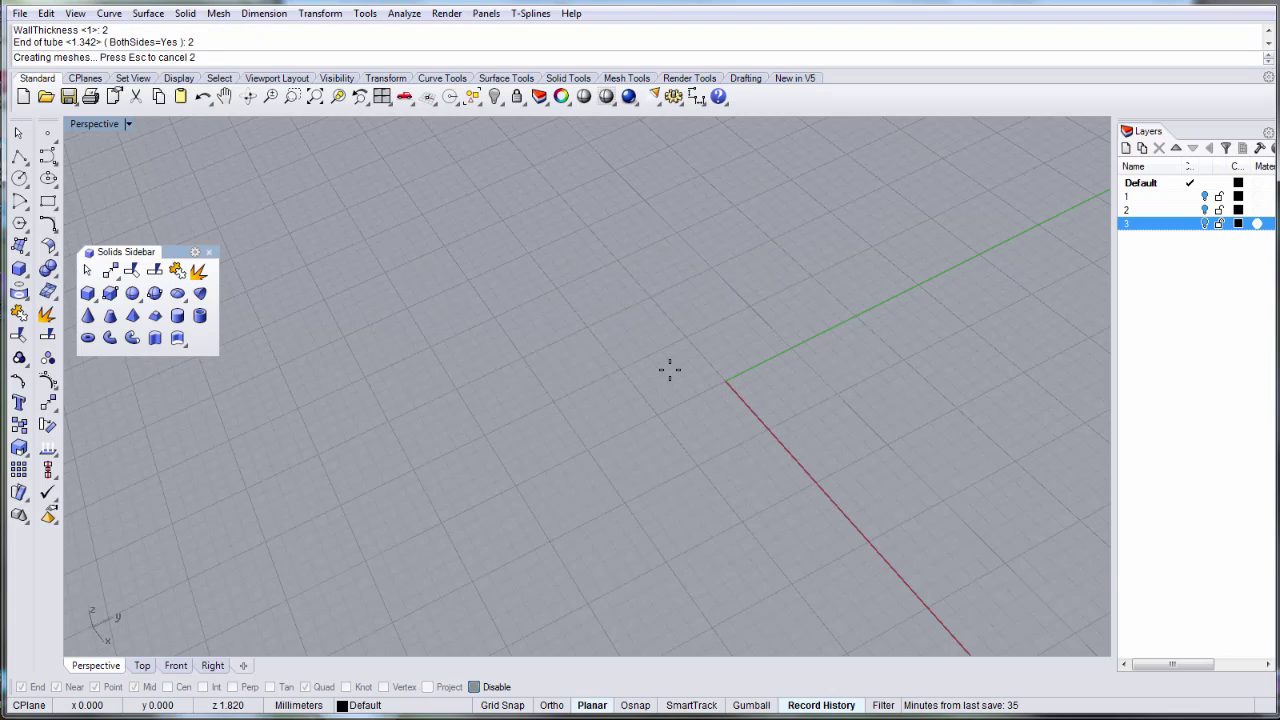
Turn on the extrusion control points of the tube ring.
{"action": "mouse_move", "coordinate": [640, 440]}
{"action": "right_mouse_down"}
{"action": "mouse_move", "coordinate": [686, 280]}
{"action": "mouse_move", "coordinate": [569, 329]}
{"action": "mouse_move", "coordinate": [543, 251]}
{"action": "mouse_move", "coordinate": [675, 515]}
{"action": "mouse_move", "coordinate": [577, 342]}
{"action": "mouse_move", "coordinate": [772, 263]}
{"action": "mouse_move", "coordinate": [715, 242]}
{"action": "right_mouse_up"}
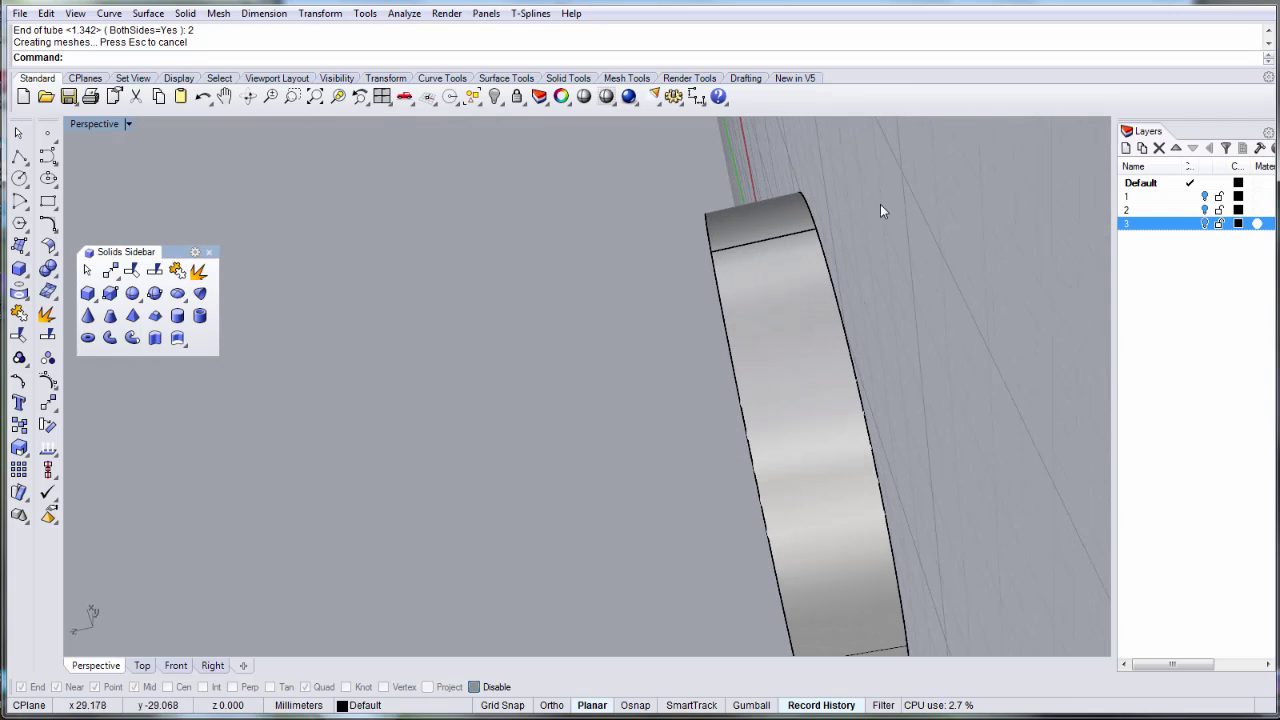
{"action": "right_click_drag", "start_coordinate": [697, 214], "coordinate": [683, 208]}
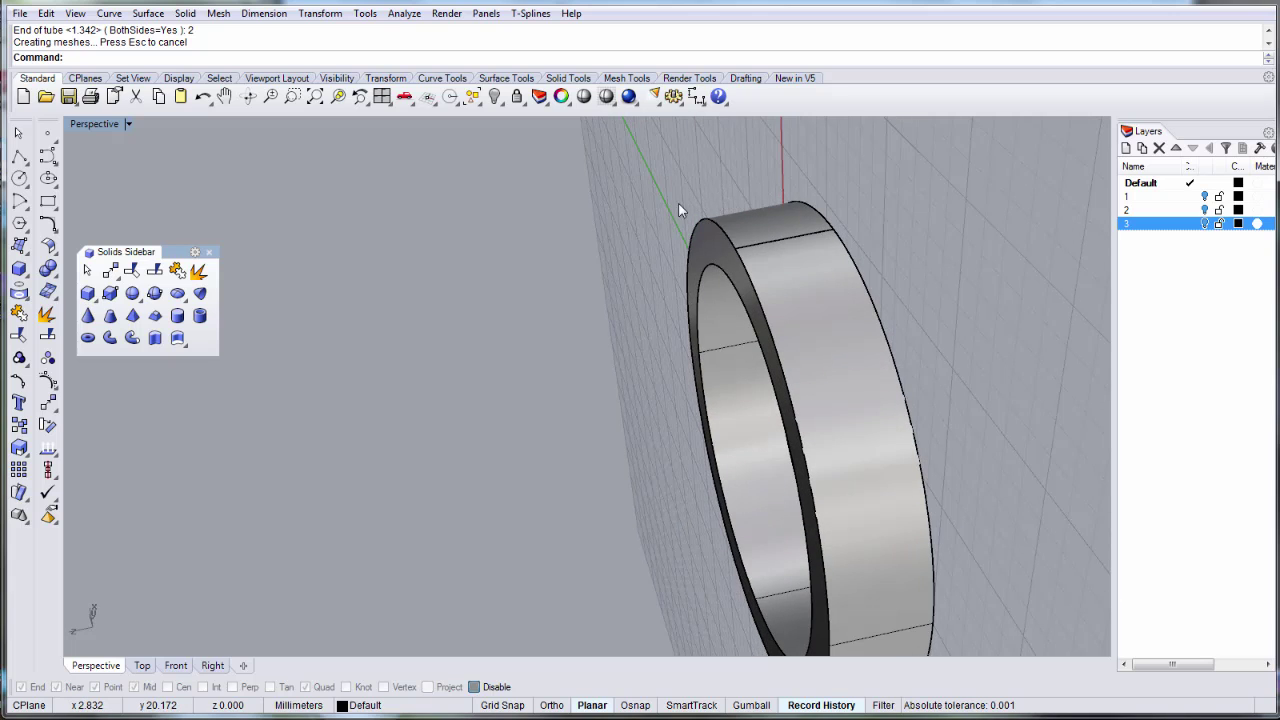
{"action": "right_click_drag", "start_coordinate": [590, 231], "coordinate": [633, 225]}
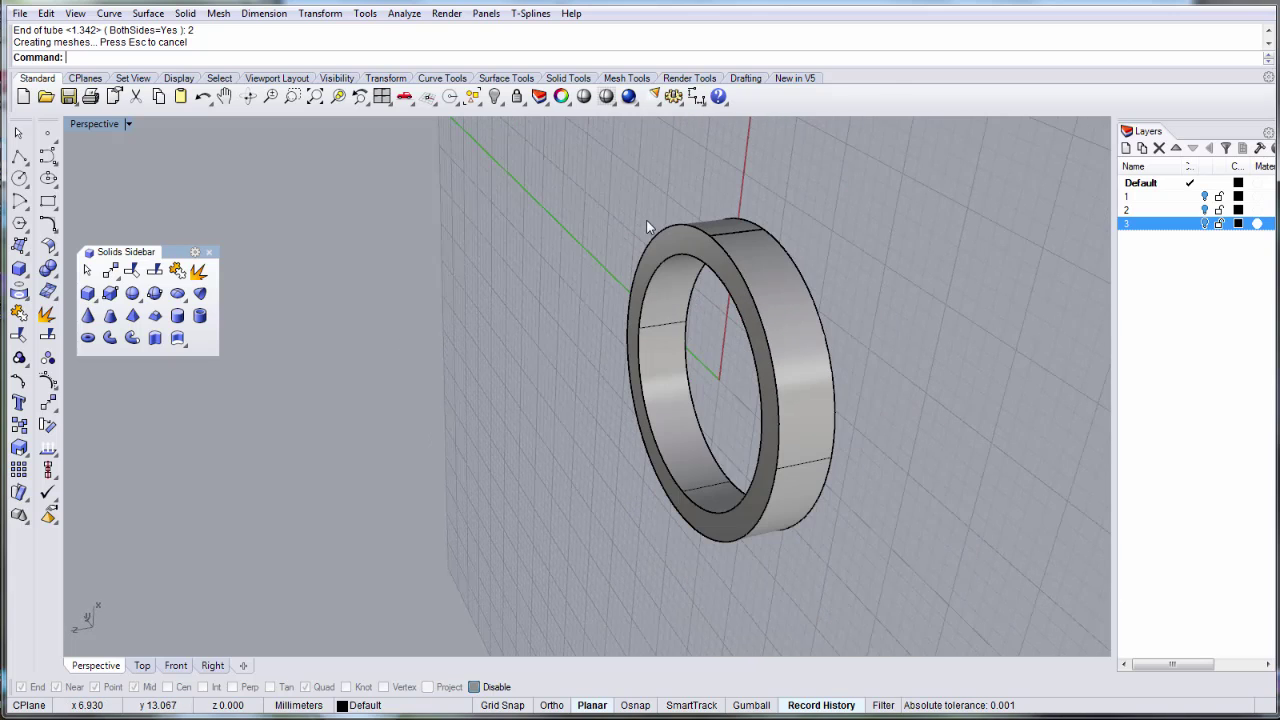
{"action": "left_click", "coordinate": [669, 317]}
{"action": "key", "text": "F10"}
{"action": "right_click_drag", "start_coordinate": [667, 340], "coordinate": [771, 424]}
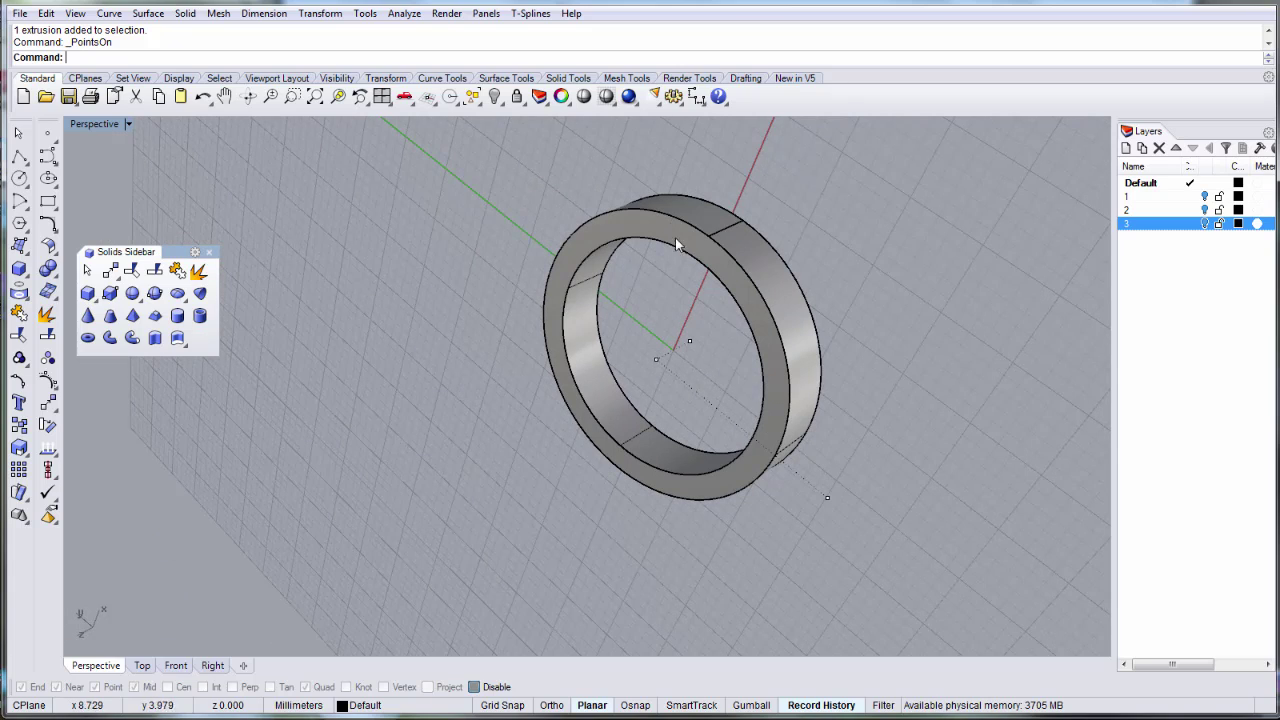
Try lengthening the ring by moving its far axis end point, and undo the change.
{"action": "left_click", "coordinate": [691, 346]}
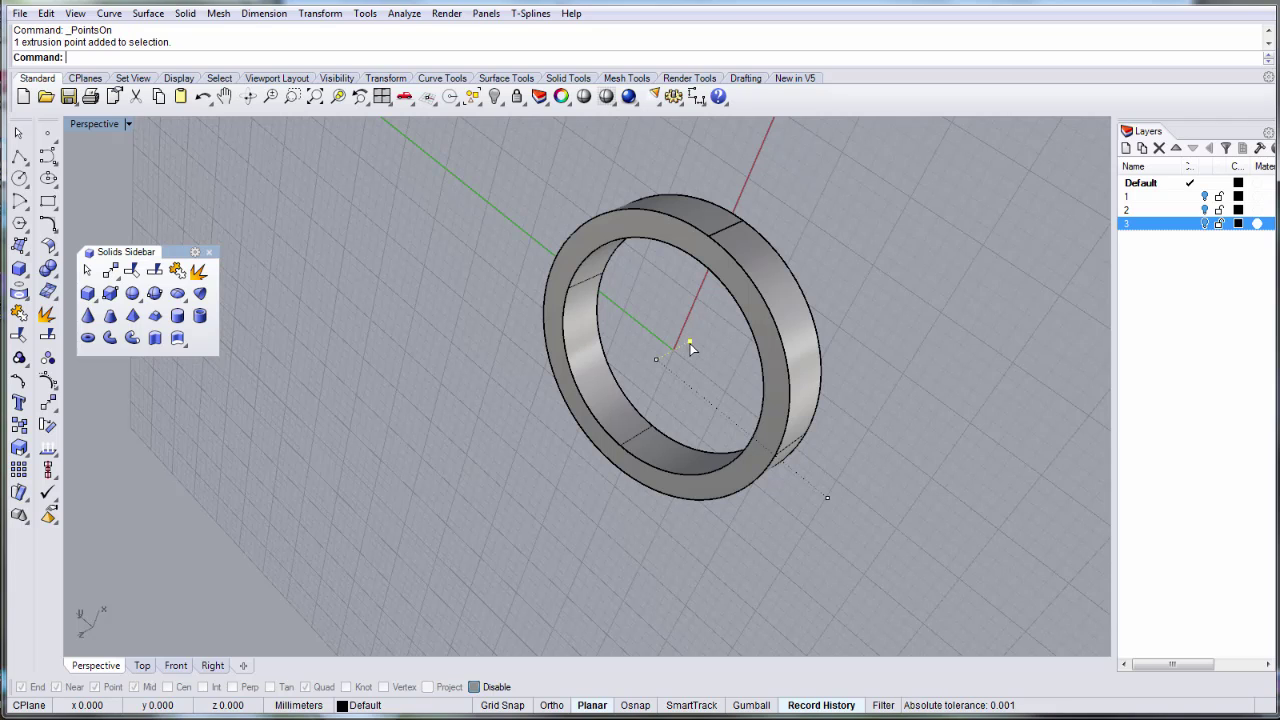
{"action": "left_click_drag", "start_coordinate": [691, 346], "coordinate": [943, 308]}
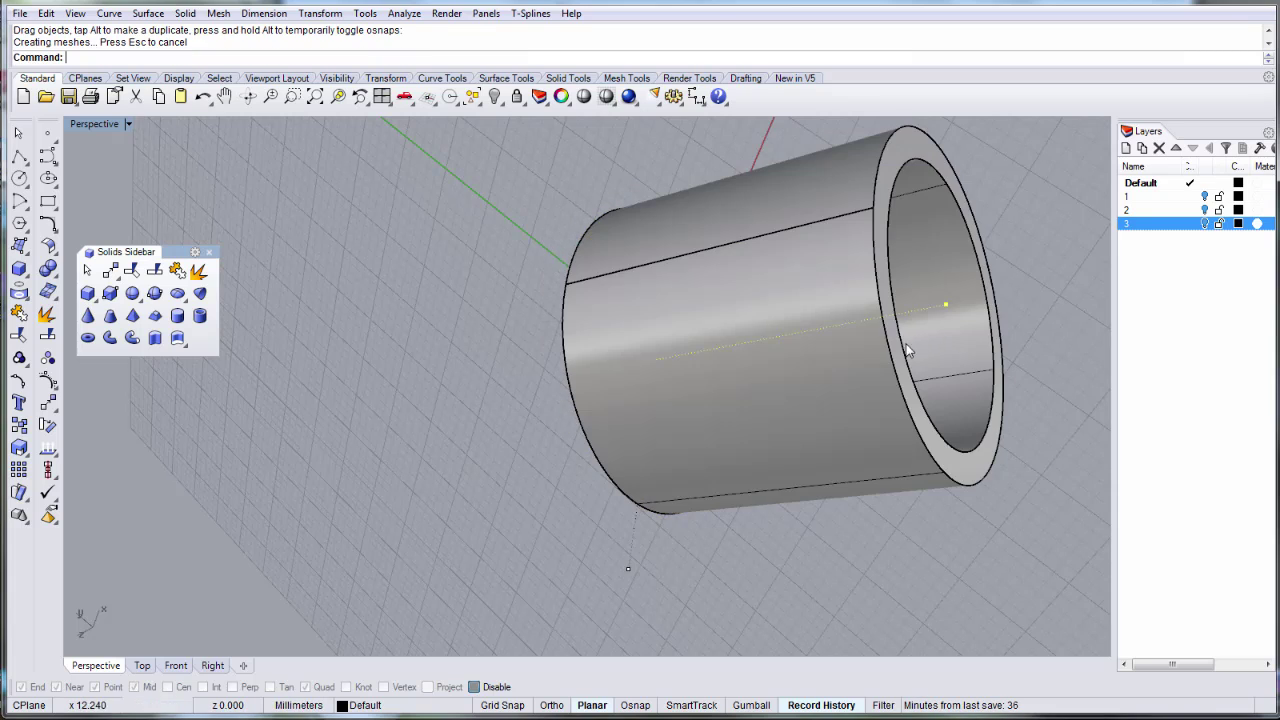
{"action": "key", "text": "ctrl+z"}
Try rotating the ring's profile with the outlying control point beyond its rim, and undo the change.
{"action": "left_click", "coordinate": [825, 498]}
{"action": "left_click_drag", "start_coordinate": [825, 498], "coordinate": [834, 283]}
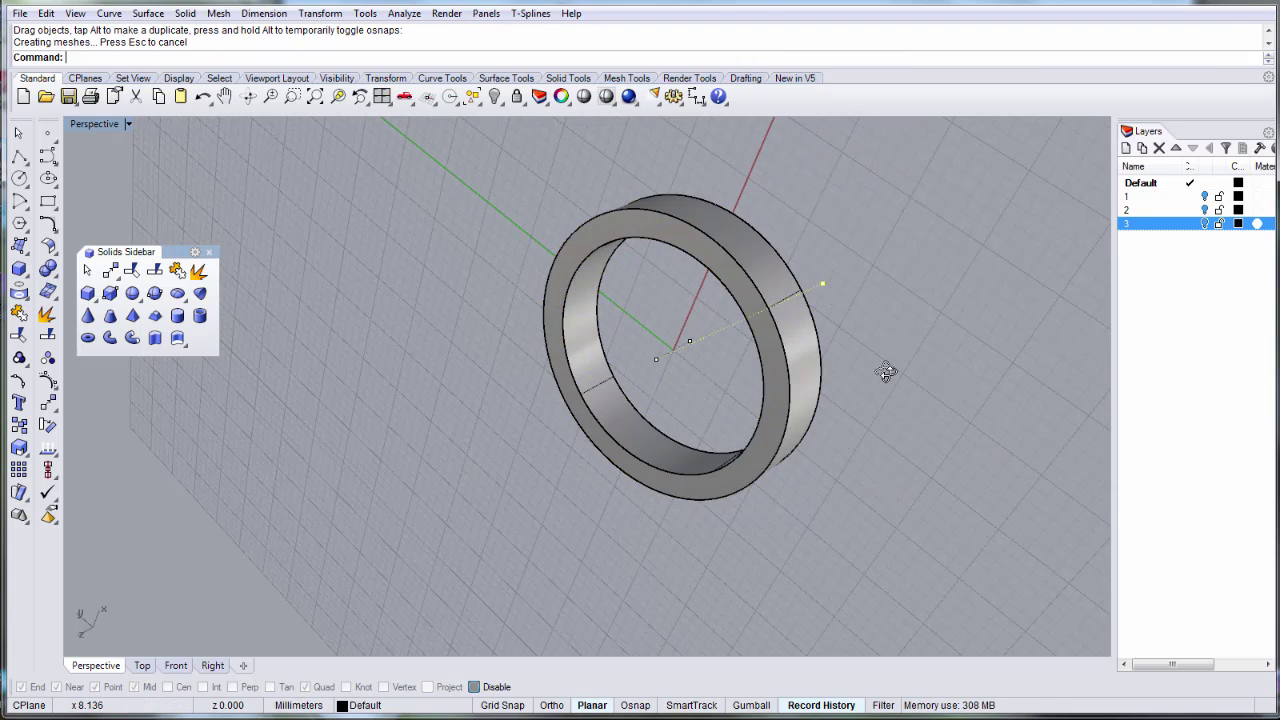
{"action": "right_click_drag", "start_coordinate": [874, 374], "coordinate": [916, 335]}
{"action": "key", "text": "ctrl+z"}
Try reshaping the ring with its axis end points and undo each move.
{"action": "left_click", "coordinate": [630, 390]}
{"action": "mouse_move", "coordinate": [628, 390]}
{"action": "left_mouse_down"}
{"action": "mouse_move", "coordinate": [545, 380]}
{"action": "mouse_move", "coordinate": [636, 396]}
{"action": "left_mouse_up"}
{"action": "key", "text": "ctrl+z"}
{"action": "right_click_drag", "start_coordinate": [676, 370], "coordinate": [720, 243]}
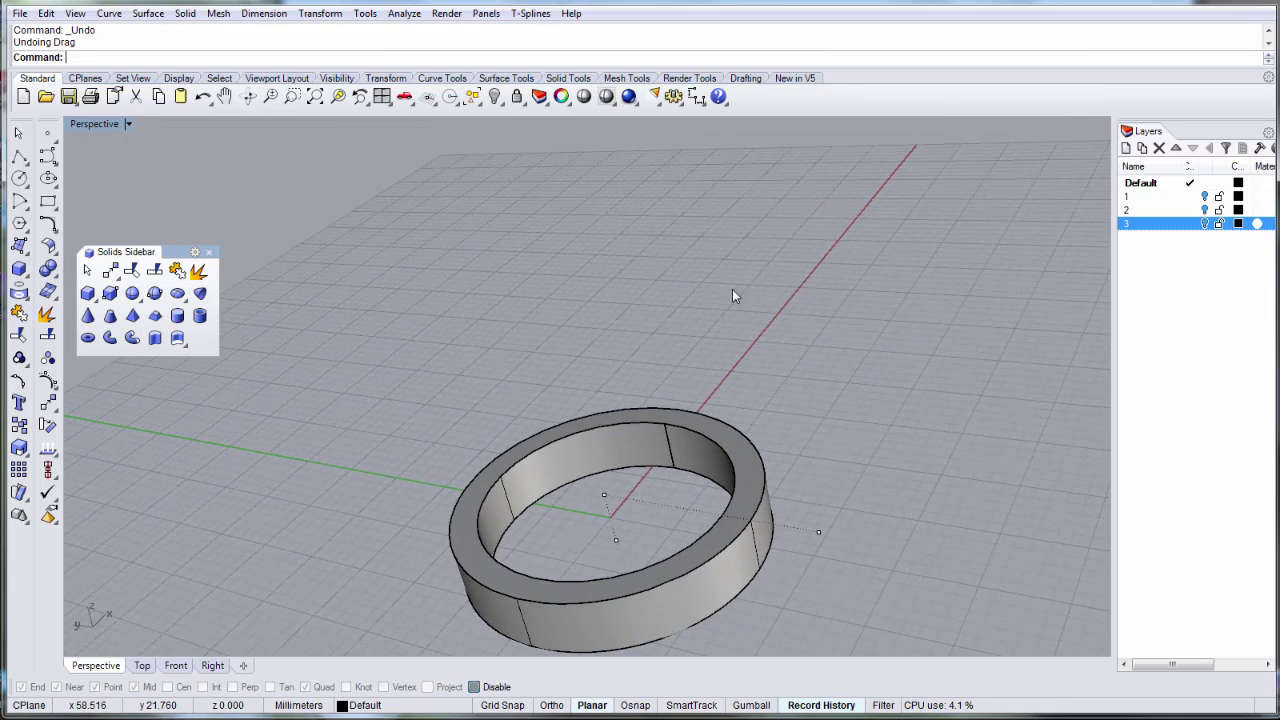
{"action": "scroll", "coordinate": [735, 278], "scroll_direction": "down", "scroll_amount": 4}
{"action": "left_click", "coordinate": [651, 430]}
{"action": "left_click_drag", "start_coordinate": [651, 430], "coordinate": [687, 440]}
{"action": "key", "text": "ctrl+z"}
{"action": "right_click_drag", "start_coordinate": [816, 363], "coordinate": [764, 358]}
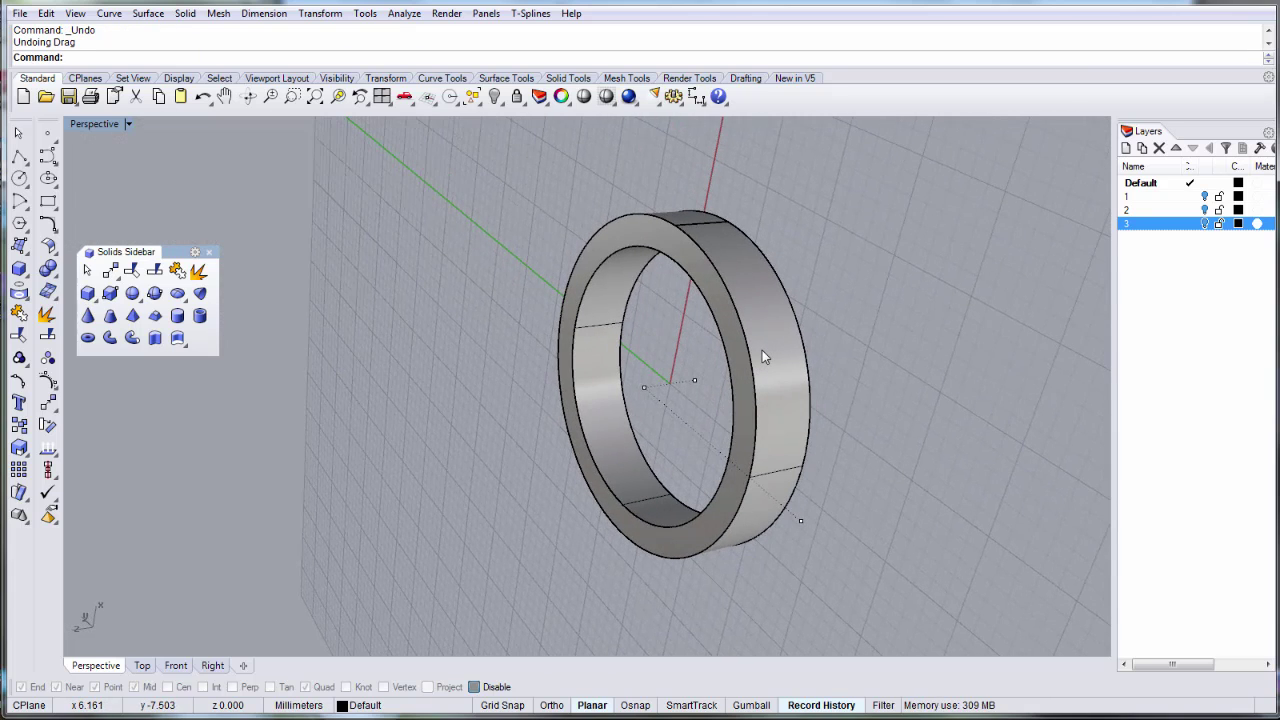
Explode the tube ring into separate surfaces and join them back into one closed polysurface.
{"action": "left_click", "coordinate": [762, 350]}
{"action": "left_click", "coordinate": [48, 313]}
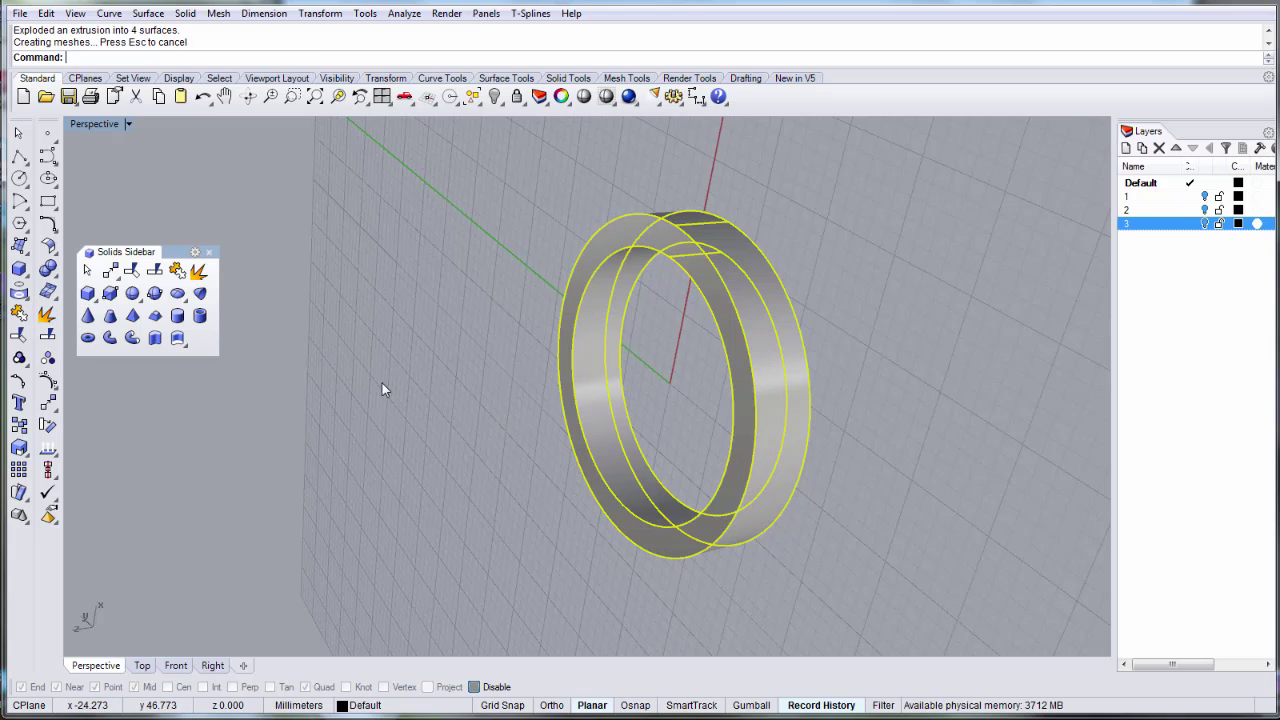
{"action": "left_click", "coordinate": [19, 313]}
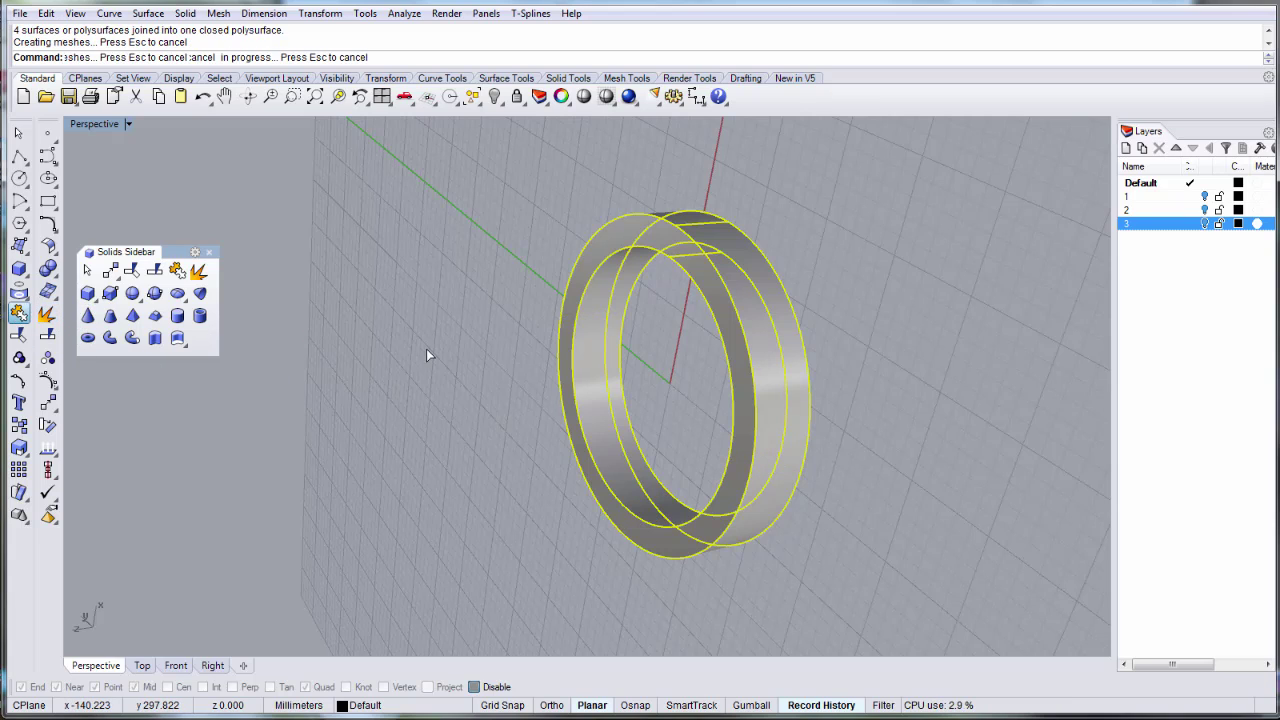
{"action": "left_click", "coordinate": [426, 348]}
Inspect the rejoined ring polysurface from several angles and distances.
{"action": "right_click_drag", "start_coordinate": [426, 348], "coordinate": [664, 246]}
{"action": "scroll", "coordinate": [737, 318], "scroll_direction": "up", "scroll_amount": 5}
{"action": "right_click_drag", "start_coordinate": [737, 318], "coordinate": [709, 257]}
{"action": "scroll", "coordinate": [749, 335], "scroll_direction": "down", "scroll_amount": 2}
{"action": "right_click_drag", "start_coordinate": [749, 335], "coordinate": [820, 286]}
{"action": "scroll", "coordinate": [777, 220], "scroll_direction": "down", "scroll_amount": 2}
{"action": "scroll", "coordinate": [814, 286], "scroll_direction": "up", "scroll_amount": 3}
{"action": "right_click_drag", "start_coordinate": [811, 350], "coordinate": [746, 290]}
{"action": "scroll", "coordinate": [716, 269], "scroll_direction": "down", "scroll_amount": 4}
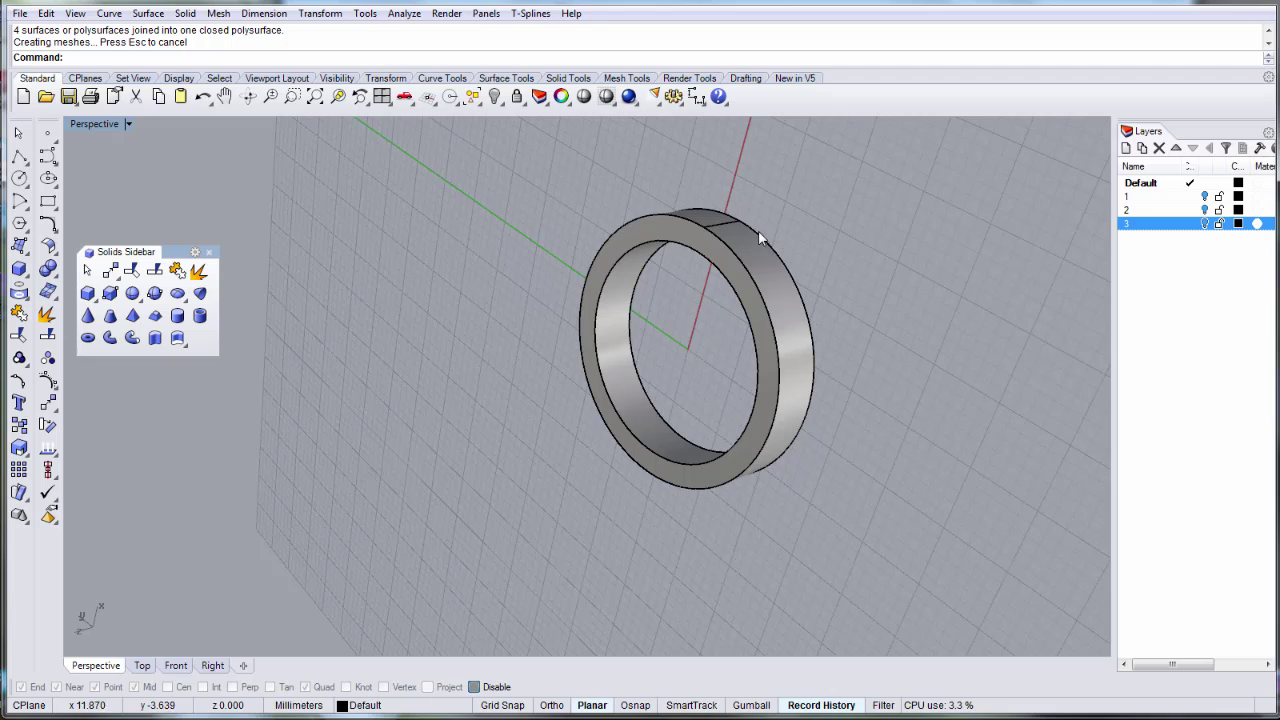
Explode the ring polysurface and turn on the control points of its inner wall and its flat rim face.
{"action": "left_click", "coordinate": [720, 264]}
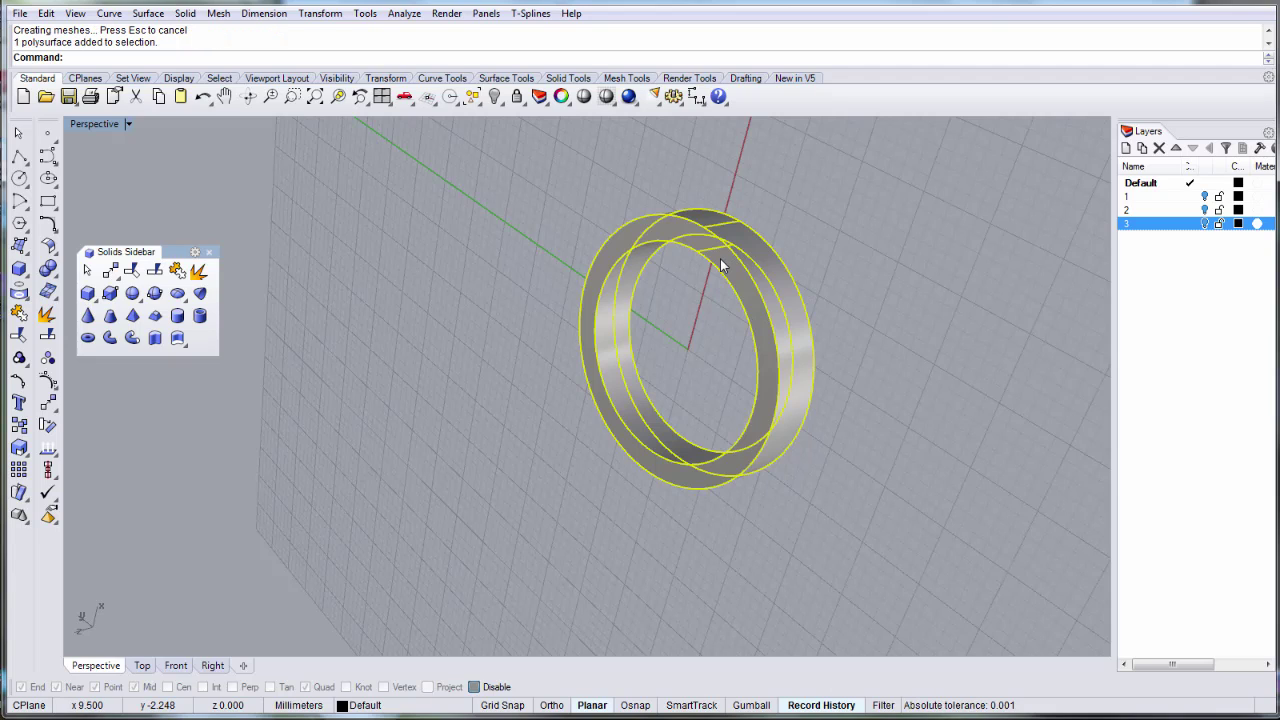
{"action": "left_click", "coordinate": [198, 270]}
{"action": "left_click", "coordinate": [635, 268]}
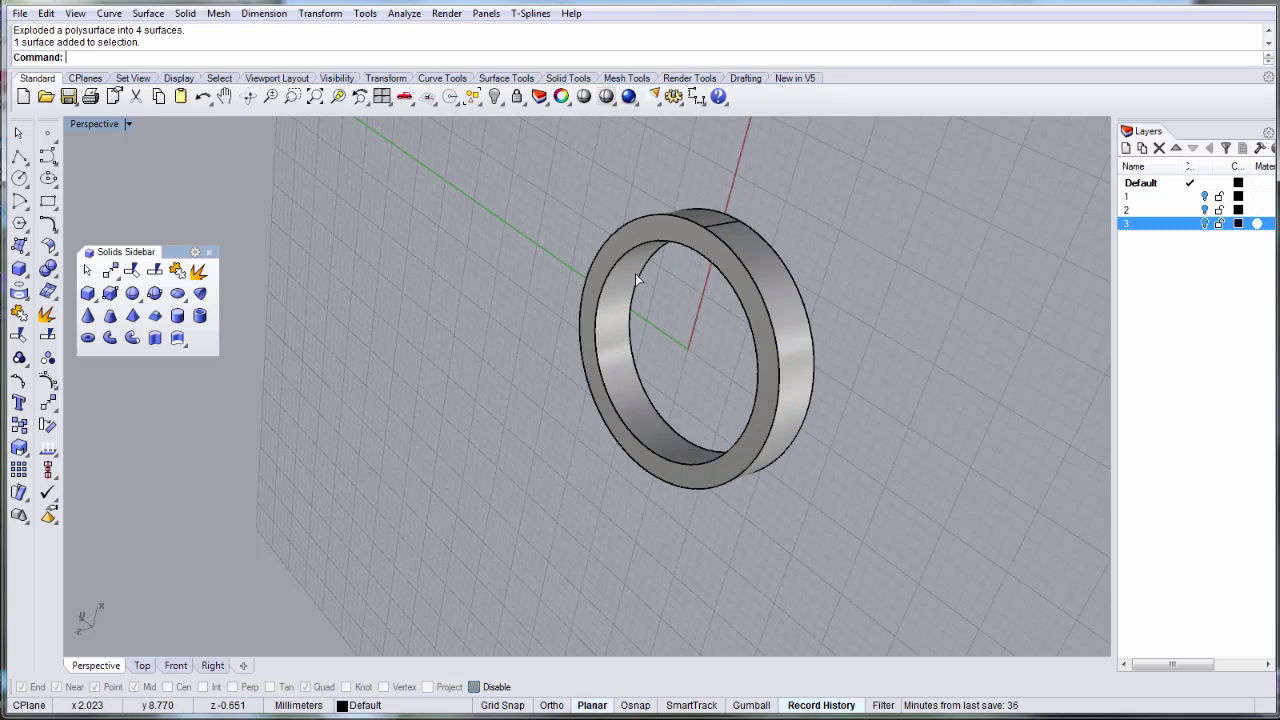
{"action": "left_click", "coordinate": [47, 380]}
{"action": "right_click_drag", "start_coordinate": [528, 302], "coordinate": [631, 235]}
{"action": "left_click", "coordinate": [631, 235]}
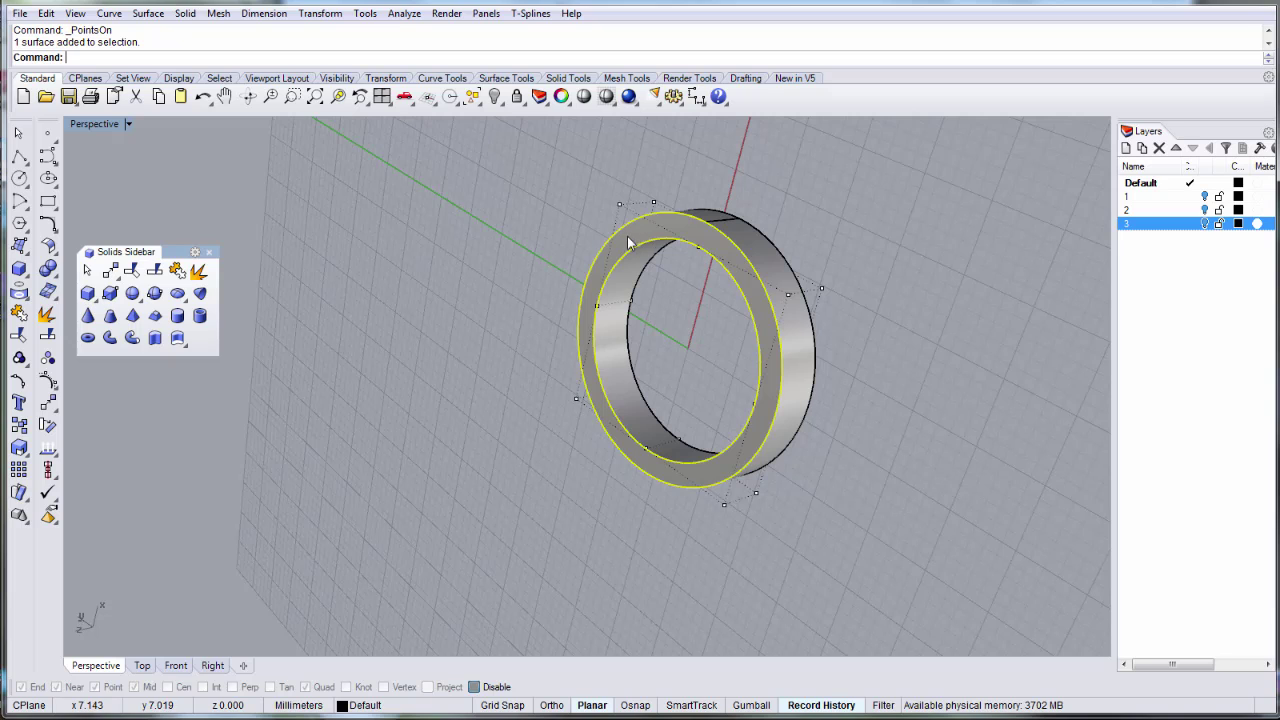
{"action": "left_click", "coordinate": [47, 381]}
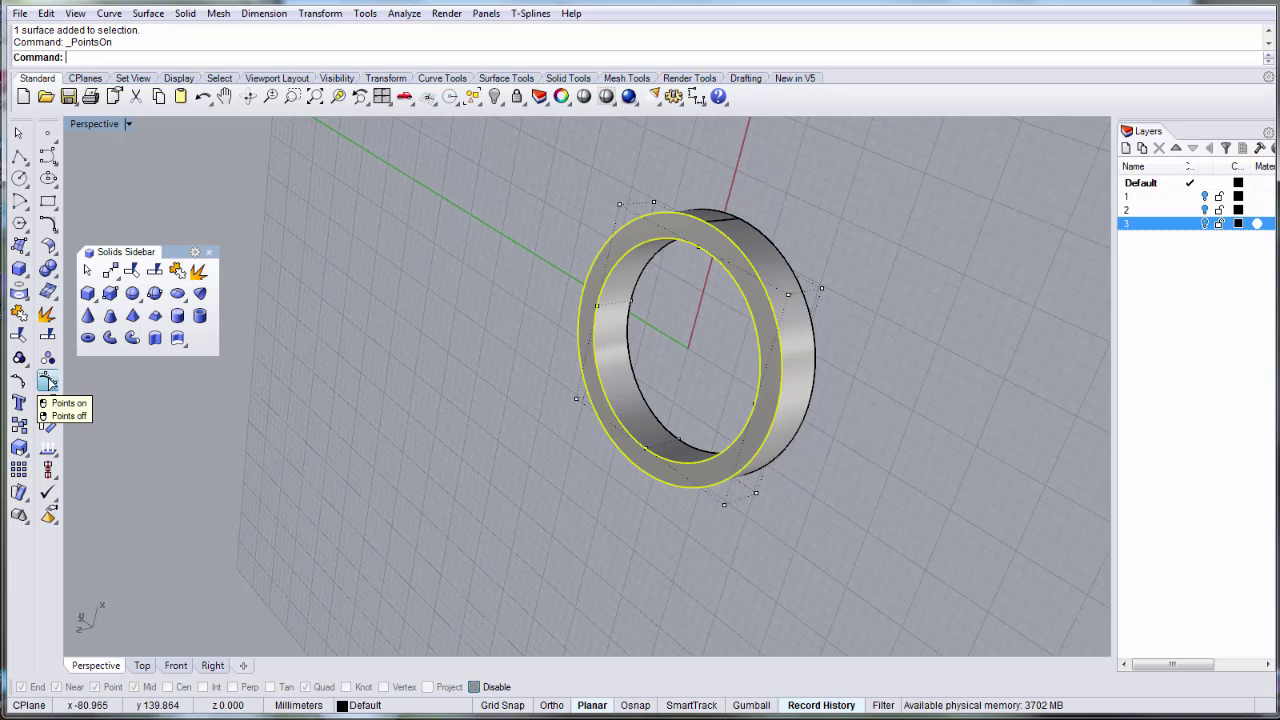
{"action": "right_click_drag", "start_coordinate": [634, 247], "coordinate": [562, 220]}
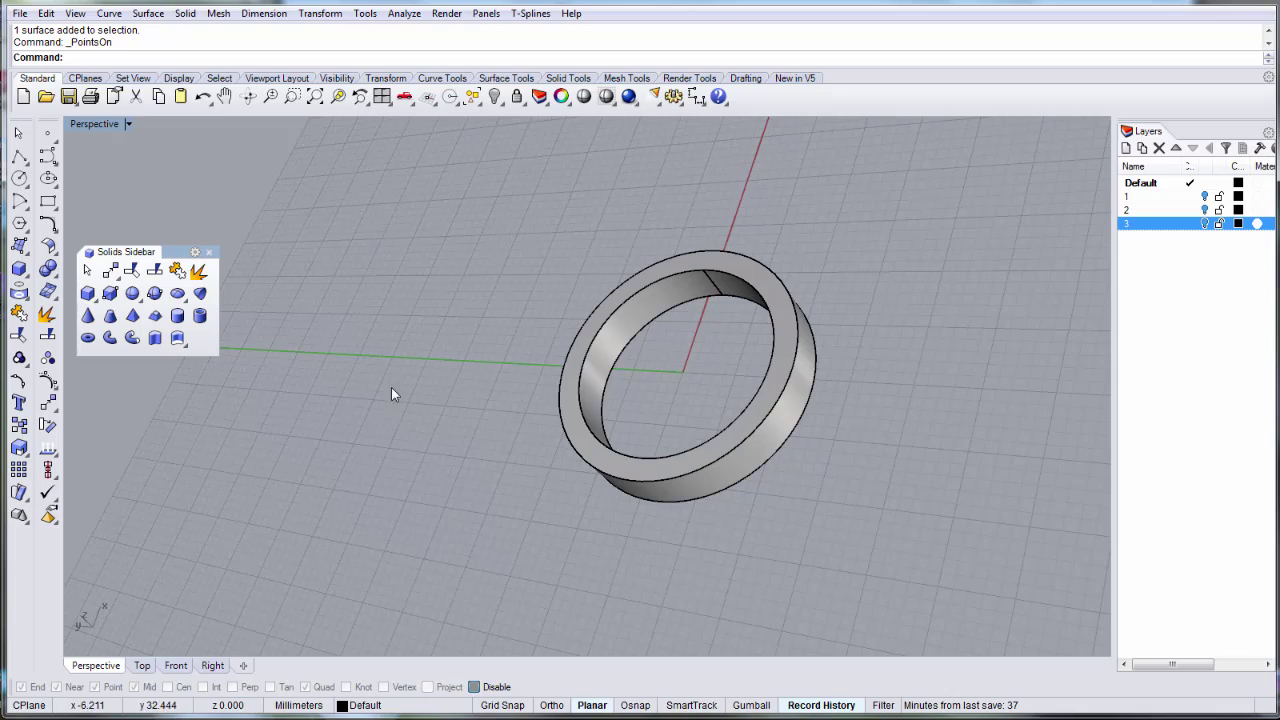
Join all the separate ring surfaces back into a closed polysurface.
{"action": "right_click_drag", "start_coordinate": [808, 303], "coordinate": [764, 357]}
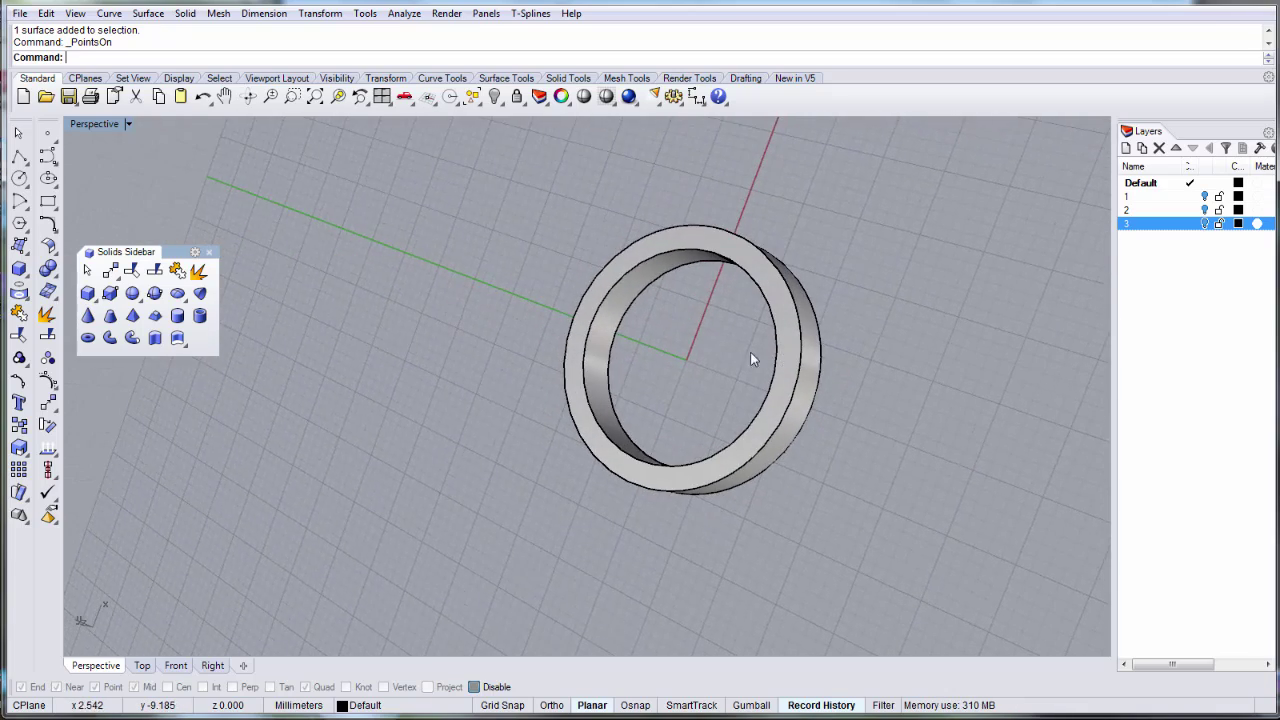
{"action": "key", "text": "ctrl+a"}
{"action": "left_click", "coordinate": [45, 314]}
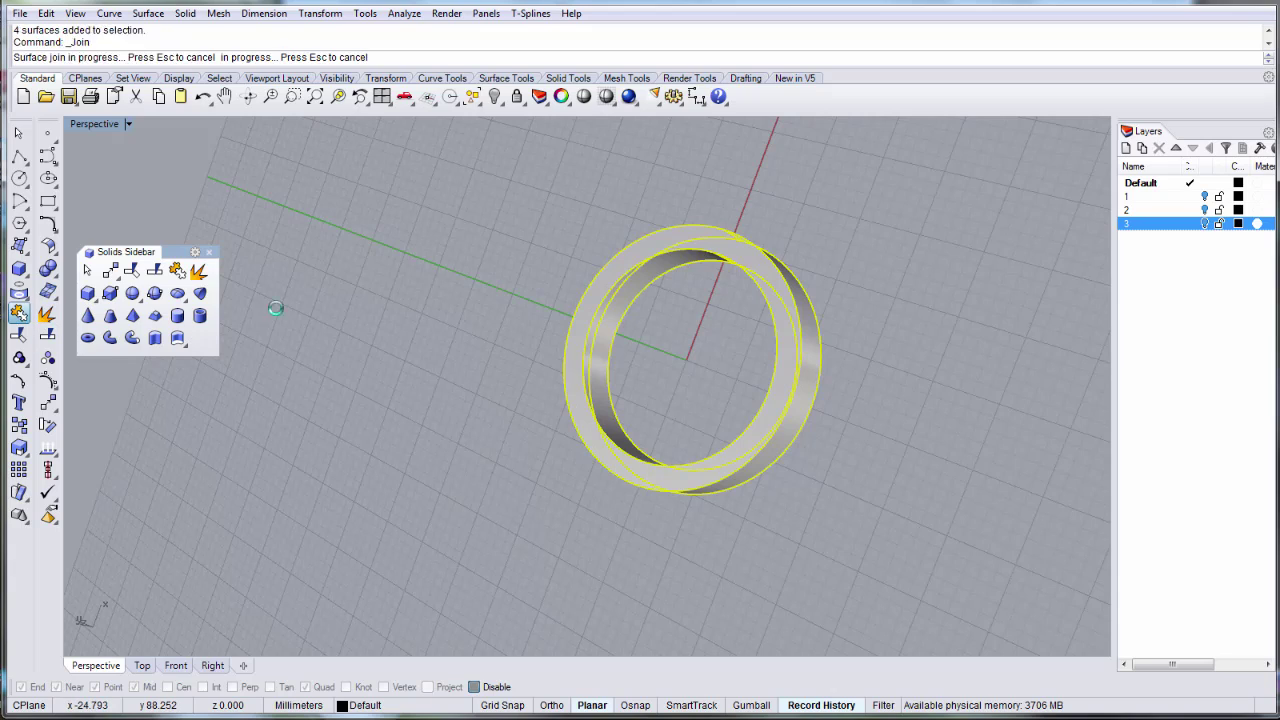
{"action": "right_click_drag", "start_coordinate": [527, 251], "coordinate": [593, 308]}
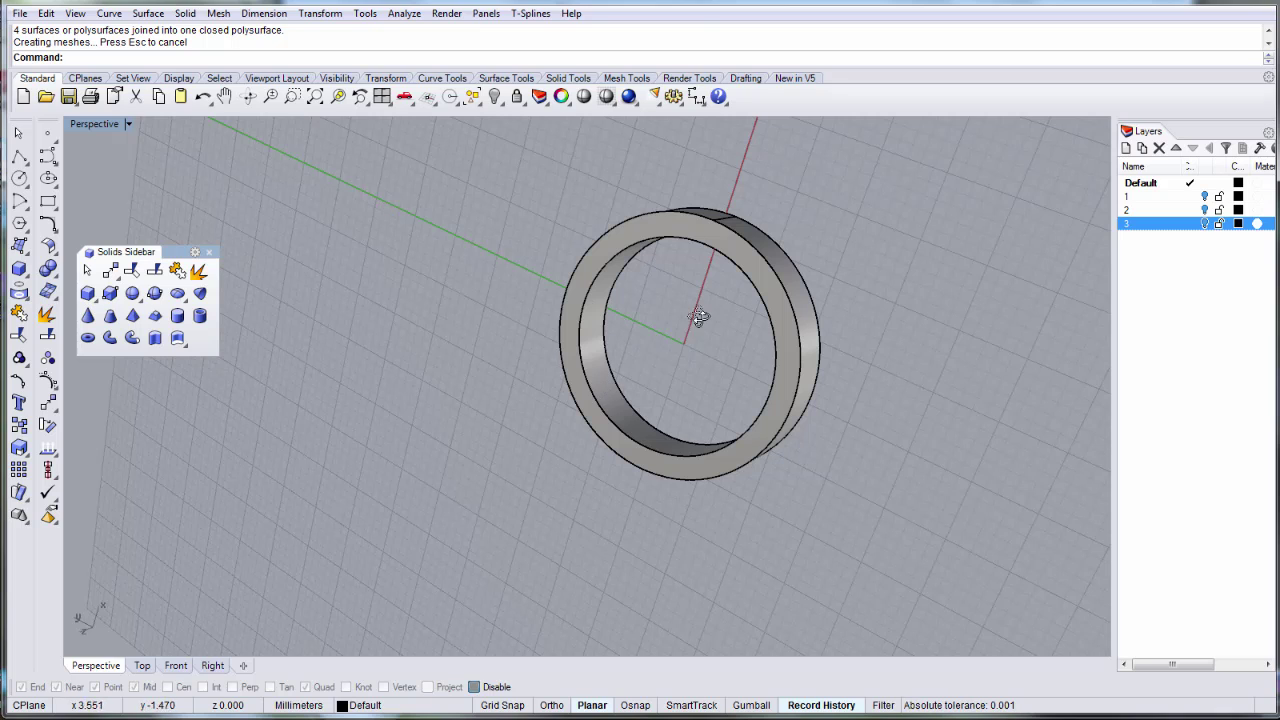
Delete the rejoined ring polysurface.
{"action": "right_click_drag", "start_coordinate": [708, 294], "coordinate": [718, 265]}
{"action": "left_click", "coordinate": [716, 258]}
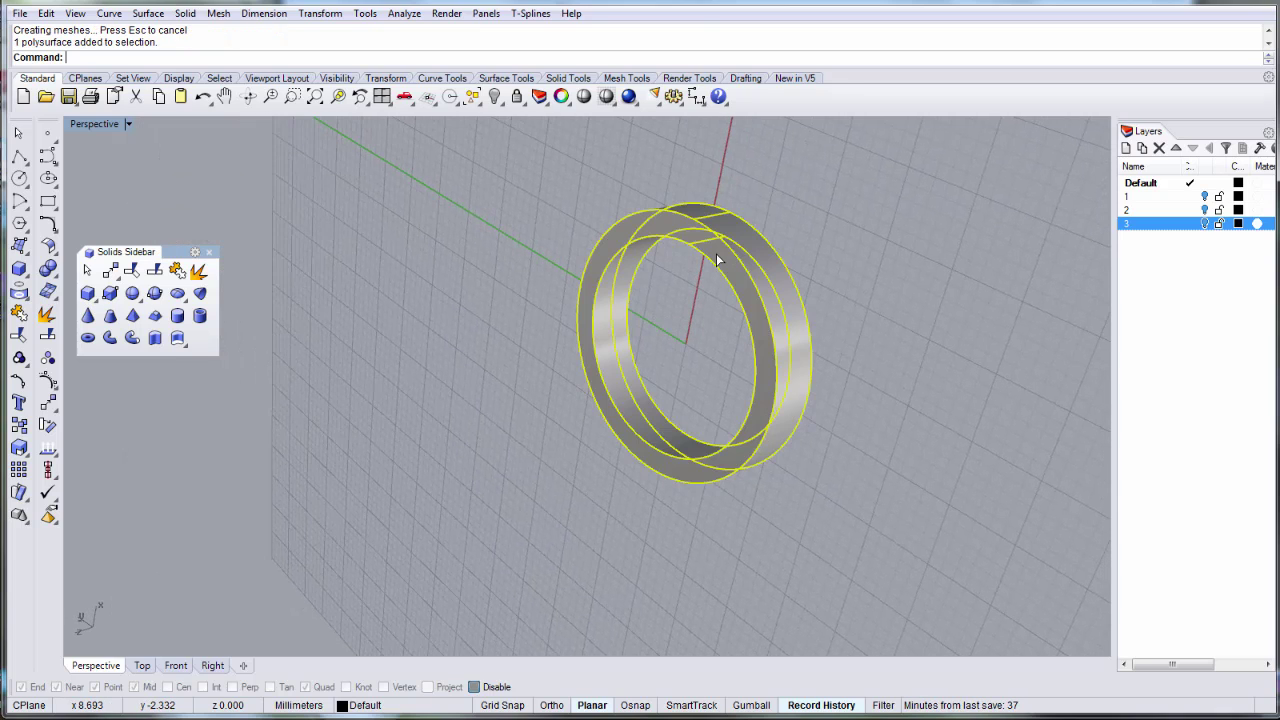
{"action": "key", "text": "Delete"}
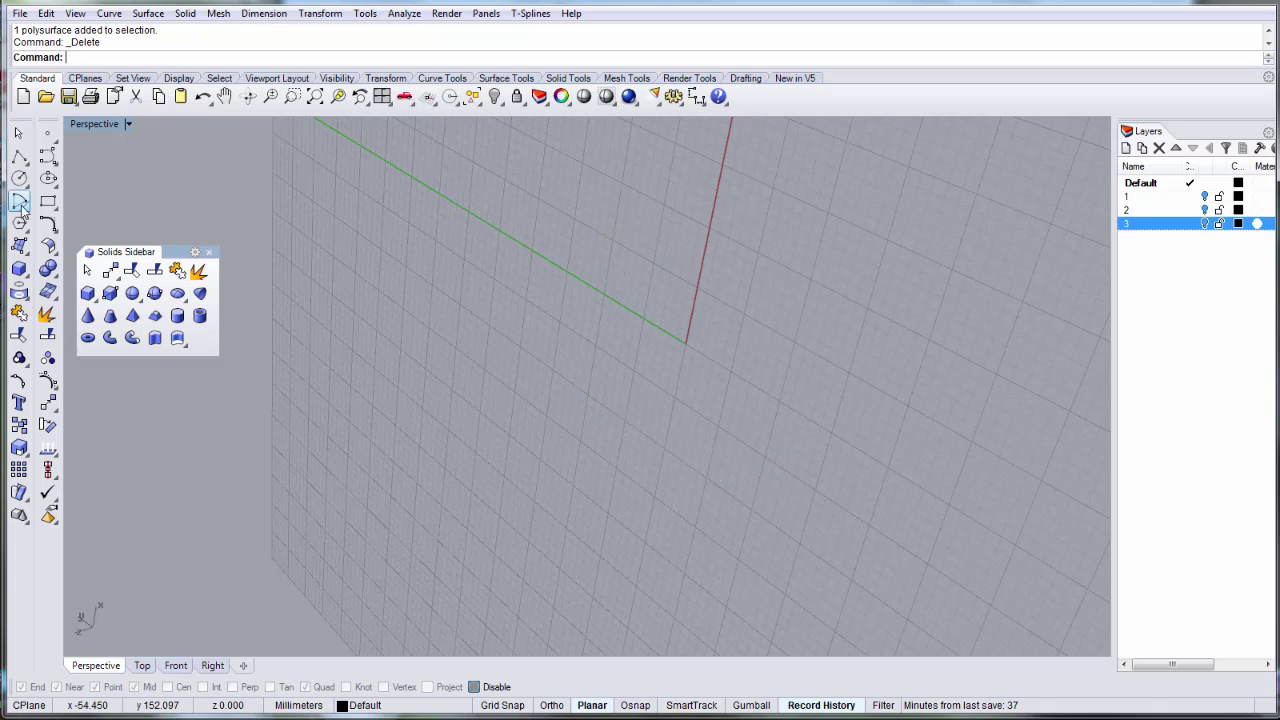
Draw a rectangular plane surface corner to corner on the construction plane and move it over the origin.
{"action": "left_click", "coordinate": [19, 245]}
{"action": "right_click_drag", "start_coordinate": [594, 440], "coordinate": [609, 399]}
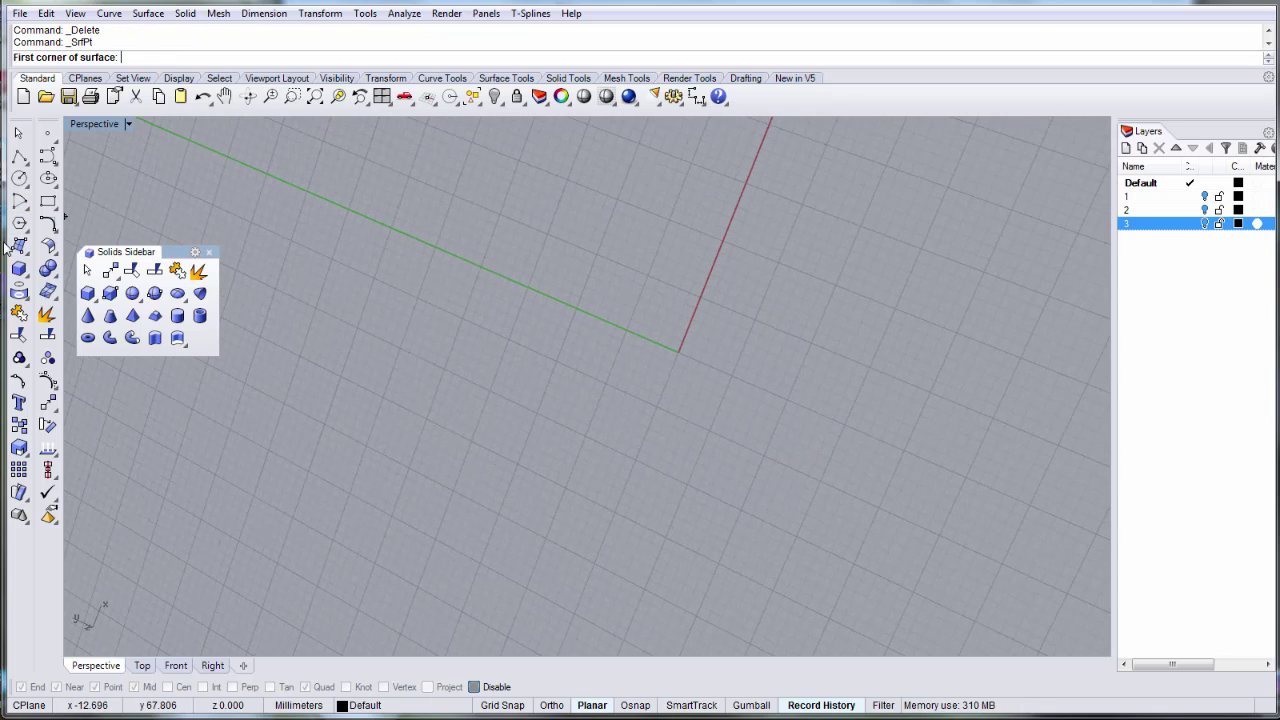
{"action": "left_click", "coordinate": [19, 250]}
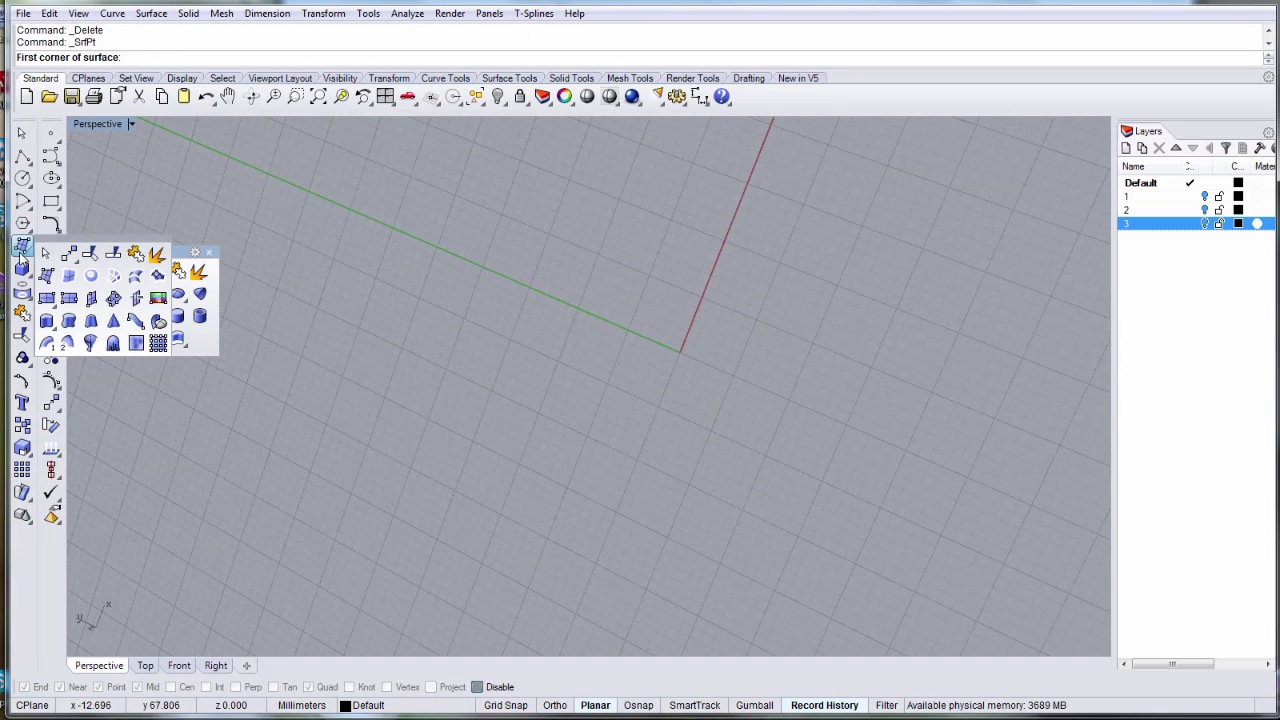
{"action": "left_click", "coordinate": [63, 300]}
{"action": "left_click", "coordinate": [952, 244]}
{"action": "left_click_drag", "start_coordinate": [884, 333], "coordinate": [830, 331]}
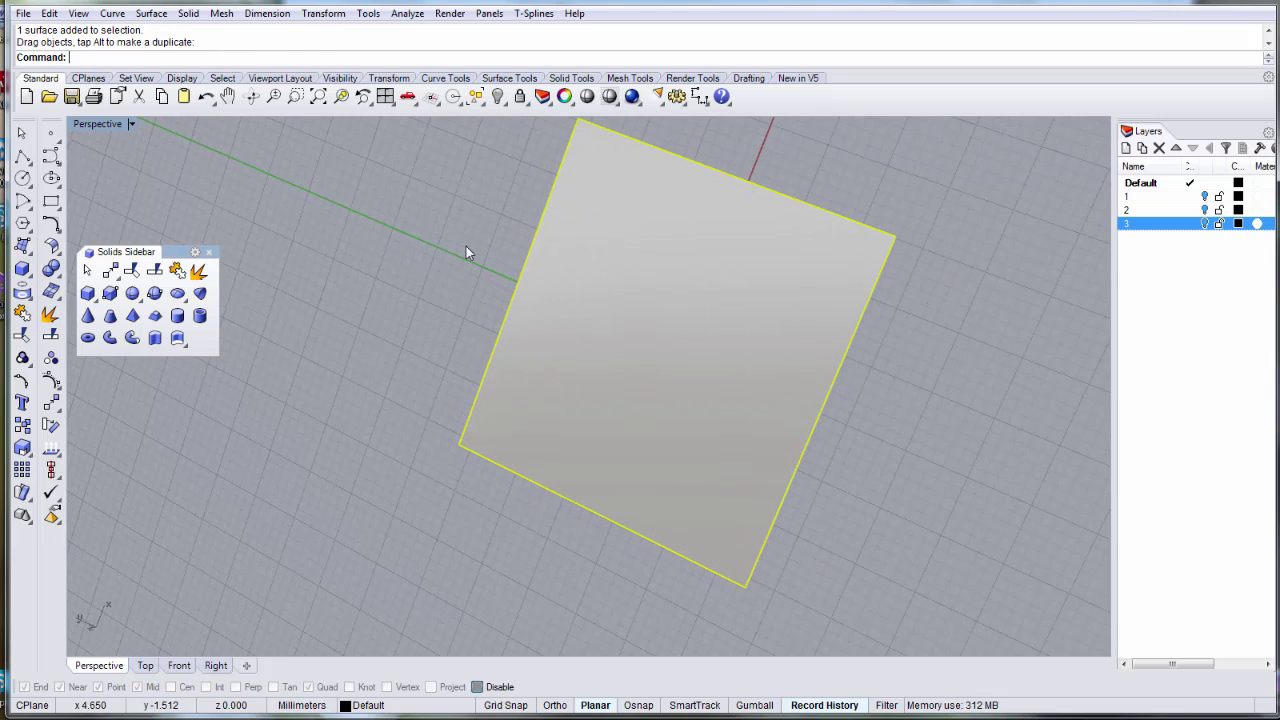
Move the rectangular surface straight down in the Front view to slightly below the construction plane.
{"action": "double_click", "coordinate": [100, 124]}
{"action": "scroll", "coordinate": [422, 515], "scroll_direction": "down", "scroll_amount": 3}
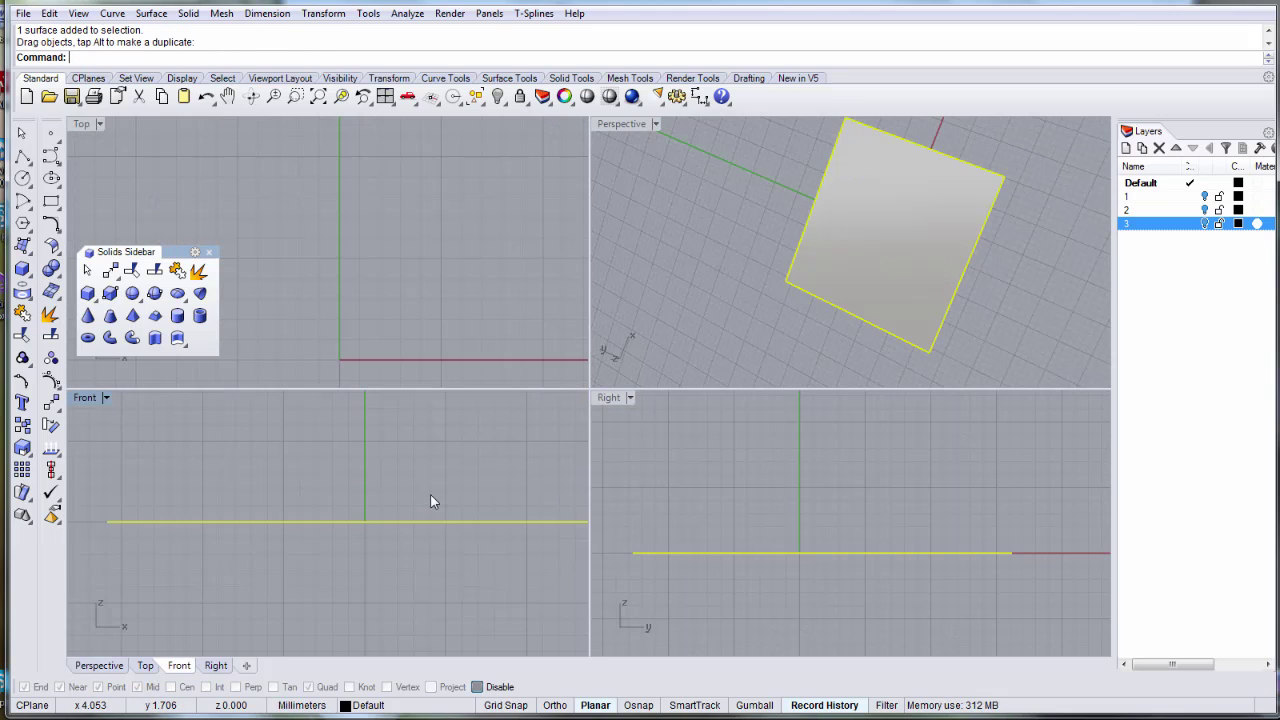
{"action": "left_click_drag", "start_coordinate": [423, 514], "coordinate": [418, 531], "text": "shift"}
{"action": "left_click", "coordinate": [654, 184]}
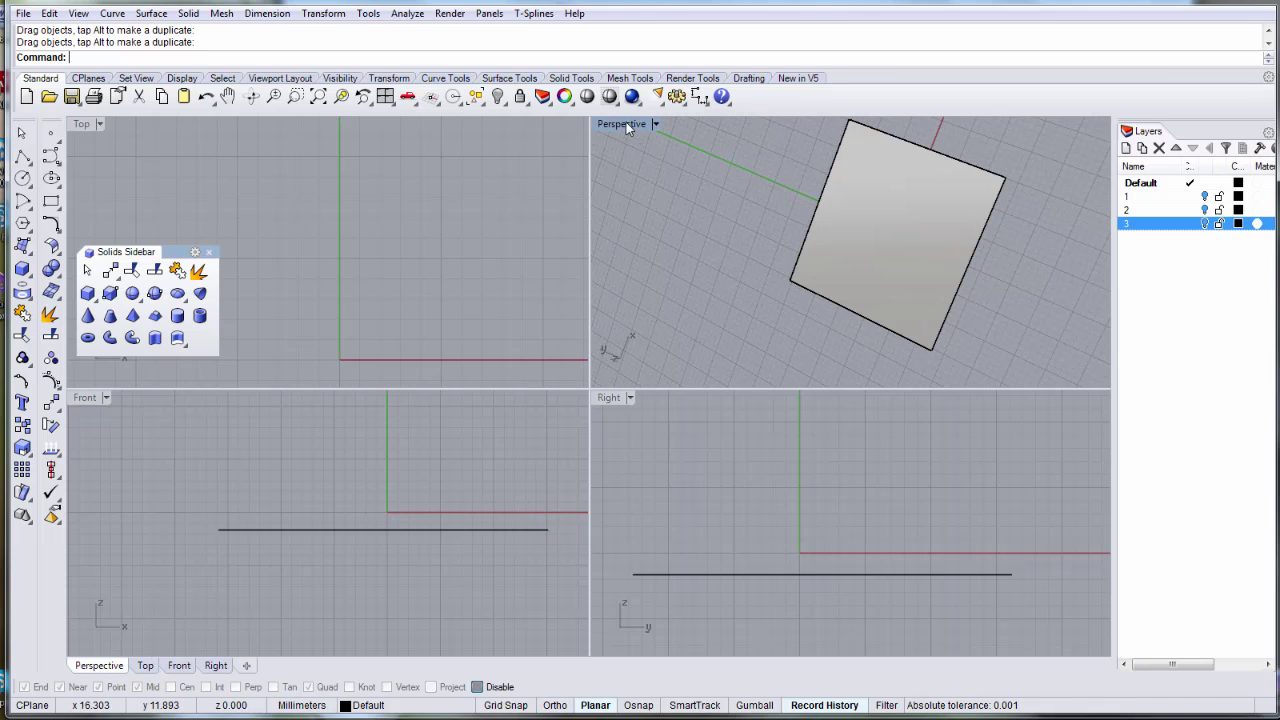
Draw an 18 mm diameter circle centred on the origin and shift the rectangular surface slightly beneath it.
{"action": "double_click", "coordinate": [628, 124]}
{"action": "scroll", "coordinate": [585, 305], "scroll_direction": "up", "scroll_amount": 3}
{"action": "left_click", "coordinate": [22, 177]}
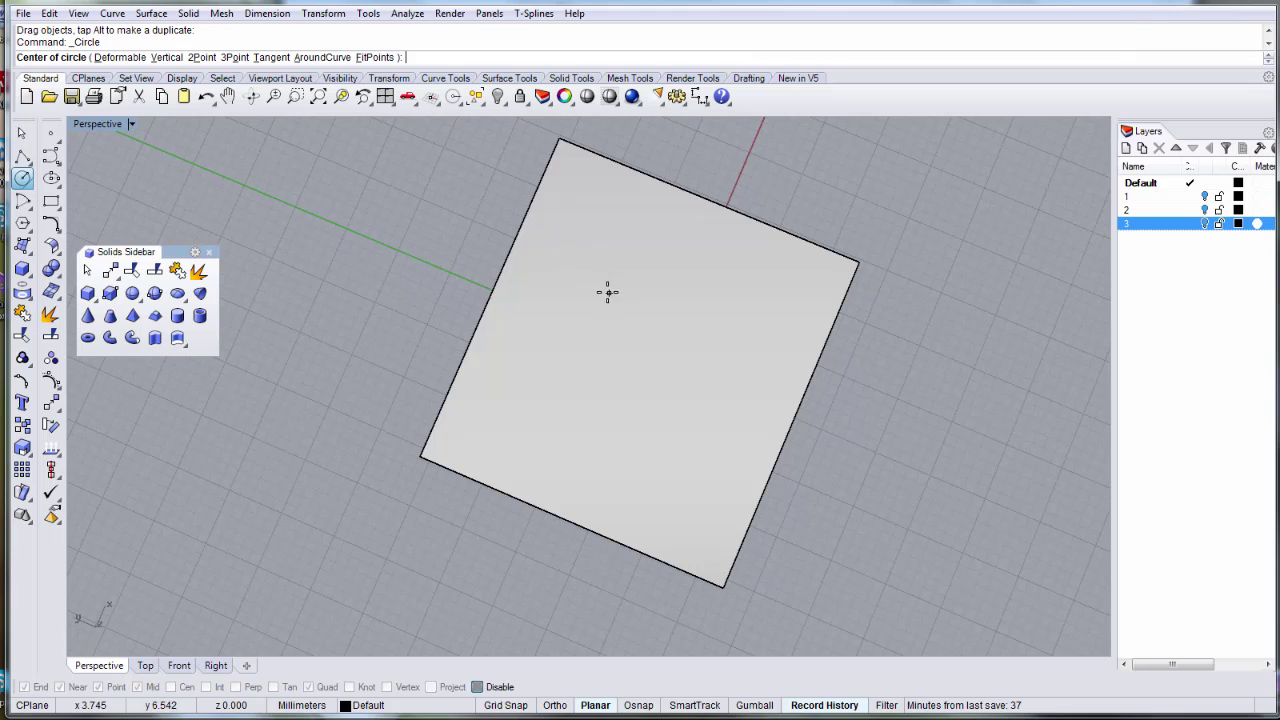
{"action": "double_click", "coordinate": [95, 123]}
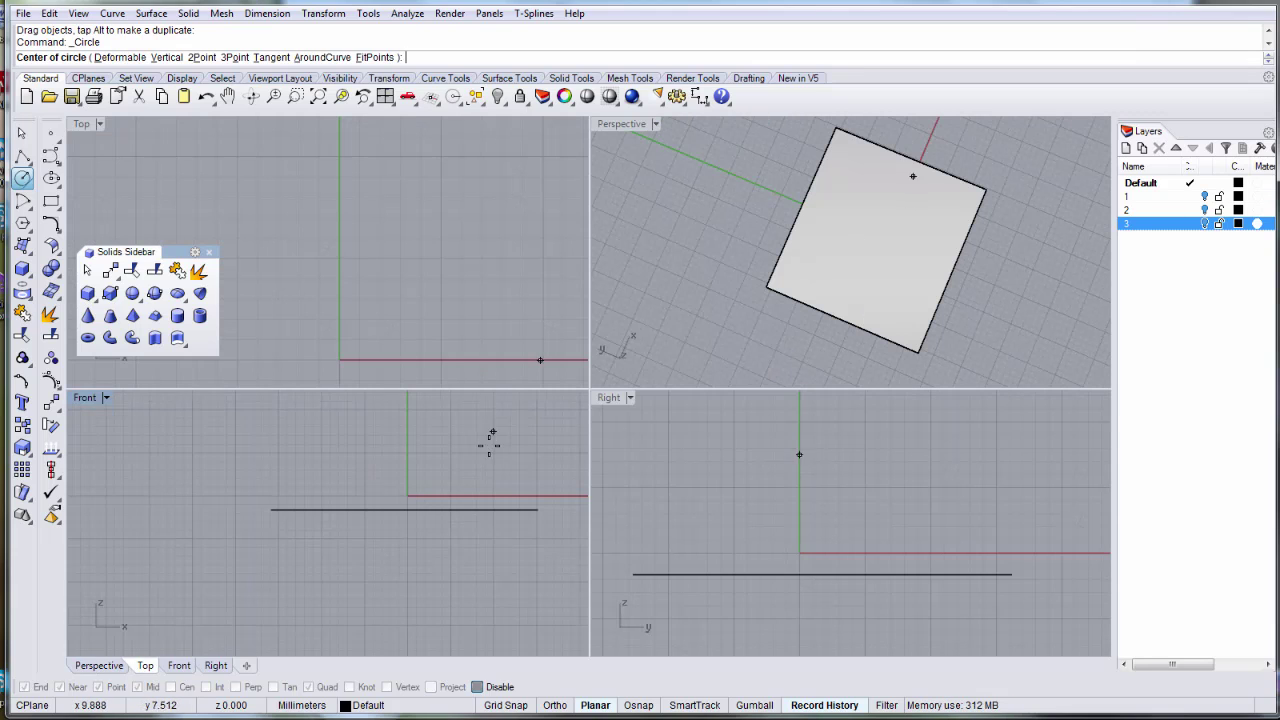
{"action": "scroll", "coordinate": [383, 255], "scroll_direction": "down", "scroll_amount": 10}
{"action": "right_click_drag", "start_coordinate": [381, 288], "coordinate": [389, 264]}
{"action": "left_click", "coordinate": [380, 258]}
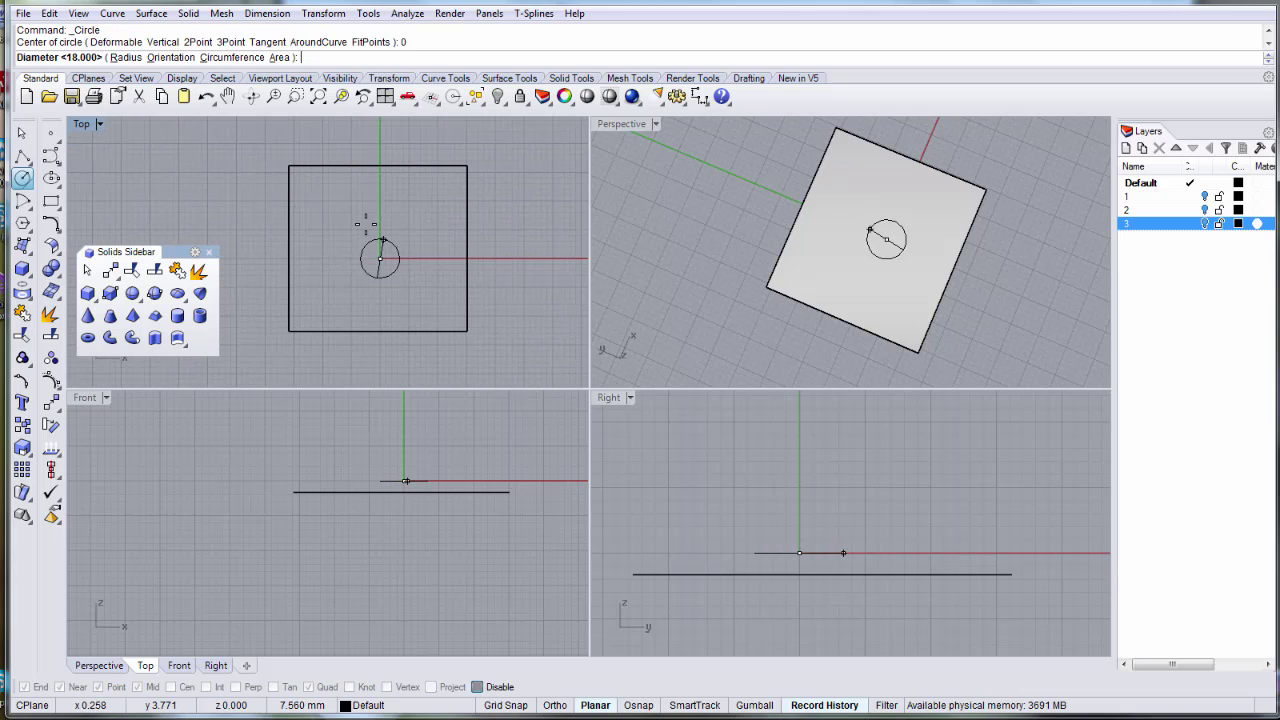
{"action": "key", "text": "Return"}
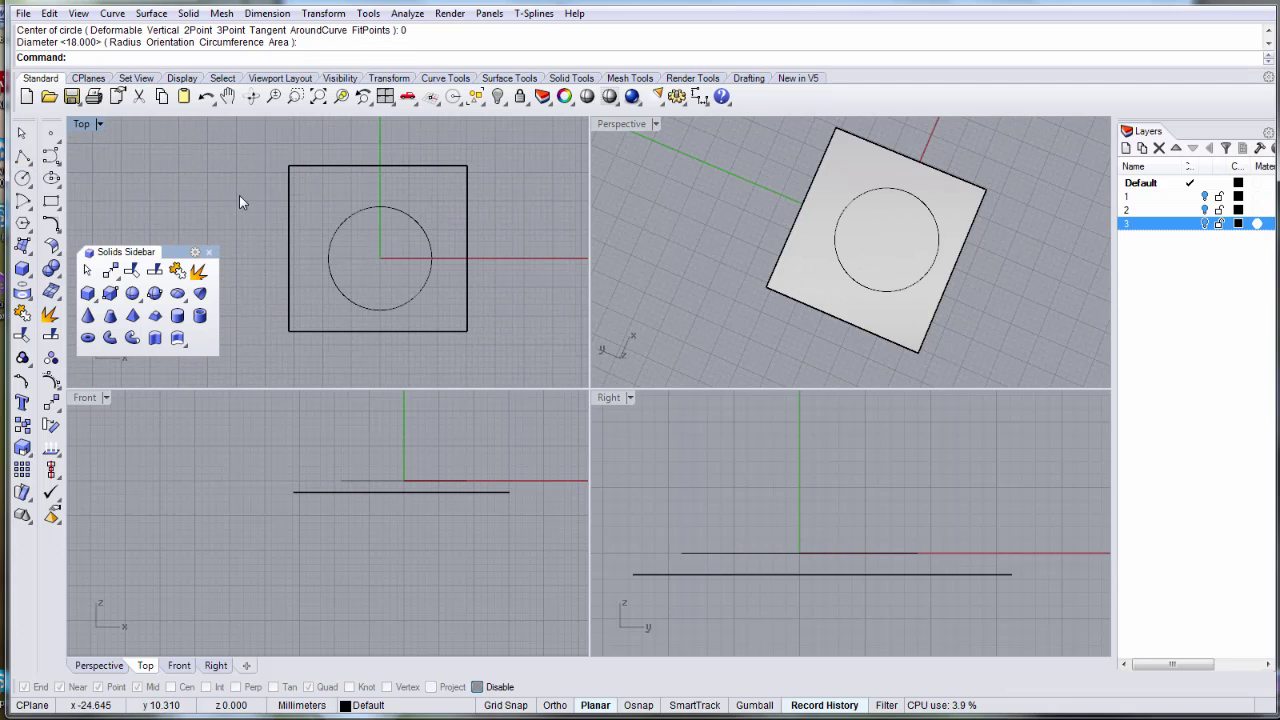
{"action": "left_click_drag", "start_coordinate": [340, 166], "coordinate": [342, 182]}
Offset the circle outward by 2.2 mm with sharp corners and no cap.
{"action": "left_click", "coordinate": [341, 222]}
{"action": "left_click", "coordinate": [342, 231]}
{"action": "scroll", "coordinate": [360, 225], "scroll_direction": "up", "scroll_amount": 4}
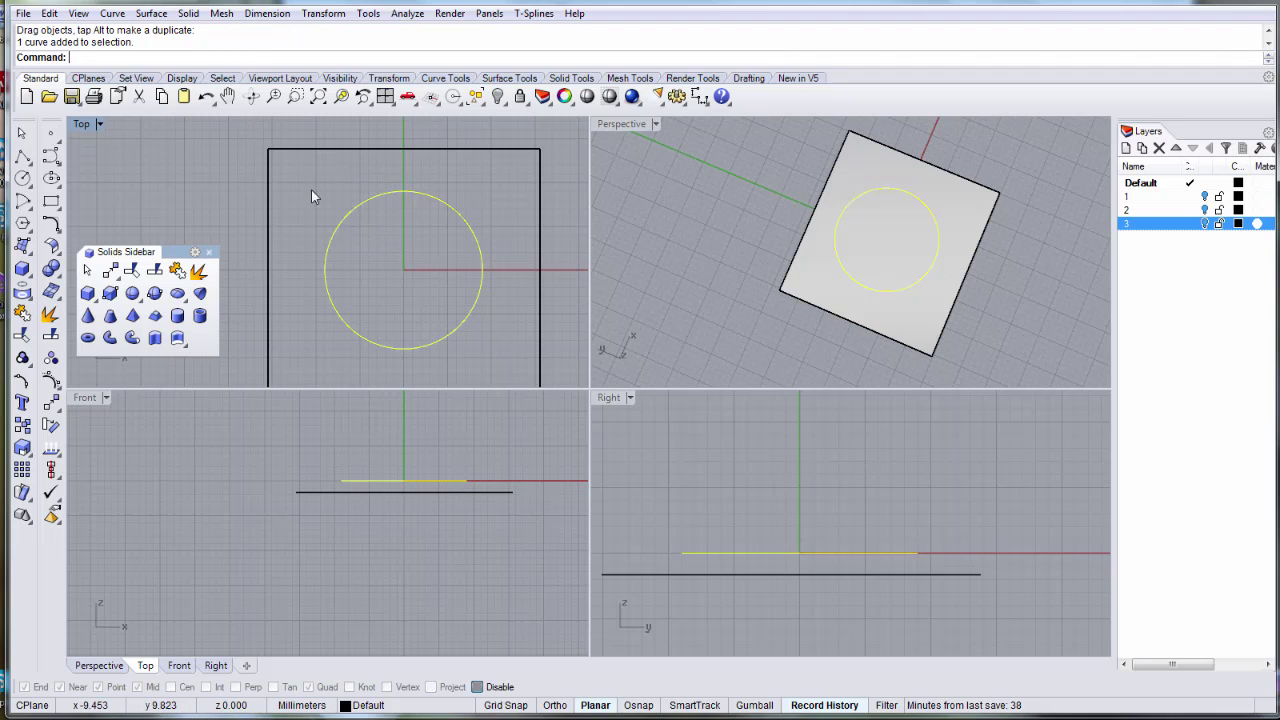
{"action": "left_click", "coordinate": [50, 226]}
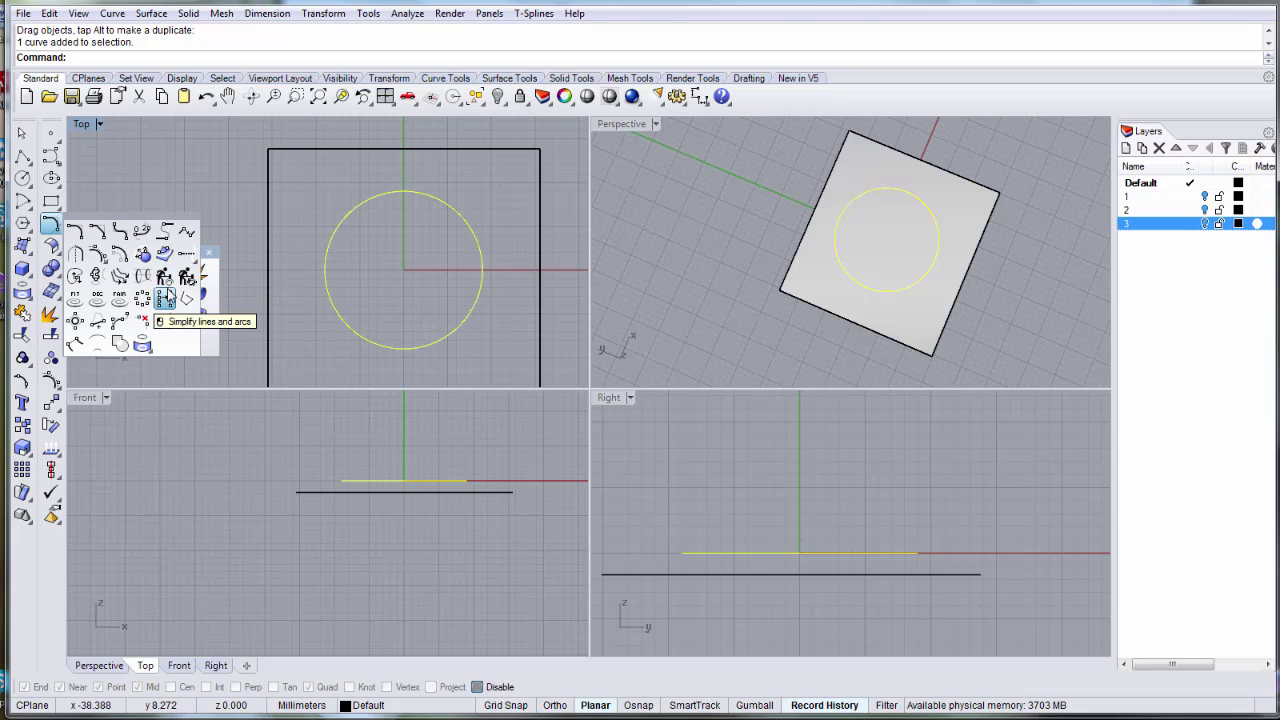
{"action": "left_click", "coordinate": [100, 254]}
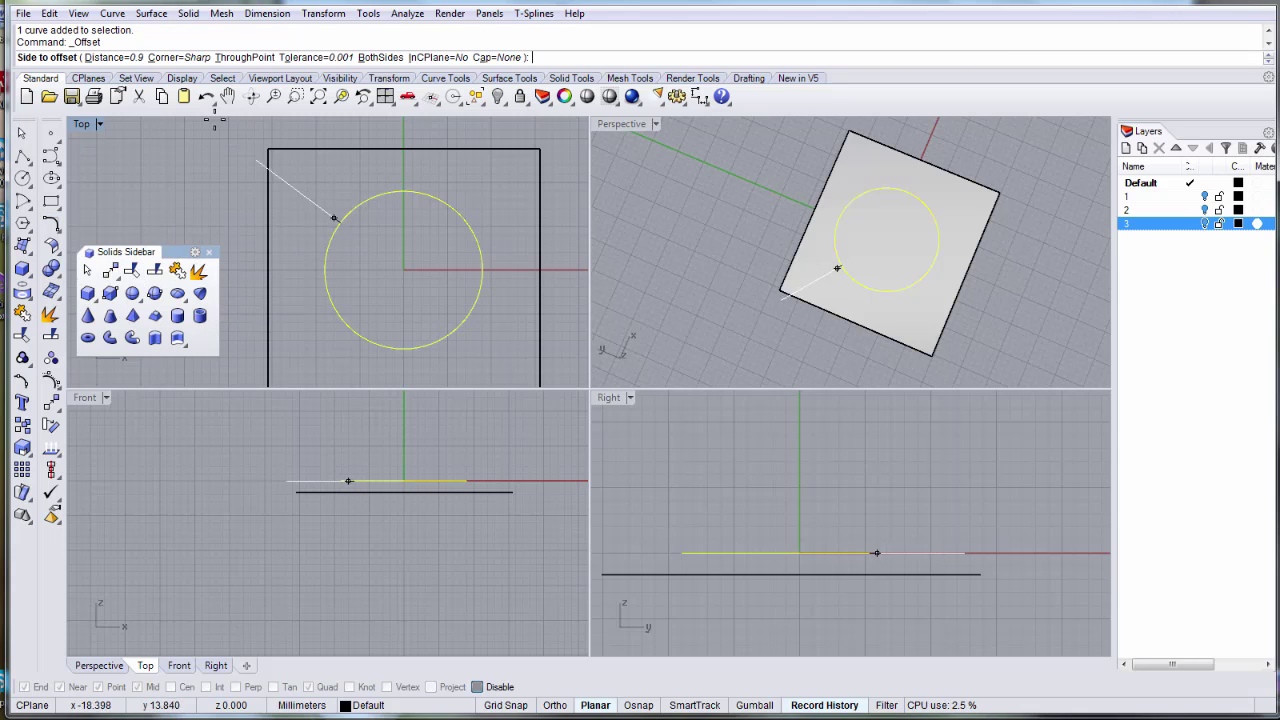
{"action": "type", "text": "2.2"}
{"action": "key", "text": "Return"}
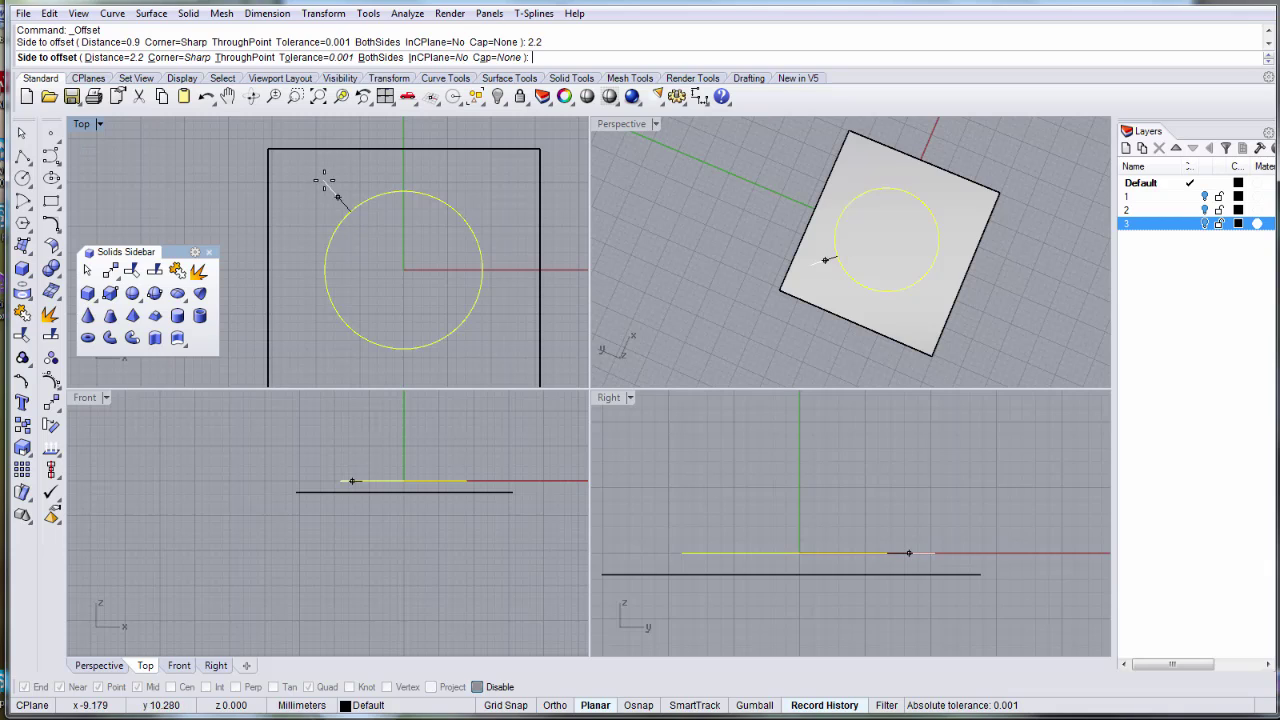
{"action": "left_click", "coordinate": [324, 181]}
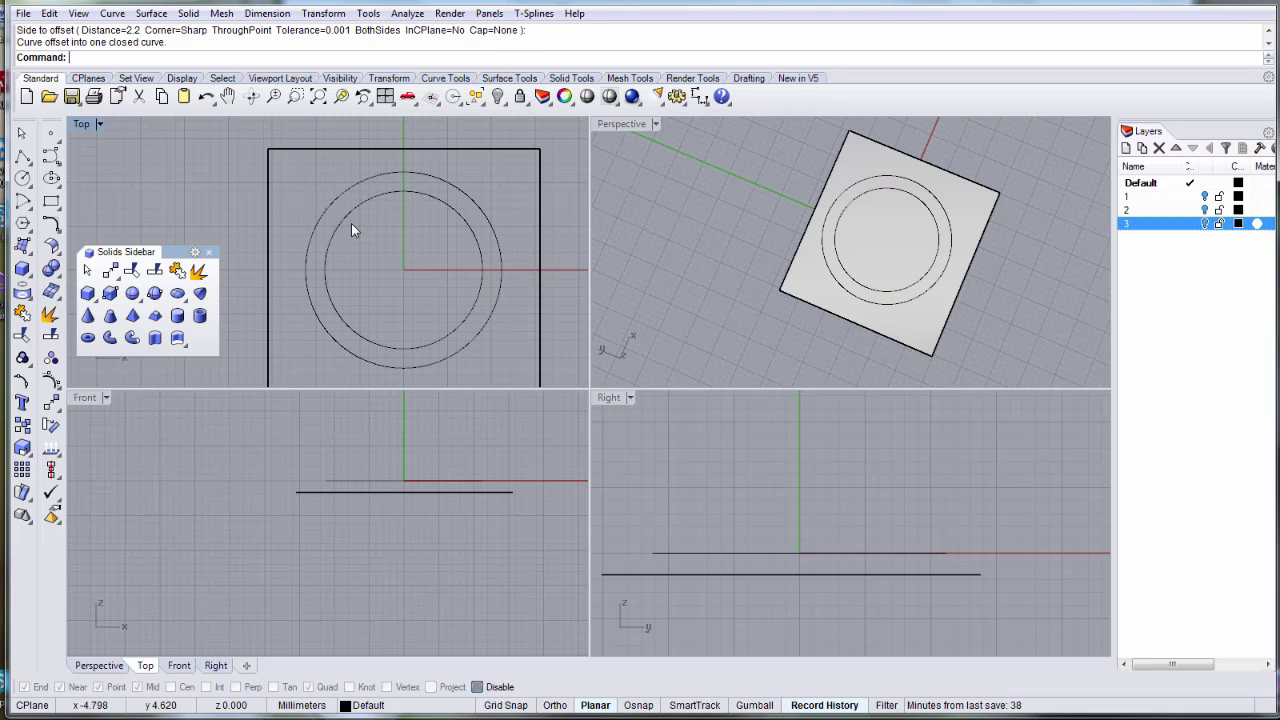
Split the rectangular surface with the two concentric circles in the Top view.
{"action": "left_click", "coordinate": [339, 149]}
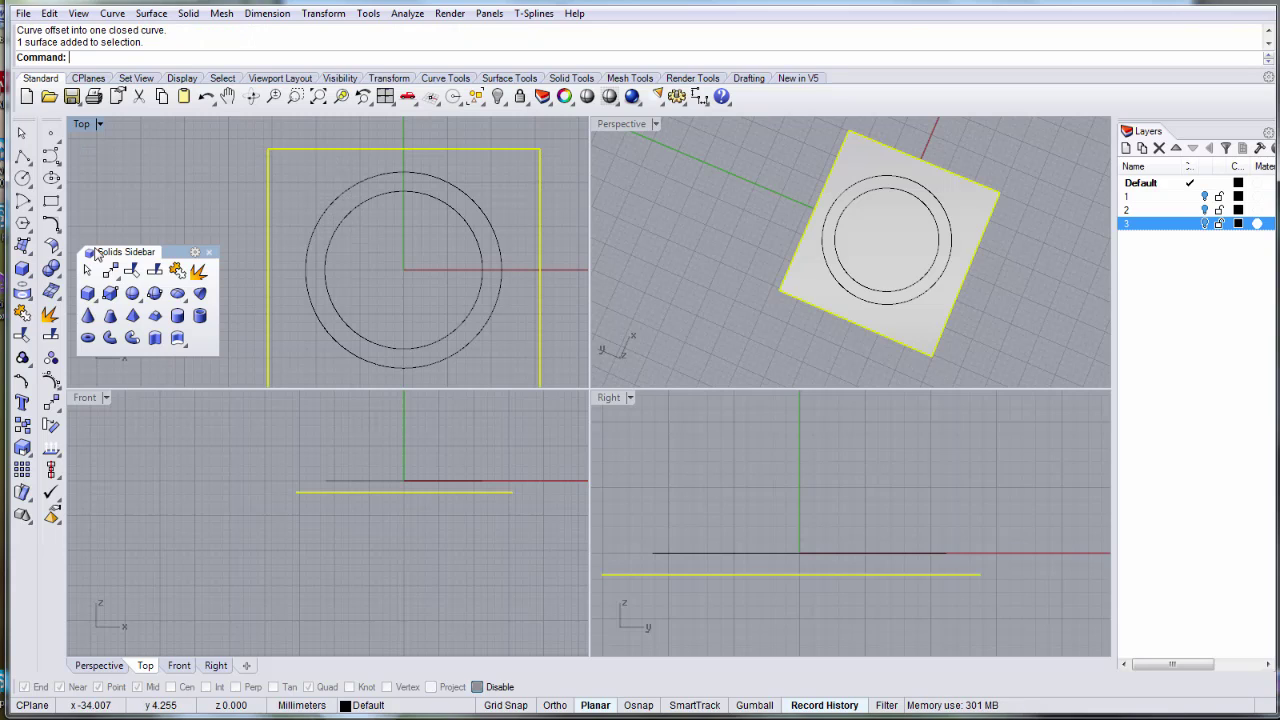
{"action": "left_click", "coordinate": [51, 335]}
{"action": "left_click", "coordinate": [315, 222]}
{"action": "key", "text": "Return"}
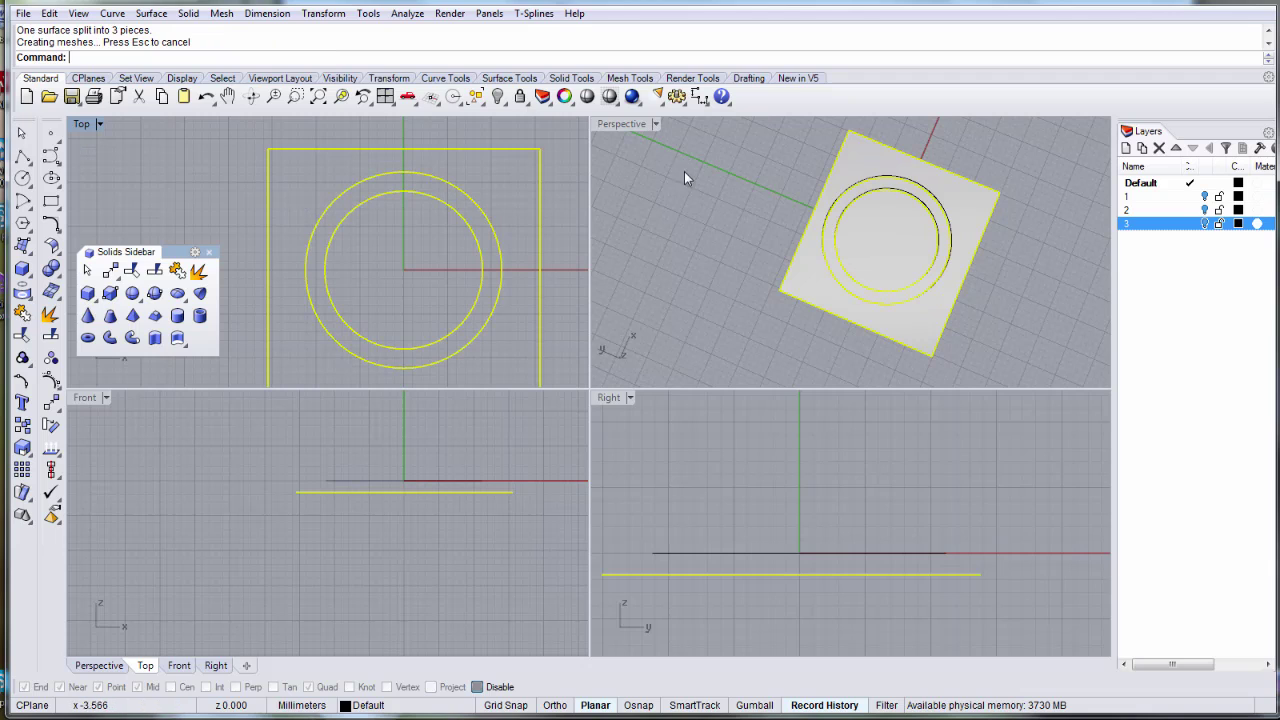
{"action": "left_click", "coordinate": [684, 197]}
Delete the inner disc and the outer rectangular piece of the split surface, keeping the flat ring between the circles.
{"action": "double_click", "coordinate": [636, 124]}
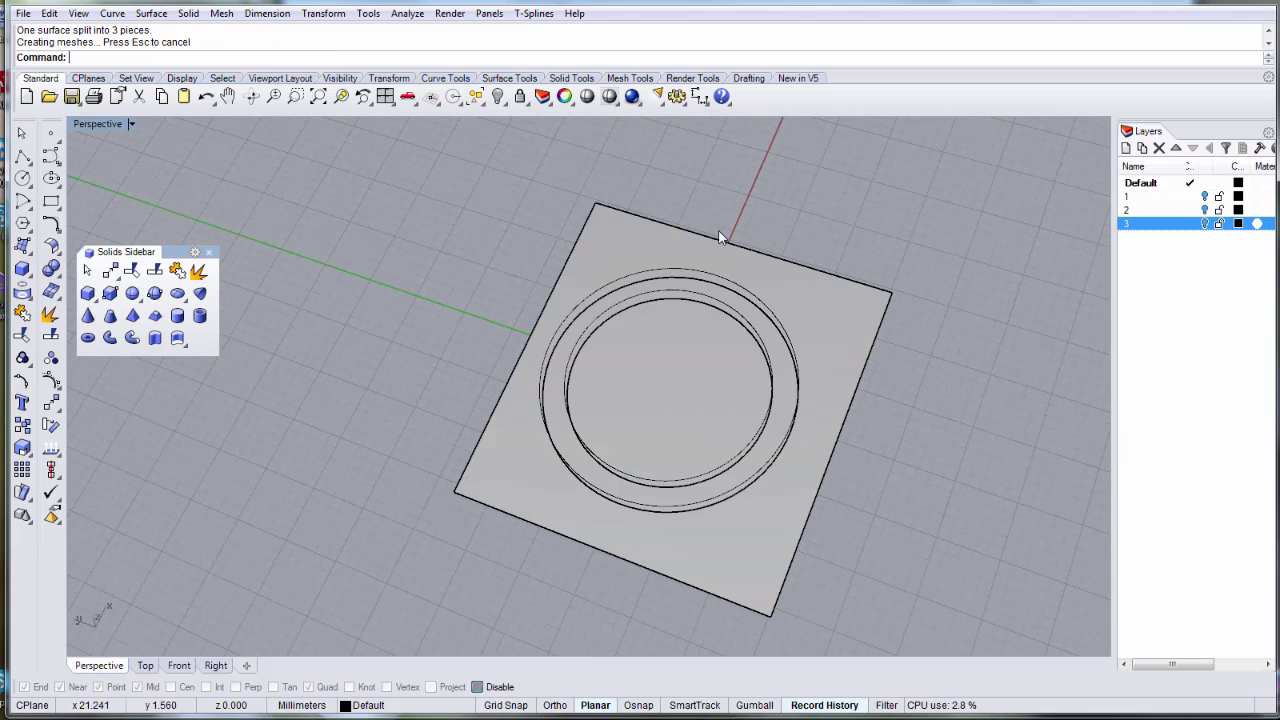
{"action": "left_click", "coordinate": [647, 307]}
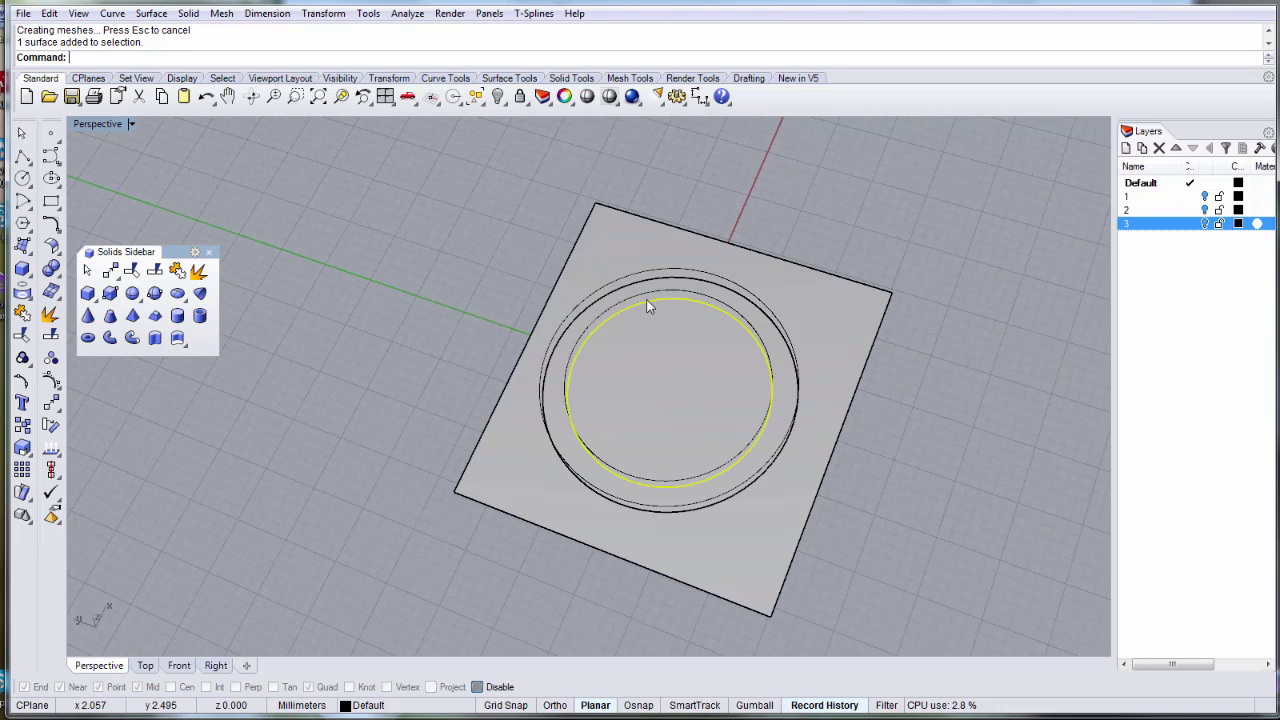
{"action": "key", "text": "Delete"}
{"action": "left_click", "coordinate": [634, 240]}
{"action": "key", "text": "Delete"}
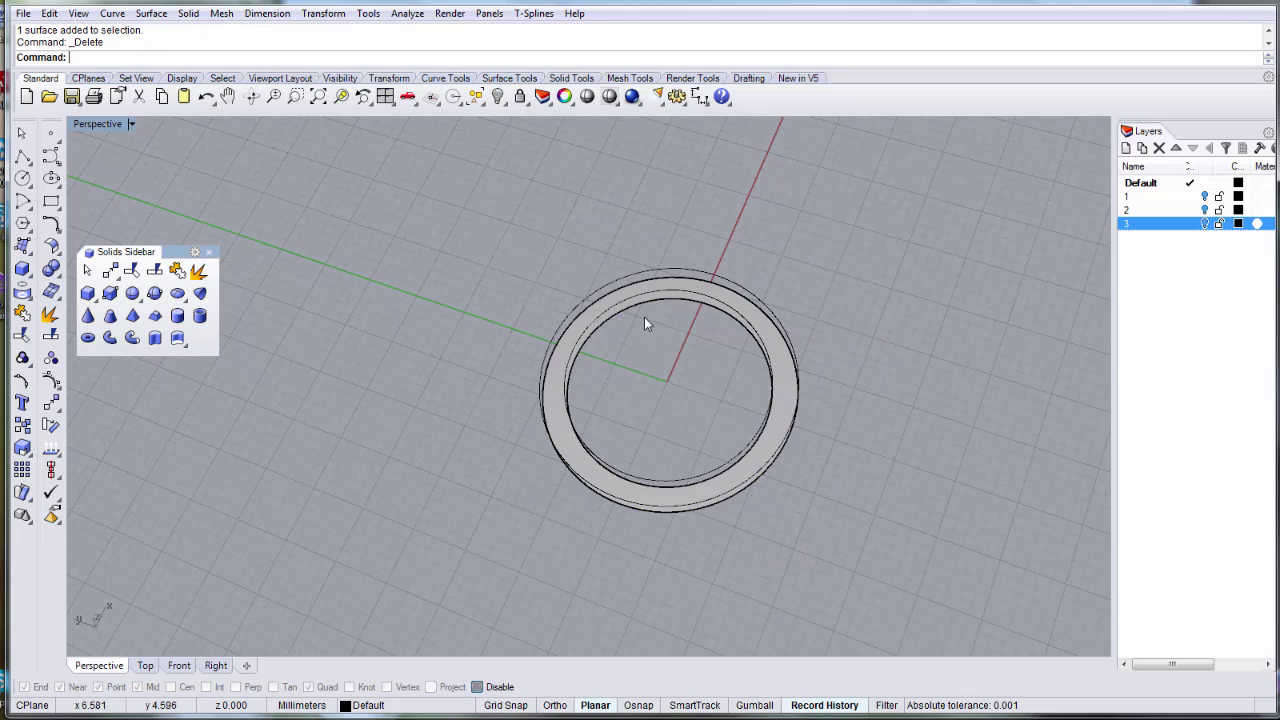
Extrude the flat ring surface upward by about 3.3 mm into a solid band, setting the height in the Front view.
{"action": "left_click", "coordinate": [557, 388]}
{"action": "right_click_drag", "start_coordinate": [557, 388], "coordinate": [703, 282]}
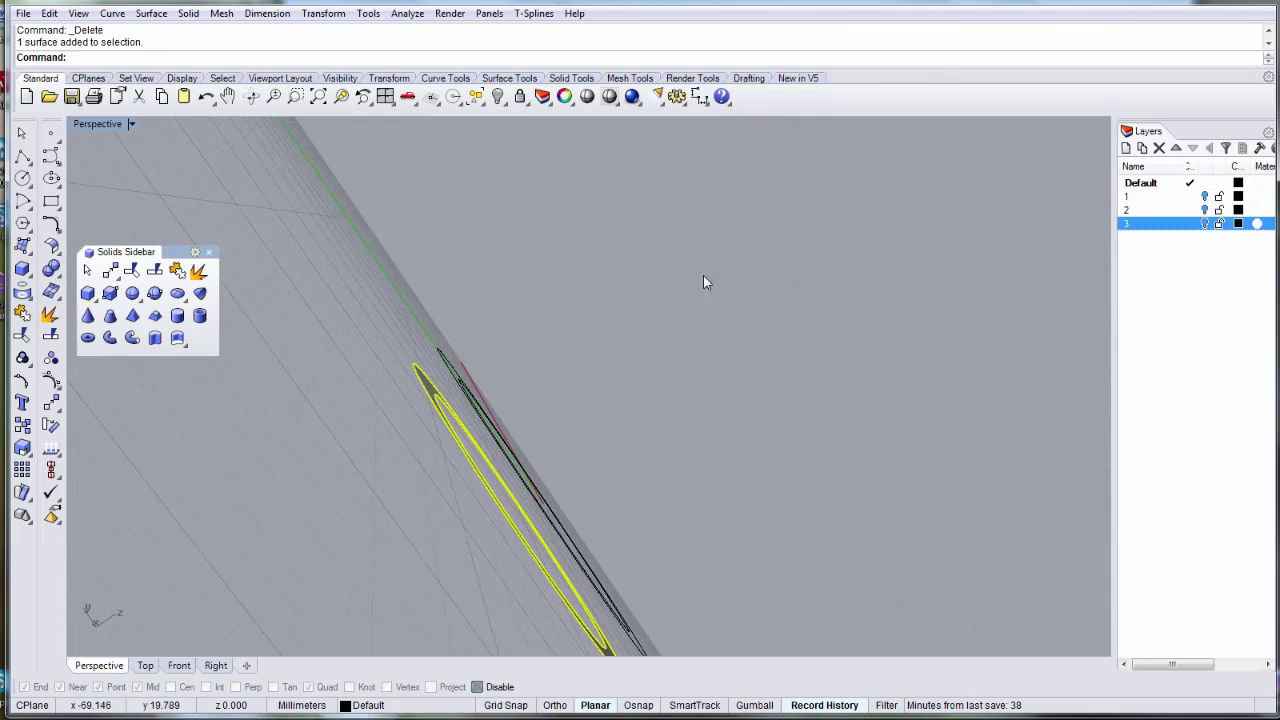
{"action": "double_click", "coordinate": [88, 123]}
{"action": "scroll", "coordinate": [383, 500], "scroll_direction": "up", "scroll_amount": 6}
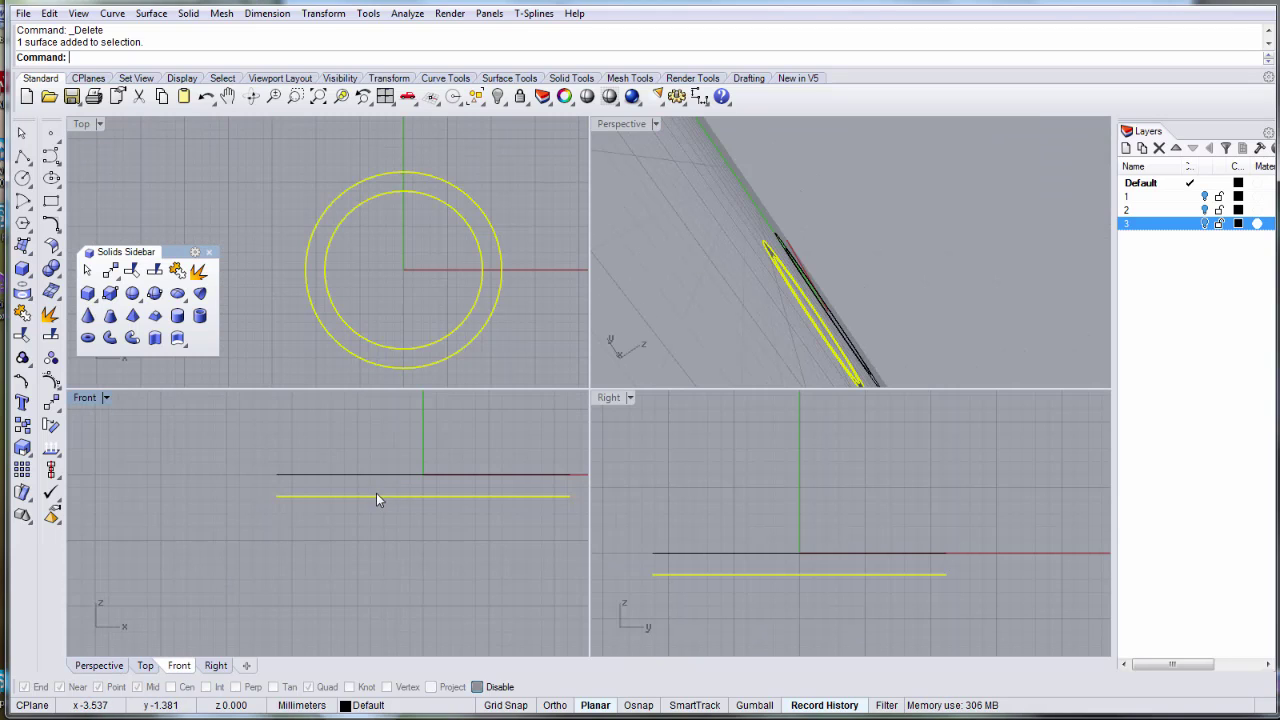
{"action": "right_click_drag", "start_coordinate": [374, 438], "coordinate": [320, 506]}
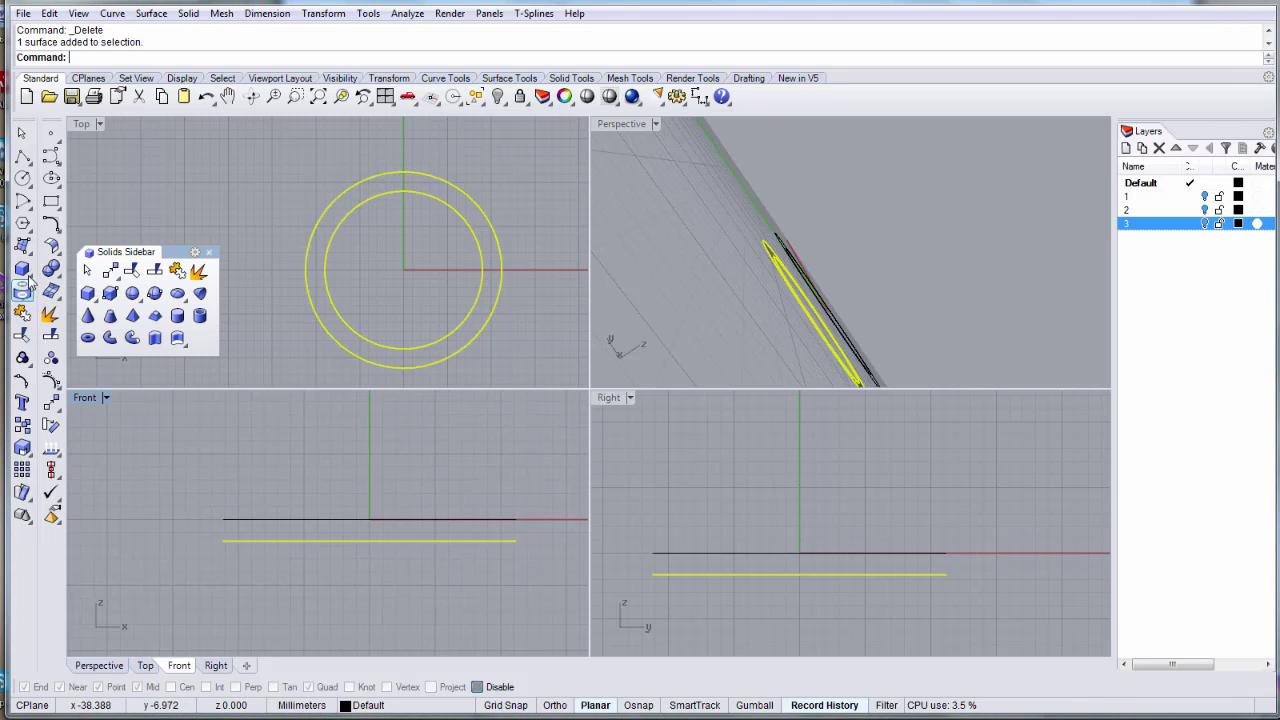
{"action": "left_click", "coordinate": [177, 341]}
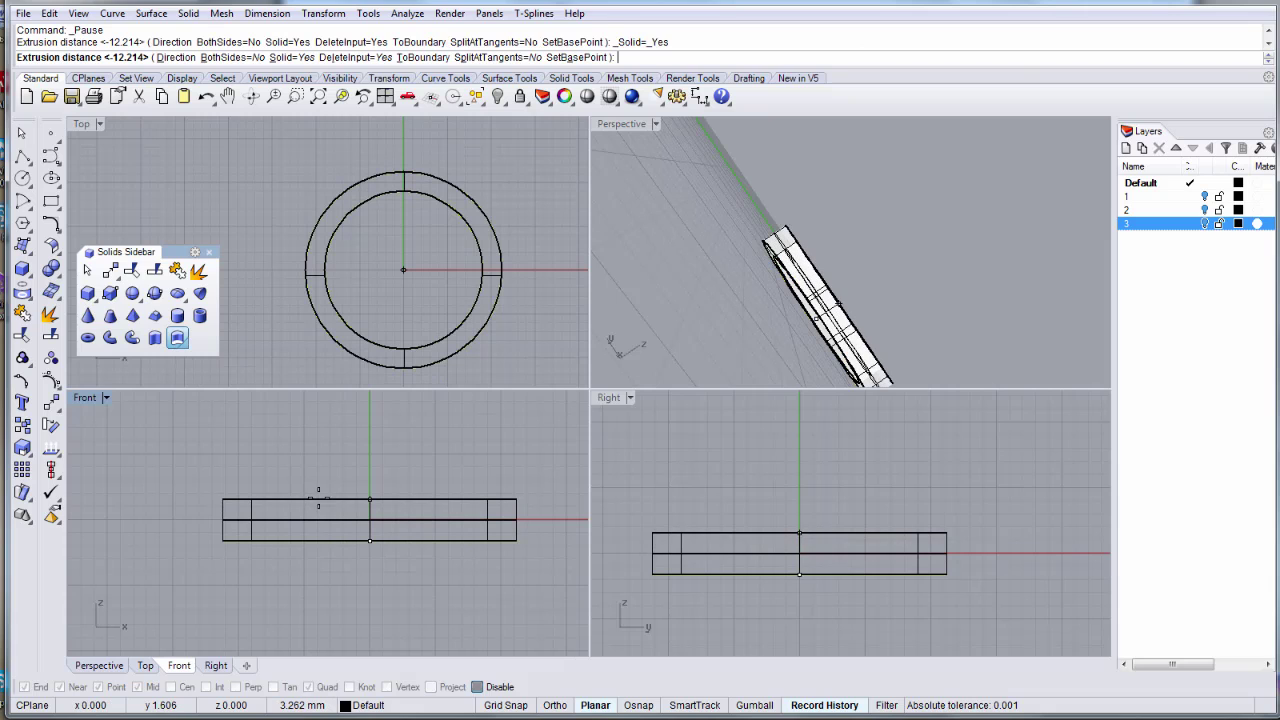
{"action": "left_click", "coordinate": [318, 498]}
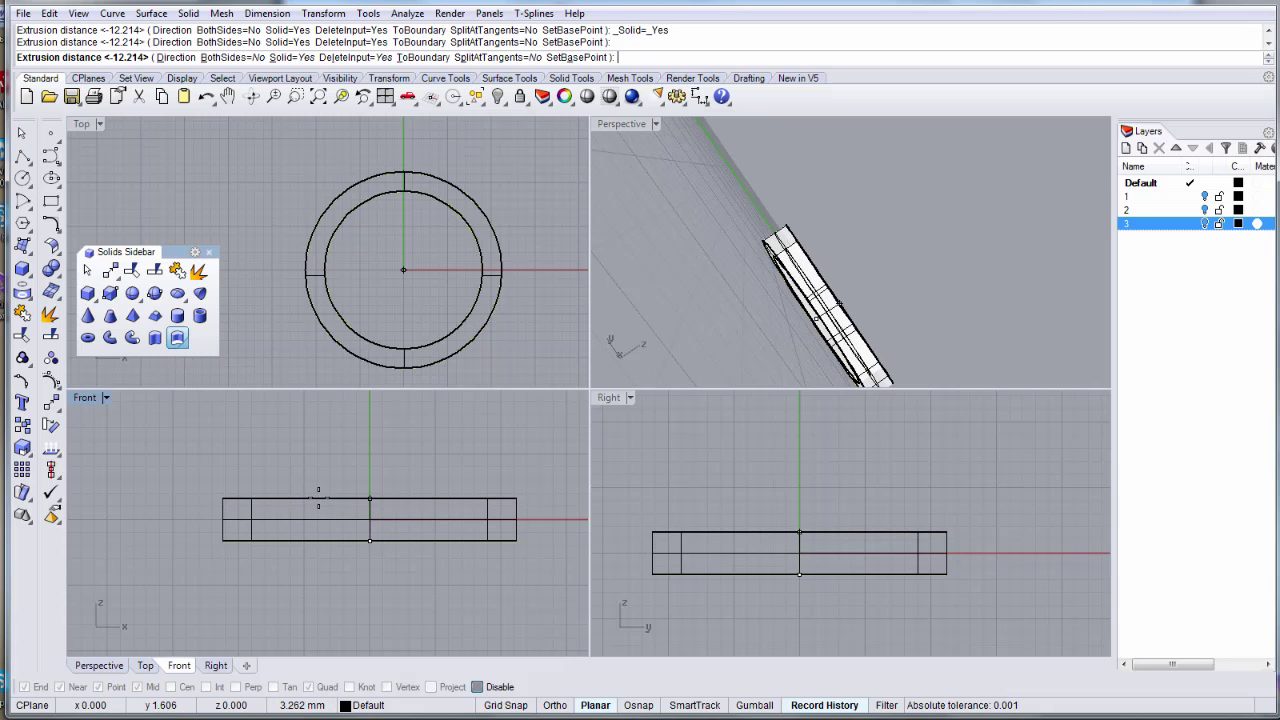
Examine the extruded ring band's faces and inner and outer walls from several angles in the Perspective view.
{"action": "double_click", "coordinate": [645, 127]}
{"action": "right_click_drag", "start_coordinate": [734, 266], "coordinate": [573, 326]}
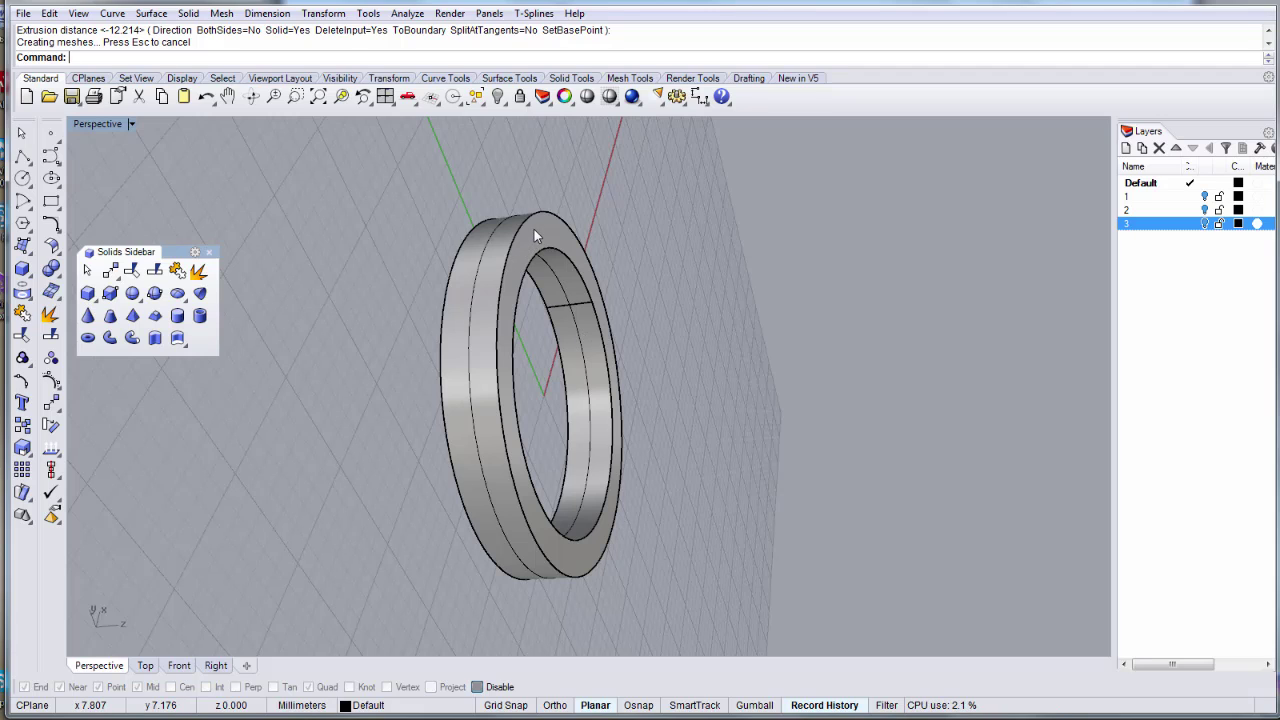
{"action": "right_click_drag", "start_coordinate": [677, 260], "coordinate": [459, 199]}
{"action": "scroll", "coordinate": [459, 199], "scroll_direction": "down", "scroll_amount": 4}
{"action": "right_click_drag", "start_coordinate": [590, 283], "coordinate": [676, 414]}
{"action": "scroll", "coordinate": [610, 272], "scroll_direction": "up", "scroll_amount": 4}
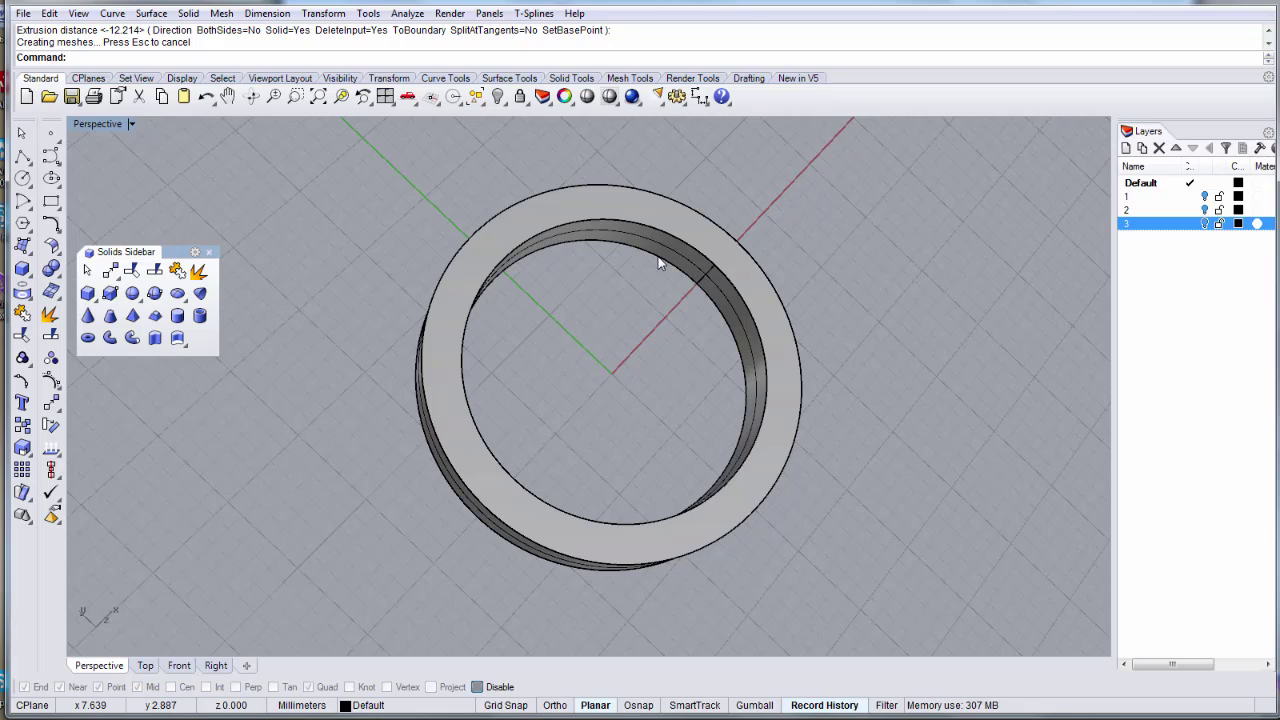
{"action": "right_click_drag", "start_coordinate": [659, 263], "coordinate": [557, 186]}
{"action": "scroll", "coordinate": [523, 223], "scroll_direction": "down", "scroll_amount": 2}
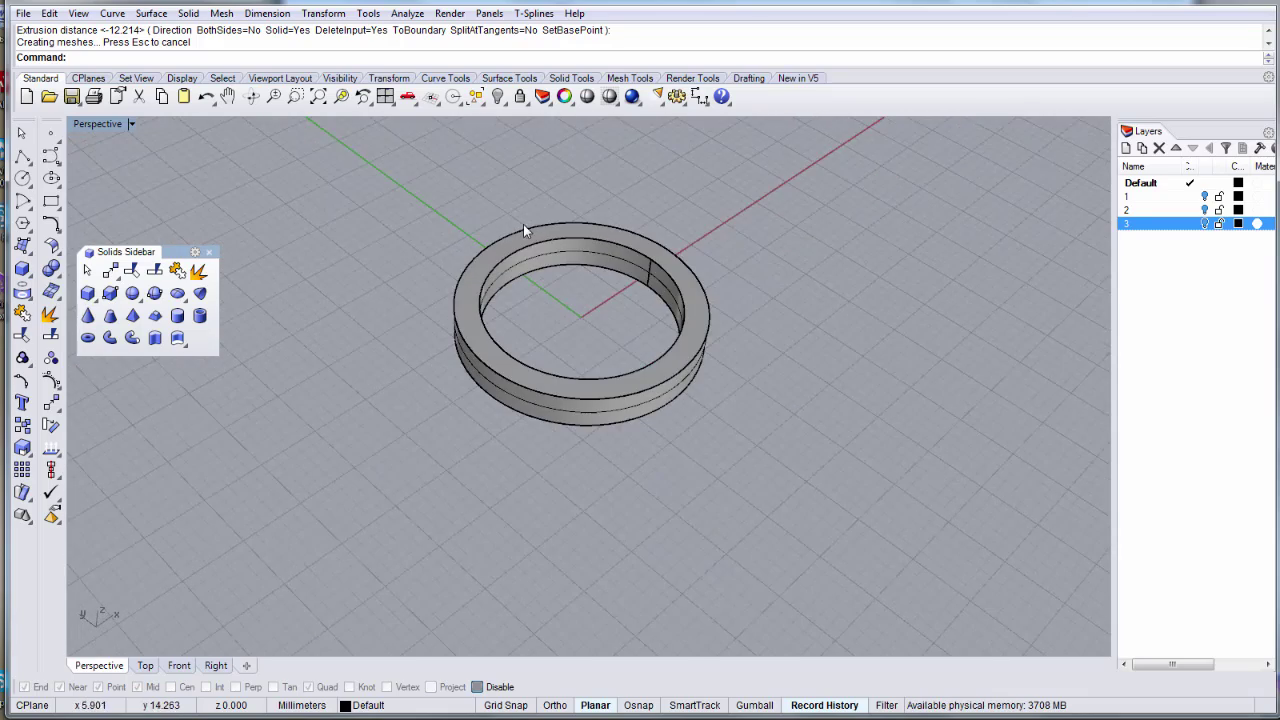
{"action": "scroll", "coordinate": [567, 302], "scroll_direction": "up", "scroll_amount": 2}
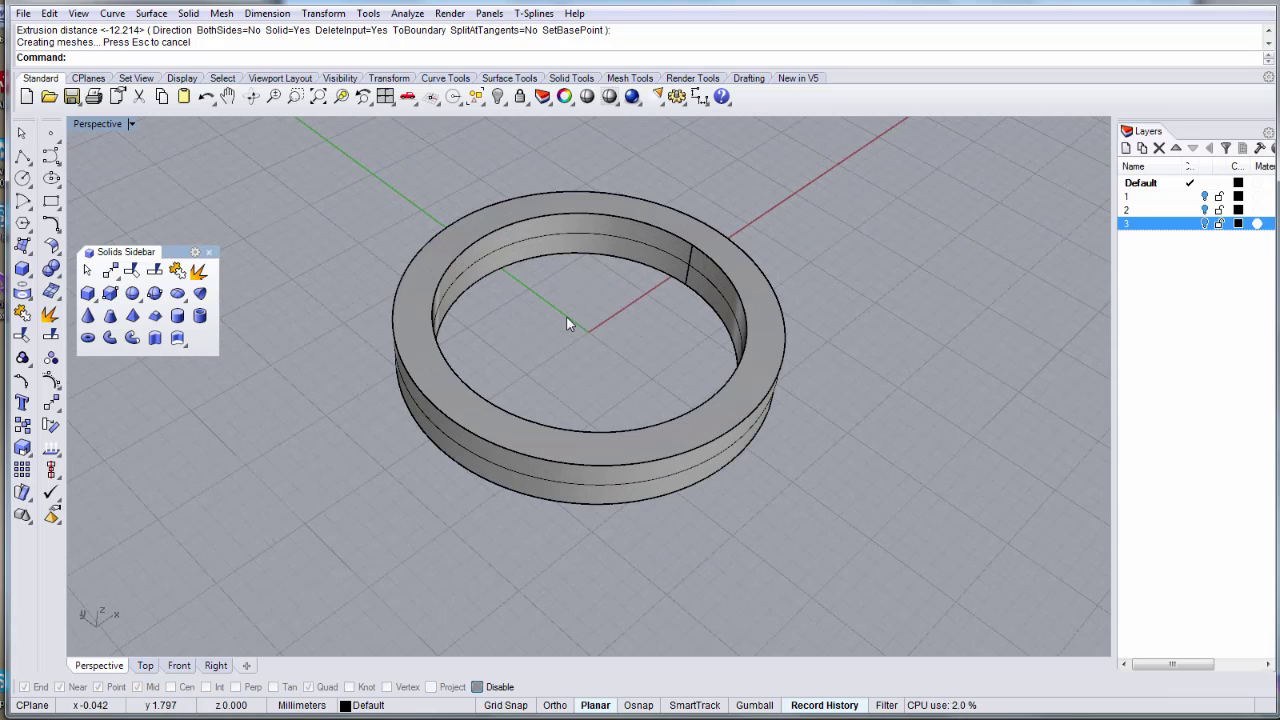